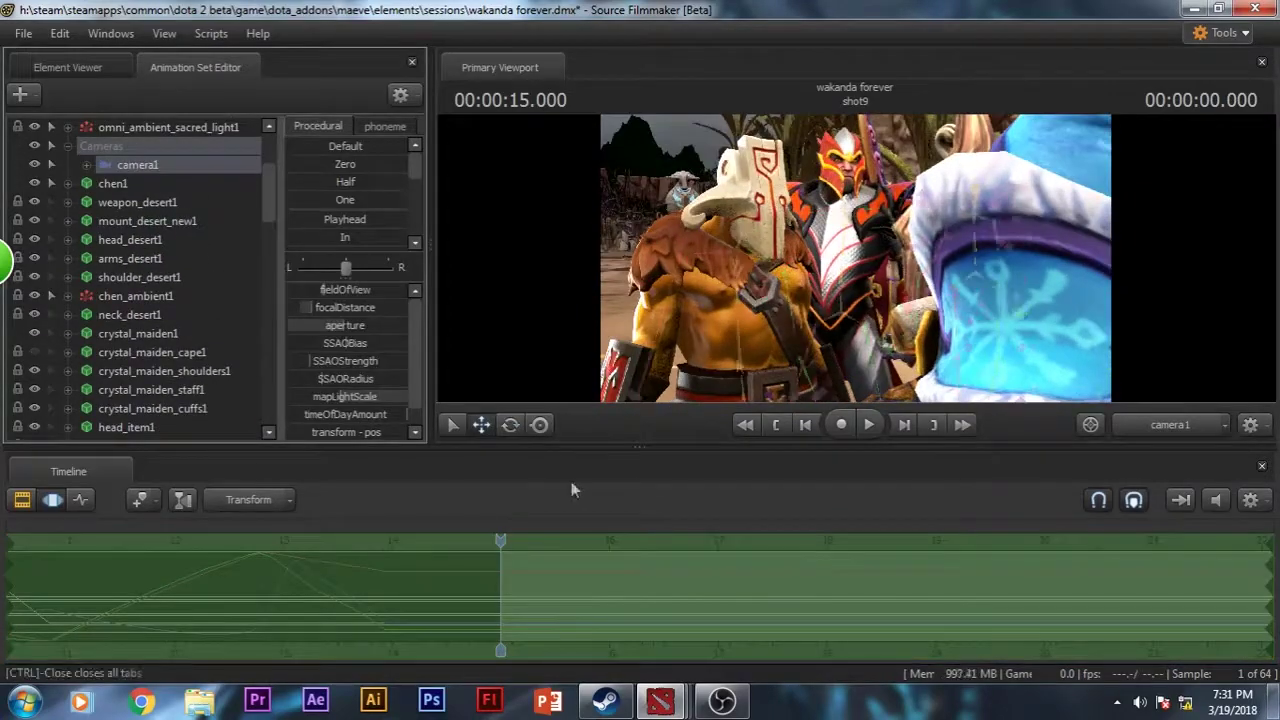
- Reposition dragon_knight1 in shot9 and pose juggernaut1's body, checking the framing through camera1
scroll(143, 280, down, 5)
click(137, 183)
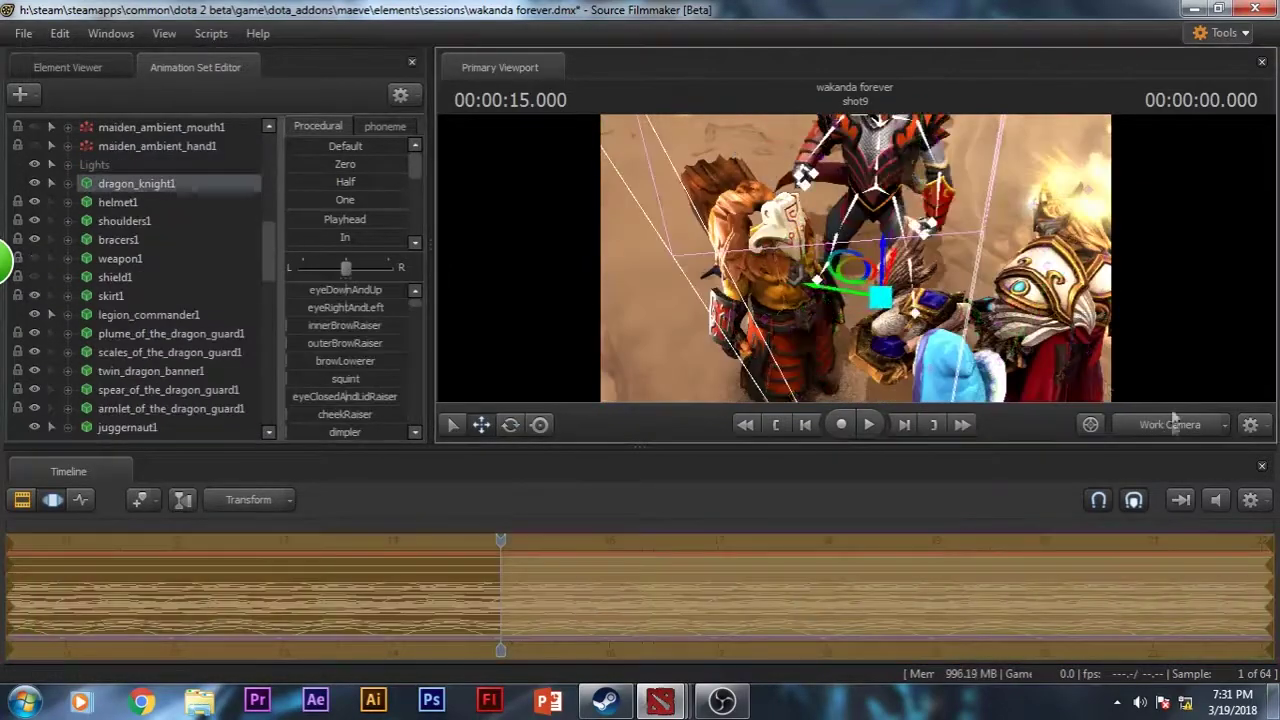
scroll(143, 240, up, 5)
scroll(143, 240, down, 6)
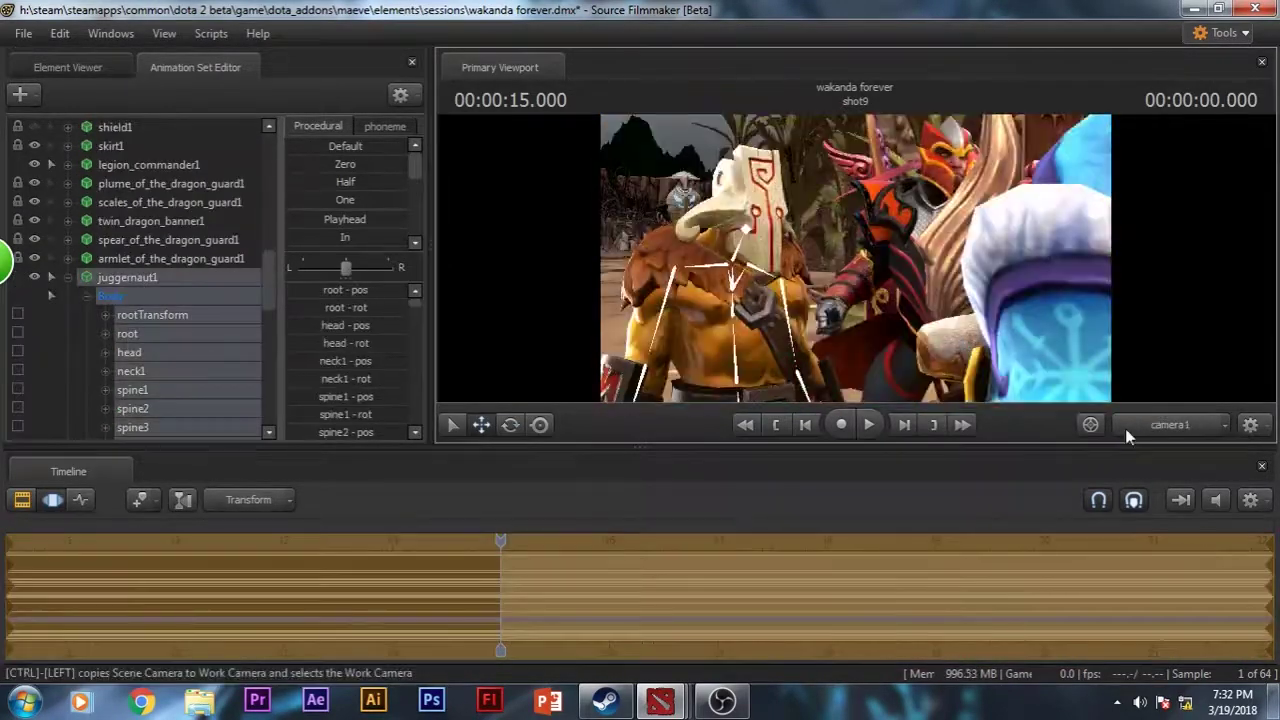
scroll(143, 240, up, 6)
click(1160, 425)
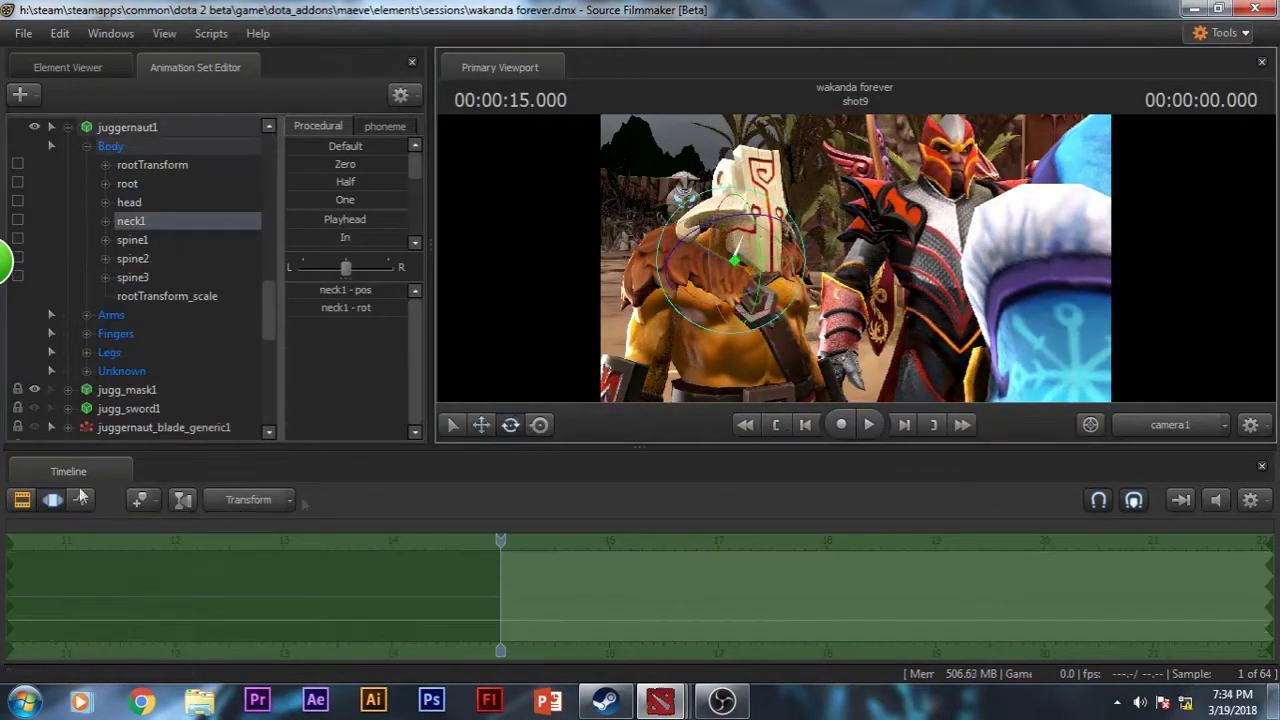
- Keyframe juggernaut1's neck1 rotation in the Graph Editor from 15 to about 16.75 seconds and play it back
click(82, 497)
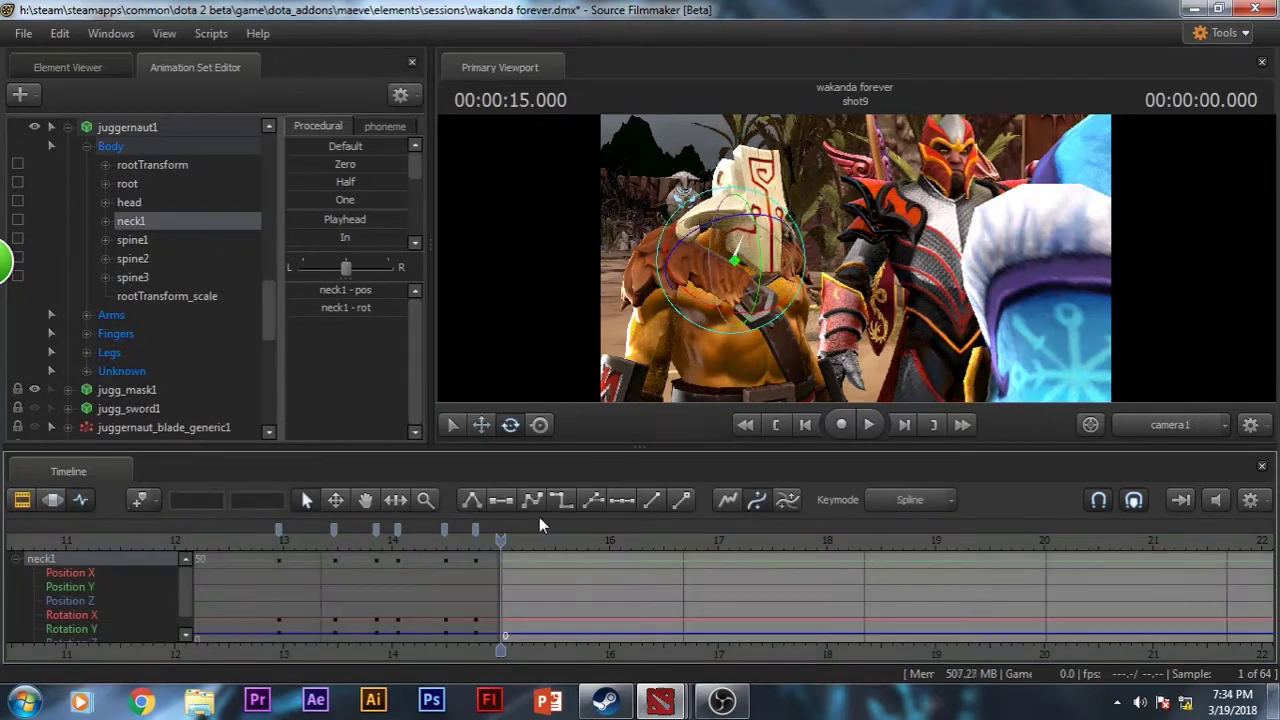
mouse_move(745, 245)
mouse_down()
mouse_move(770, 262)
mouse_move(740, 262)
mouse_move(755, 228)
mouse_up()
click(868, 426)
key(space)
click(770, 425)
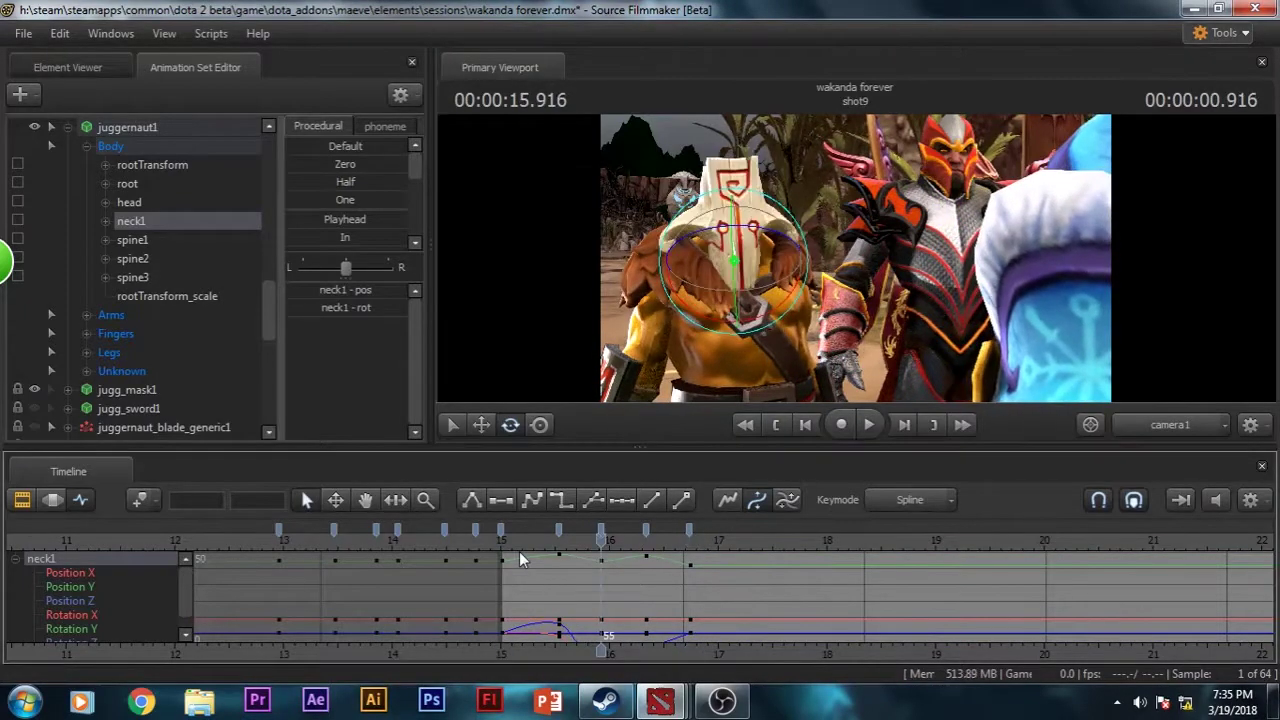
- Keyframe juggernaut1's spine2 rotation from 15 to about 16.45 seconds and review the motion
drag(519, 551, 623, 551)
drag(740, 300, 745, 262)
key(space)
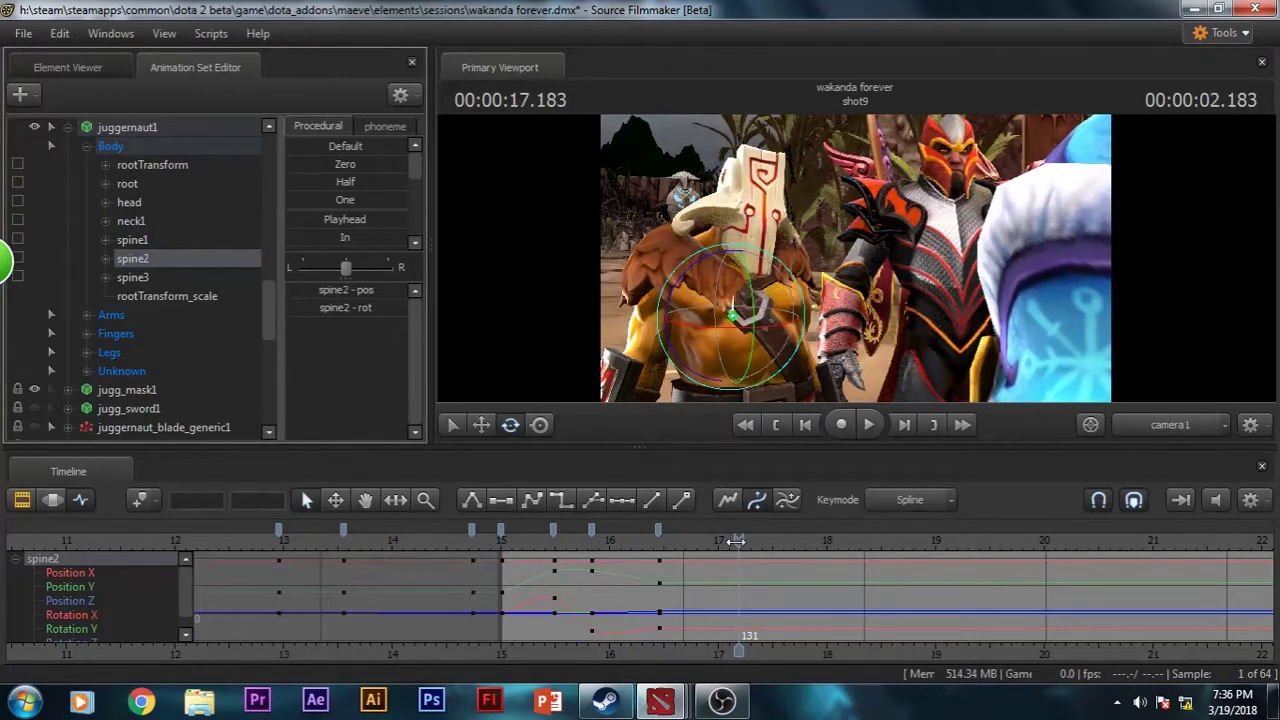
click(592, 545)
click(805, 425)
click(870, 425)
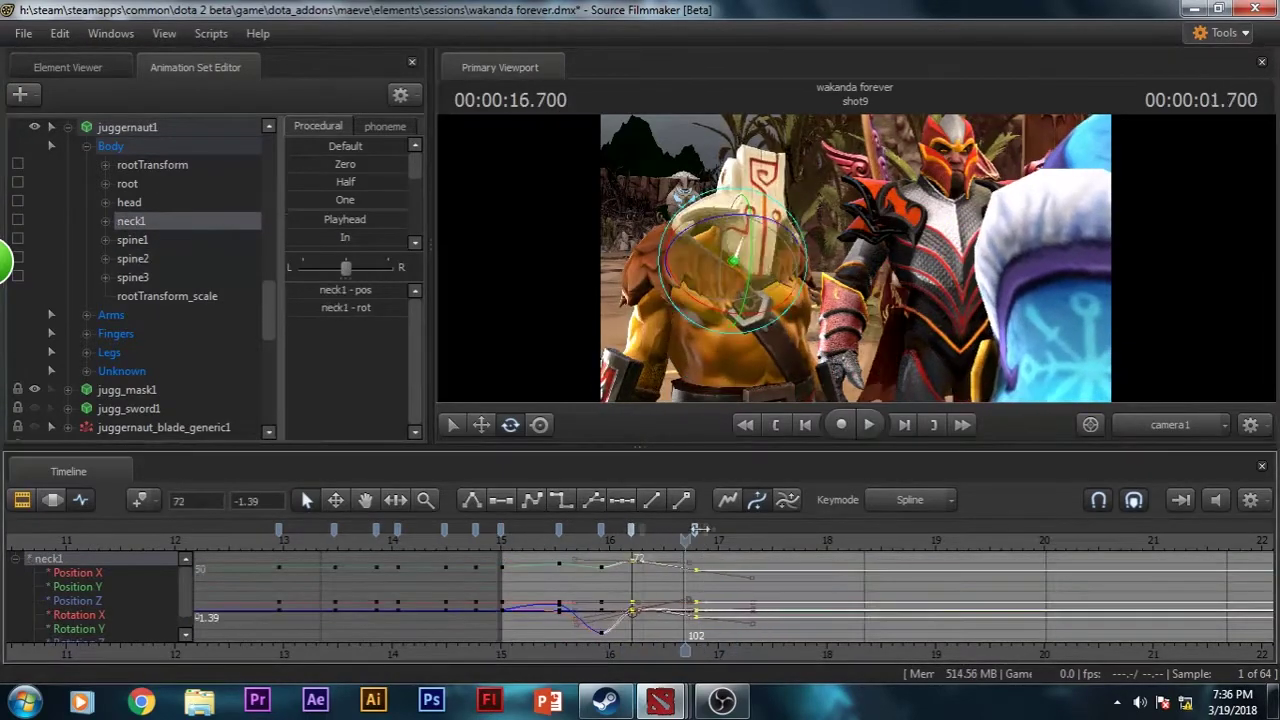
- Shift juggernaut1's last neck1 keyframes later and extend the head rotation with keys up to about 18 seconds
click(779, 427)
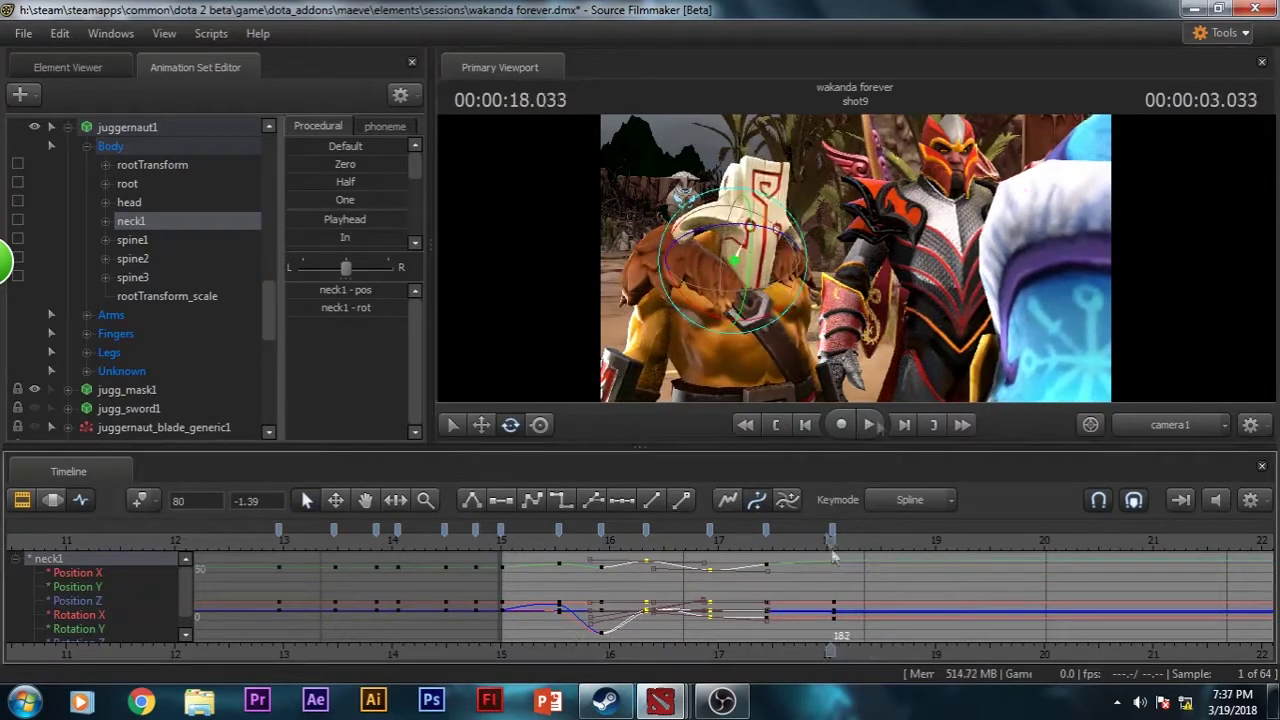
click(832, 545)
click(869, 425)
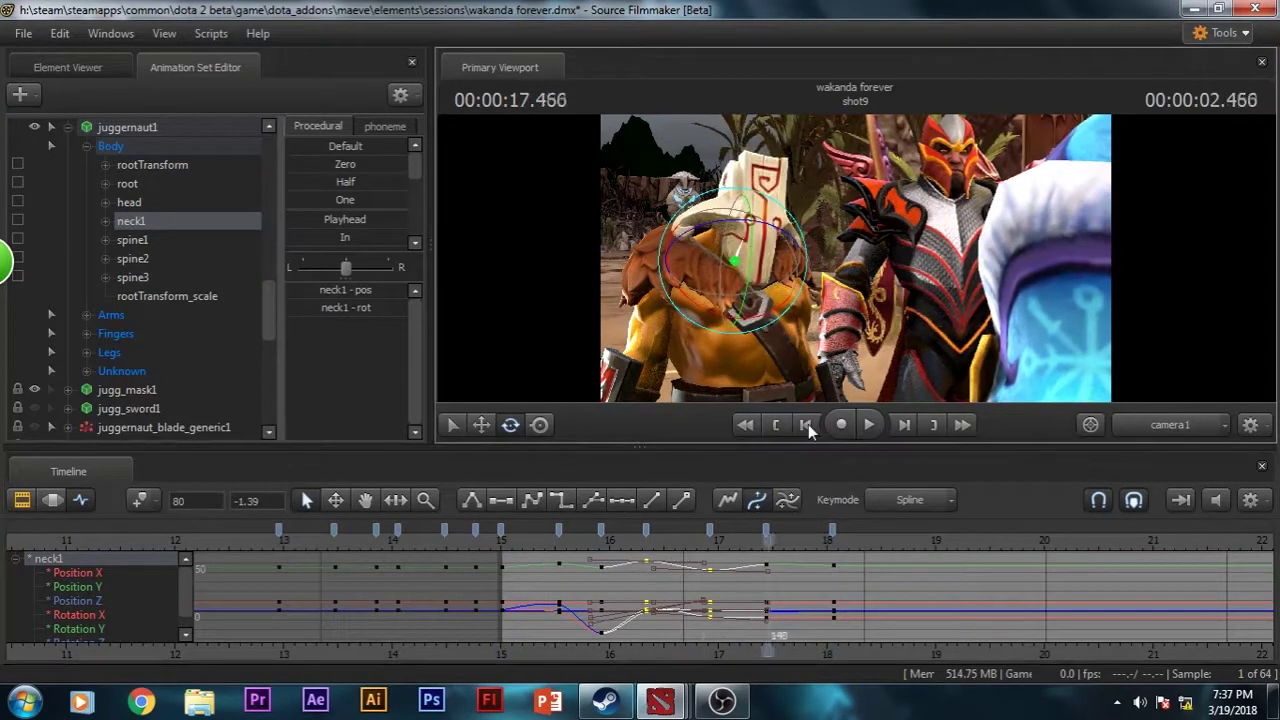
- Add a spine2 rotation key for juggernaut1 at 17.116 seconds and keyframe elbow_L up to about 17.7 seconds
click(735, 318)
click(864, 425)
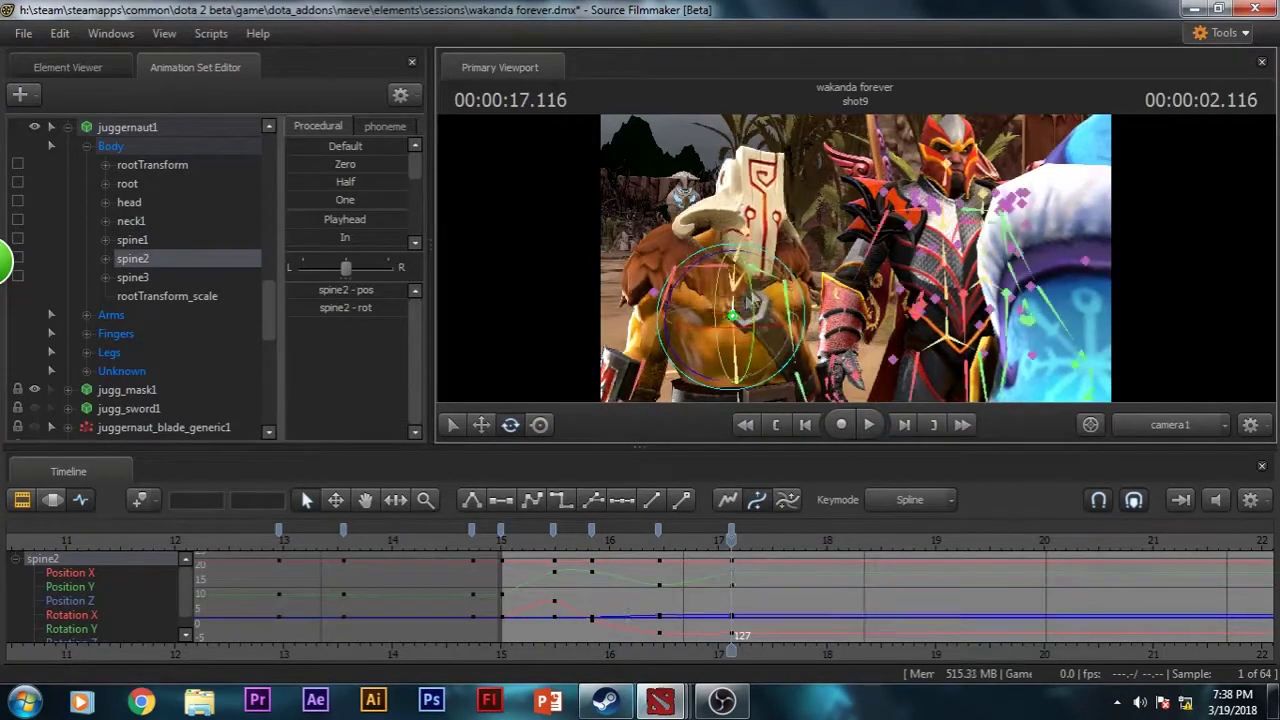
click(869, 425)
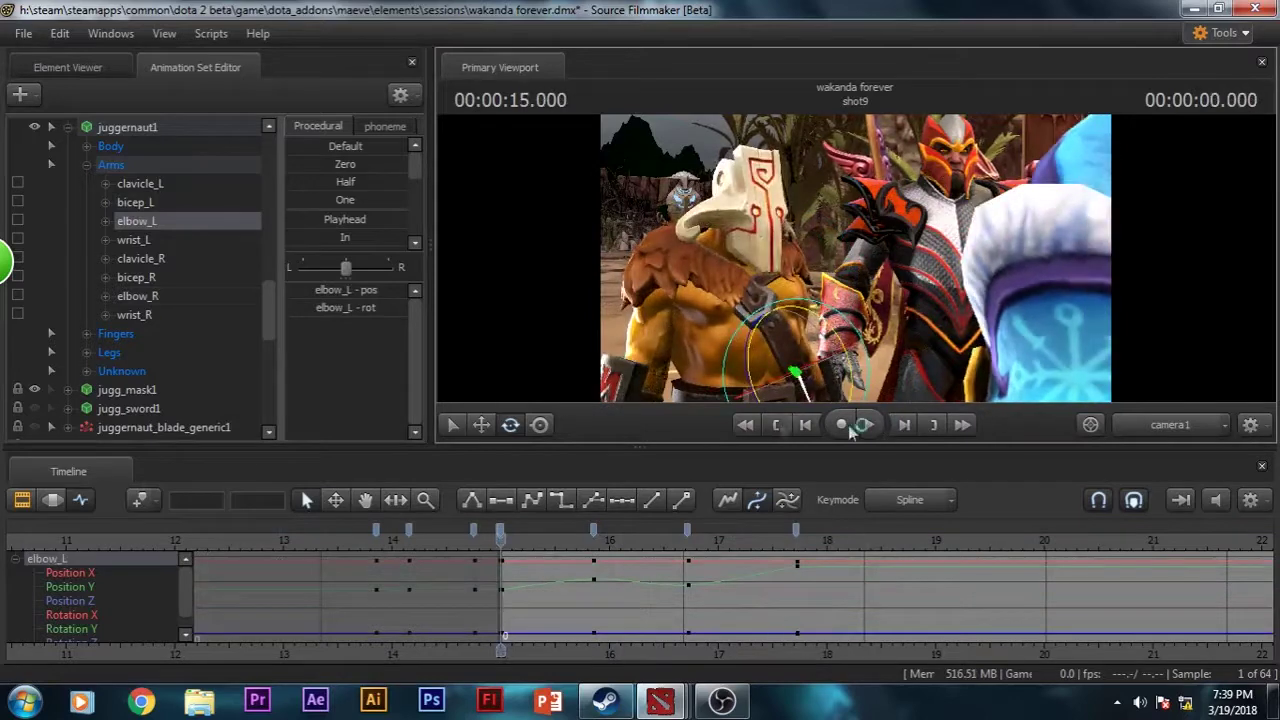
- Keyframe dragon_knight1's spine2 rotation at about 15, 15.9, 16.8 and 17.7 seconds and play it back
scroll(129, 238, down, 5)
click(131, 208)
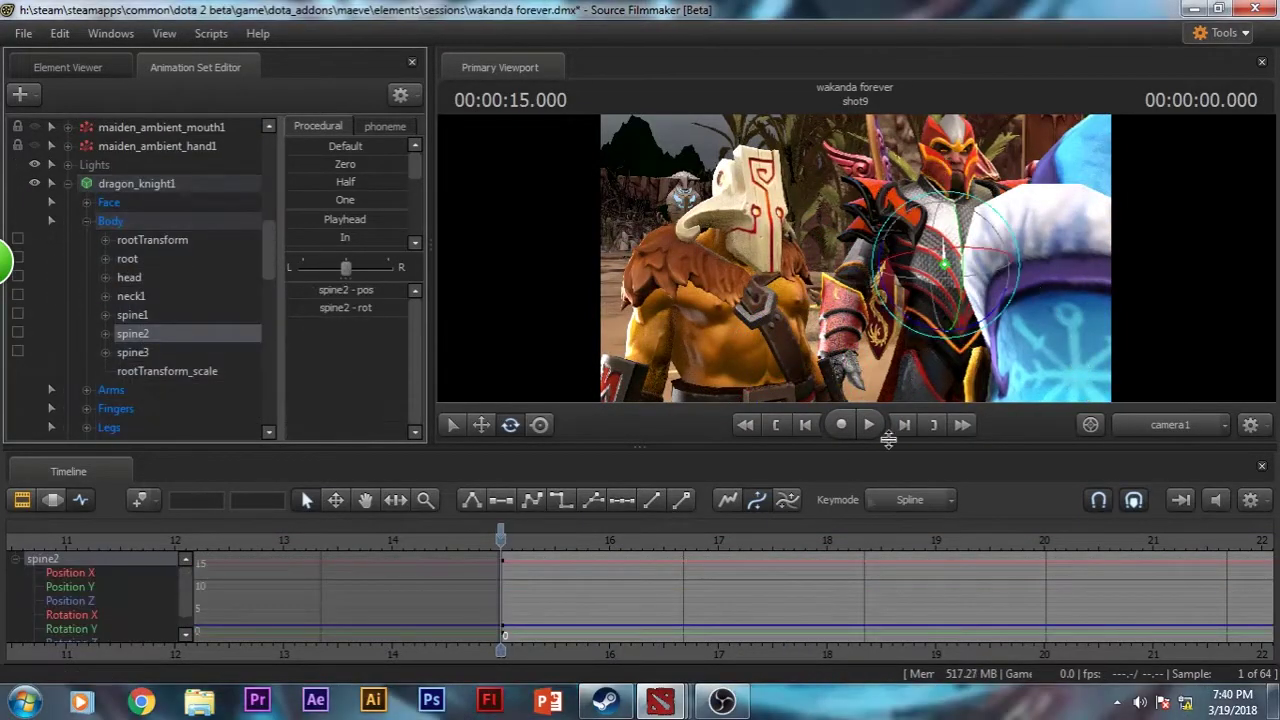
key(space)
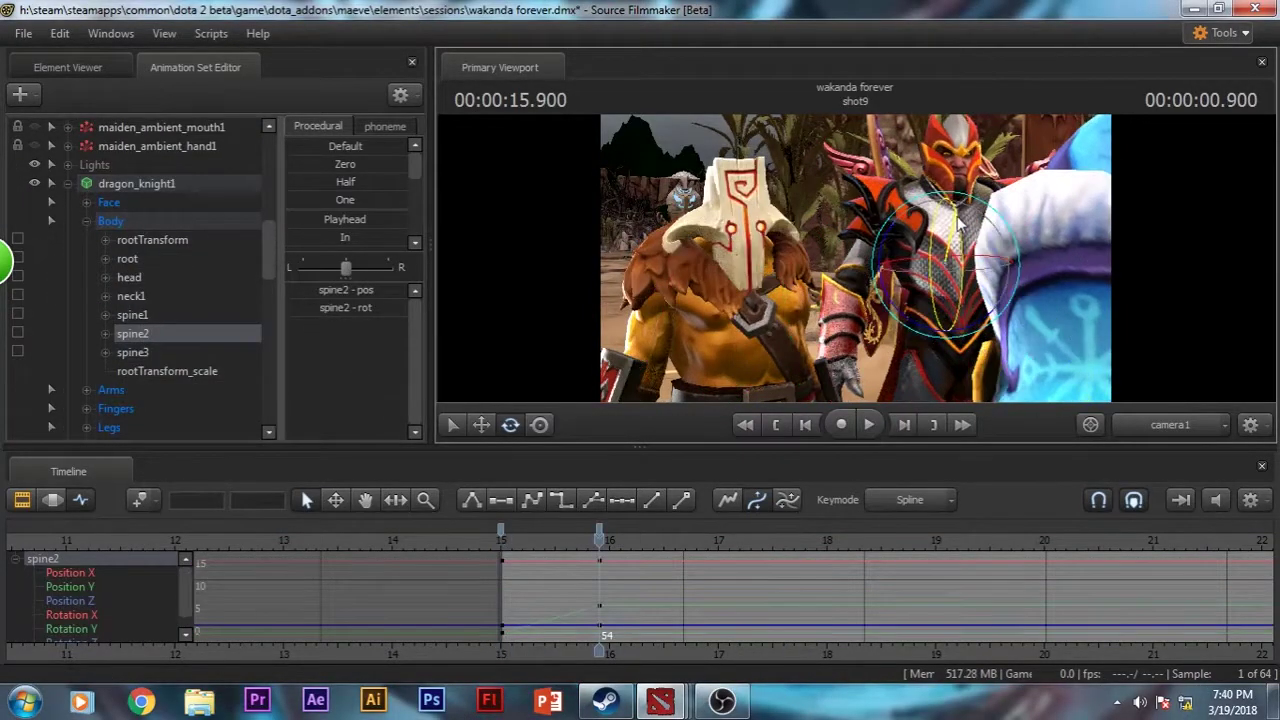
click(868, 424)
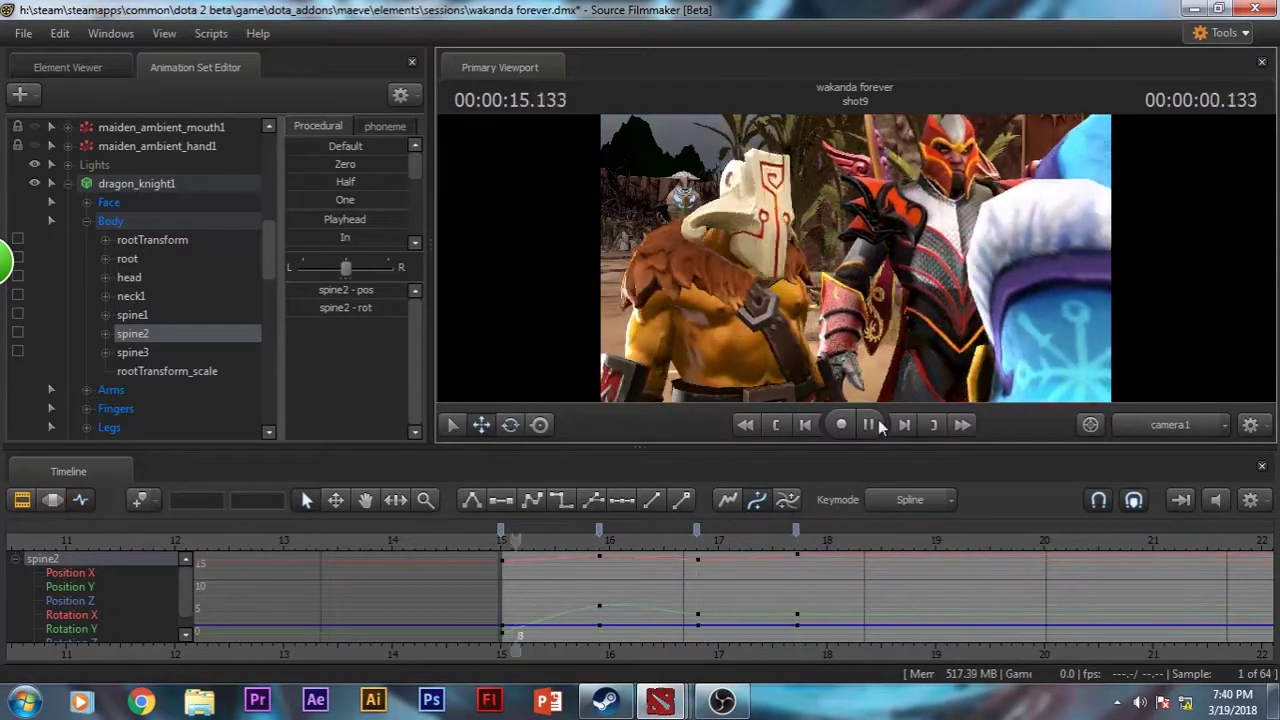
click(805, 424)
- Pose dragon_knight1's right arm at 15 seconds by rotating clavicle_R, bicep_R and elbow_R
click(888, 170)
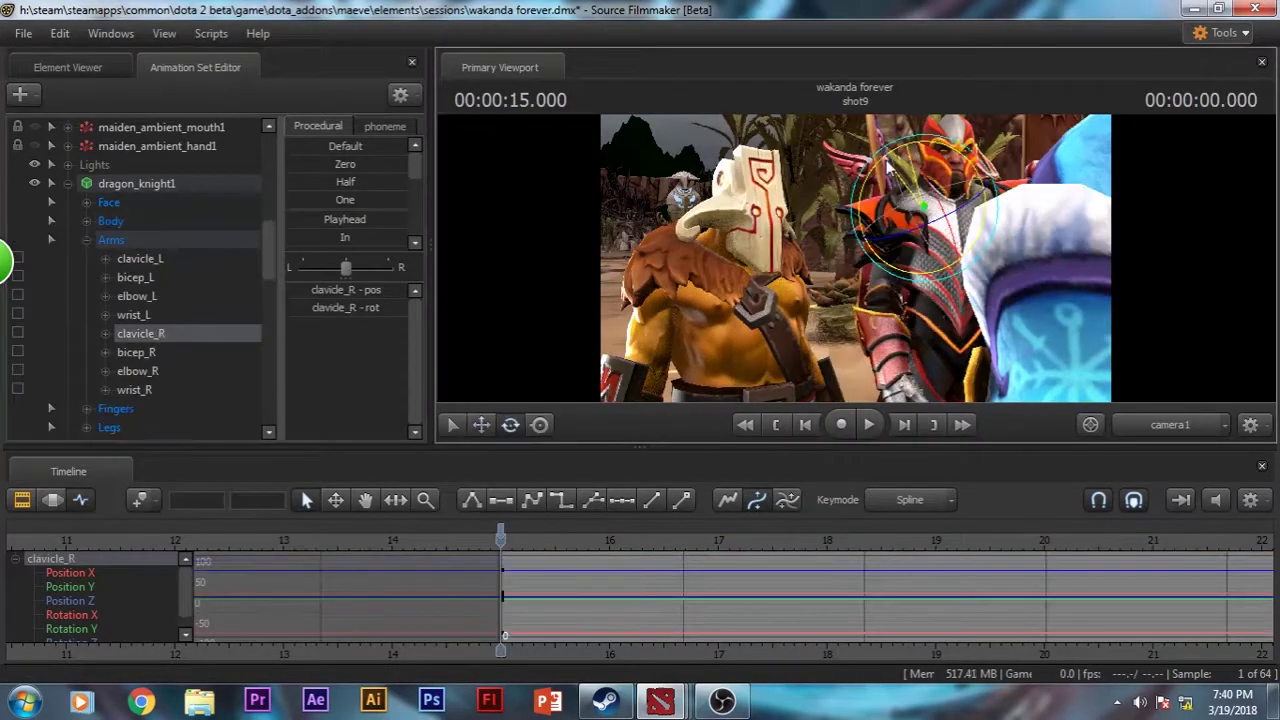
click(910, 218)
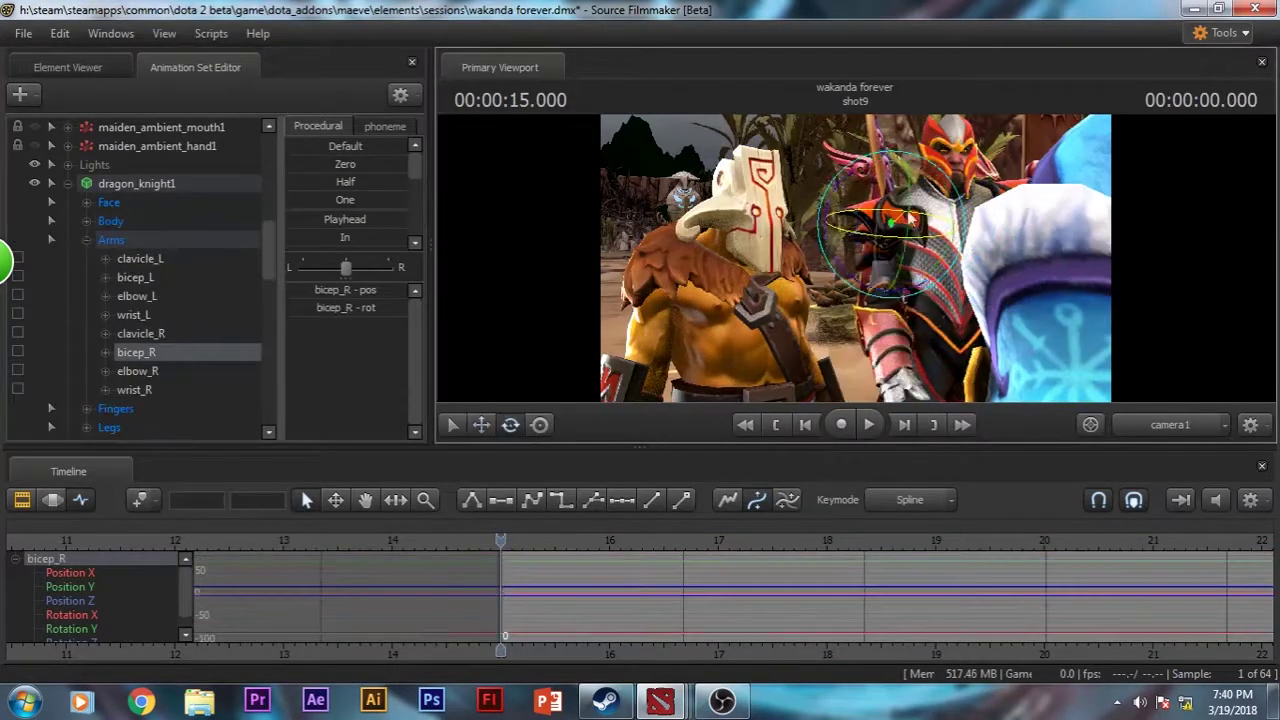
click(138, 371)
click(630, 450)
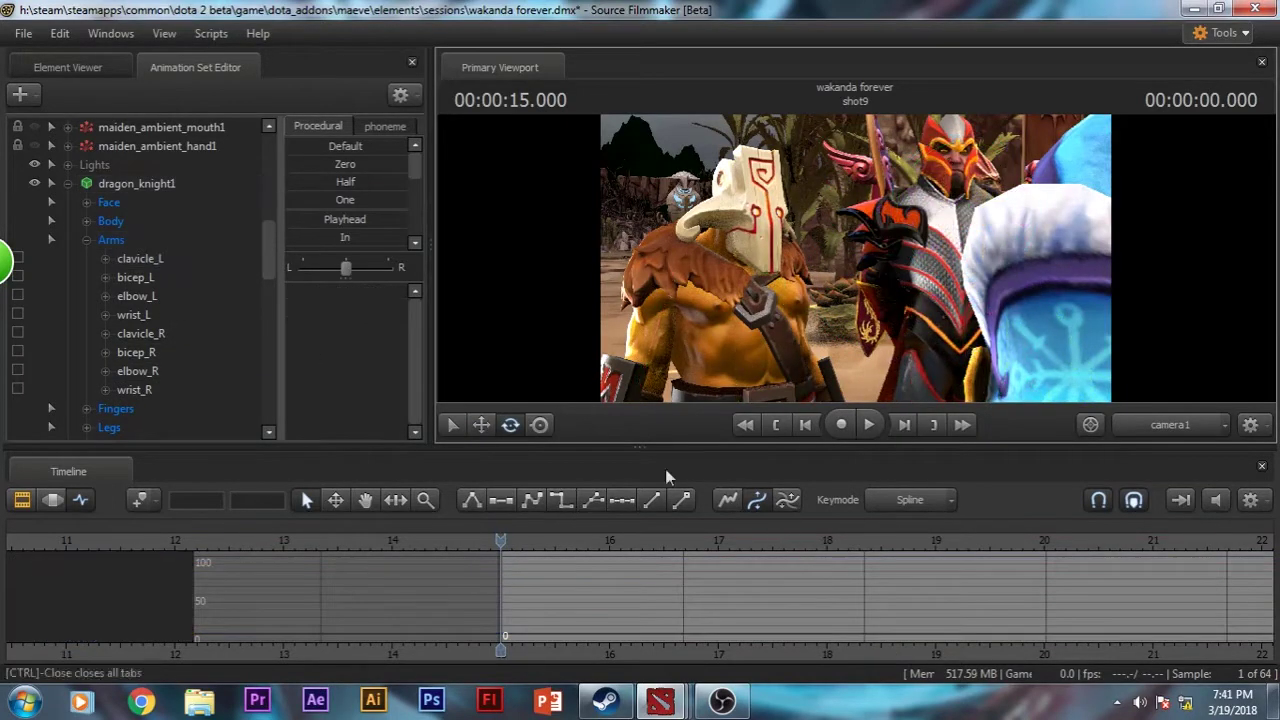
- Keyframe dragon_knight1's neck1 rotation at 15 and about 15.6, 16.2 and 17.2 seconds, replaying the shot
click(131, 296)
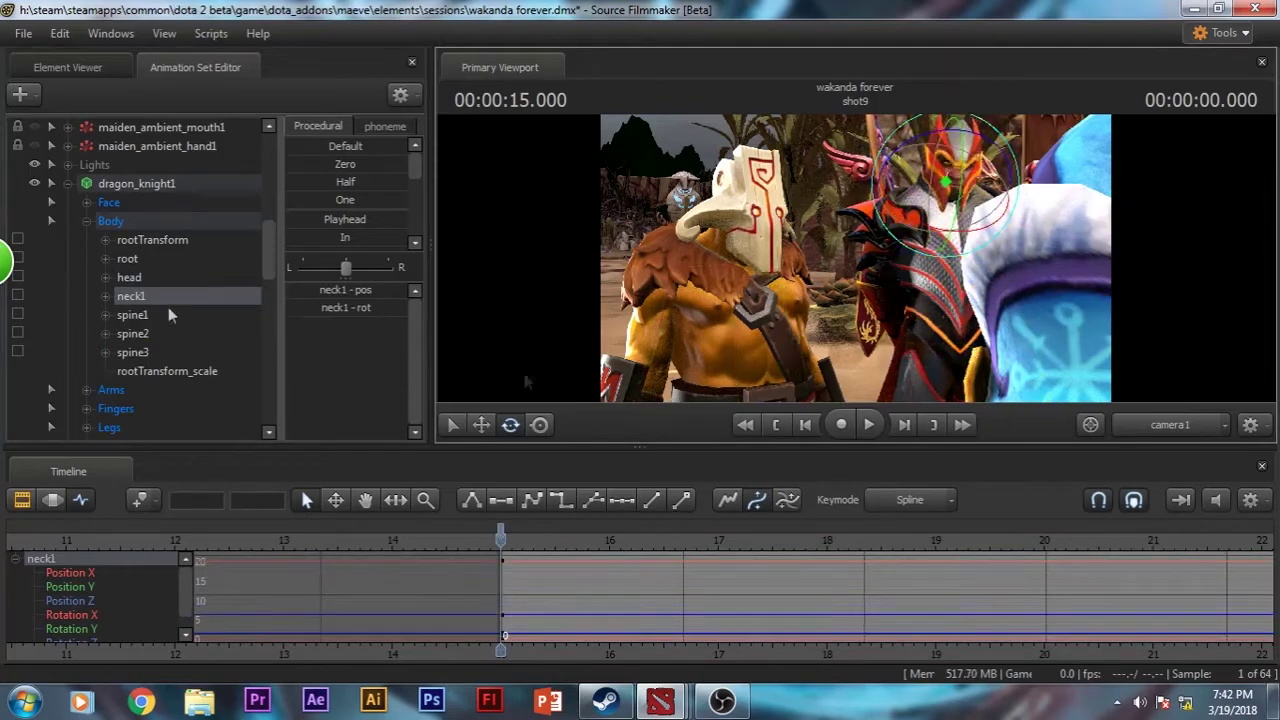
drag(930, 220, 926, 240)
click(869, 424)
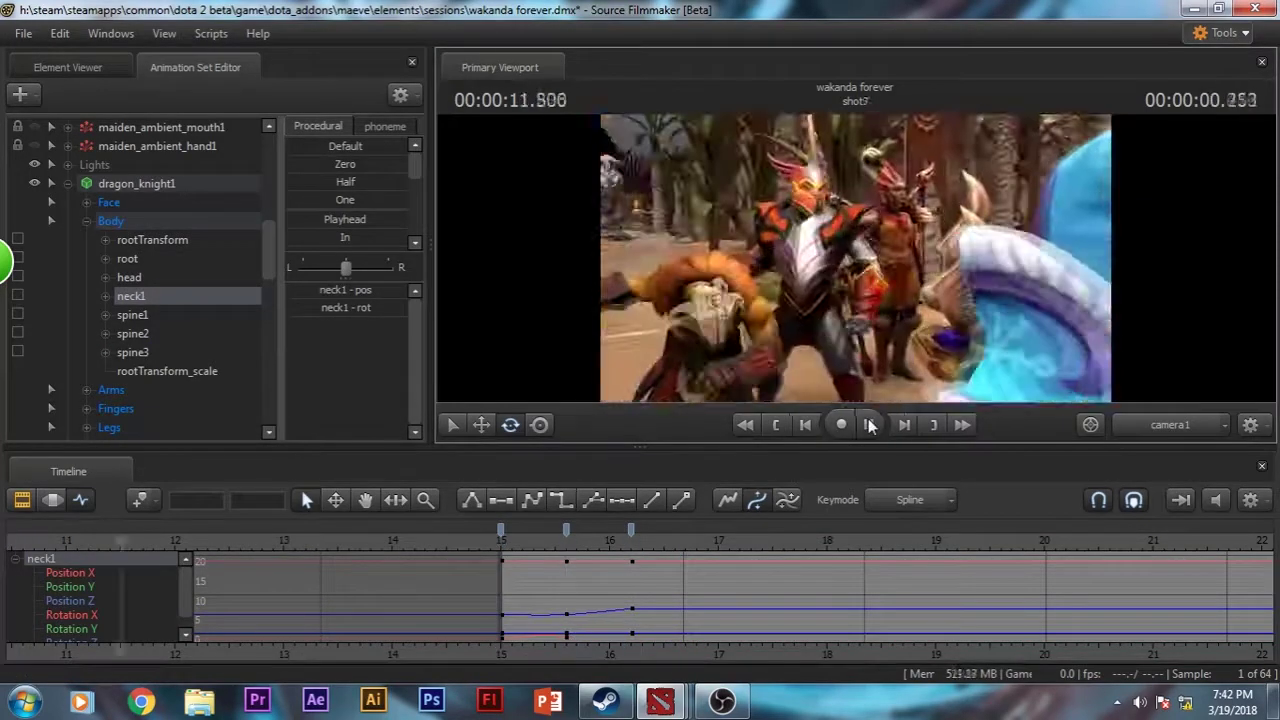
click(871, 423)
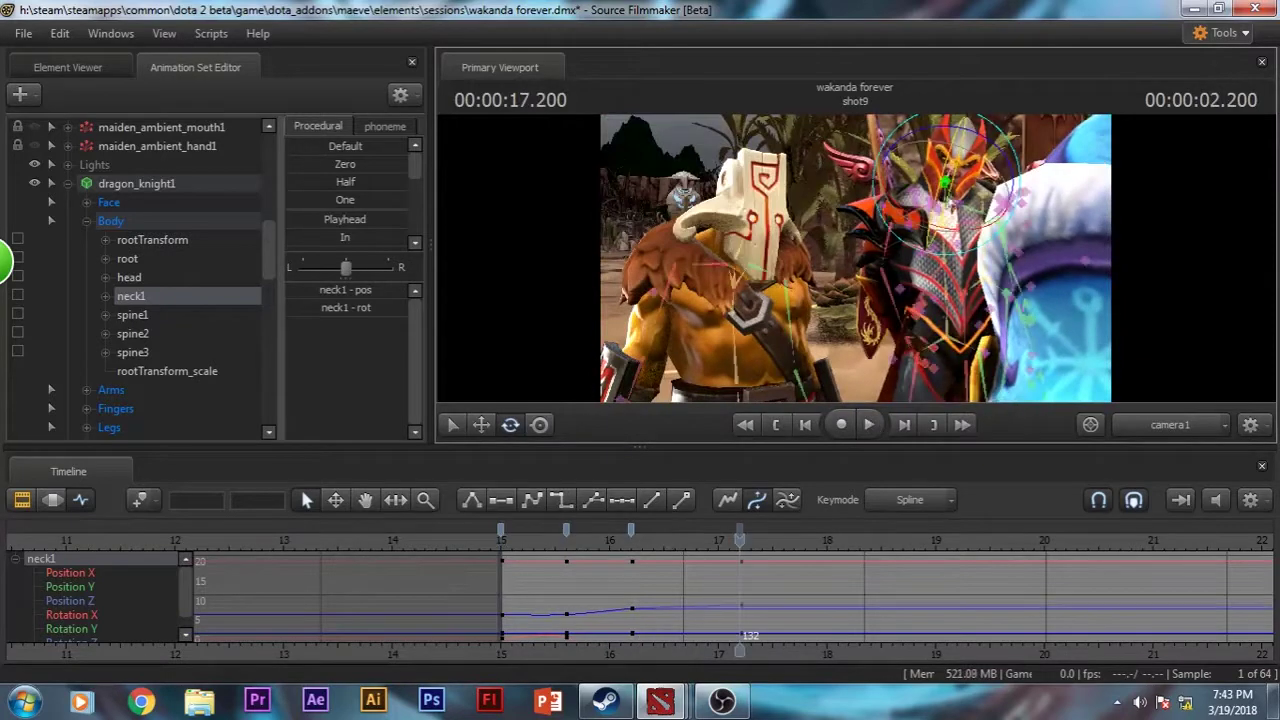
click(870, 425)
click(870, 425)
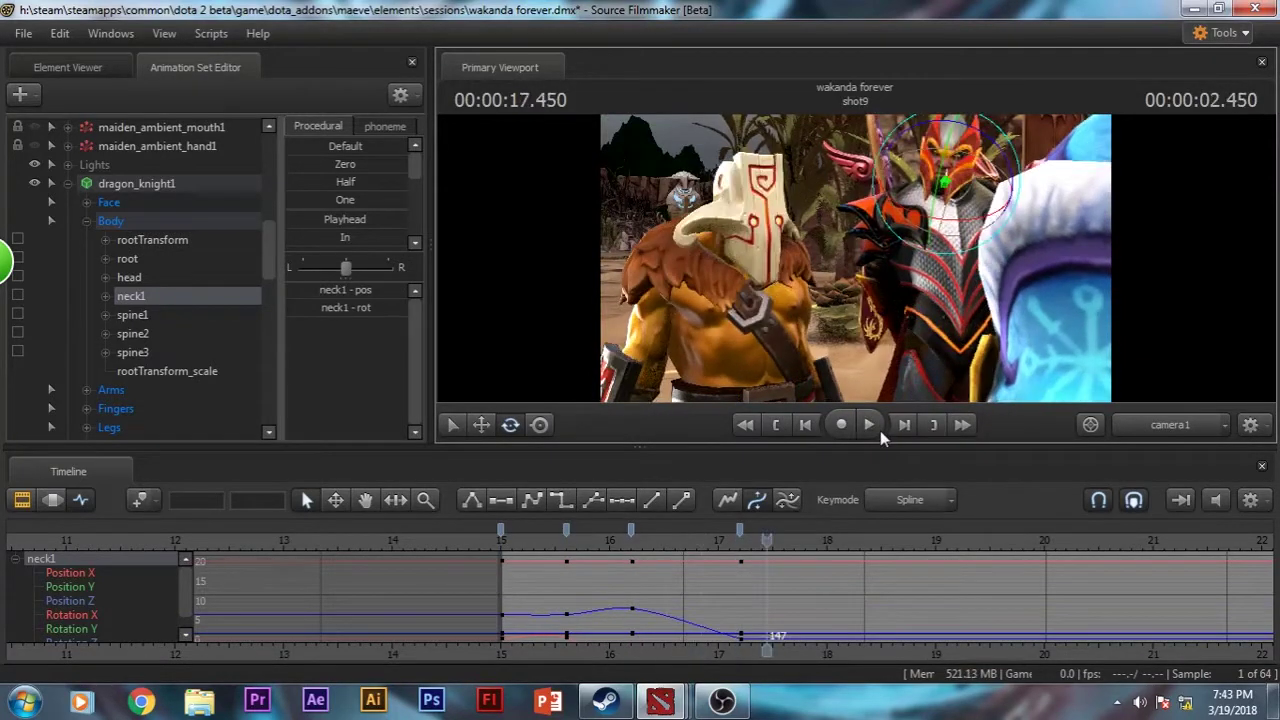
- Refine dragon_knight1's existing spine2 rotation keyframes and add another at about 18.7 seconds, replaying the shot
key(F2)
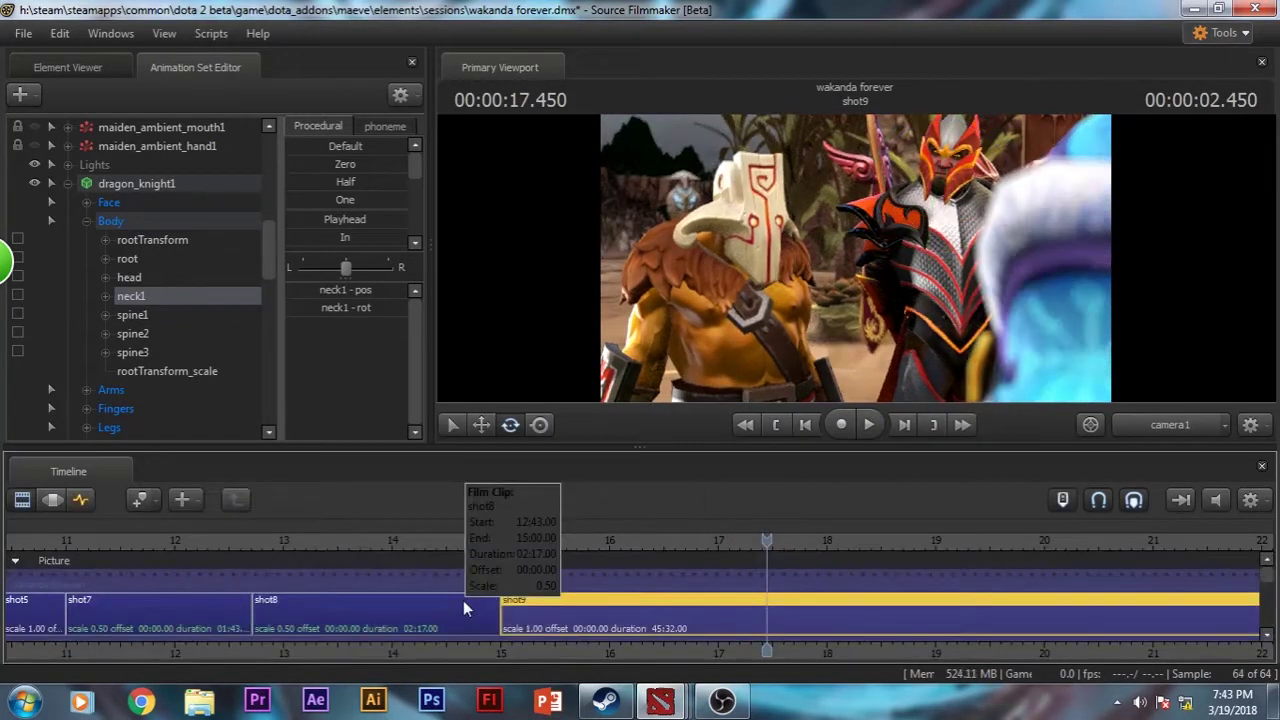
key(Down)
key(Down)
key(Down)
key(F3)
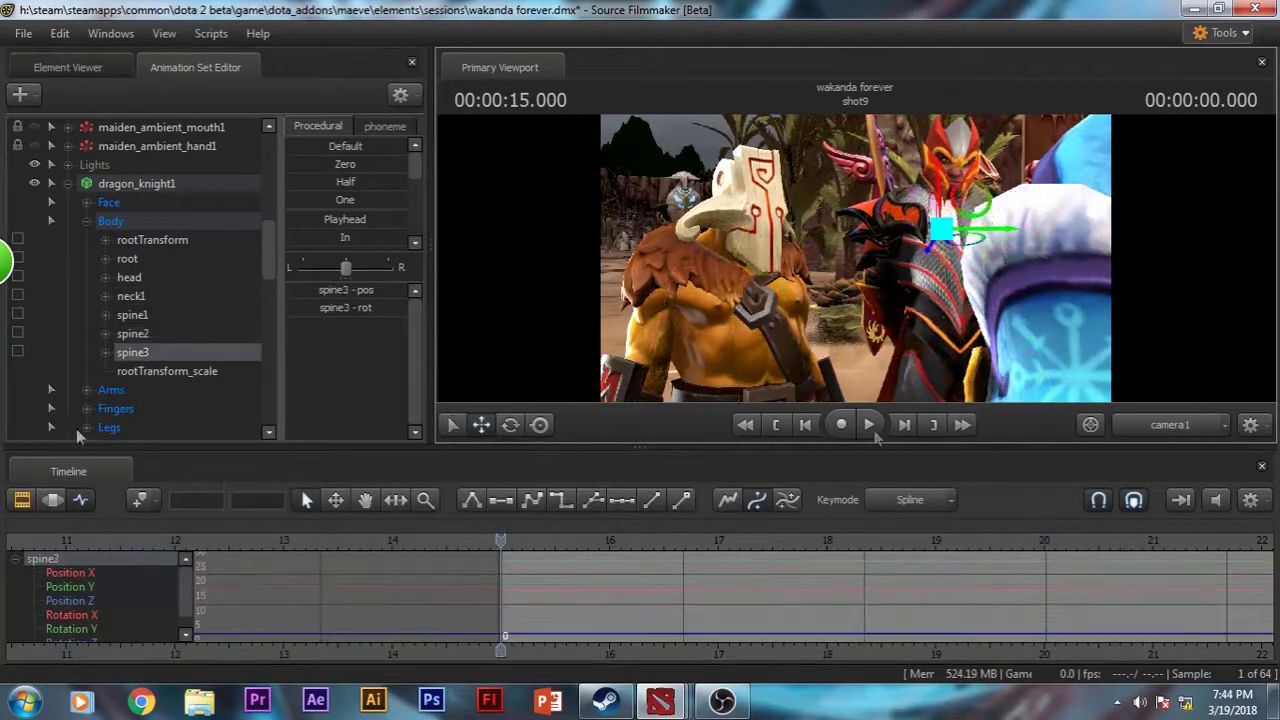
key(Up)
click(869, 424)
click(869, 424)
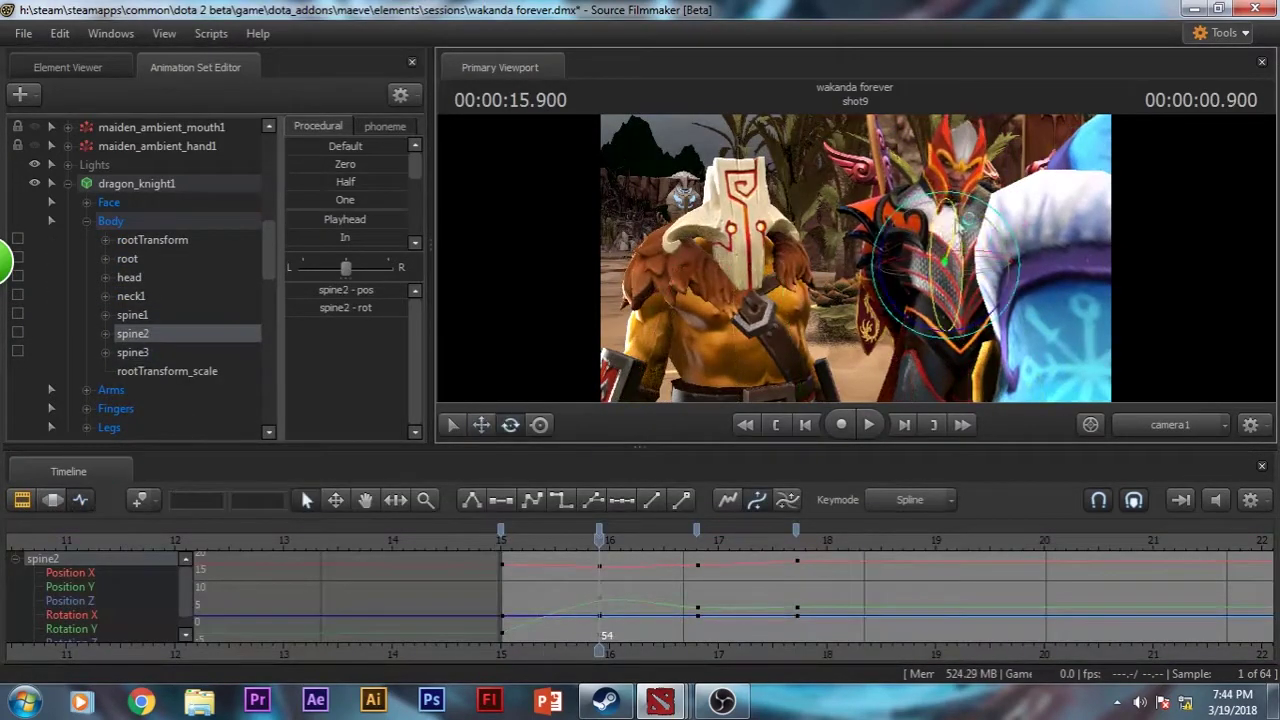
click(869, 424)
click(869, 424)
click(869, 424)
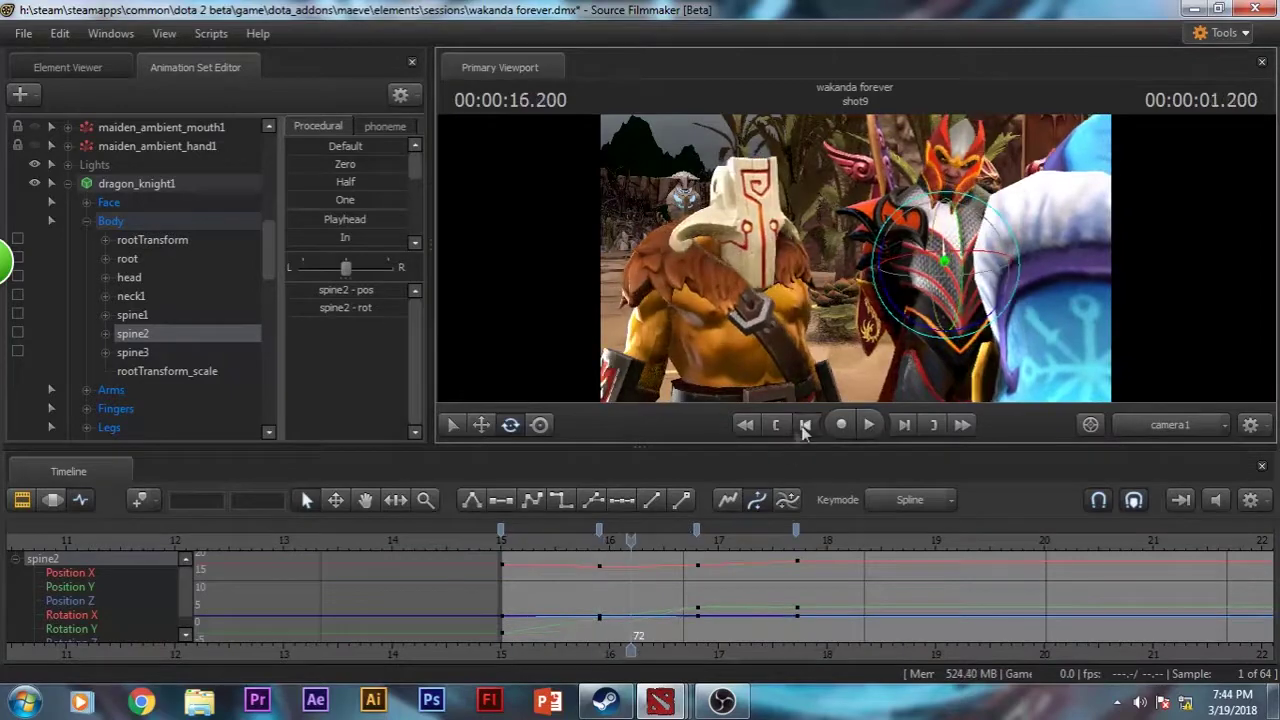
click(778, 425)
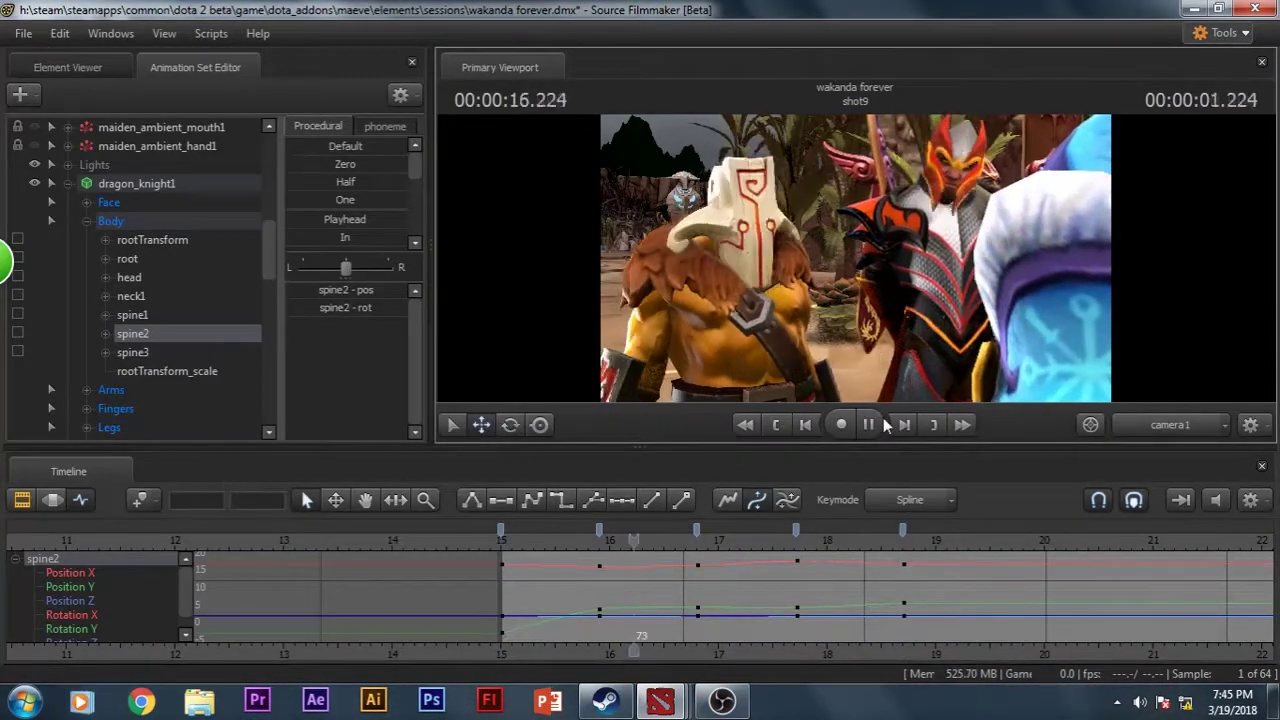
- Keyframe dragon_knight1's eyeDownAndUp and eyeRightAndLeft controls between about 15.5 and 16.4 seconds
click(131, 296)
click(510, 424)
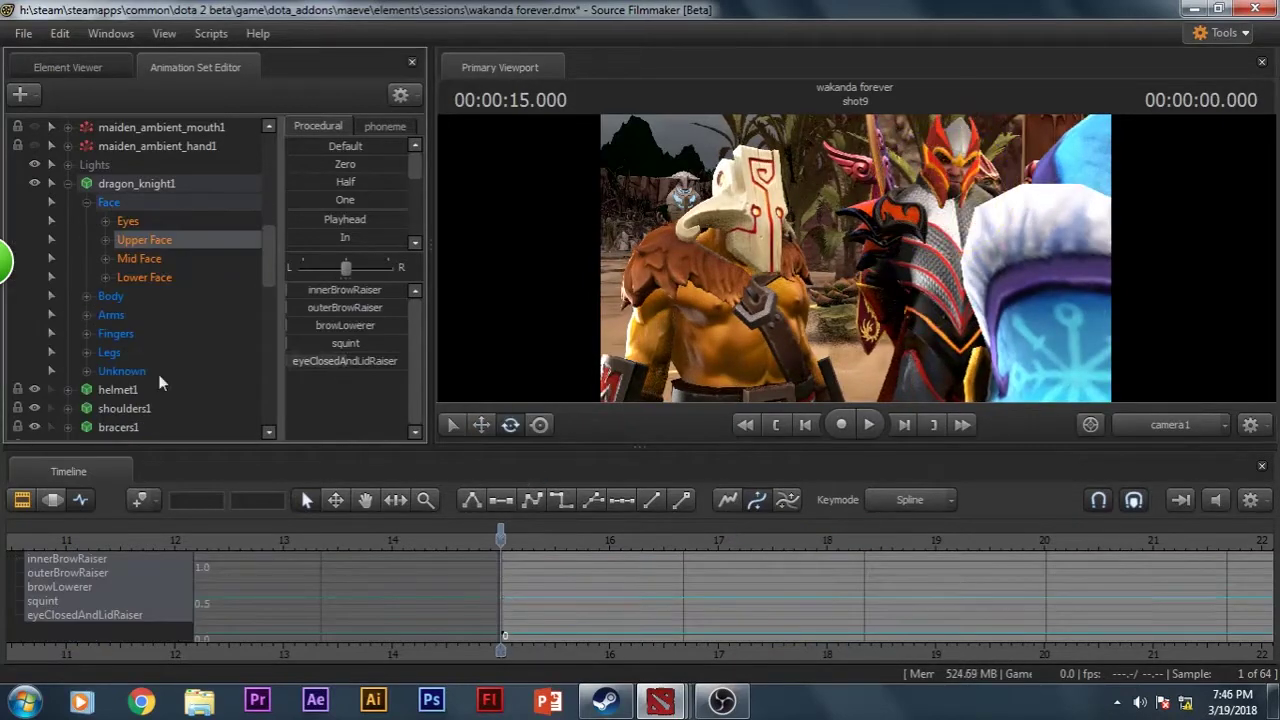
click(868, 425)
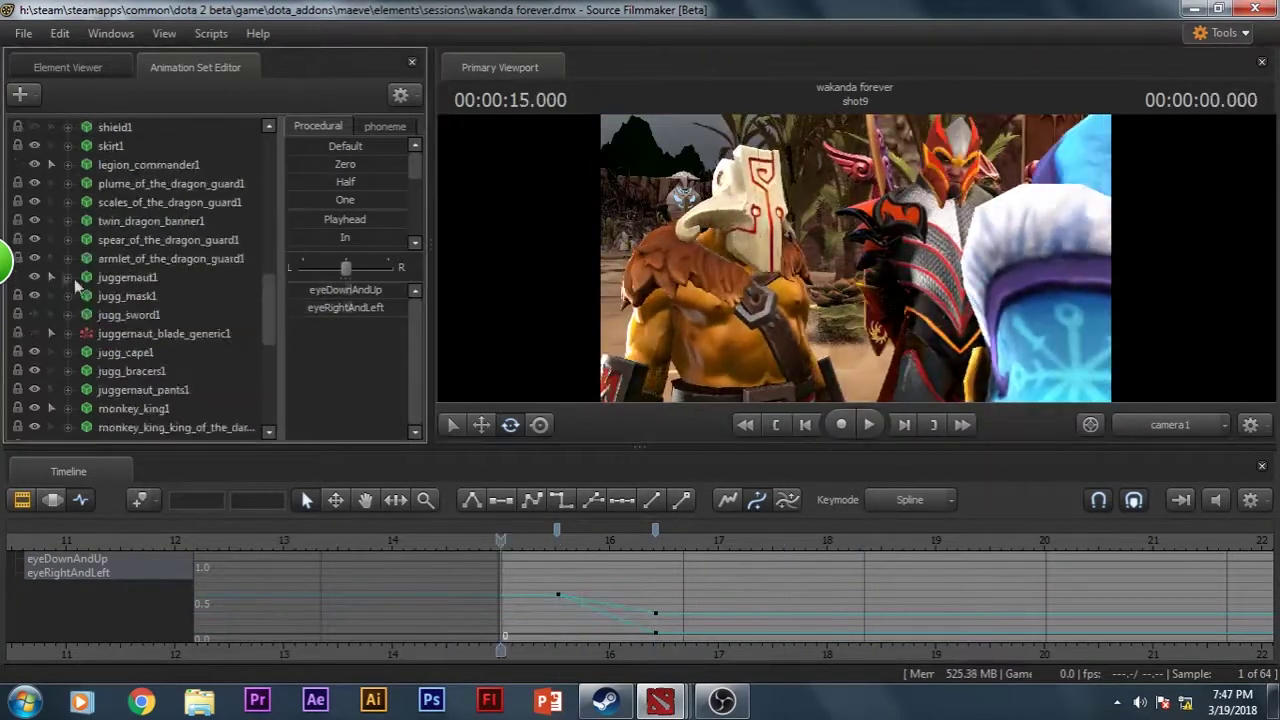
- Show the Dialog sound track in the clip timeline and open its track options
click(86, 258)
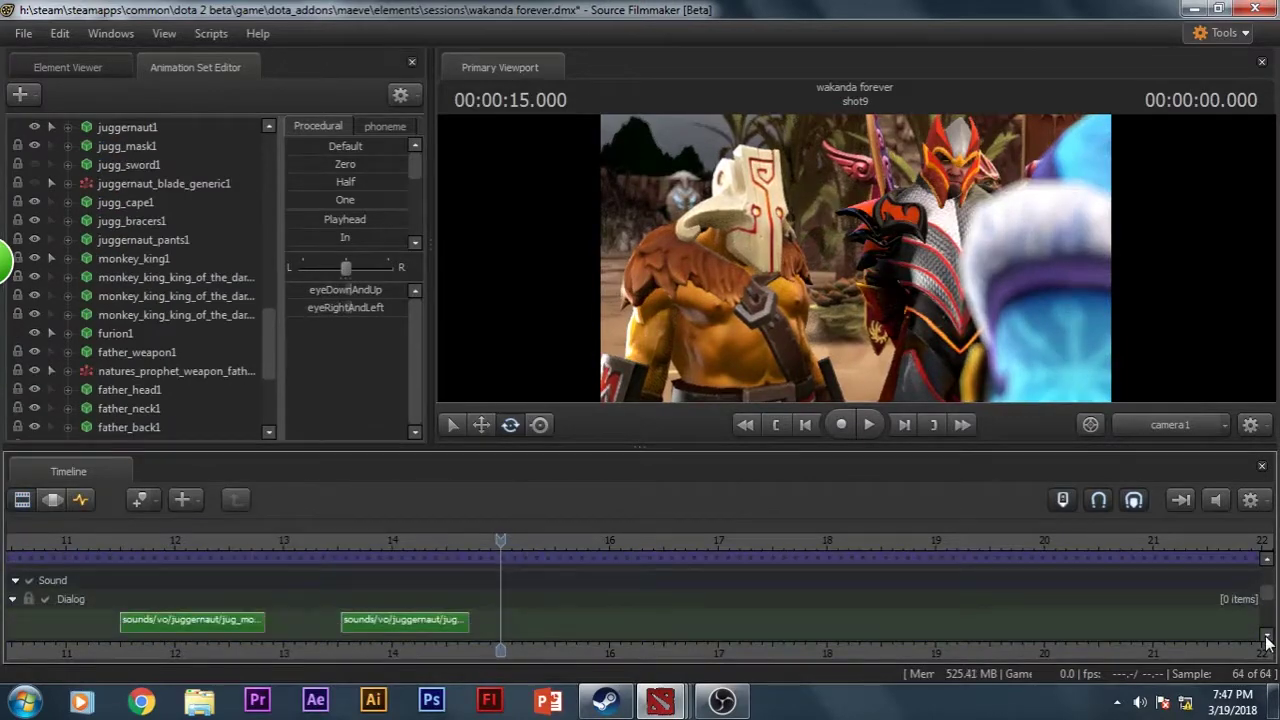
right_click(1048, 600)
click(1083, 502)
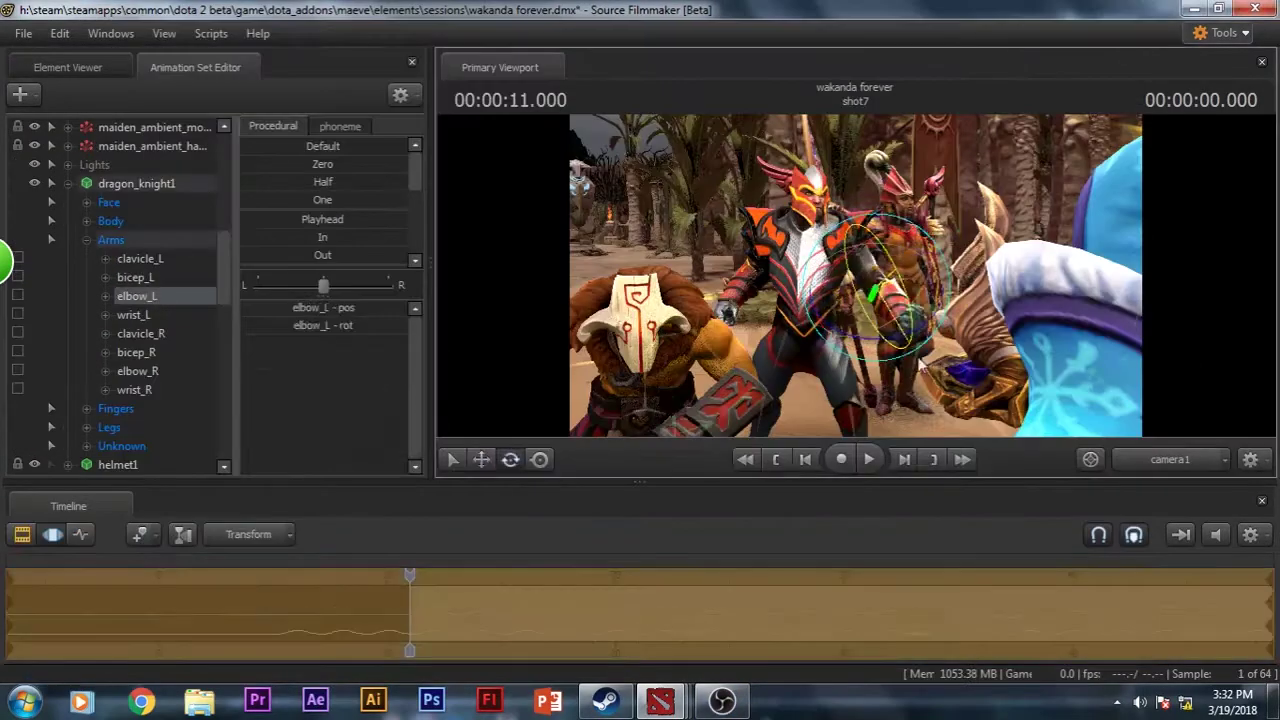
- Rotate dragon_knight1's left arm bones at the start of shot7 to lower the arm
click(135, 277)
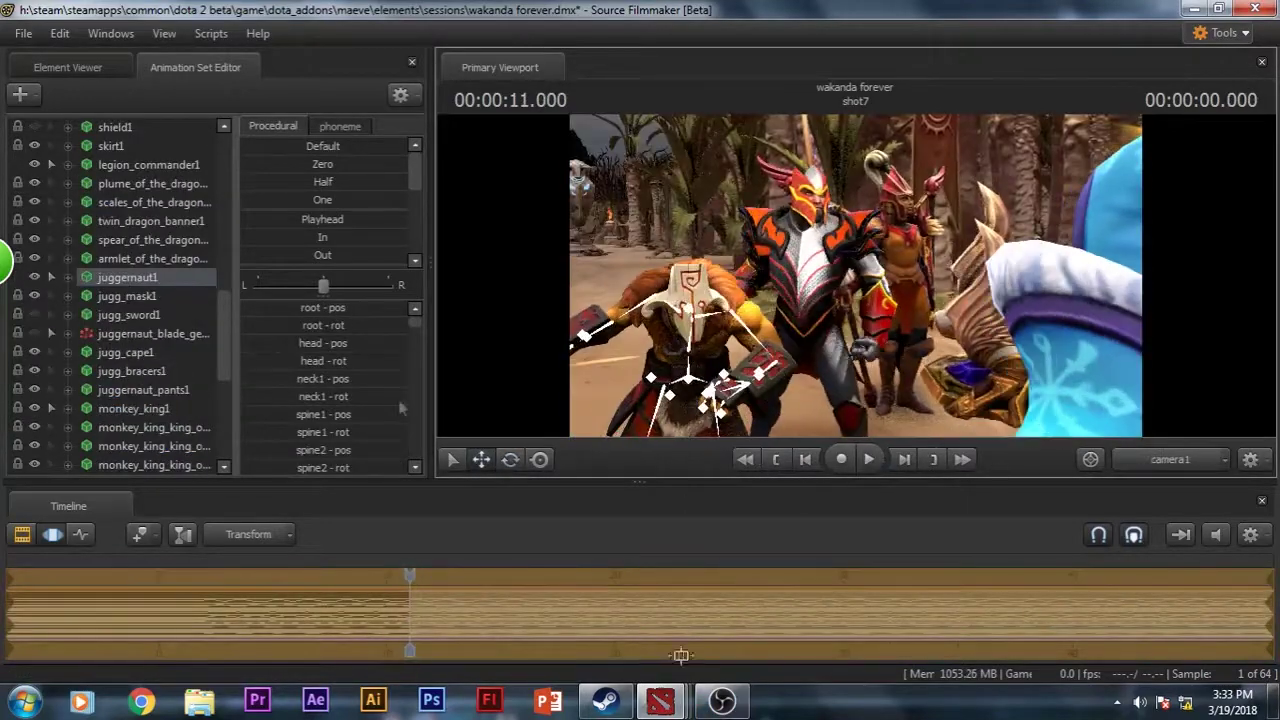
right_click(127, 277)
click(400, 486)
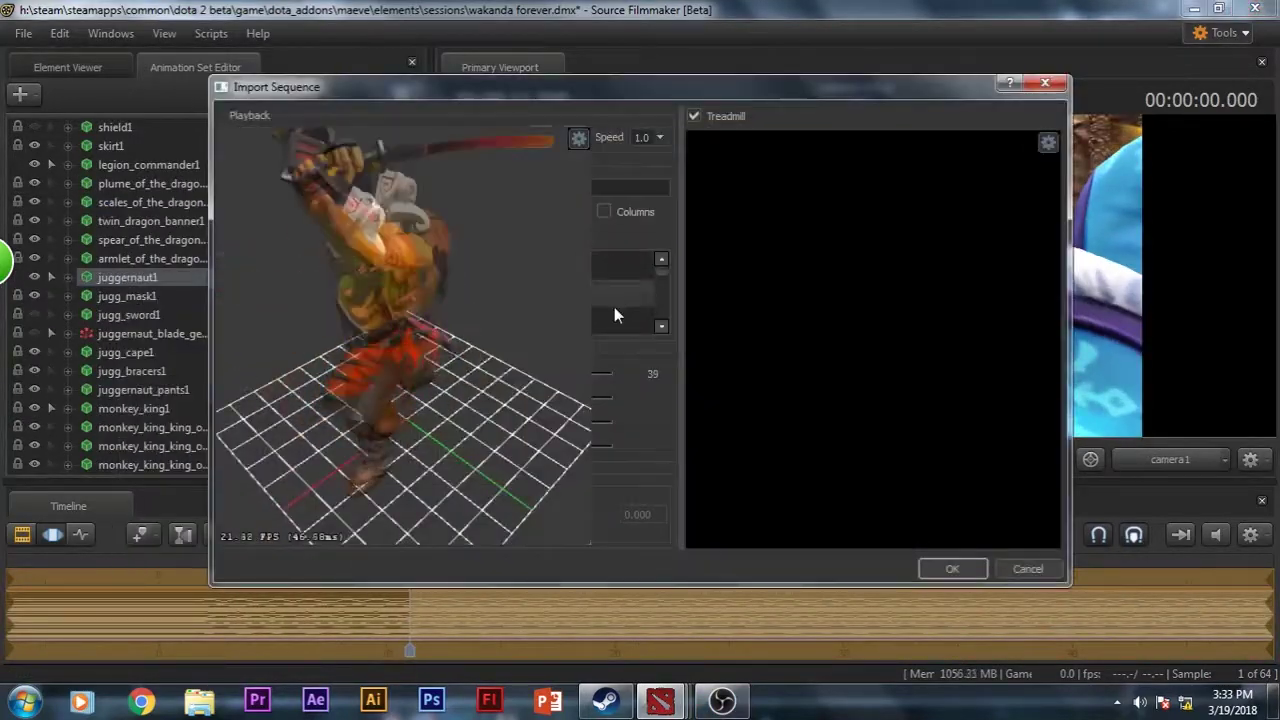
click(1028, 568)
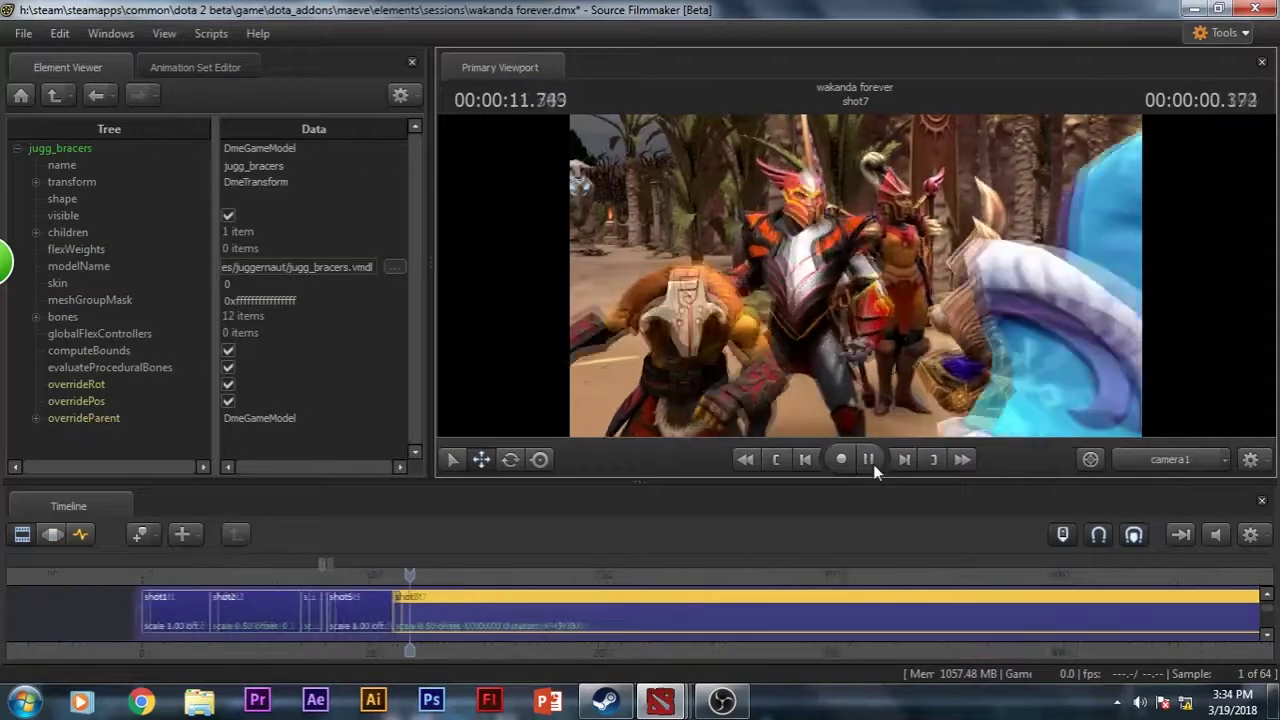
- Keyframe juggernaut1's spine, neck and arm bones in shot7 between 11 and about 12 seconds, replaying the motion
click(868, 459)
click(195, 67)
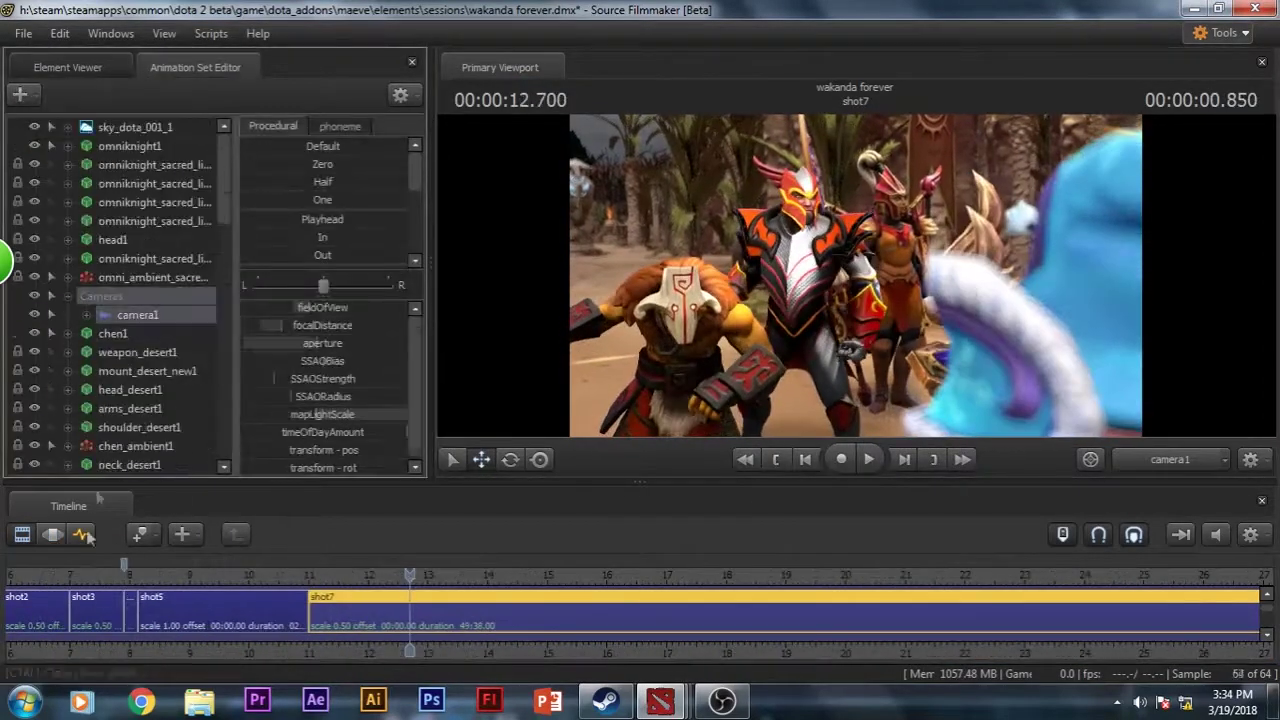
click(22, 534)
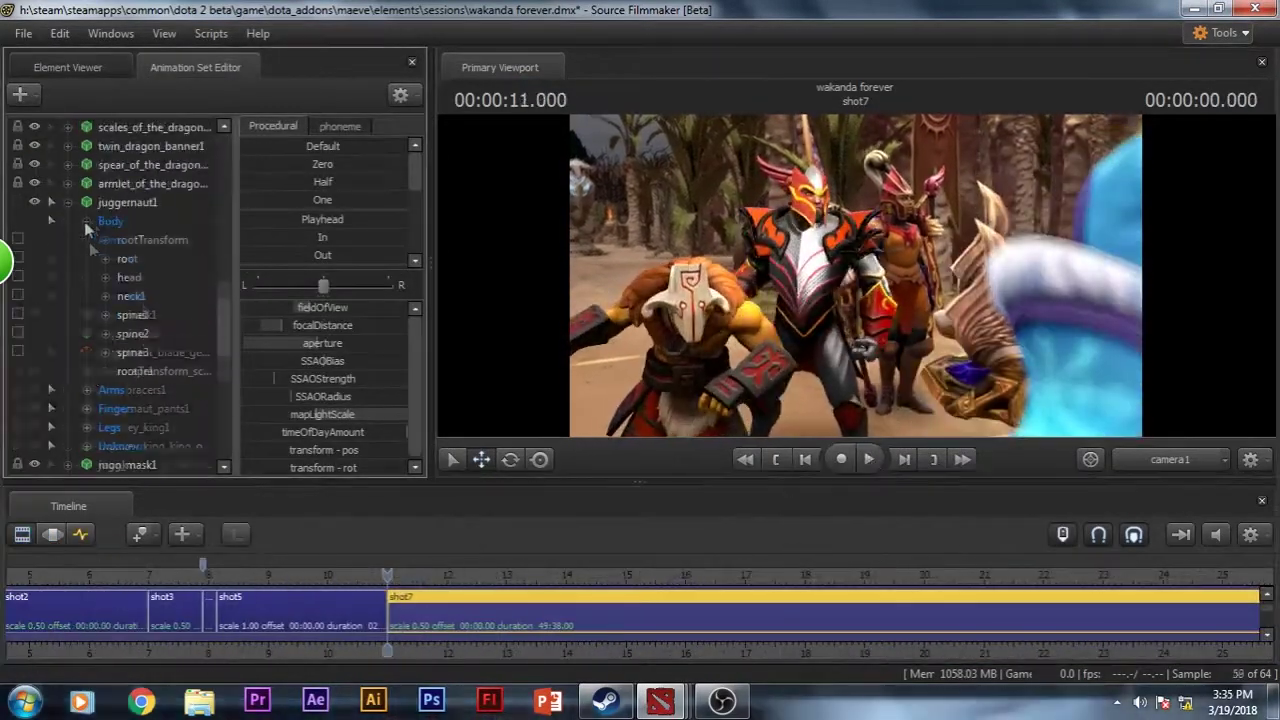
click(132, 333)
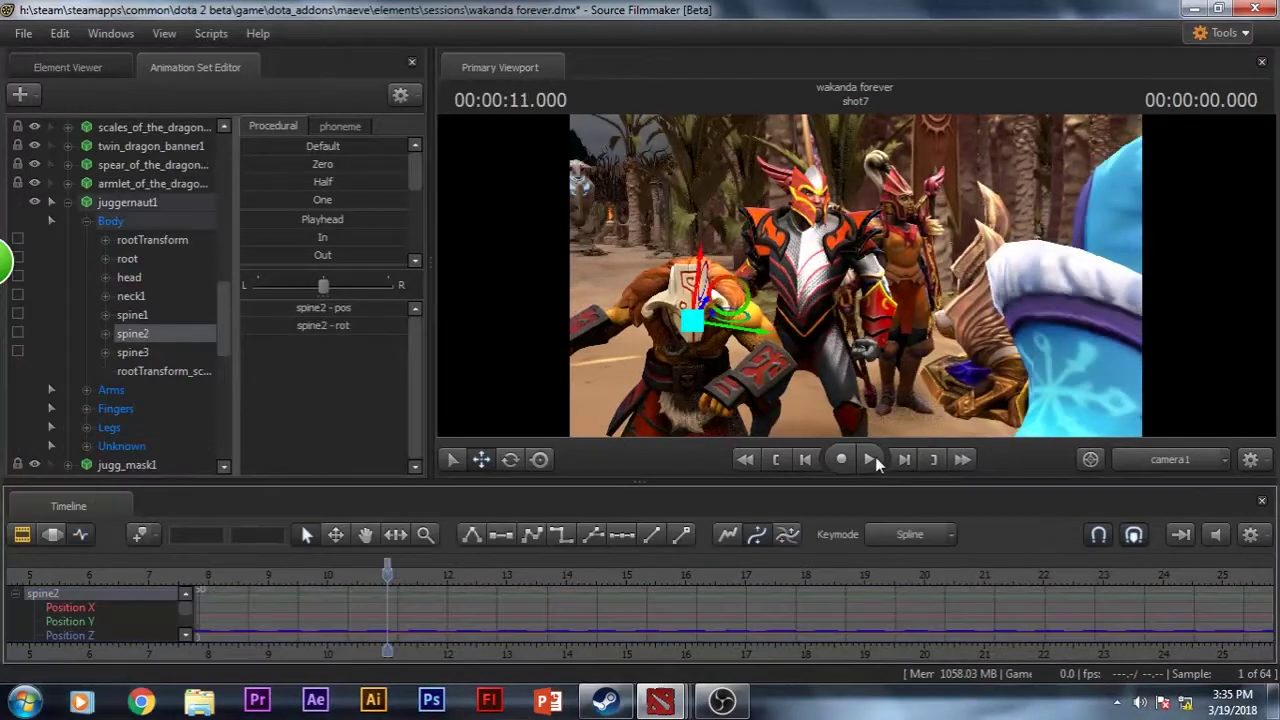
click(872, 459)
click(870, 459)
click(776, 459)
click(131, 296)
click(868, 459)
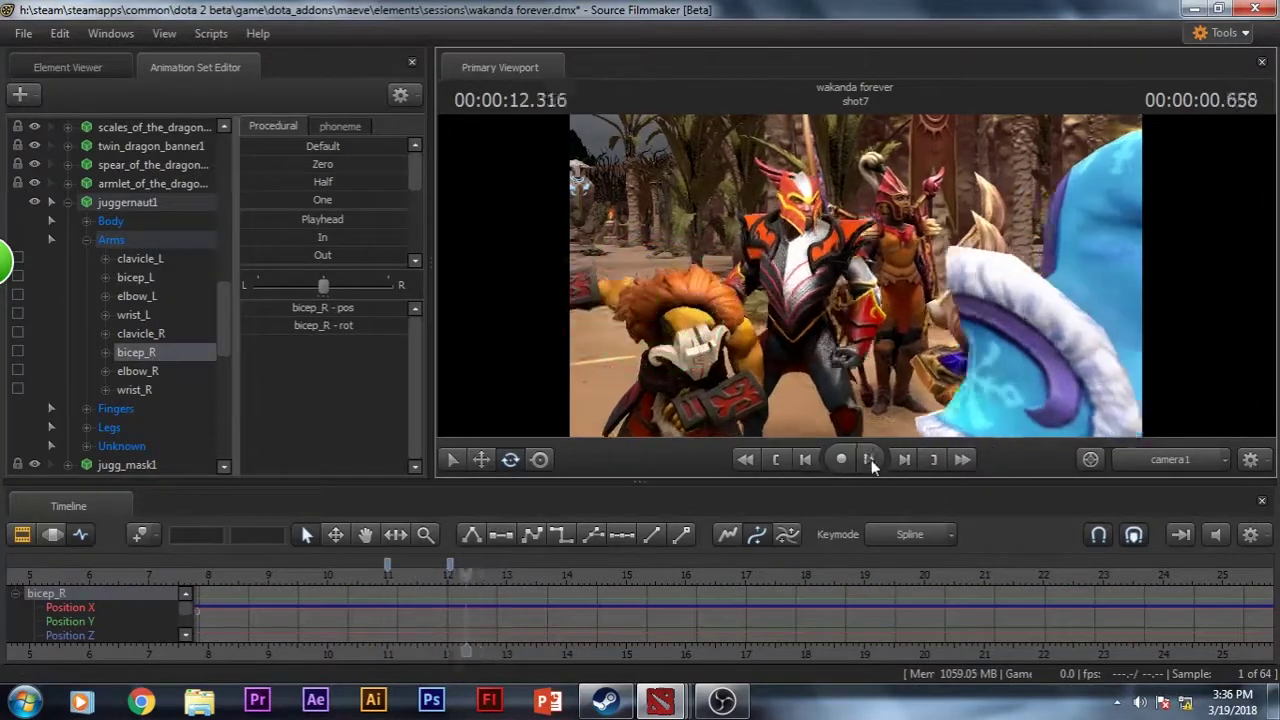
- Browse sounds for the Dialog track, filtering the names by "jugg" to examine the Juggernaut voice lines
key(F2)
double_click(621, 632)
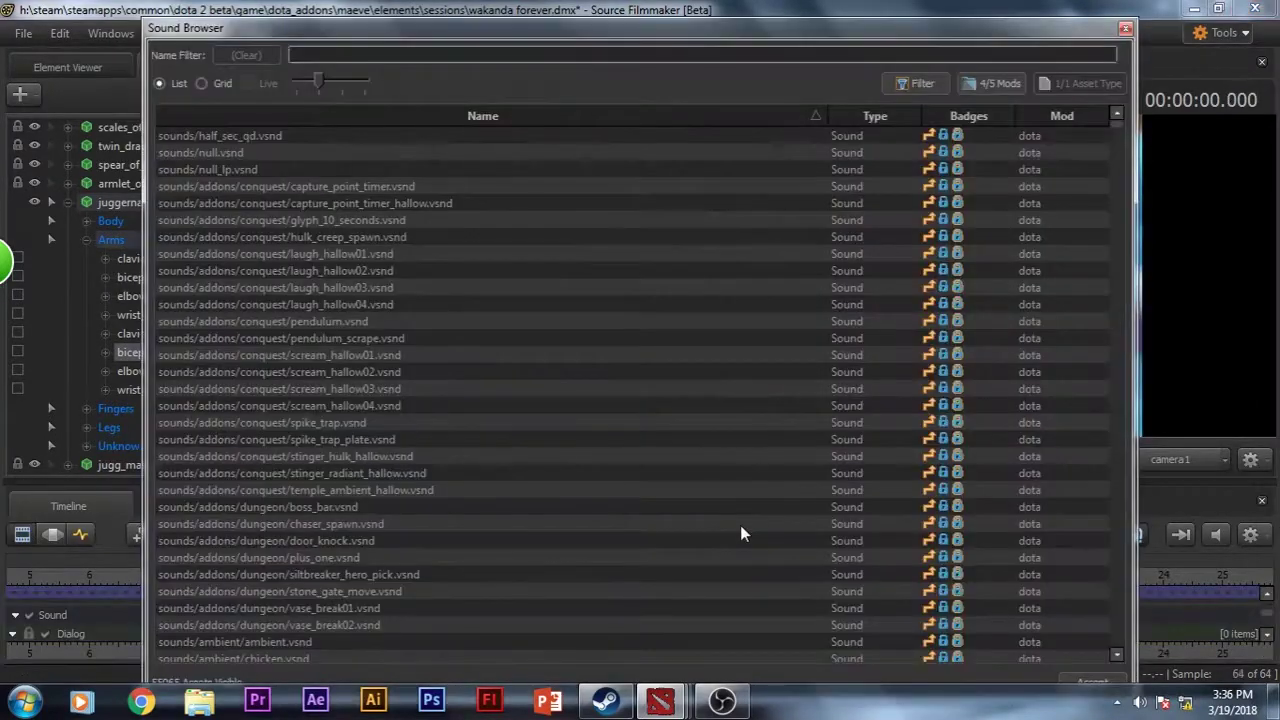
text(jugg)
scroll(380, 420, down, 10)
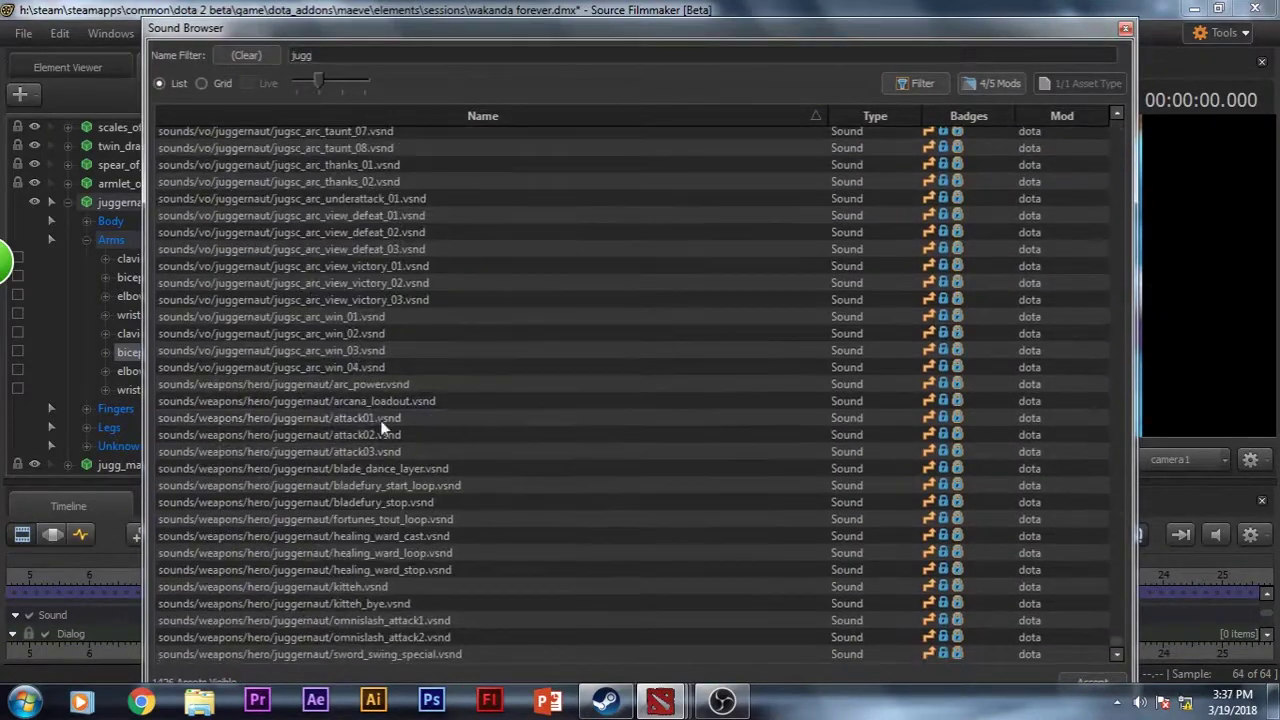
scroll(418, 569, up, 10)
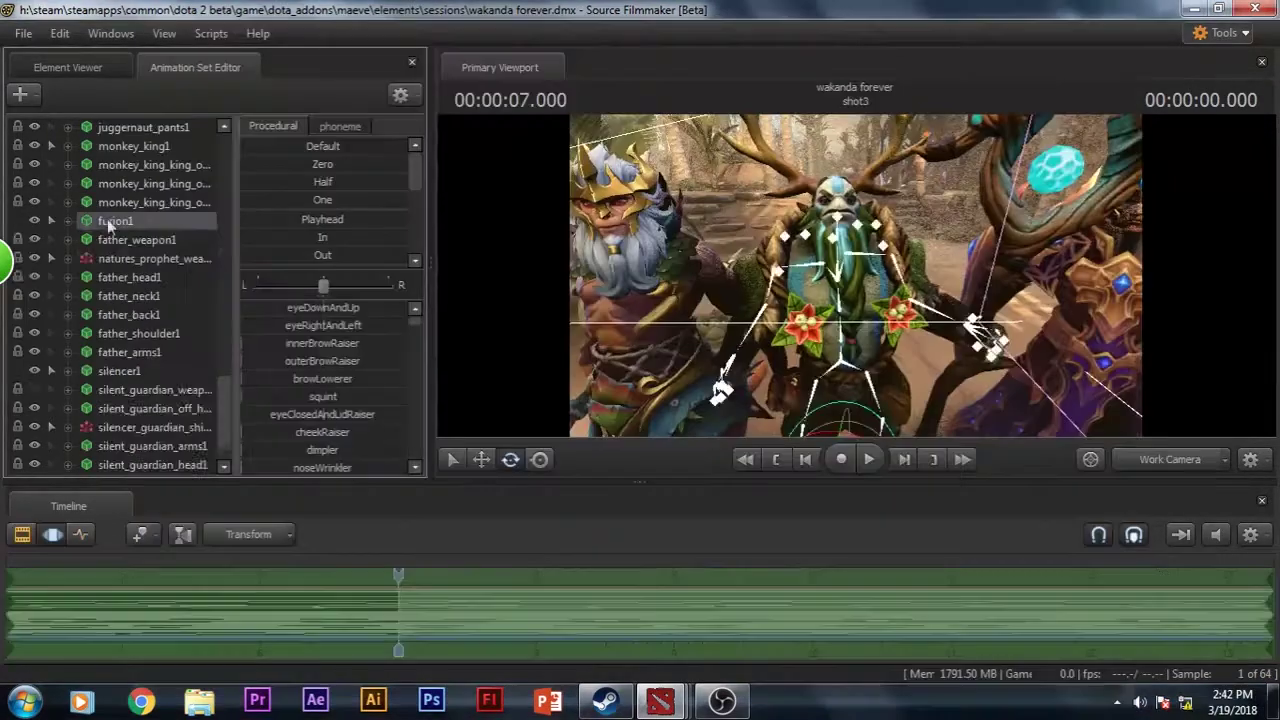
- Keyframe all of furion1's arm bones in shot3 at 7 and 7.25 seconds
click(81, 534)
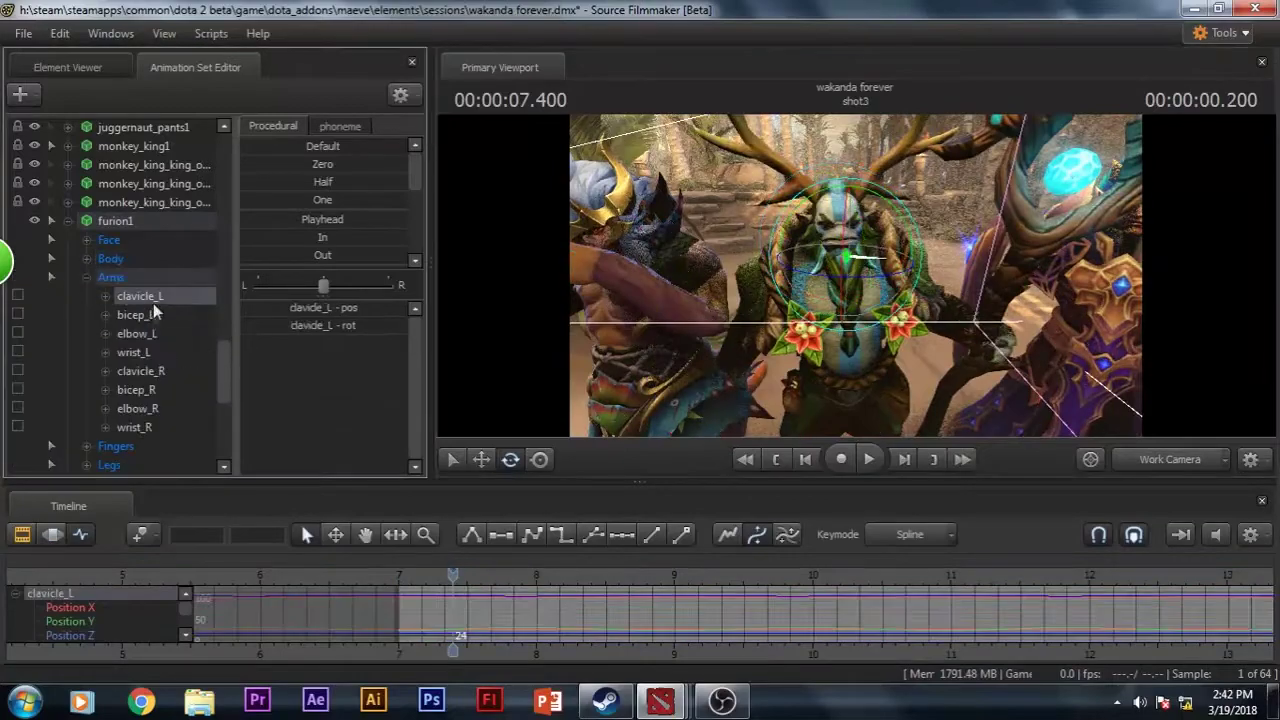
drag(427, 583, 432, 583)
click(205, 335)
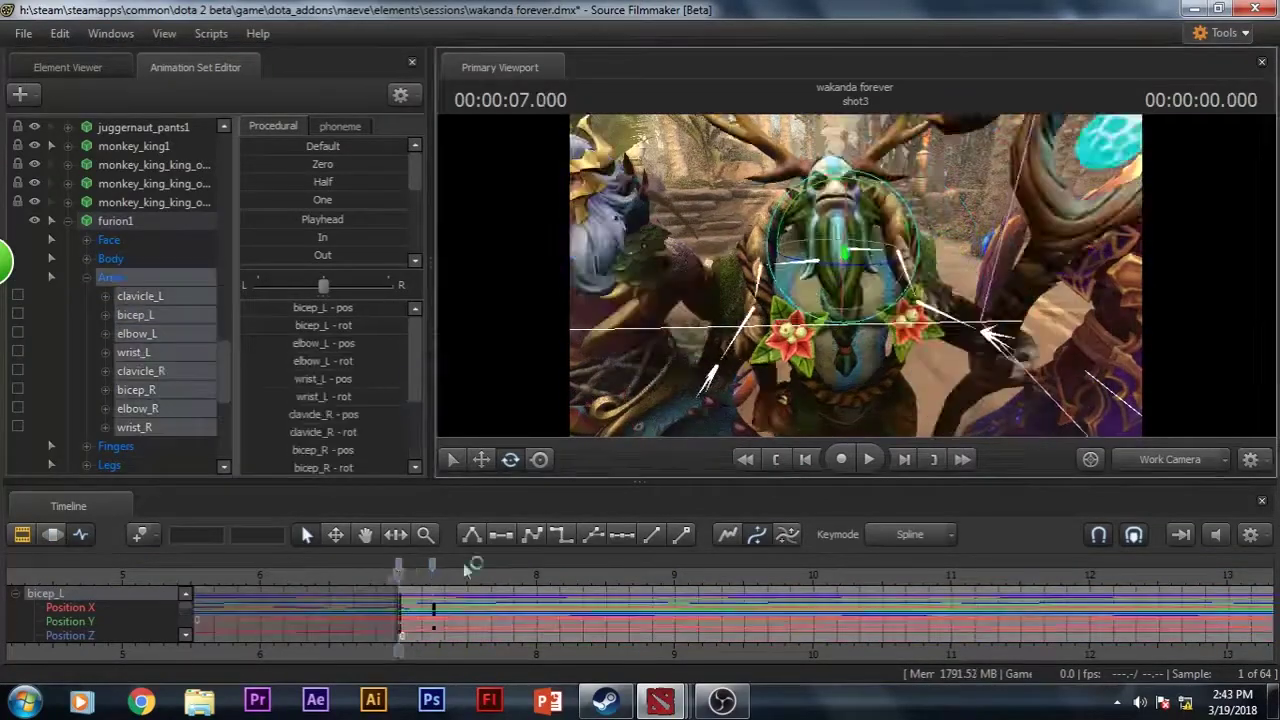
- Rotate furion1's clavicle, bicep and elbow bones at 7.25 seconds to cross his arms over the chest
drag(955, 318, 937, 270)
click(154, 392)
click(140, 371)
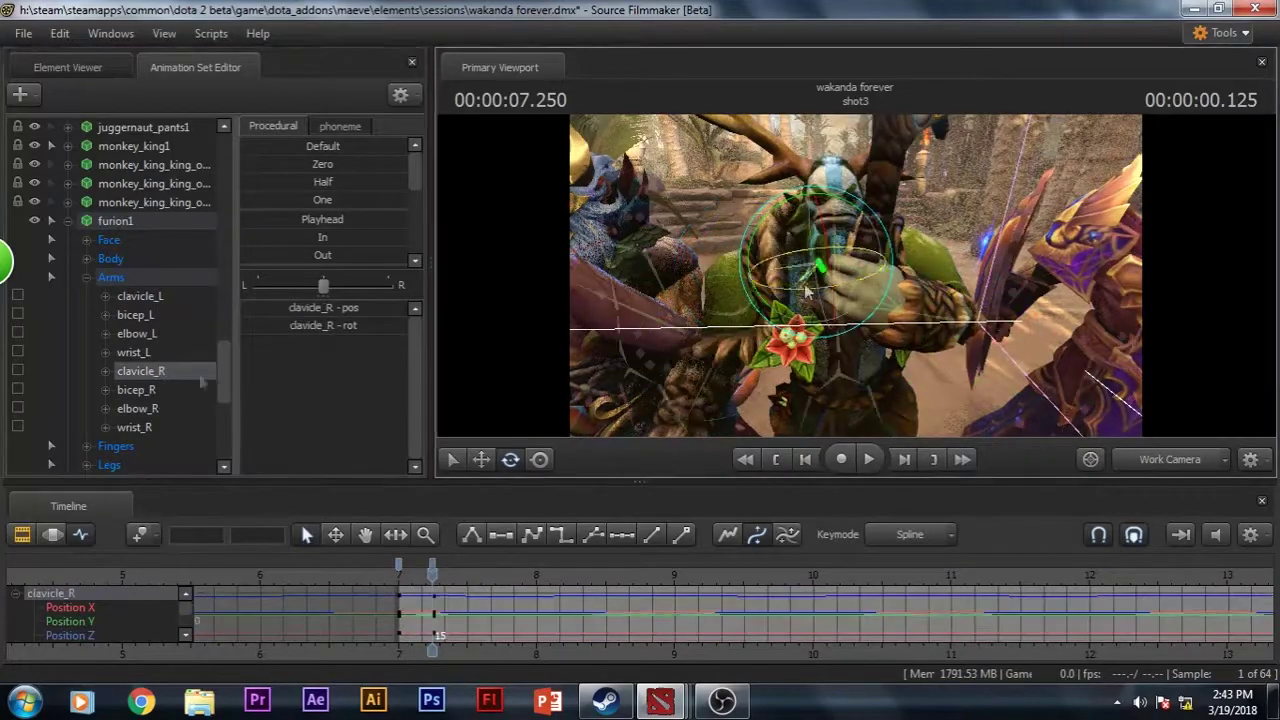
click(135, 390)
click(139, 296)
click(136, 409)
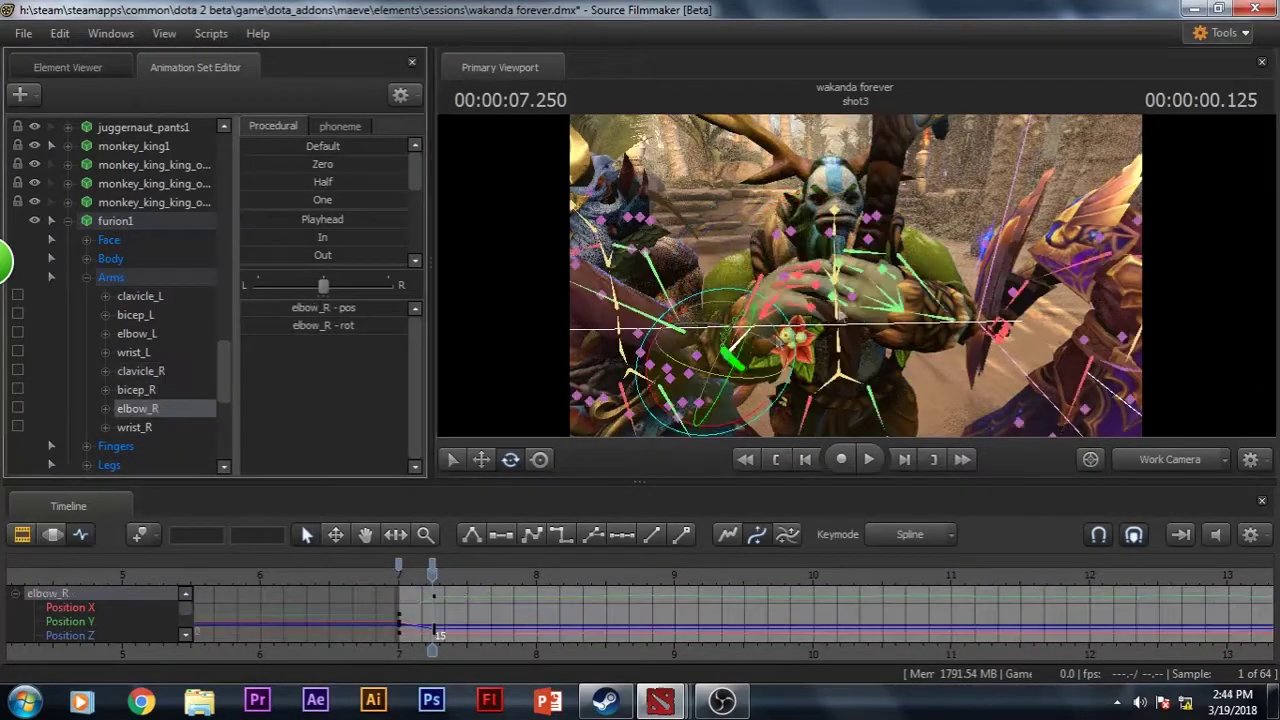
- Using the Work Camera, keyframe silencer1's head at 7.4 seconds and pose the left arm bones at 7.25 seconds in shot3
key(space)
click(1120, 459)
click(945, 165)
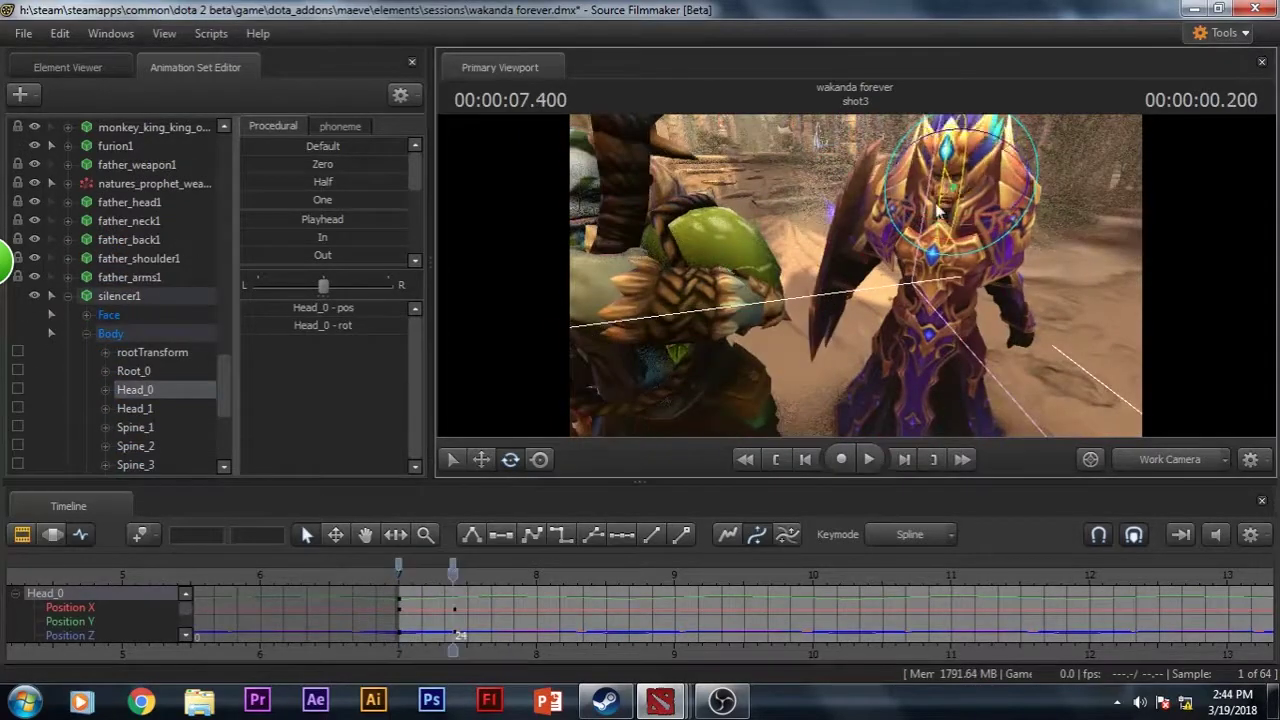
click(637, 335)
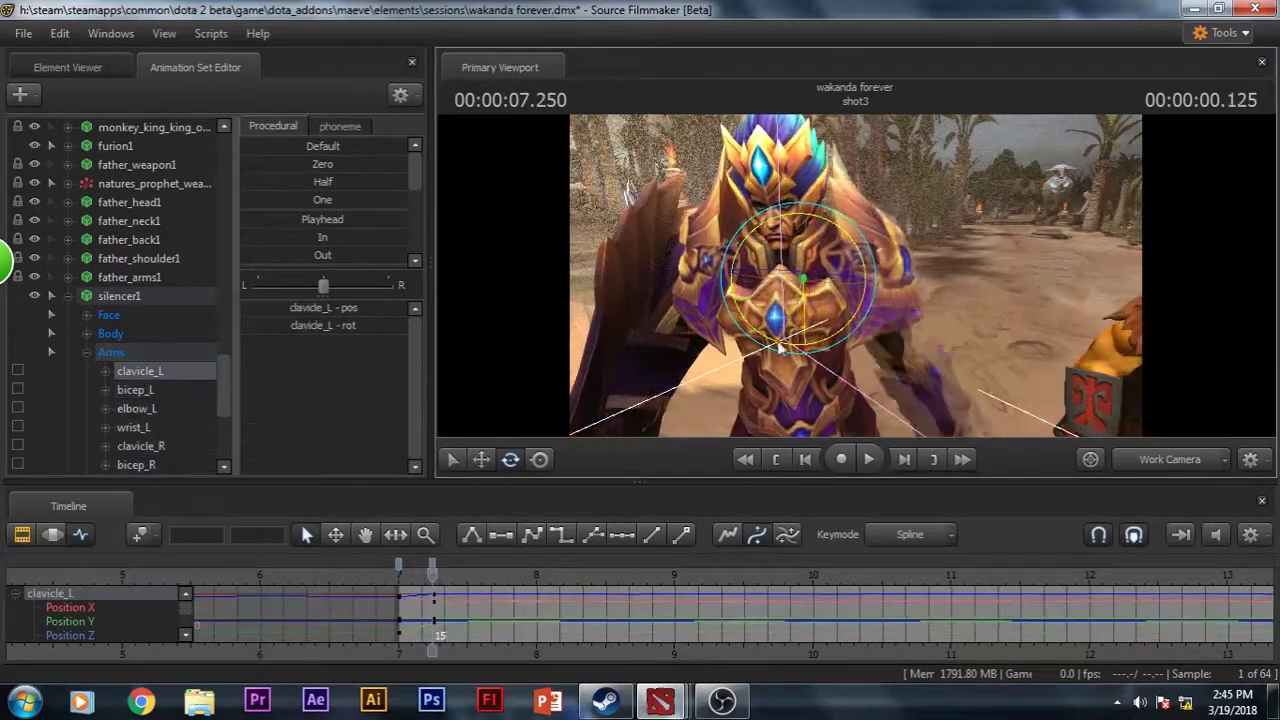
click(135, 389)
click(137, 408)
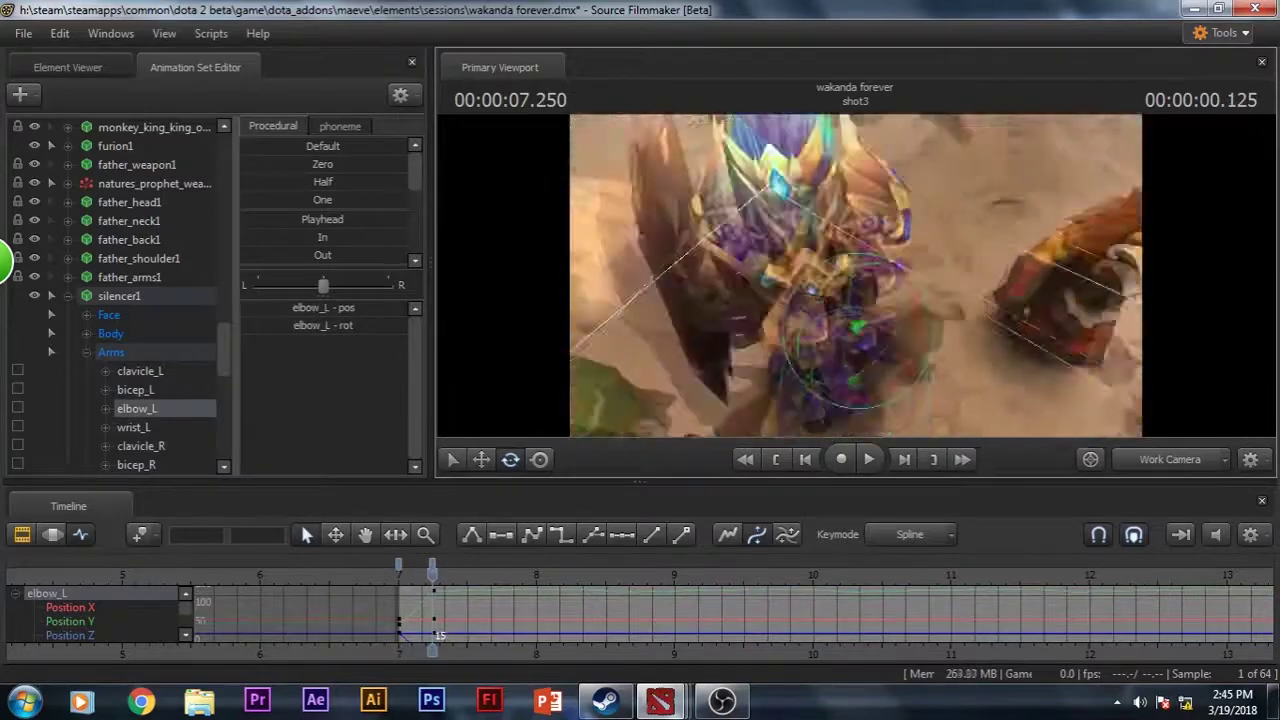
- Adjust monkey_king1's Upper Face and Lower Face controls near the start of shot3 and replay the shot
click(86, 277)
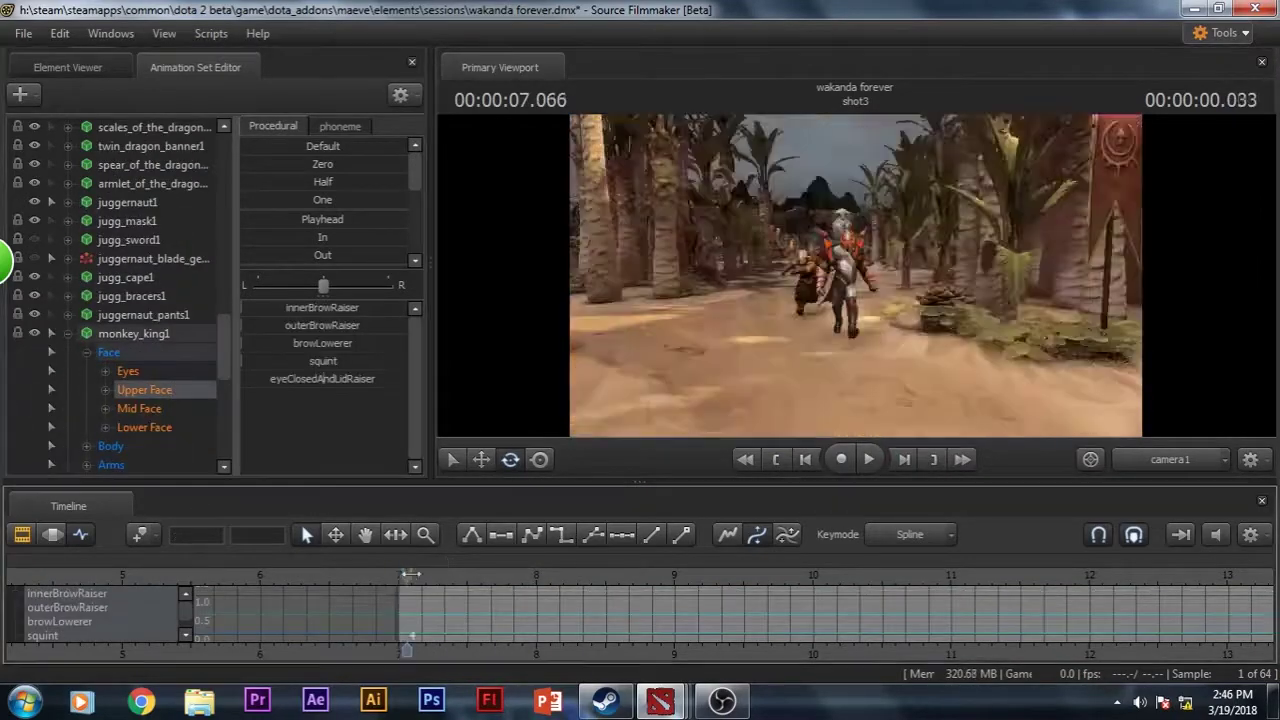
click(776, 459)
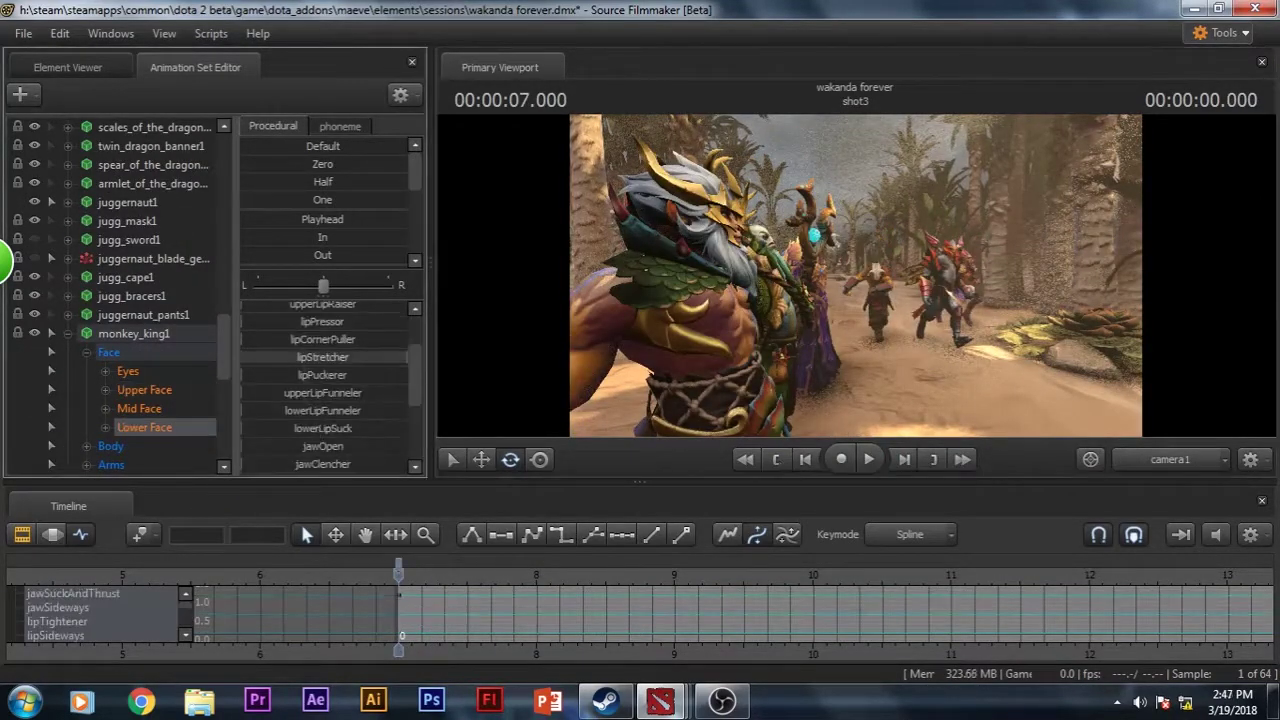
click(869, 459)
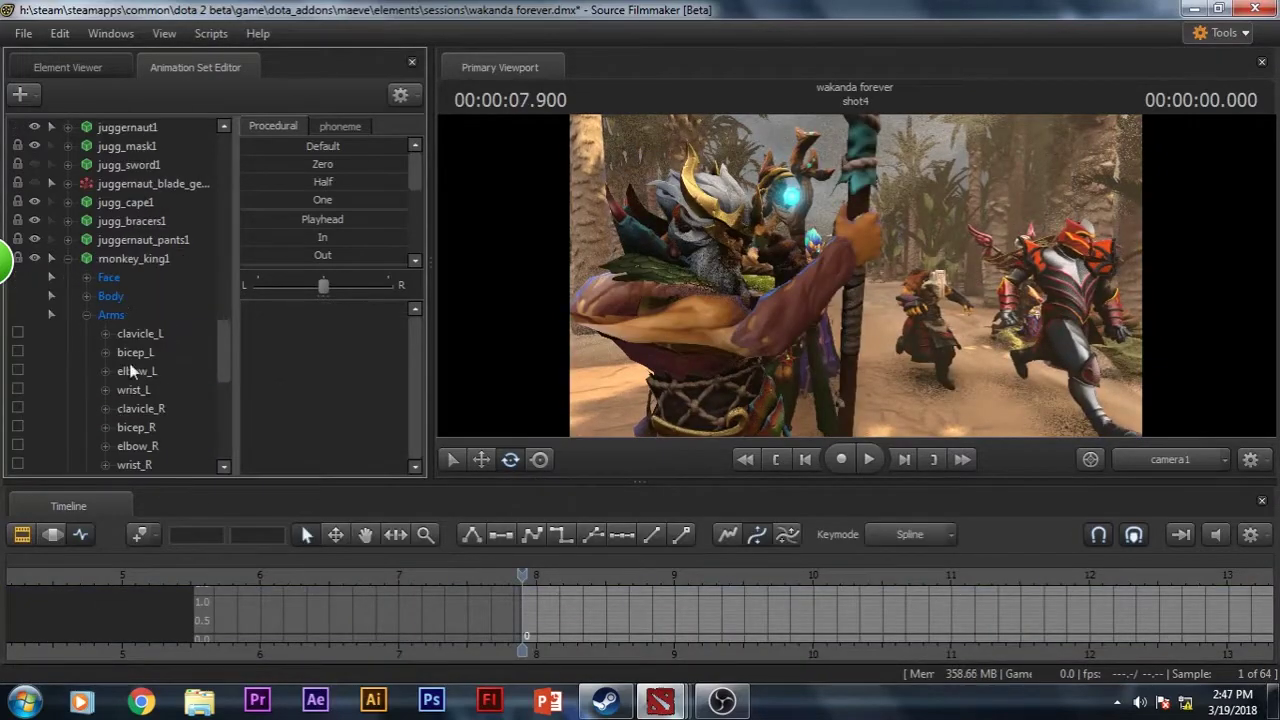
- Keyframe monkey_king1's bicep bones in shot4 from 7.9 to about 8.1 seconds, swinging the arms open
click(140, 427)
click(135, 352)
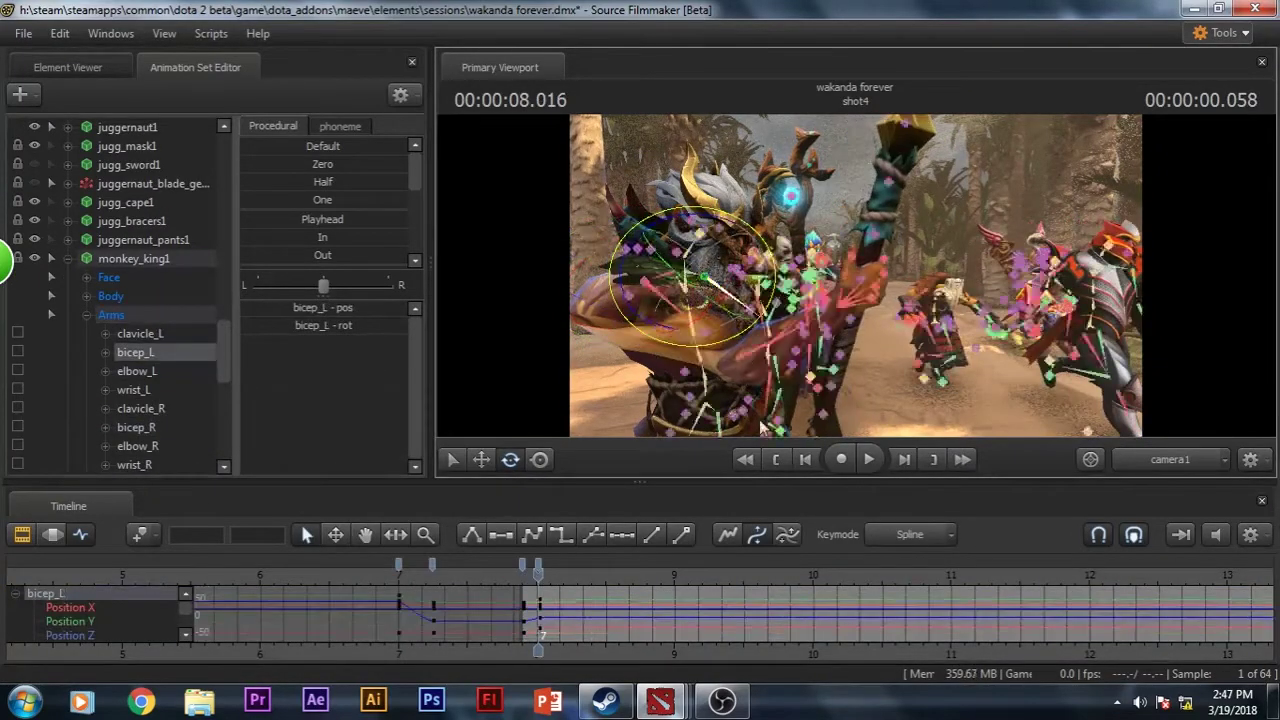
click(776, 459)
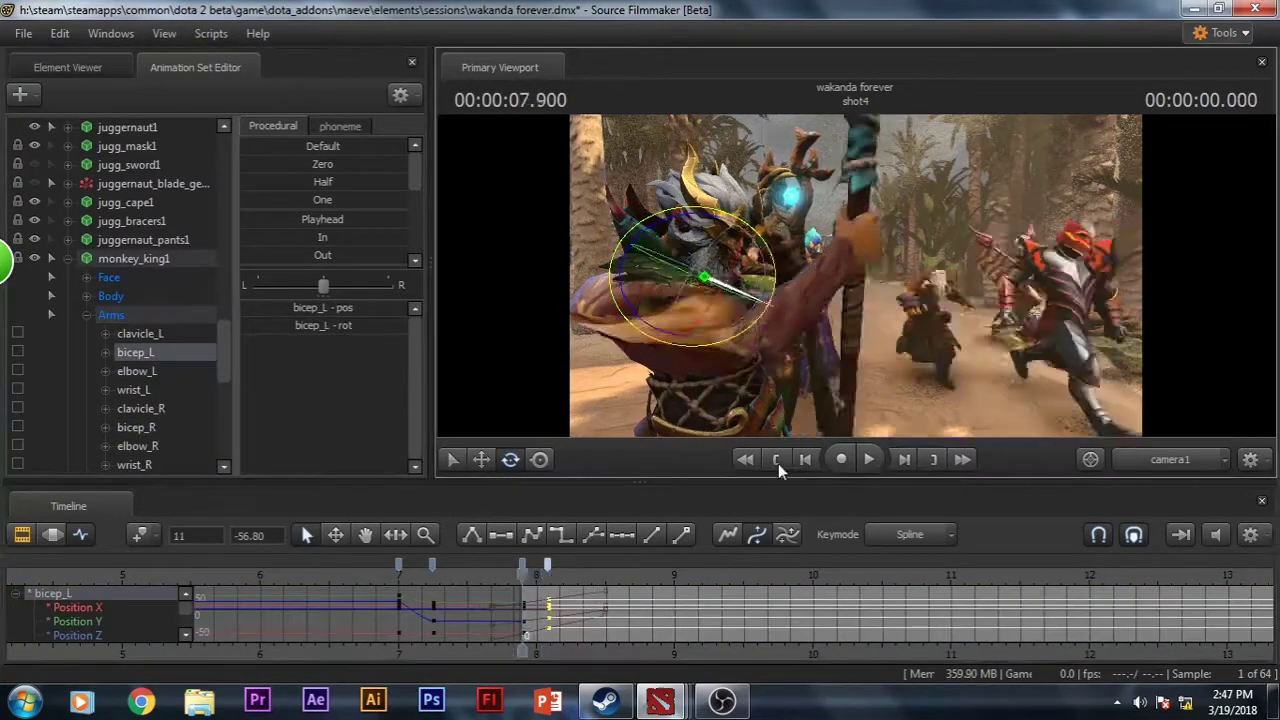
mouse_move(522, 573)
mouse_down()
mouse_move(549, 573)
mouse_move(515, 573)
mouse_up()
click(549, 573)
- Keyframe furion1's arm bones at 8.1 seconds in shot4, rotating the biceps to lower the crossed arms
scroll(130, 300, down, 5)
click(66, 183)
click(51, 221)
click(51, 221)
click(51, 240)
click(110, 240)
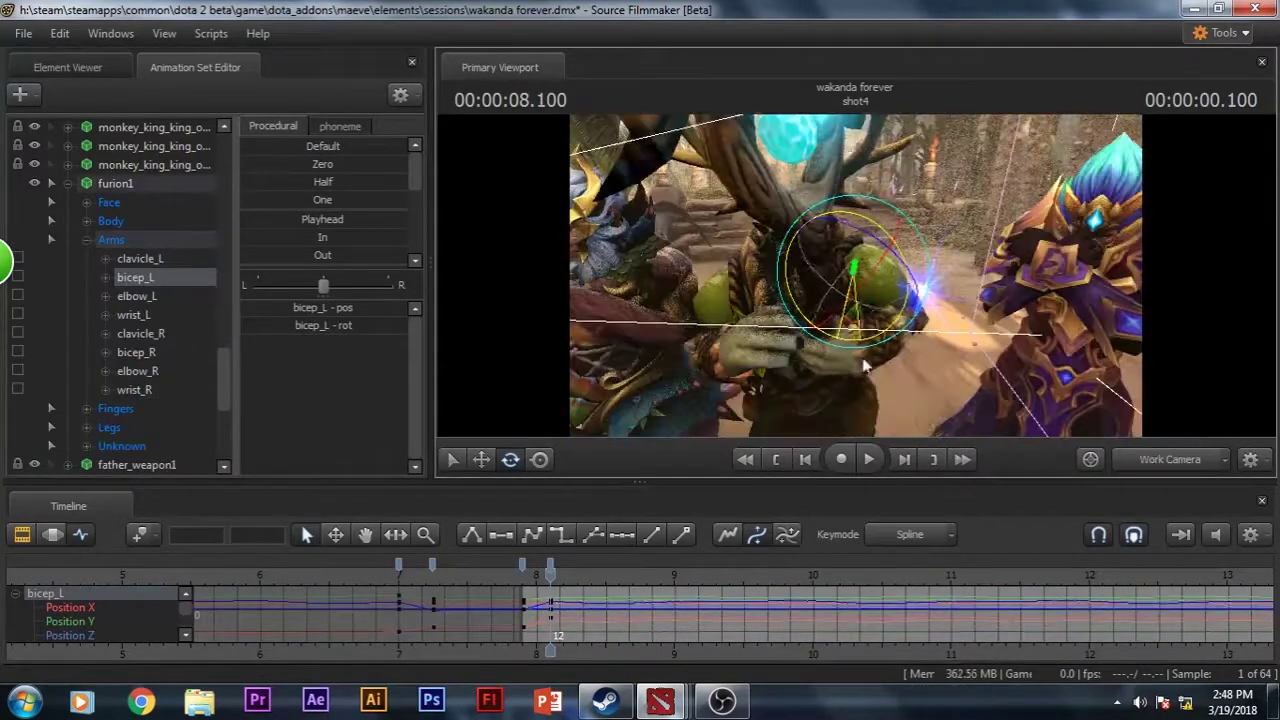
click(738, 323)
- Keyframe silencer1's arm bones in shot4 at 7.9 and 8.1 seconds and replay the shot
click(1110, 300)
key(f)
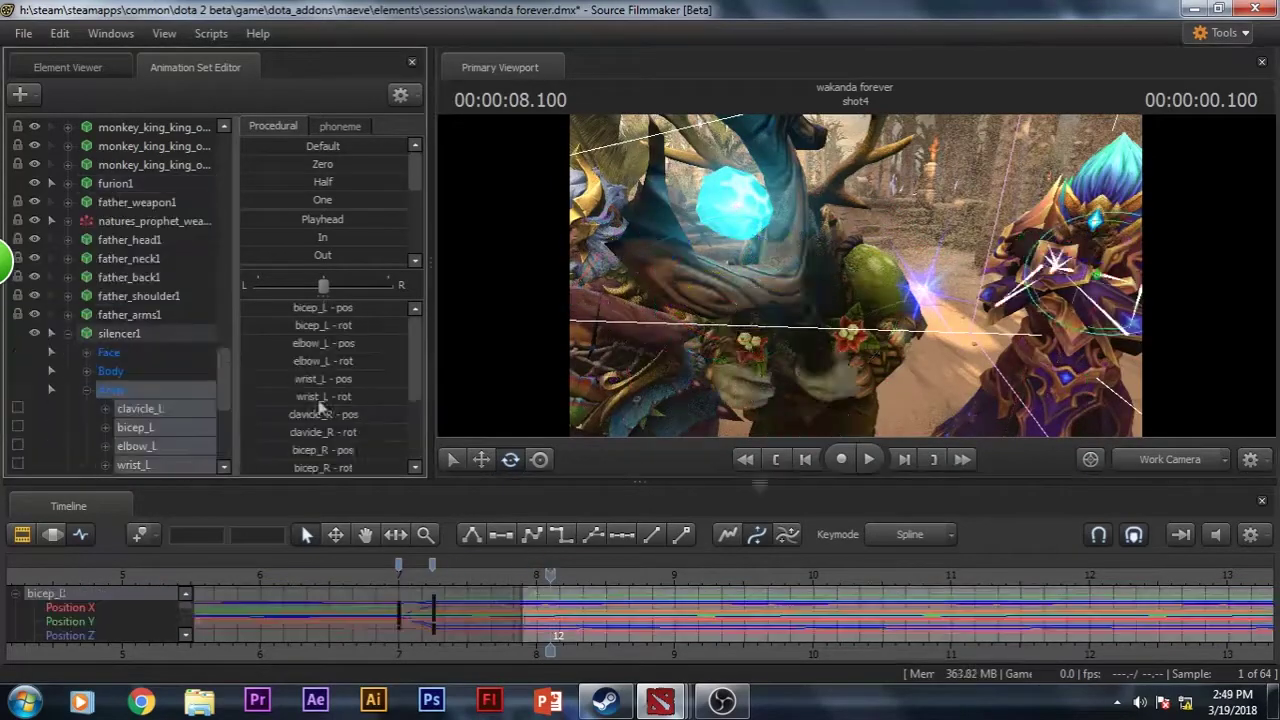
key(space)
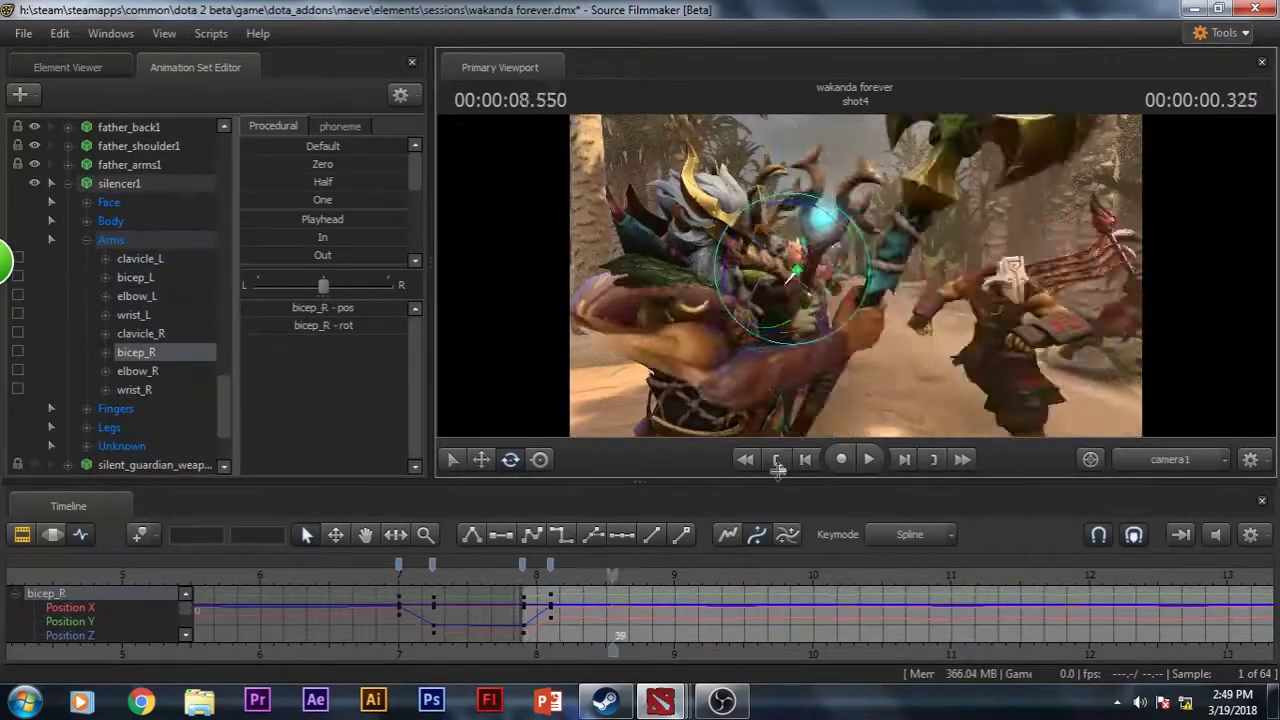
key(space)
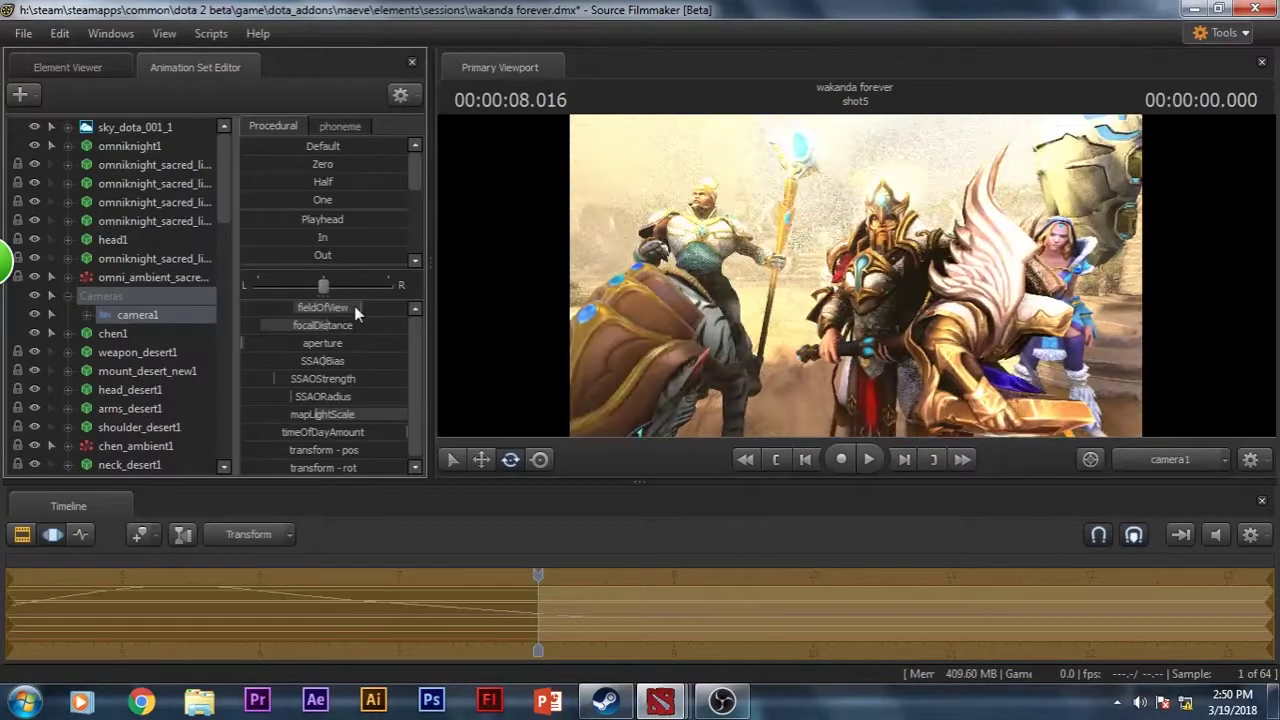
- Review the cut from shot4 to shot5 and rework monkey_king1's bicep keyframes at about 8.28 seconds
click(22, 535)
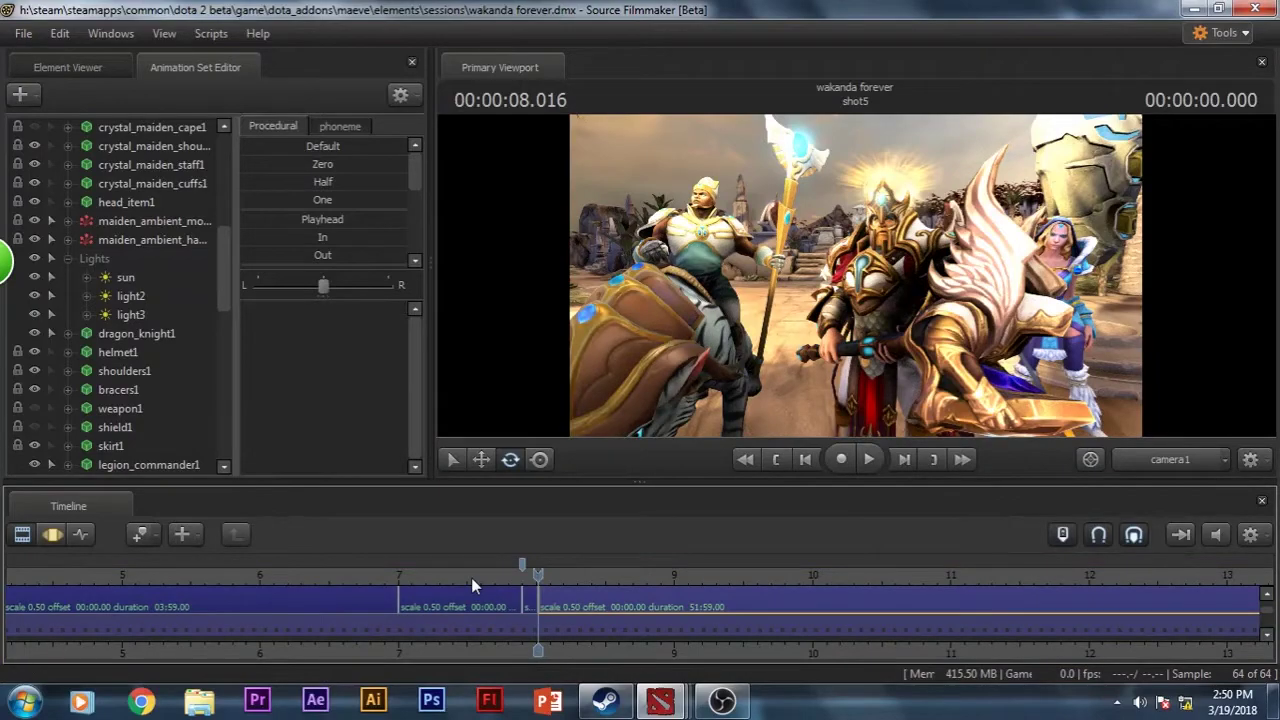
key(space)
click(776, 459)
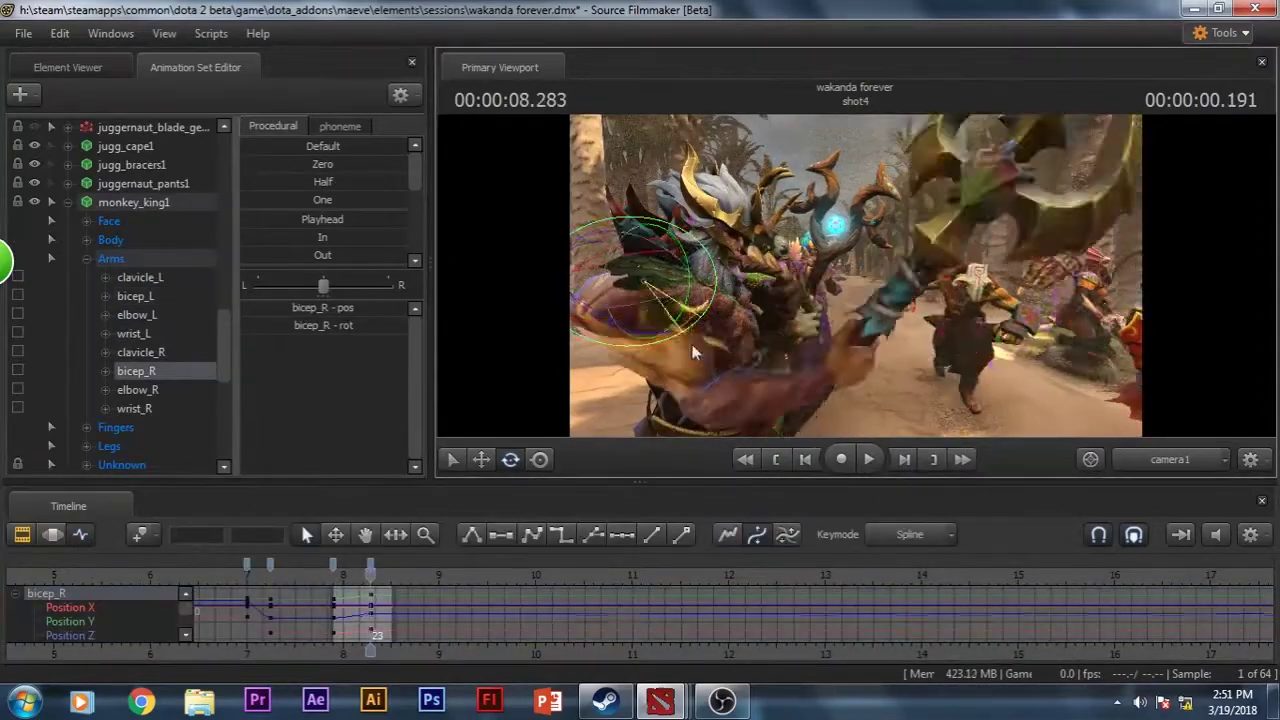
click(780, 315)
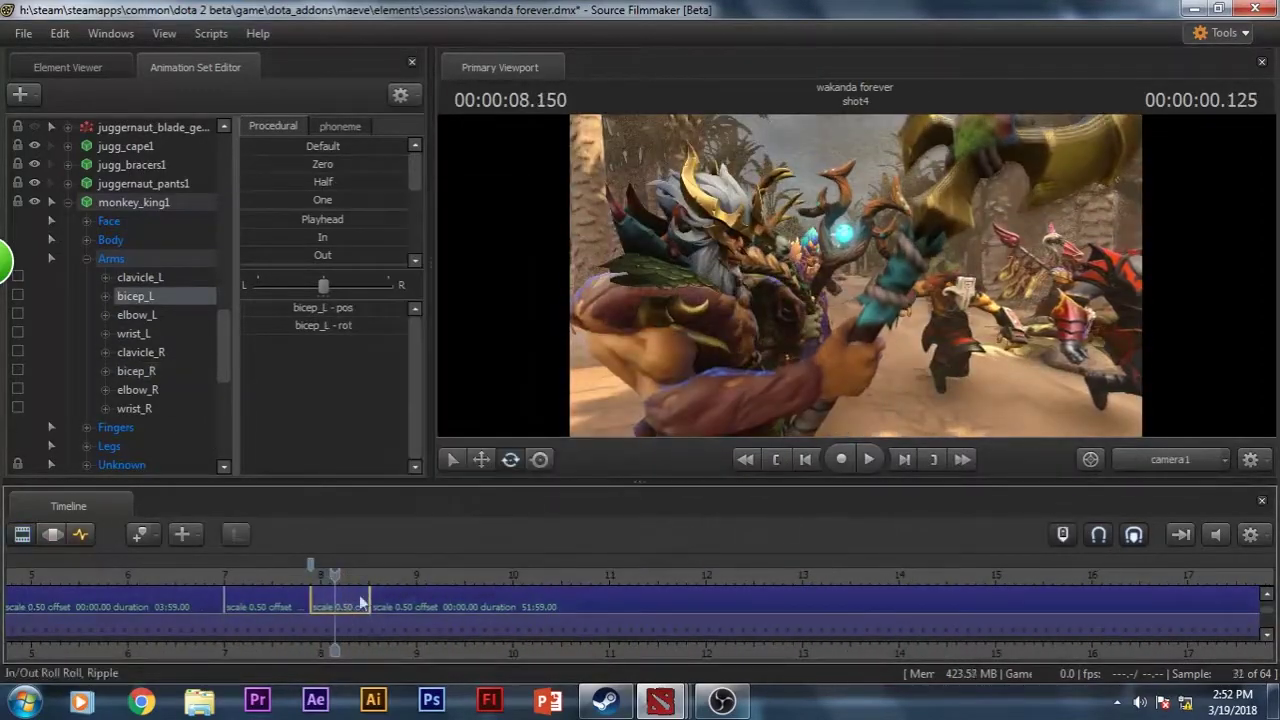
- Trim shot4 to end at 8.15 seconds, set shot5's time scale to 1.00 and replay the cut
drag(360, 601, 335, 601)
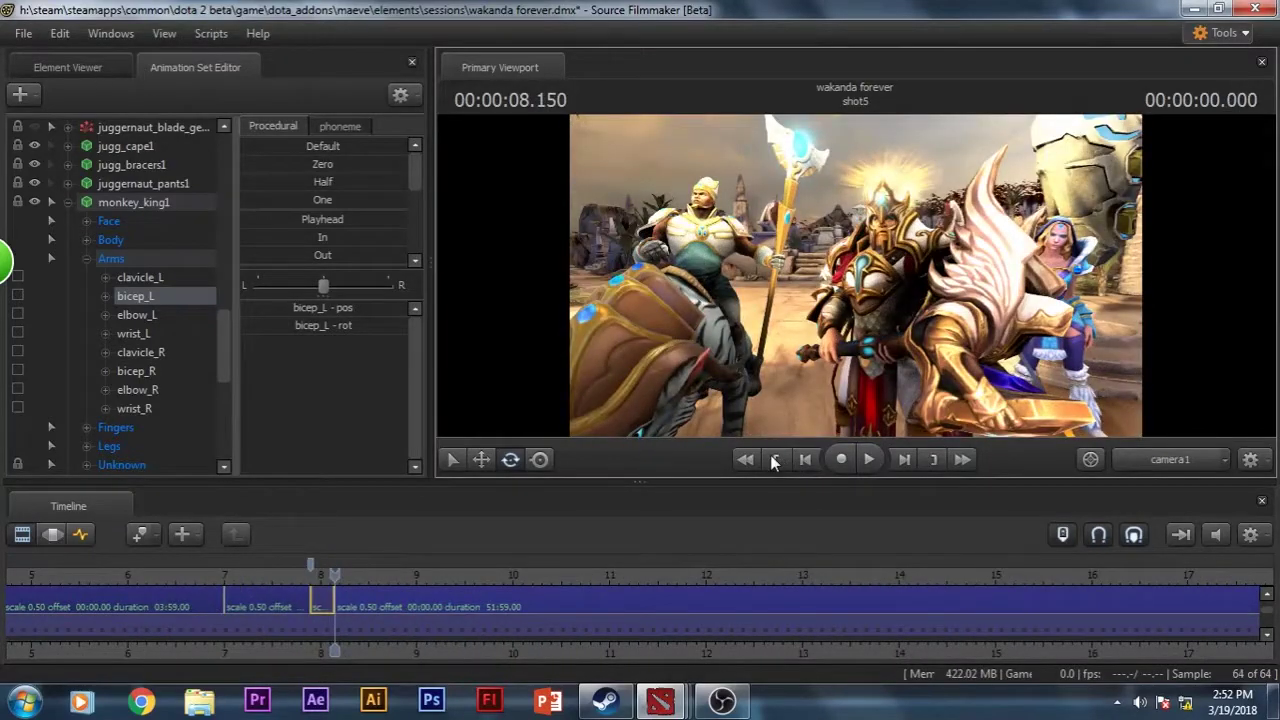
click(776, 459)
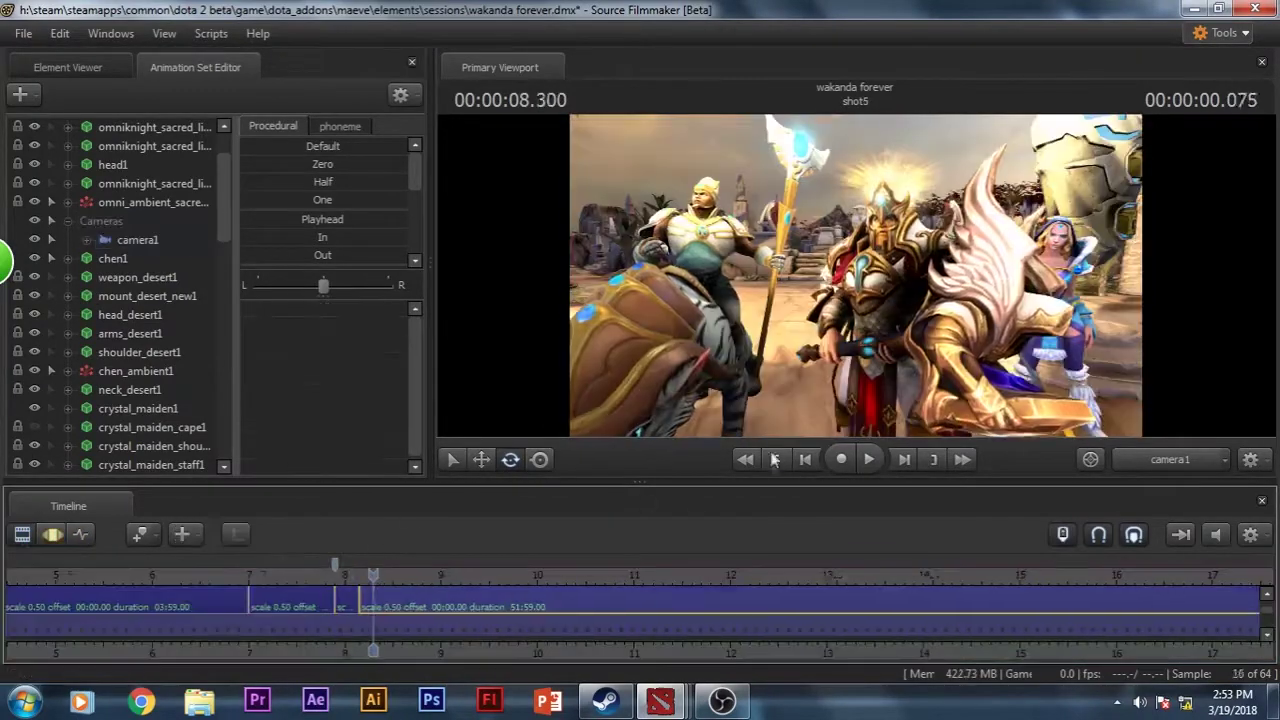
click(776, 459)
click(772, 456)
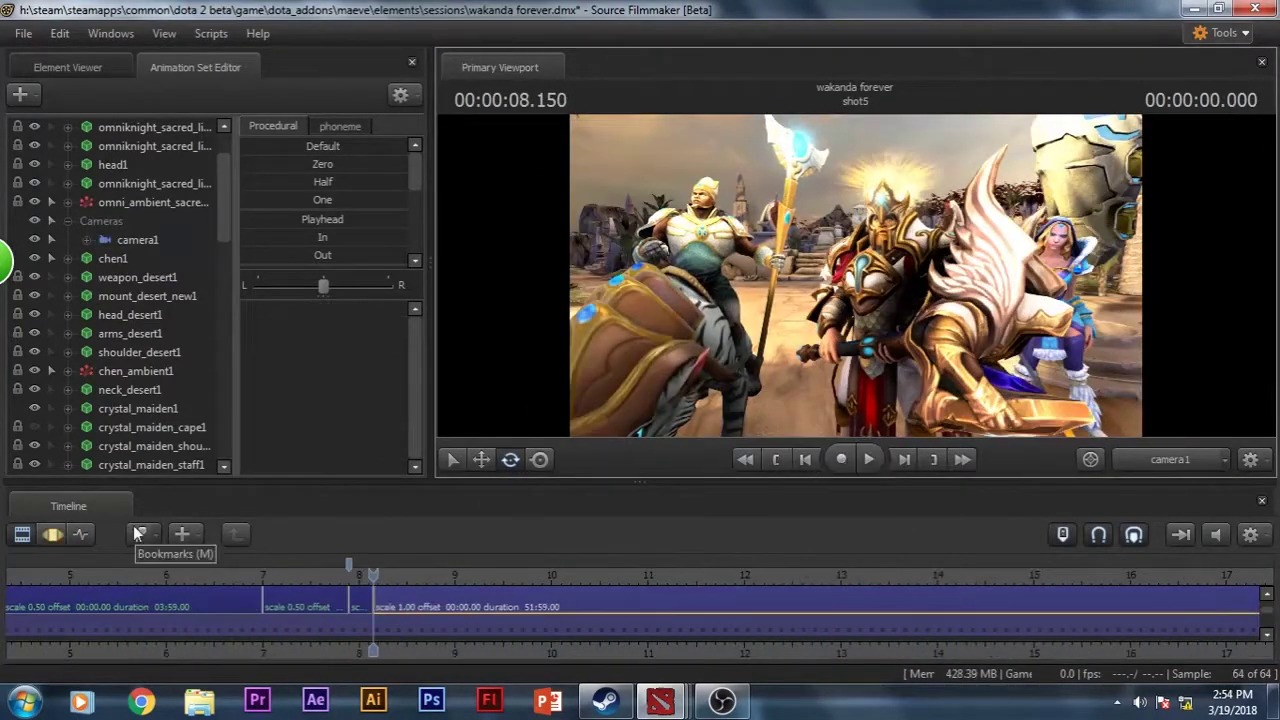
- Import an animation onto juggernaut1 in shot5
scroll(148, 410, down, 2)
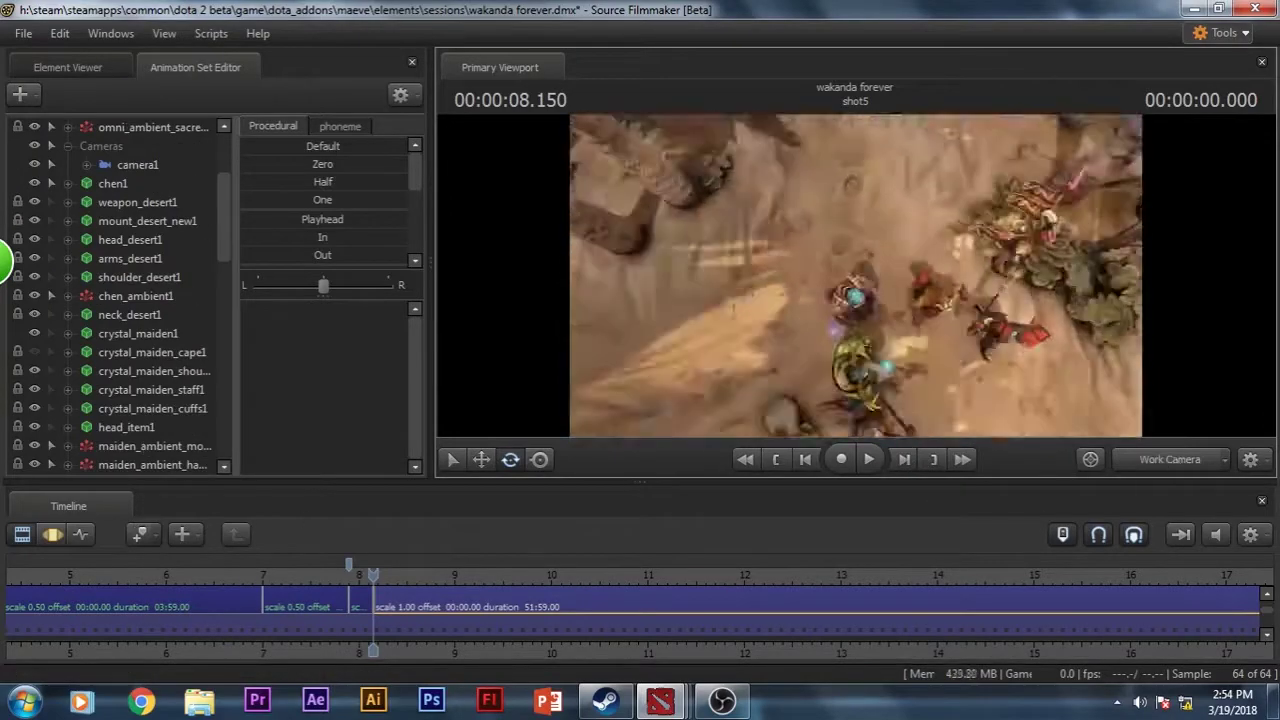
scroll(48, 232, down, 6)
right_click(110, 277)
mouse_move(154, 473)
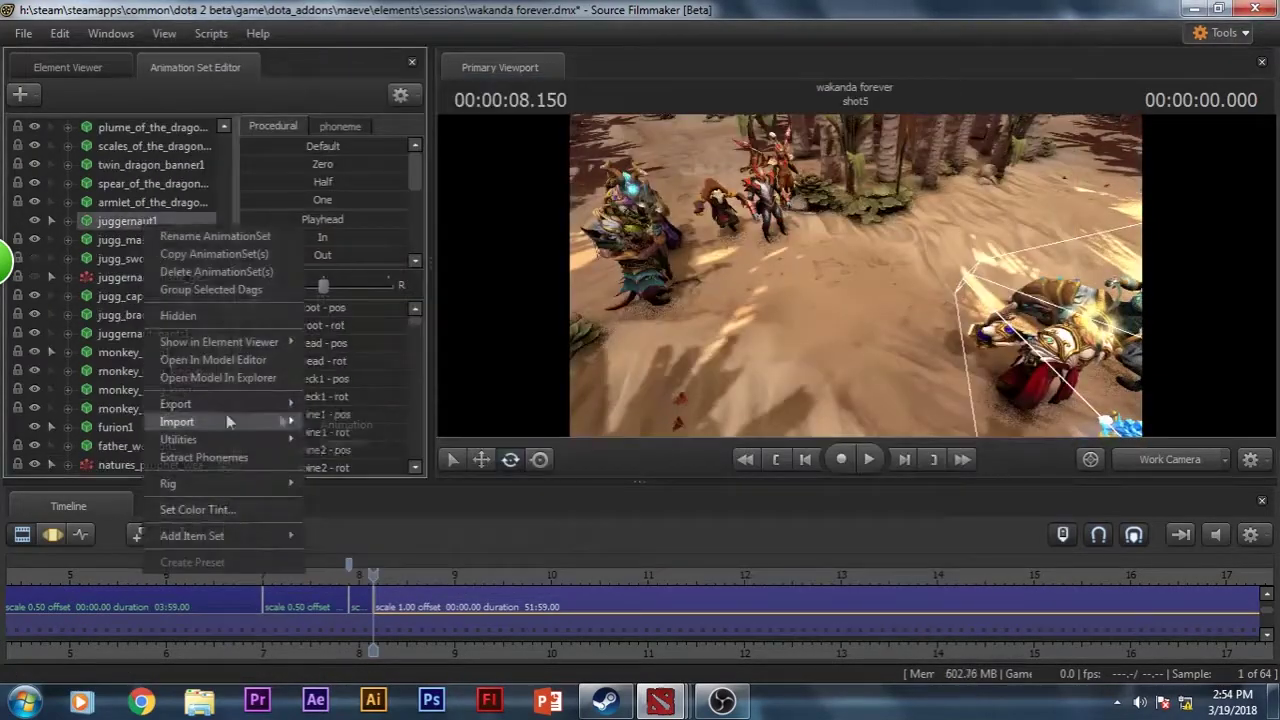
click(471, 490)
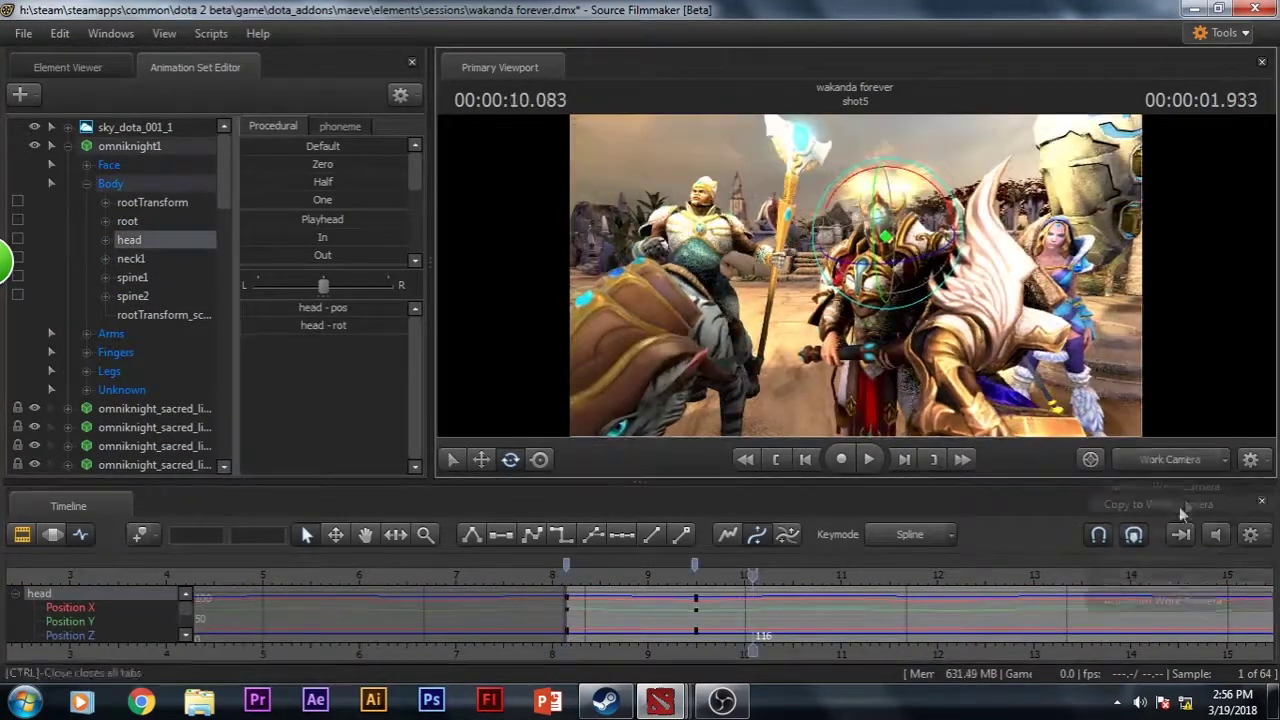
- View shot5 through camera1 and keyframe head1's Upper Face controls between about 9 and 9.55 seconds
click(1157, 491)
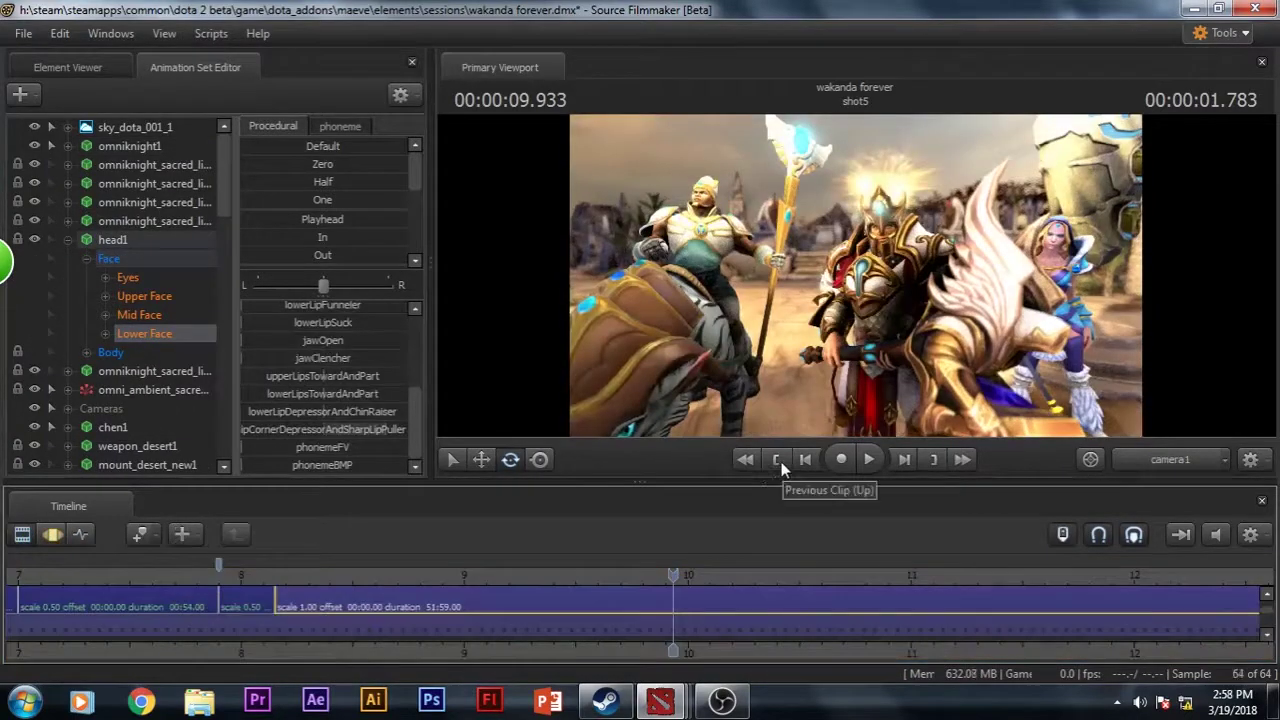
click(779, 459)
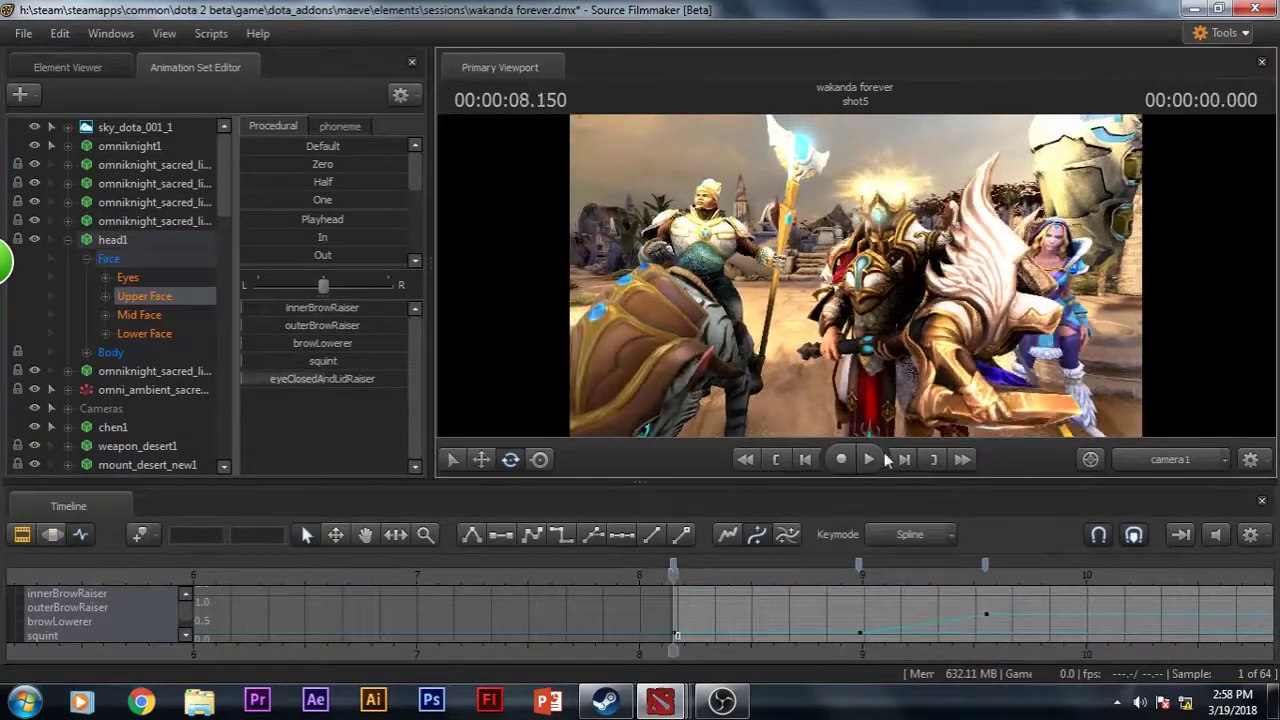
click(67, 240)
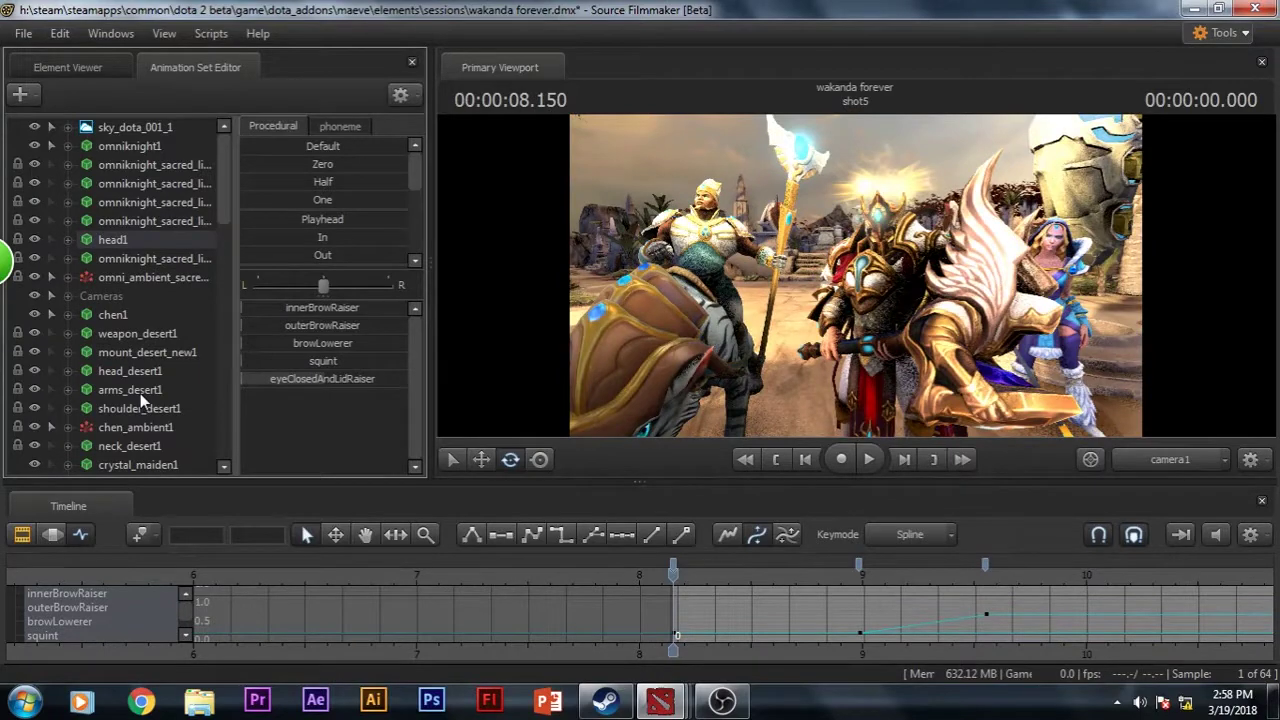
- Pose chen1's left arm across his chest at 8.15 seconds using the bicep, elbow and wrist, checking it through camera1
click(1040, 258)
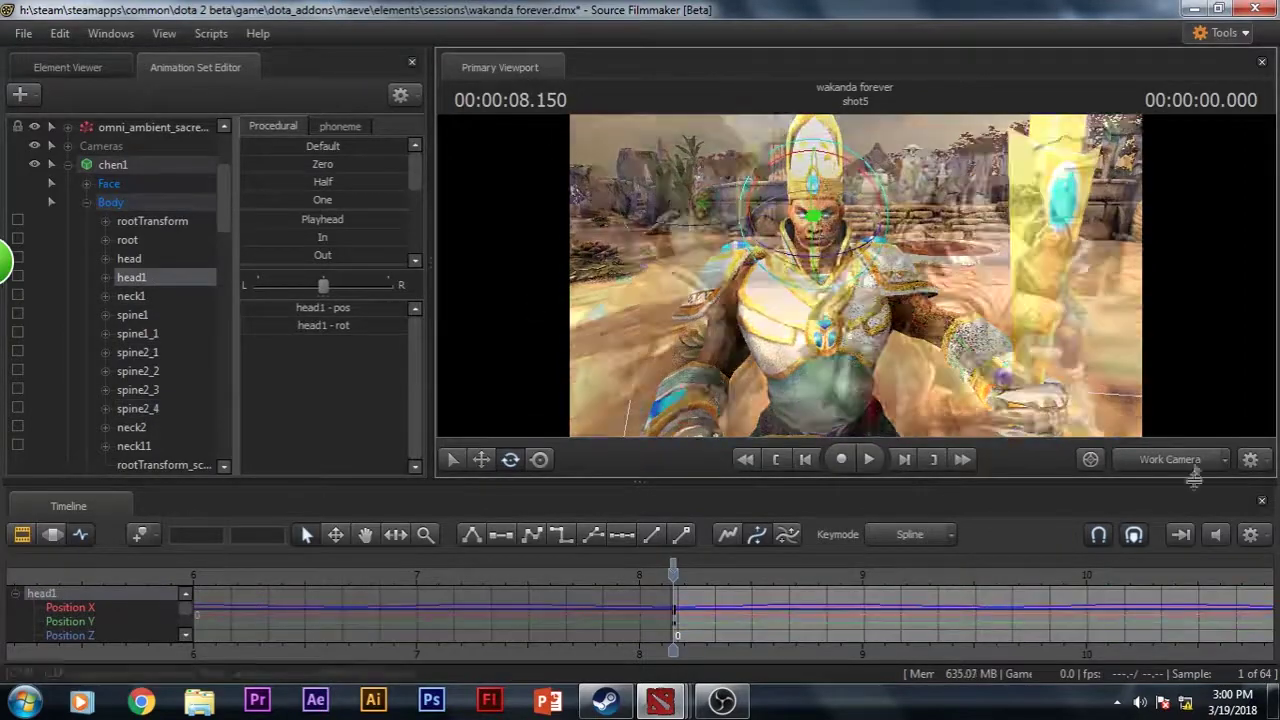
click(137, 389)
click(140, 258)
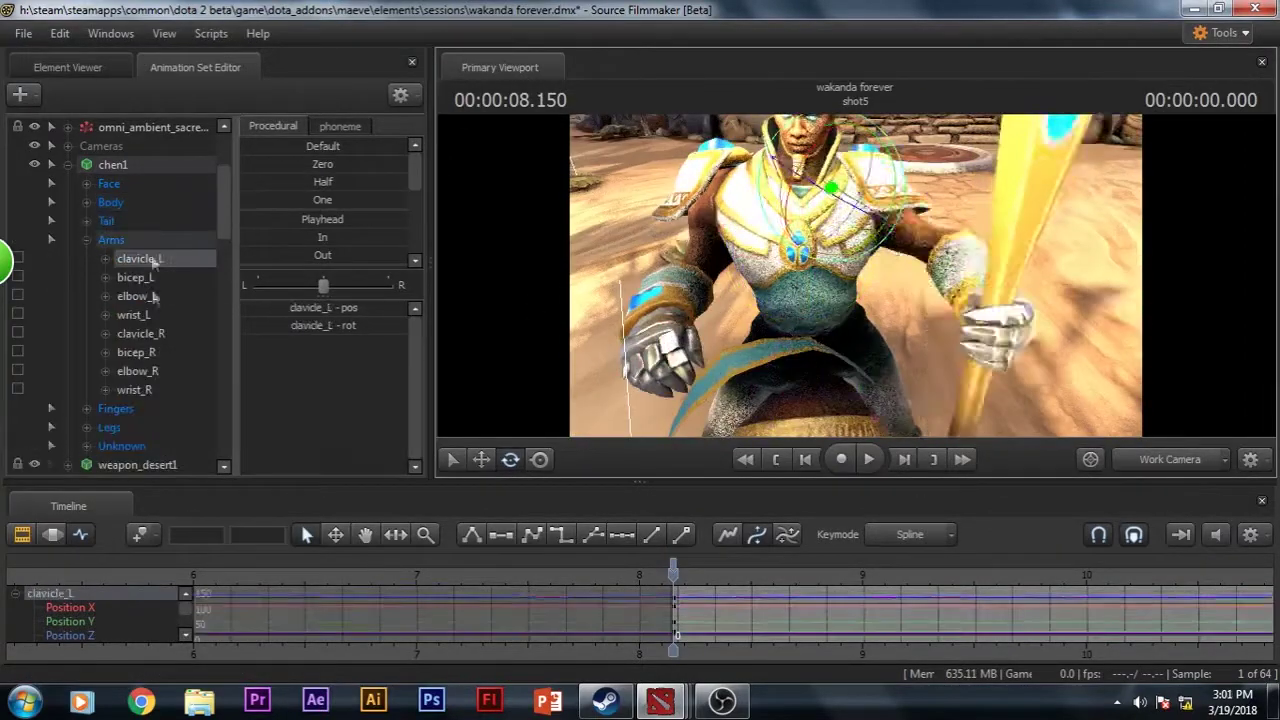
click(135, 277)
click(137, 296)
click(177, 320)
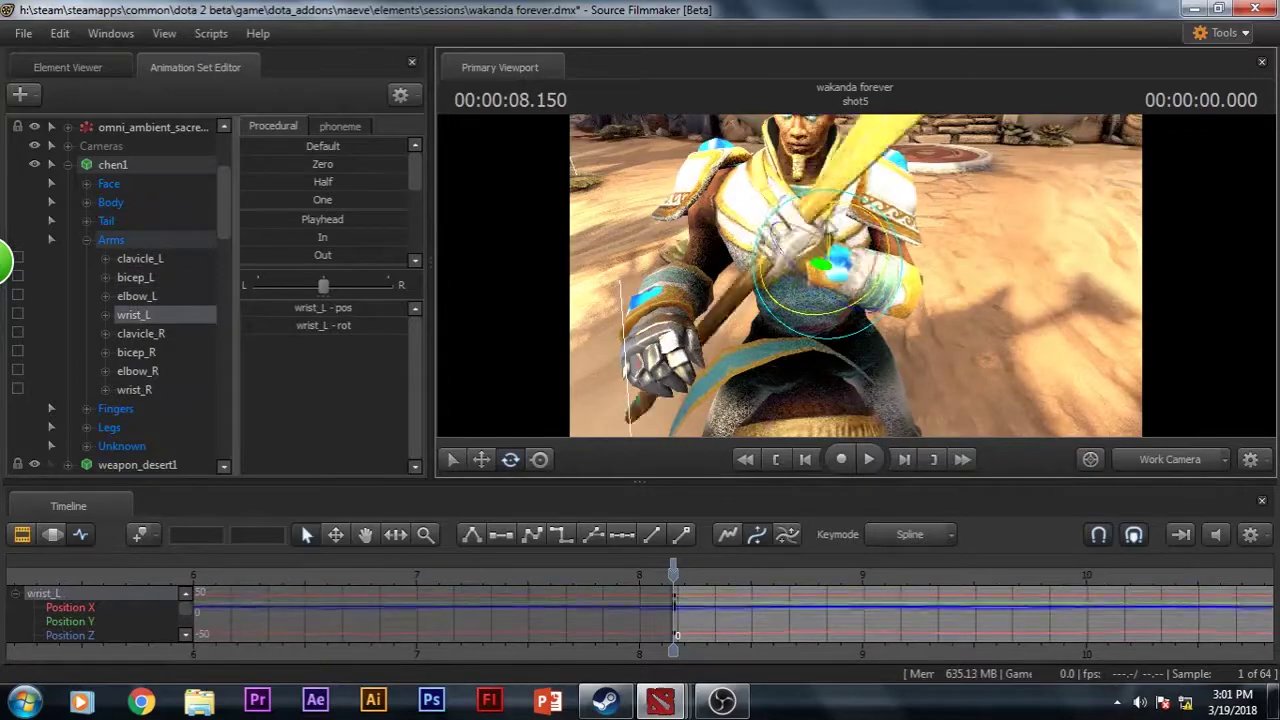
click(1172, 461)
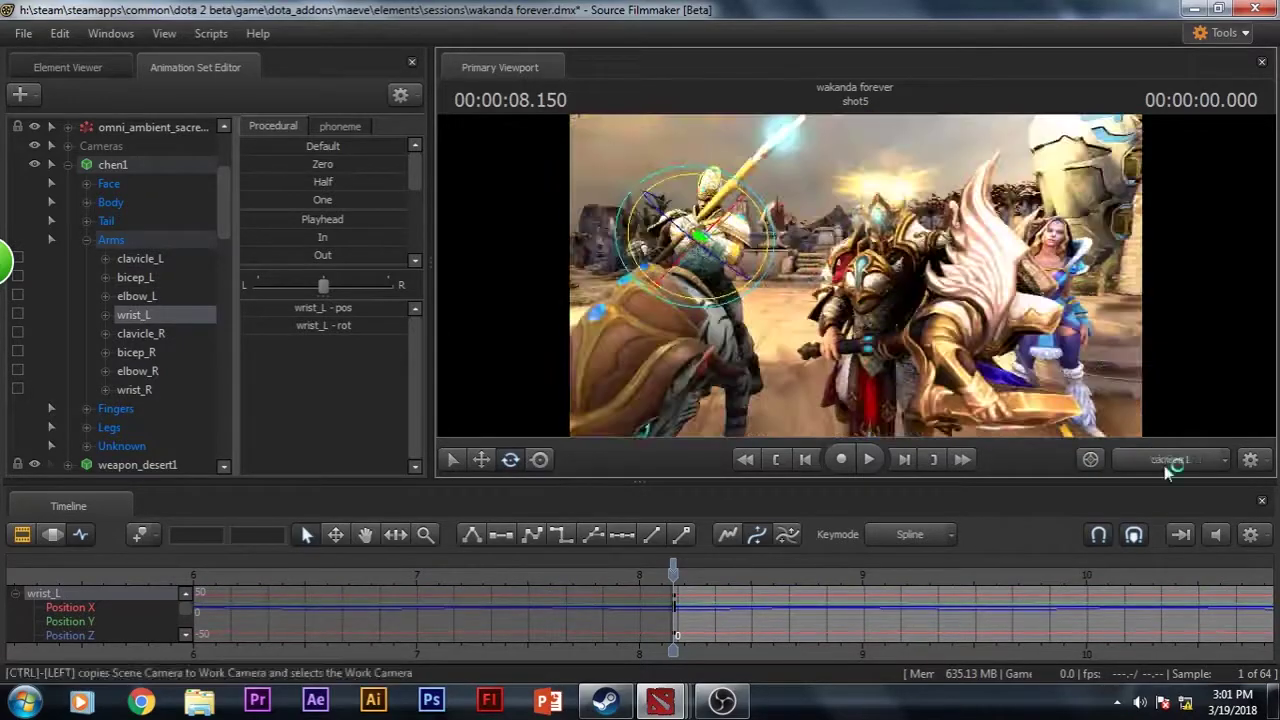
key(ctrl+z)
key(ctrl+z)
click(1150, 462)
click(1150, 462)
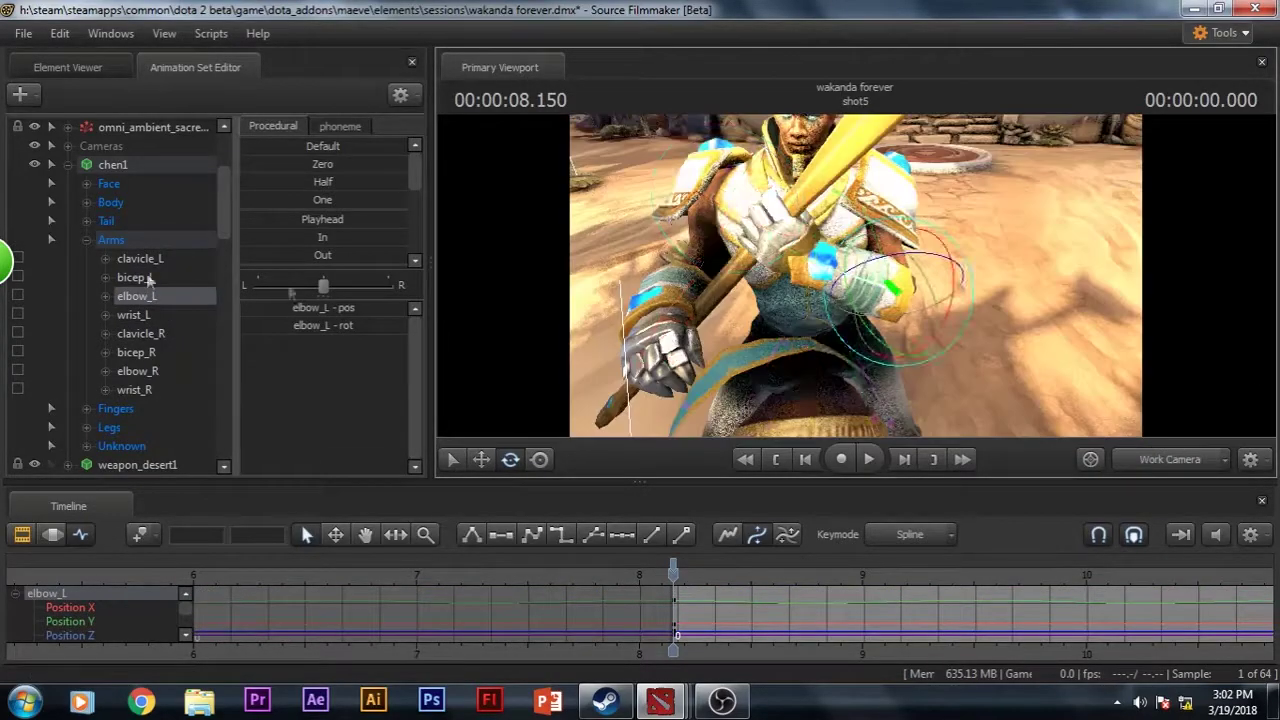
- Rotate chen1's bicep_R and elbow_R to cross the right arm over the chest at 8.15 seconds and check through camera1
click(137, 352)
click(137, 371)
key(ctrl+z)
key(ctrl+z)
key(ctrl+y)
key(ctrl+y)
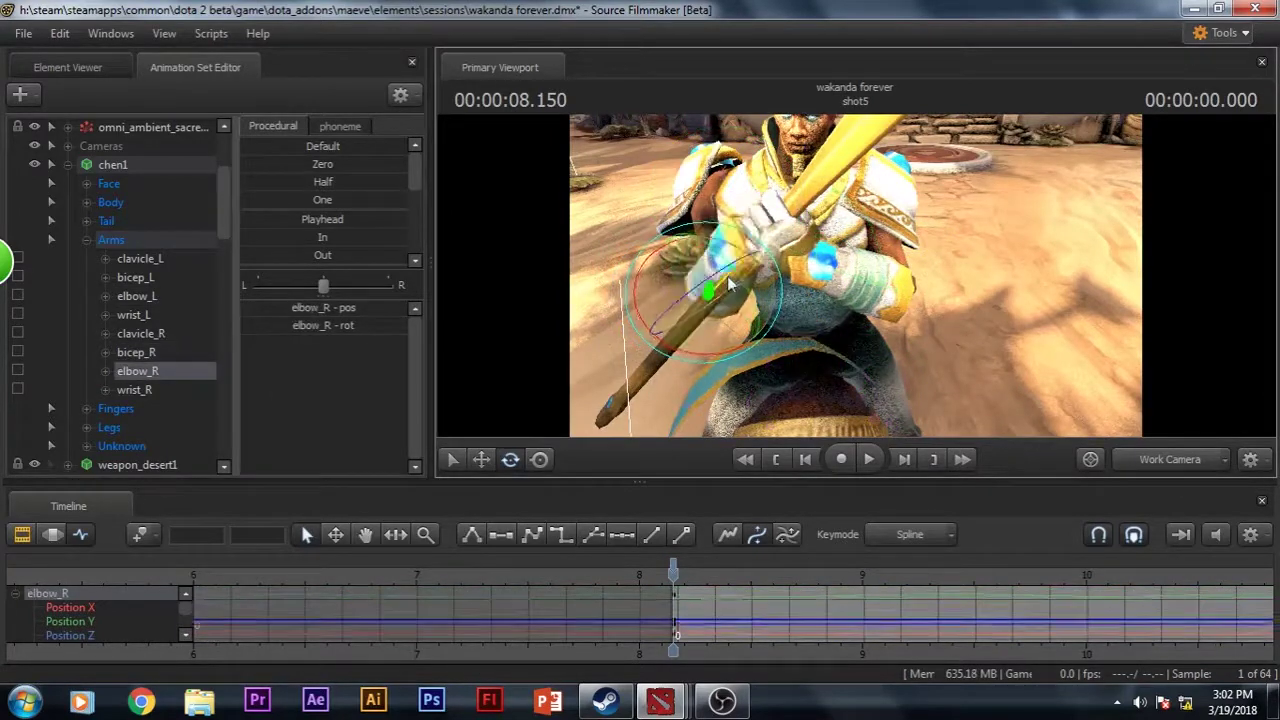
key(ctrl+y)
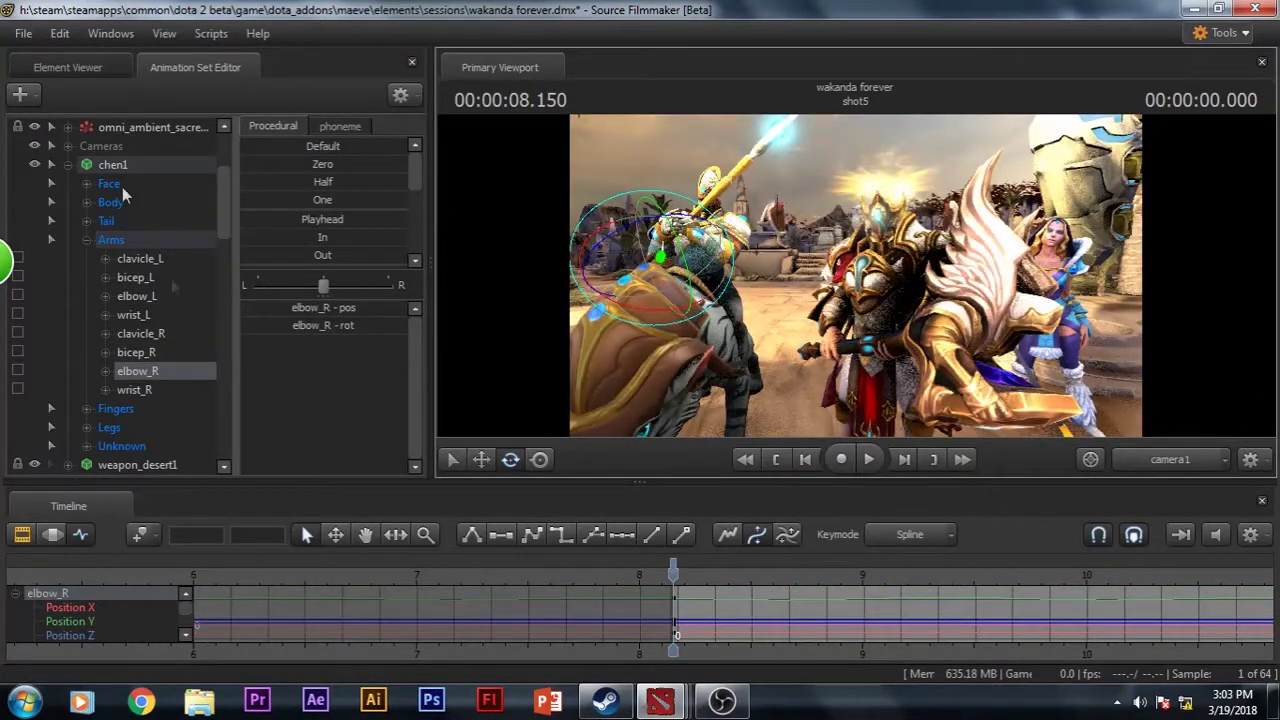
- Keyframe chen1's left and right arms swinging down from the crossed pose at 8.416 seconds in shot5
key(ctrl+z)
key(ctrl+z)
key(ctrl+z)
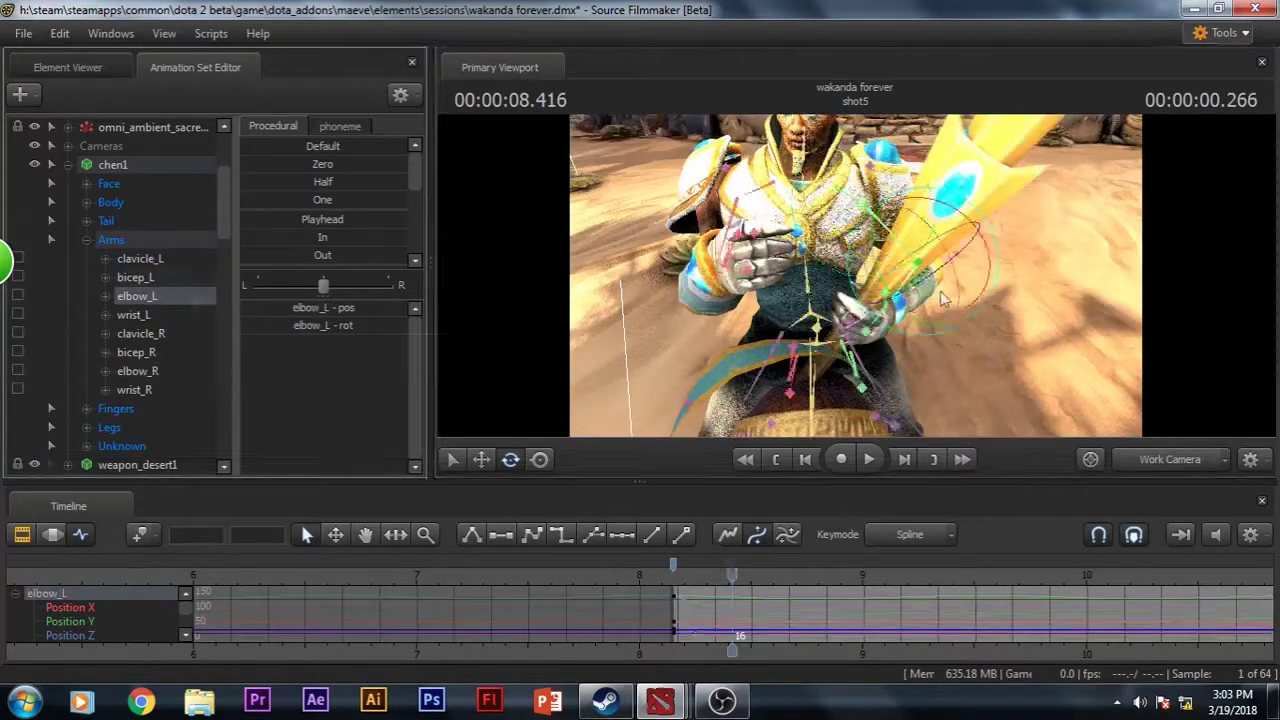
key(ctrl+y)
key(ctrl+y)
key(ctrl+y)
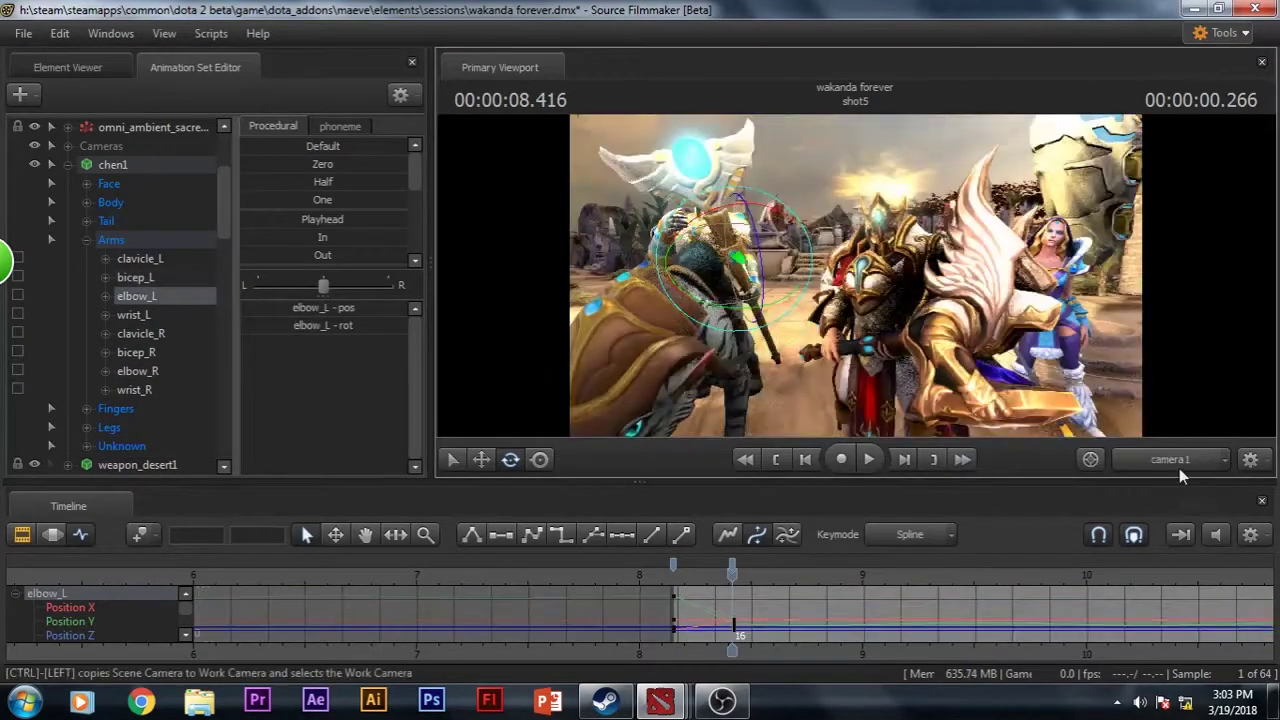
key(ctrl+y)
key(ctrl+y)
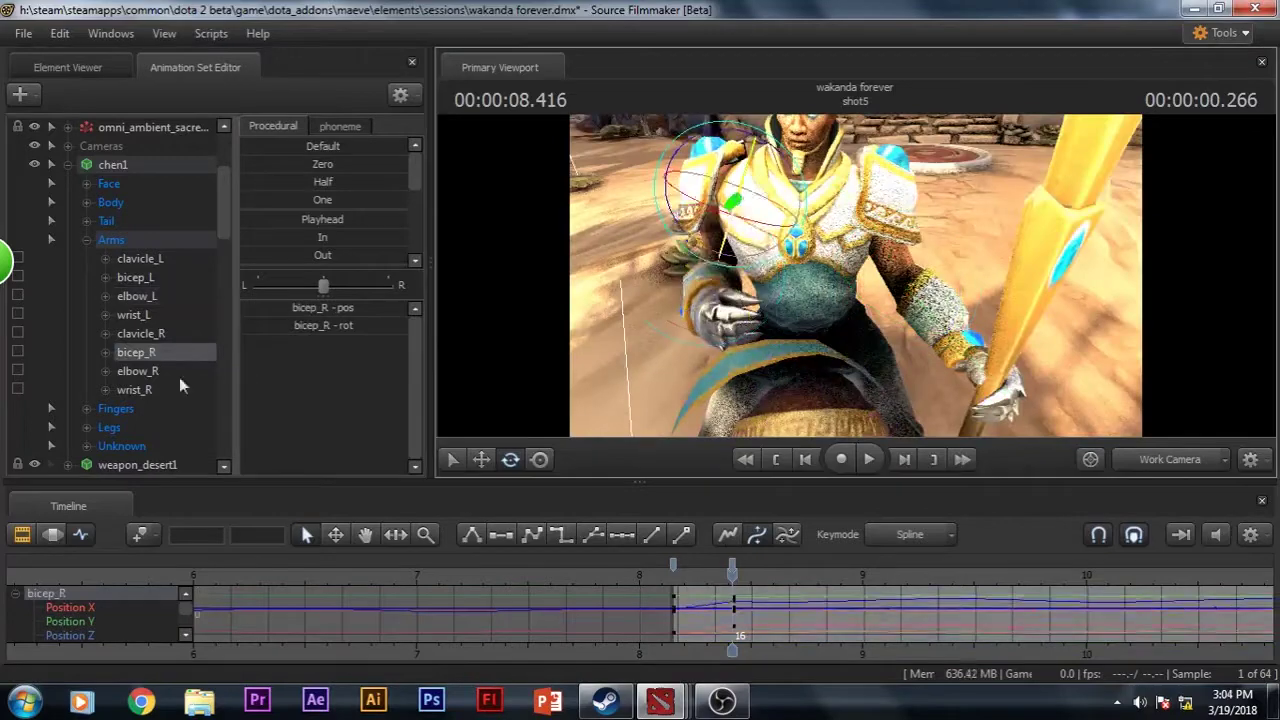
key(ctrl+y)
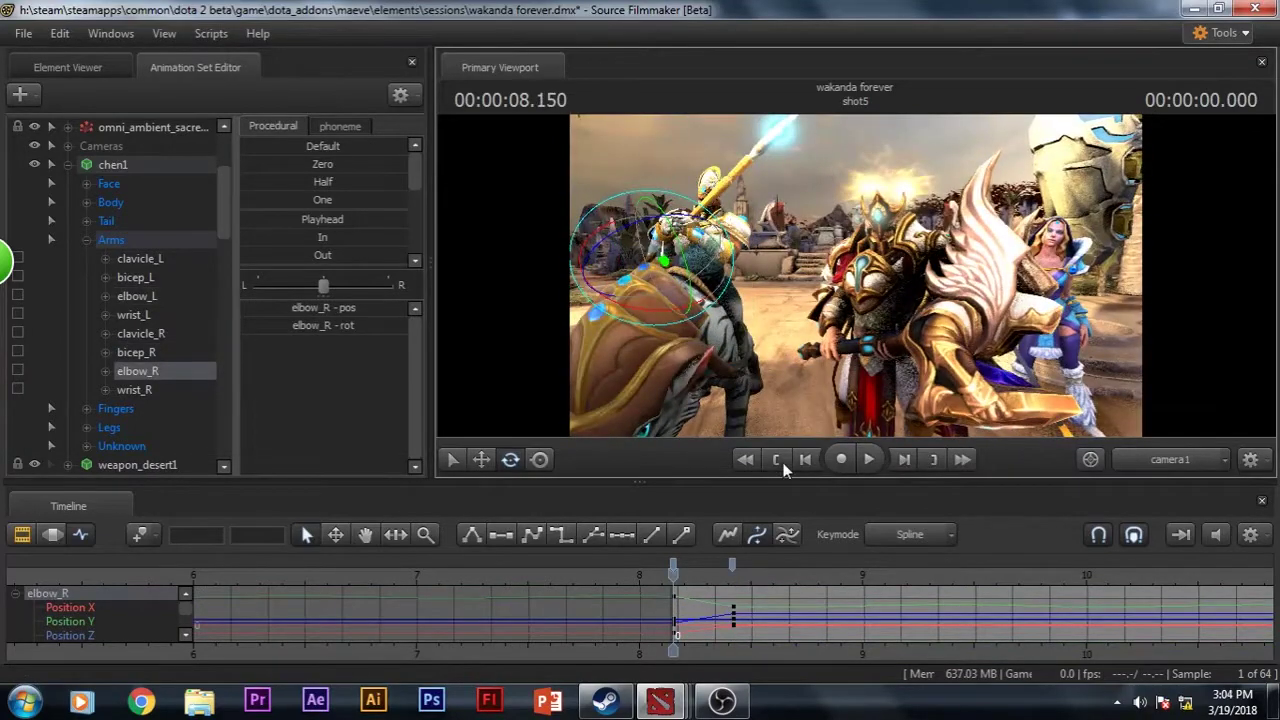
- Retime chen1's lowered-arm keyframes, moving bicep_L to frame 20 and elbow_R to frame 21, and replay the motion
key(ctrl+y)
key(ctrl+y)
key(ctrl+y)
key(ctrl+y)
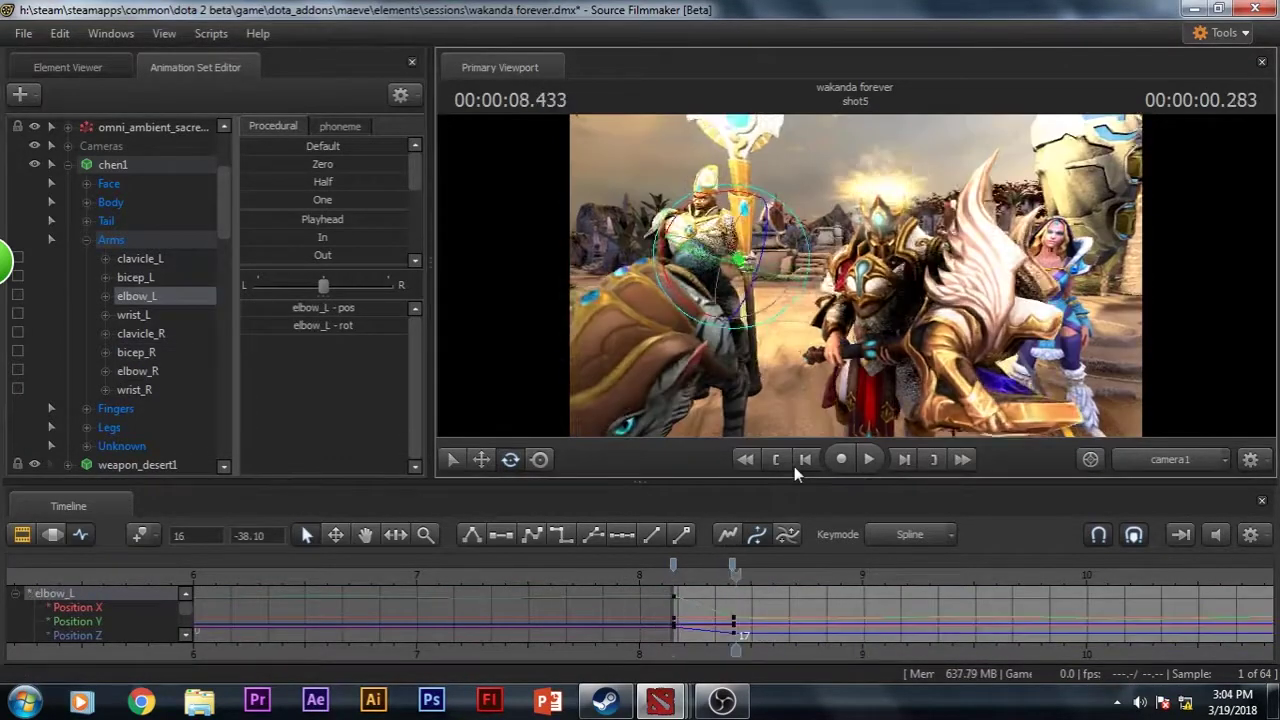
key(ctrl+y)
key(ctrl+y)
key(ctrl+y)
key(ctrl+y)
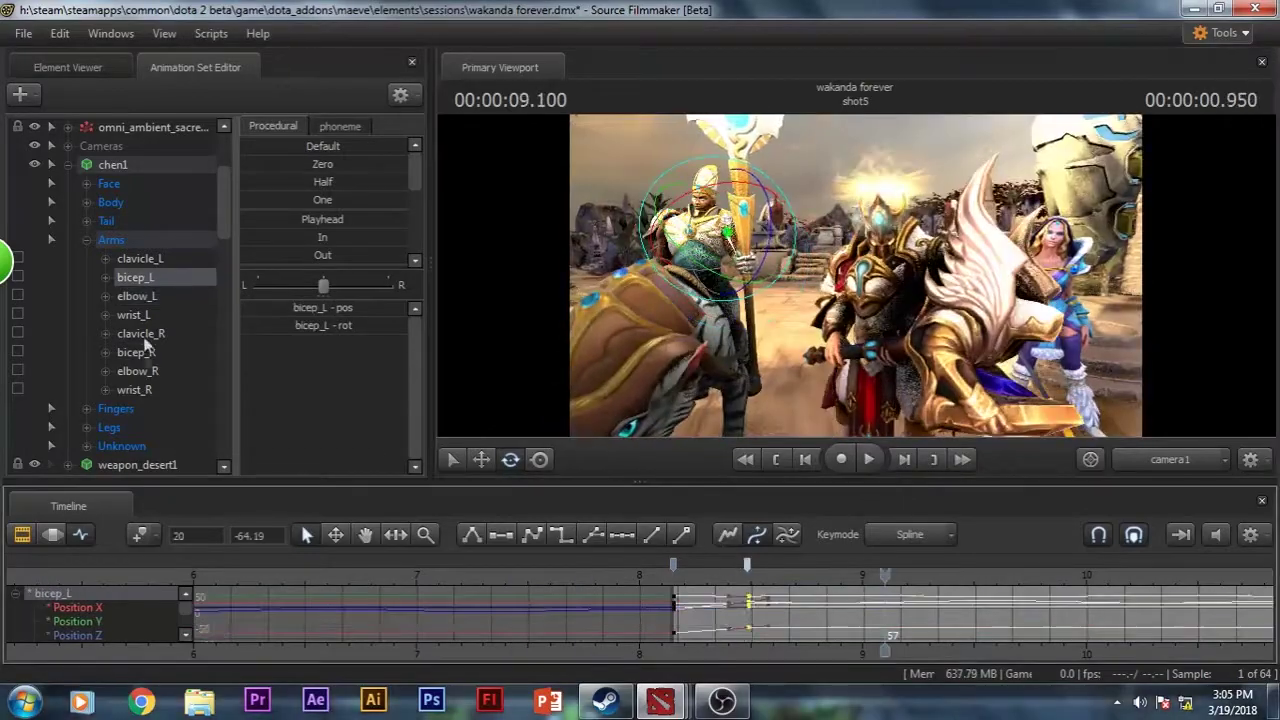
key(ctrl+y)
key(ctrl+y)
key(ctrl+y)
key(ctrl+y)
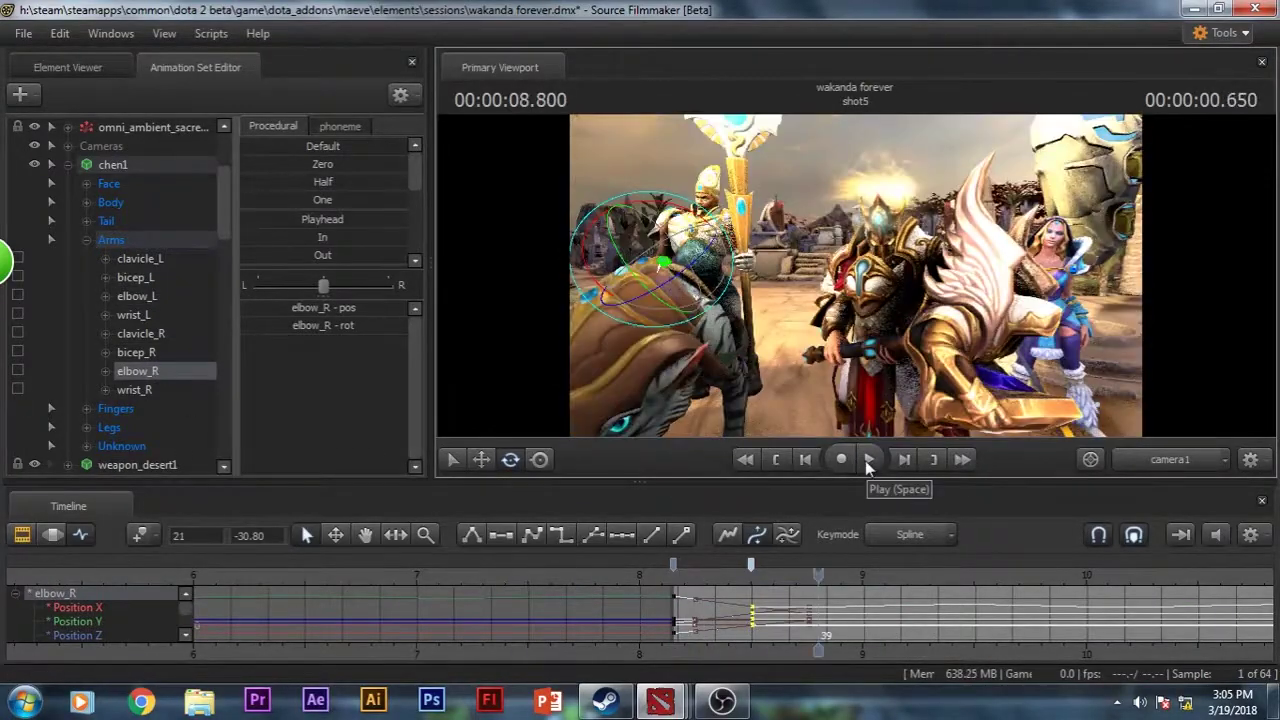
- Adjust the rotation of chen1's head1 control at 8.15 seconds and replay shot5
key(ctrl+y)
key(ctrl+y)
key(ctrl+y)
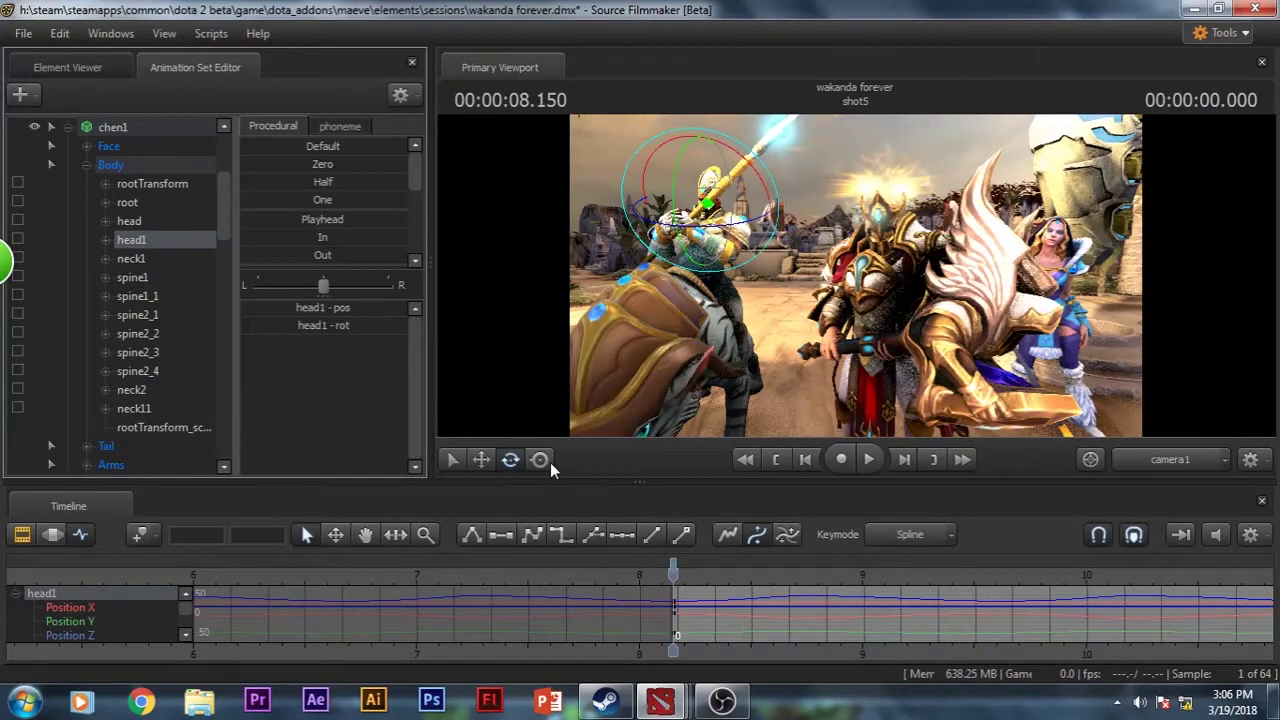
key(ctrl+y)
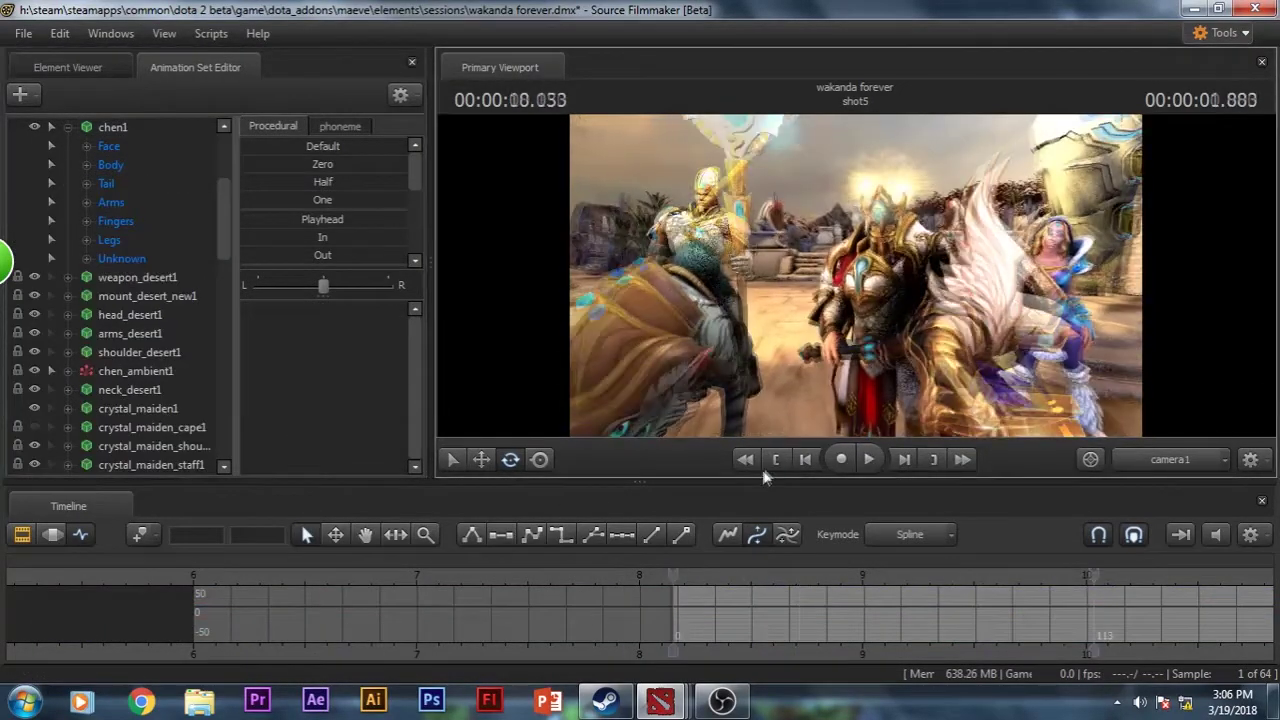
click(869, 459)
- Keyframe omniknight1's head in shot5 at 8.15, about 9 and about 10.1 seconds
key(ctrl+y)
key(ctrl+y)
key(ctrl+y)
key(ctrl+y)
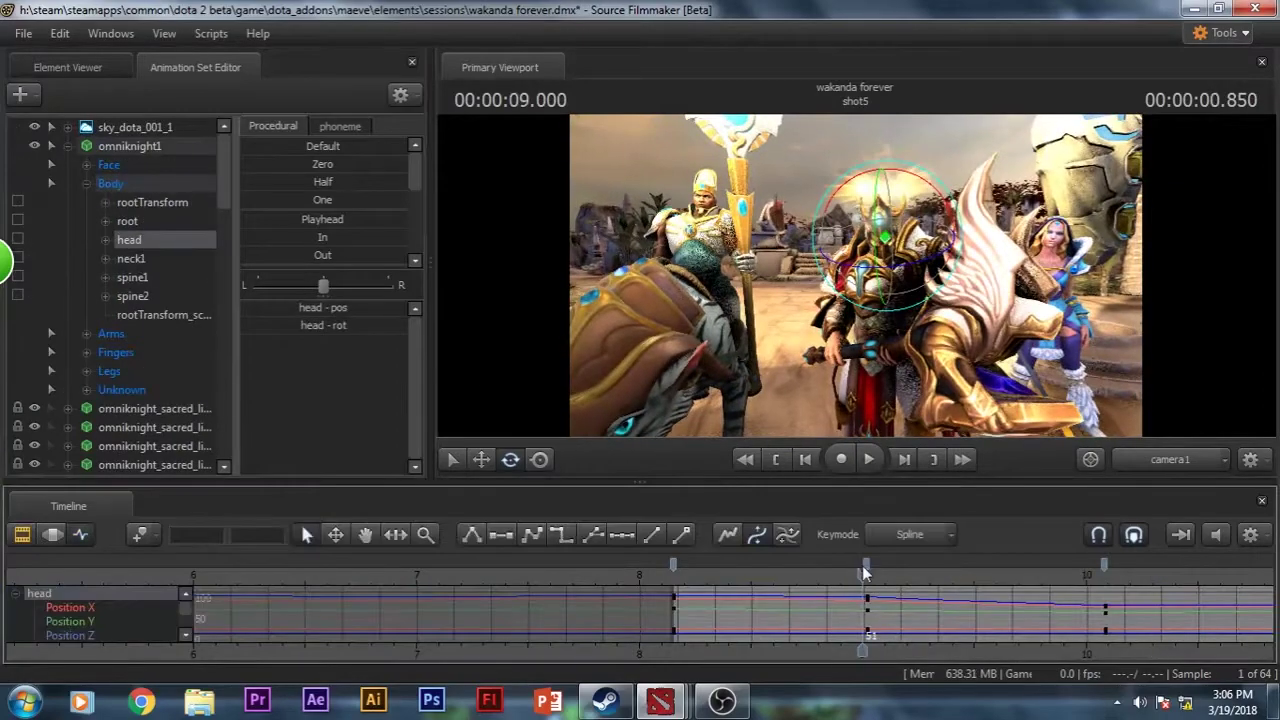
- End shot5 at 10.016 seconds with shot6 starting there, and save the session
key(ctrl+y)
key(ctrl+y)
key(ctrl+y)
key(ctrl+y)
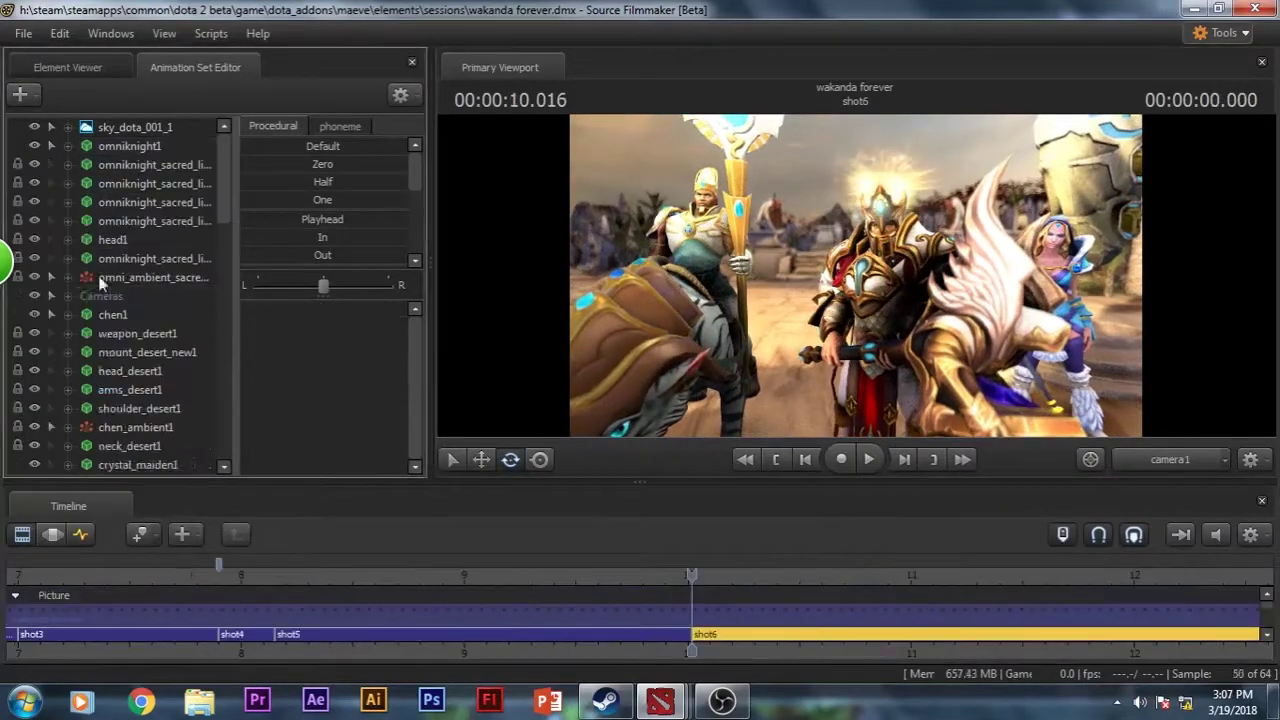
- Reposition camera1 at the start of shot6 to look past crystal_maiden1 towards the opposing heroes
key(ctrl+y)
key(ctrl+y)
key(ctrl+y)
key(ctrl+y)
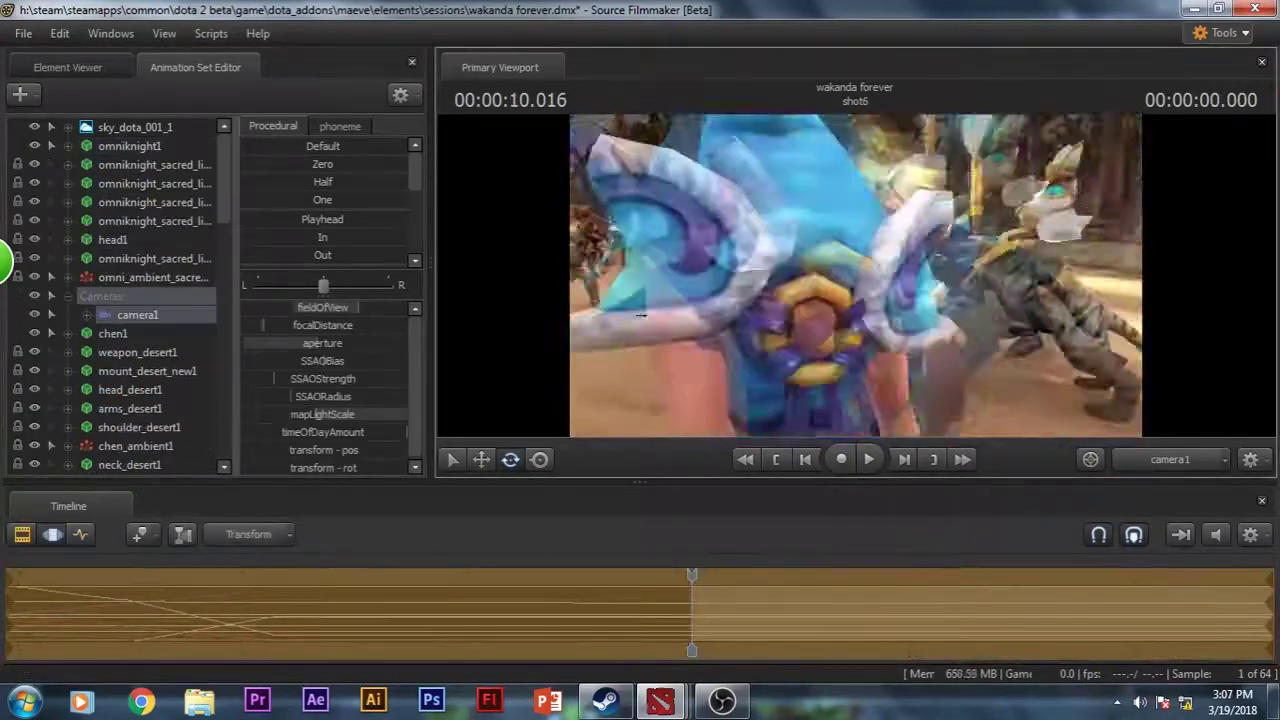
key(ctrl+y)
key(ctrl+y)
key(ctrl+y)
key(ctrl+y)
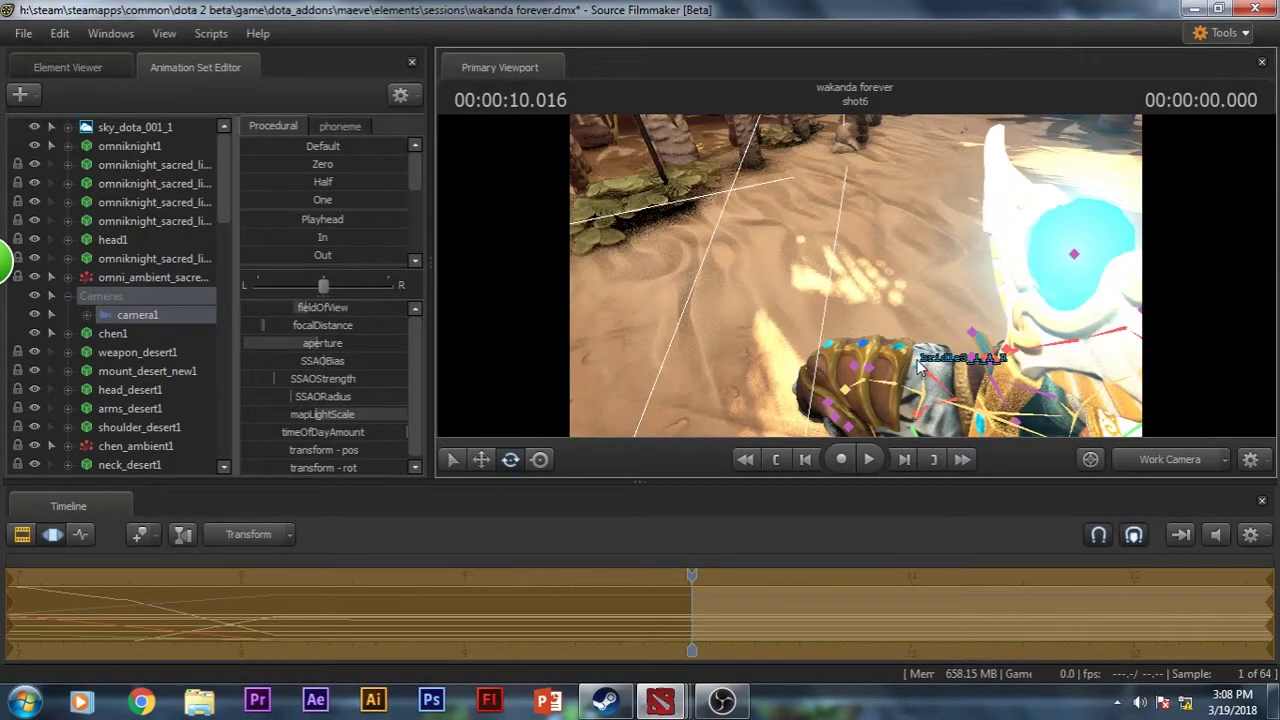
key(ctrl+y)
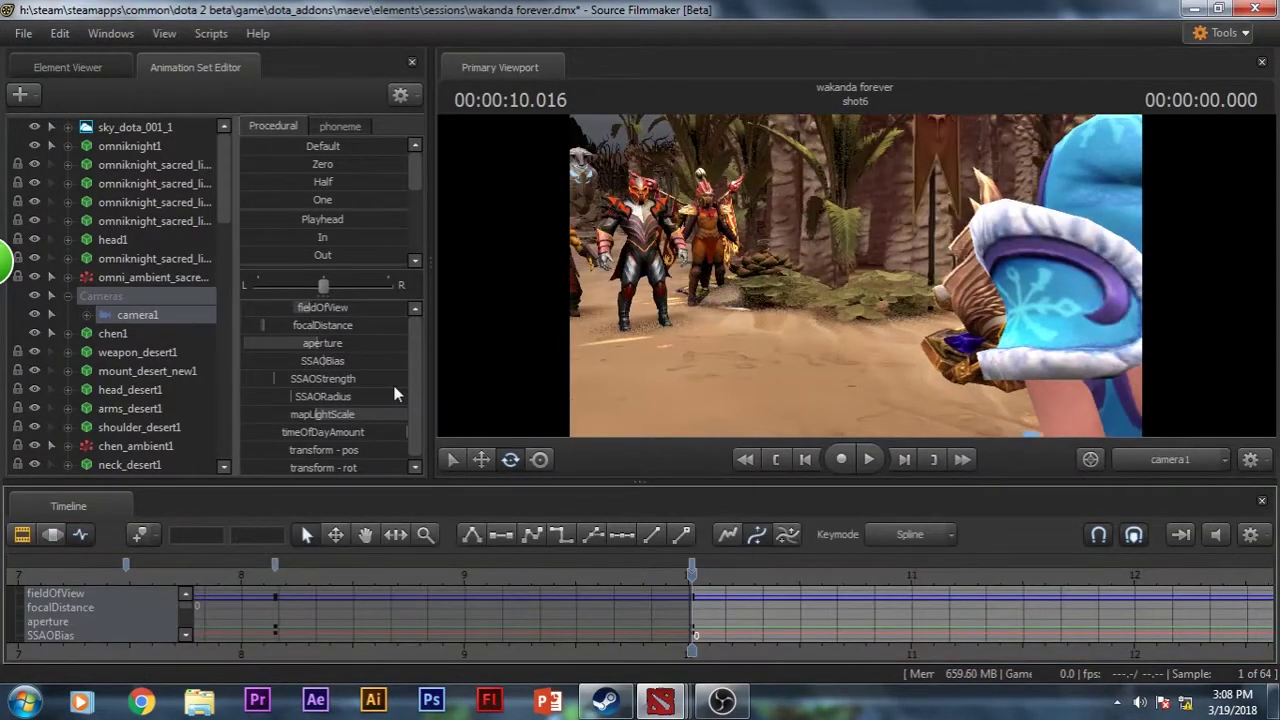
- Keyframe a camera1 move in shot6 from 10.016 to about 10.95 seconds
key(ctrl+y)
key(ctrl+y)
key(ctrl+y)
key(ctrl+y)
key(ctrl+y)
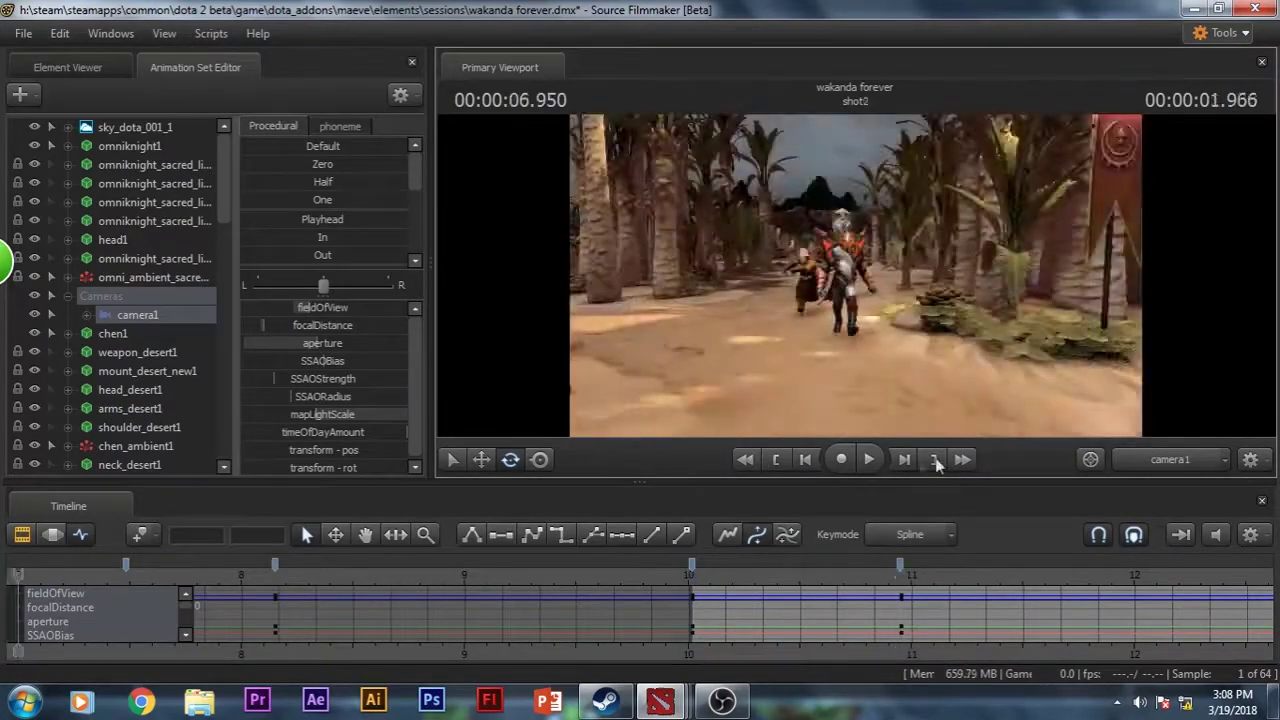
- Replay the shots and extend shot5 so that shot6 starts at 11 seconds
key(ctrl+z)
key(ctrl+z)
key(ctrl+z)
key(ctrl+z)
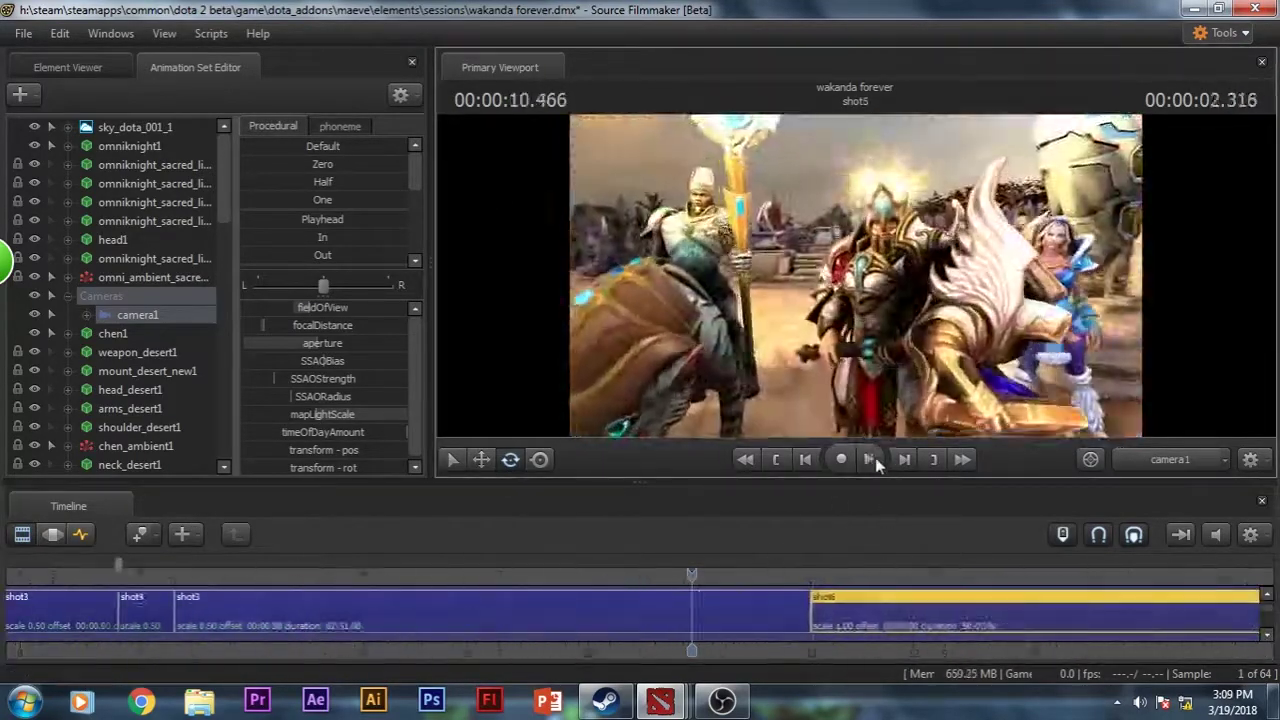
- Review camera1's move in shot6 between 11.00 and 11.93 seconds
key(ctrl+z)
key(ctrl+z)
key(ctrl+z)
key(ctrl+z)
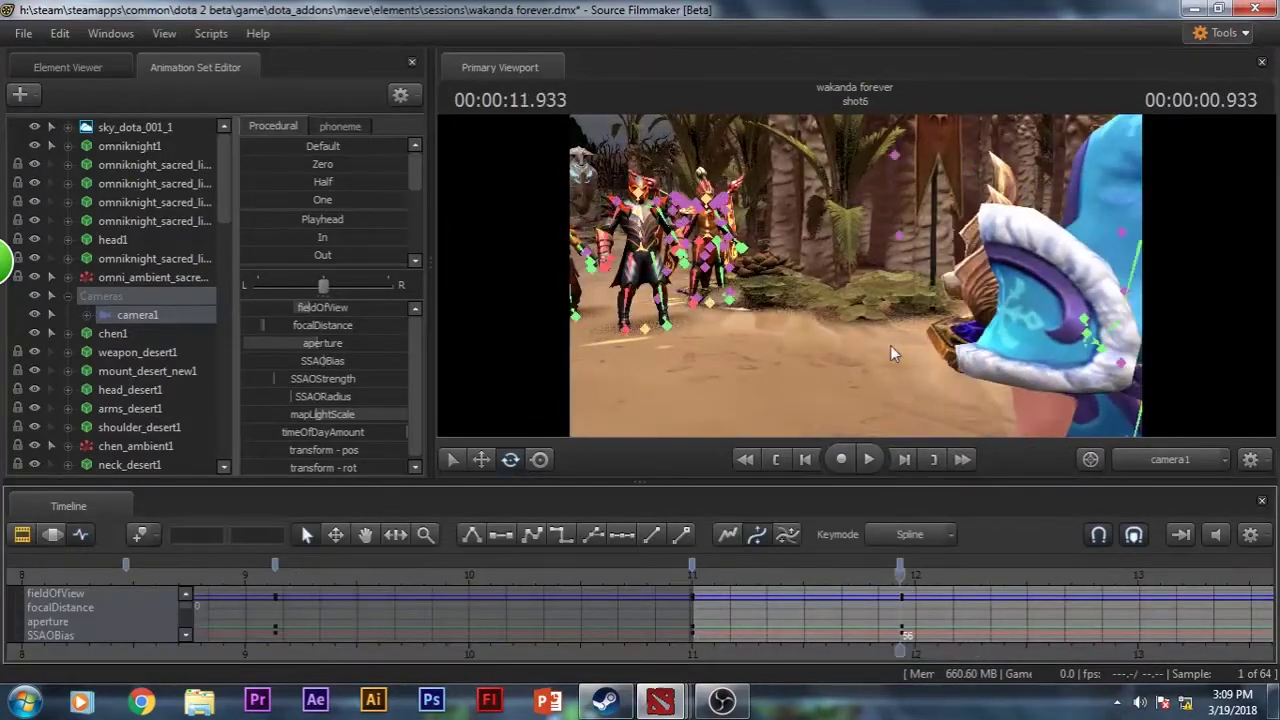
key(ctrl+z)
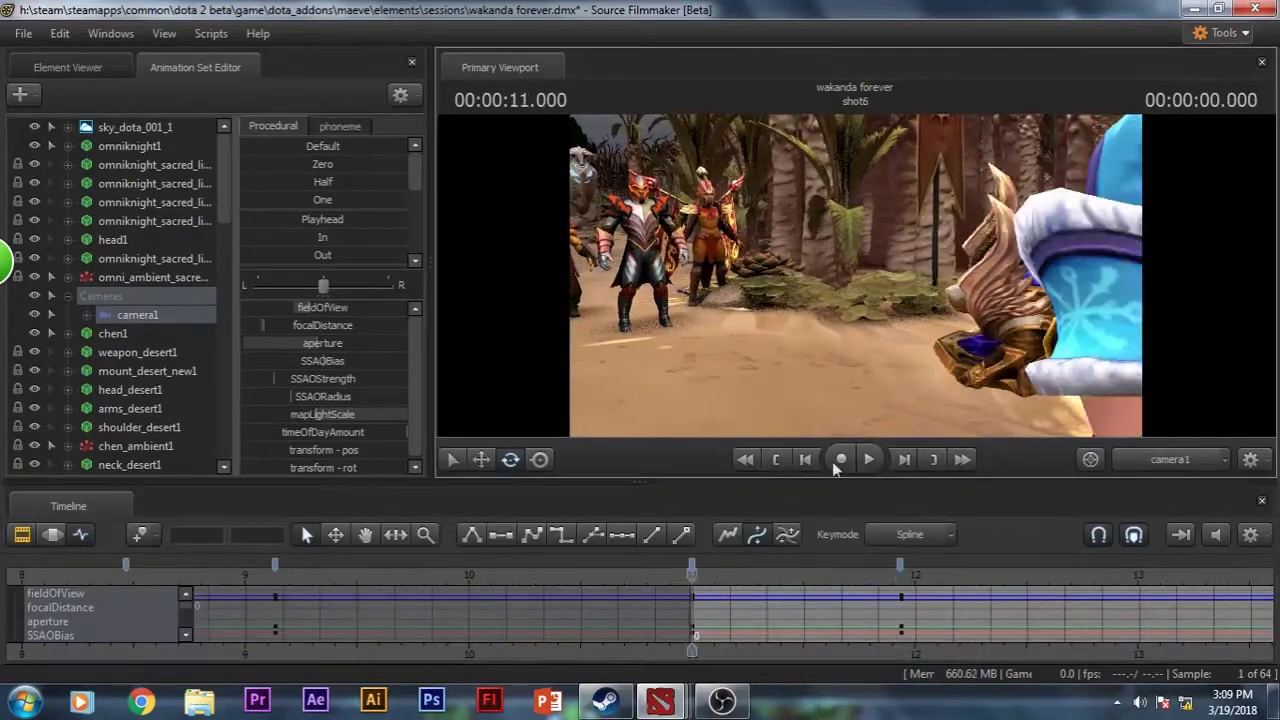
click(868, 459)
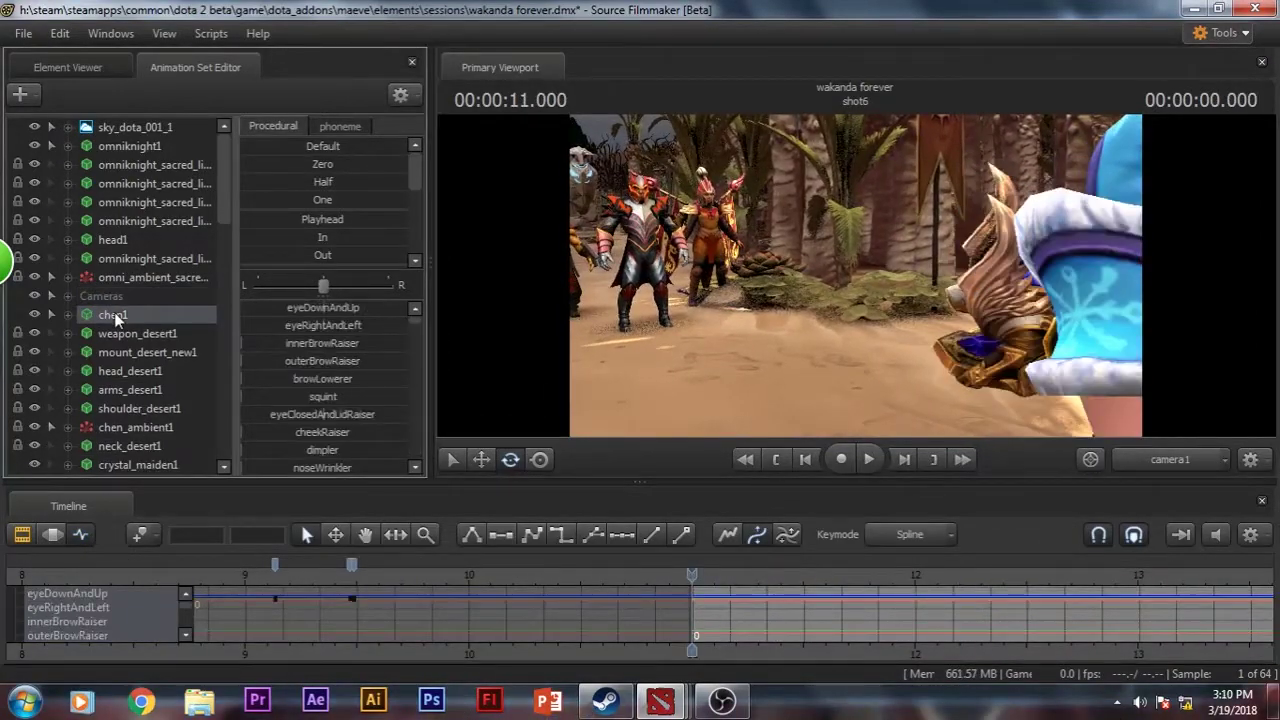
- Import a walking sequence onto dragon_knight1 in shot6
scroll(114, 312, down, 6)
right_click(130, 333)
mouse_move(200, 531)
click(322, 552)
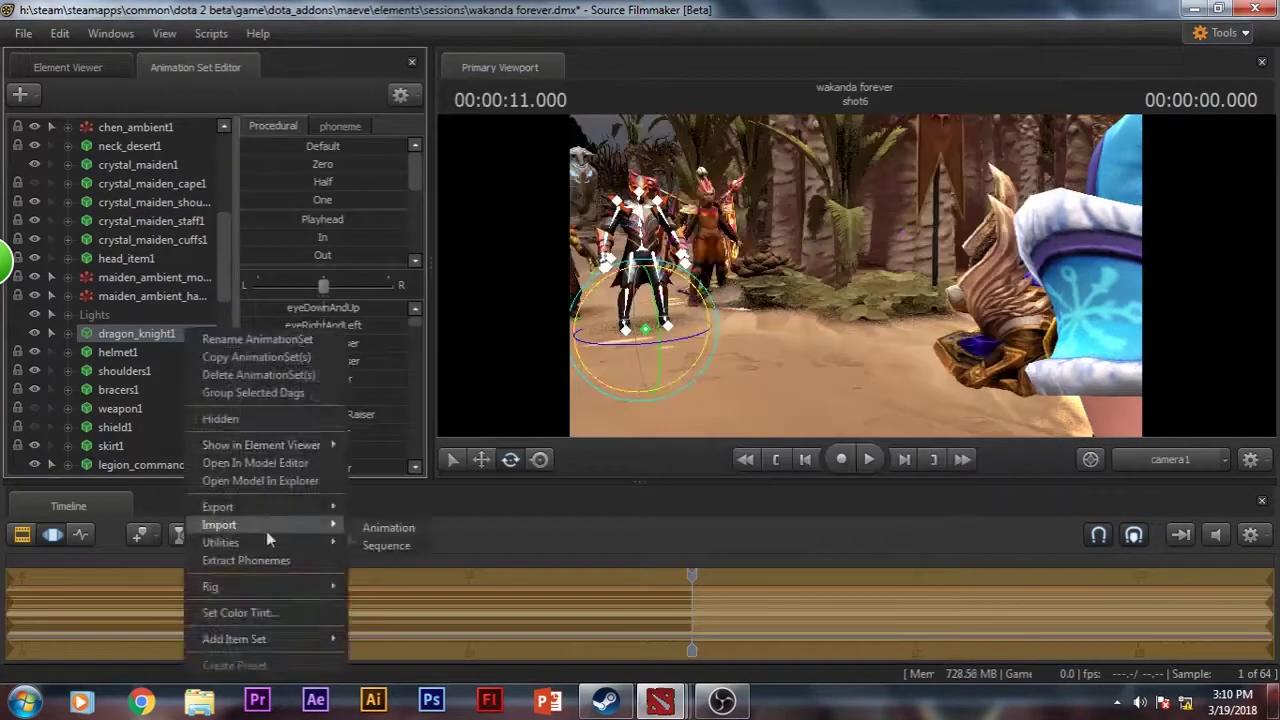
- Import an animation onto juggernaut1 in shot6
key(Escape)
key(F2)
scroll(145, 356, down, 5)
right_click(110, 277)
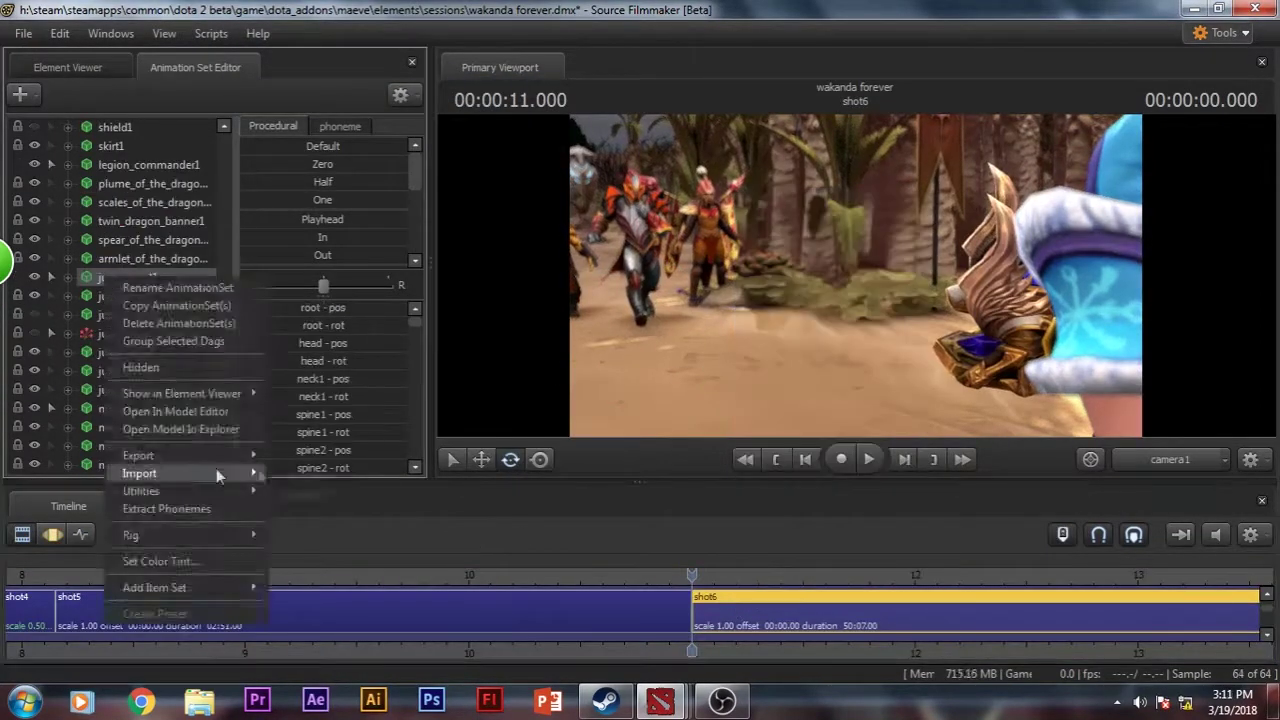
click(300, 468)
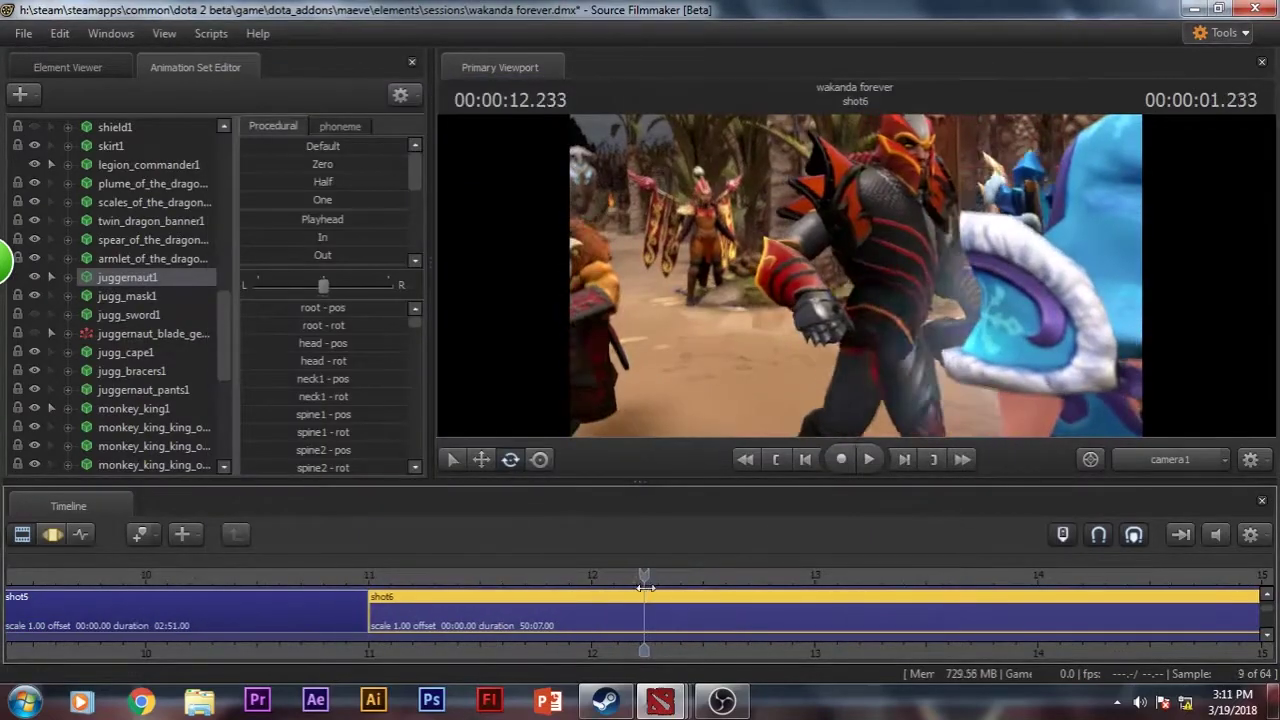
- Move juggernaut1 into place behind dragon_knight1, checking shot6 between 11.9 and 12.3 seconds
key(F3)
click(713, 567)
click(658, 567)
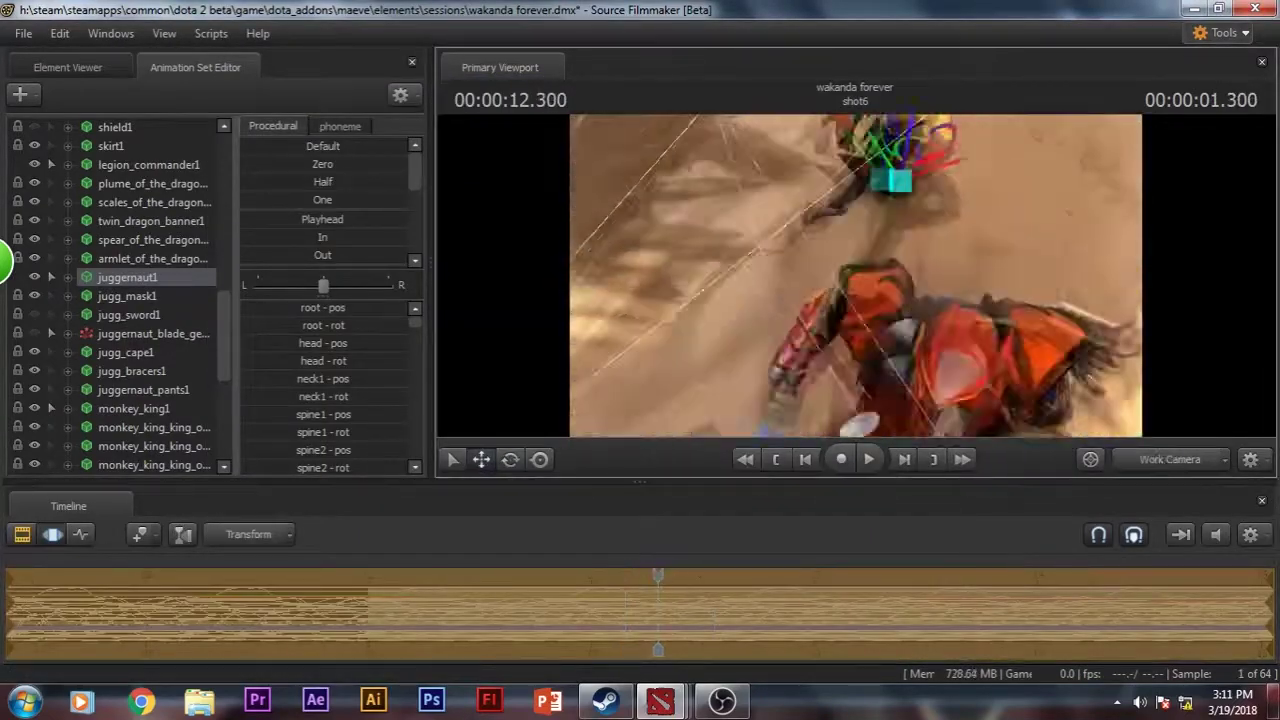
click(573, 567)
scroll(137, 390, down, 4)
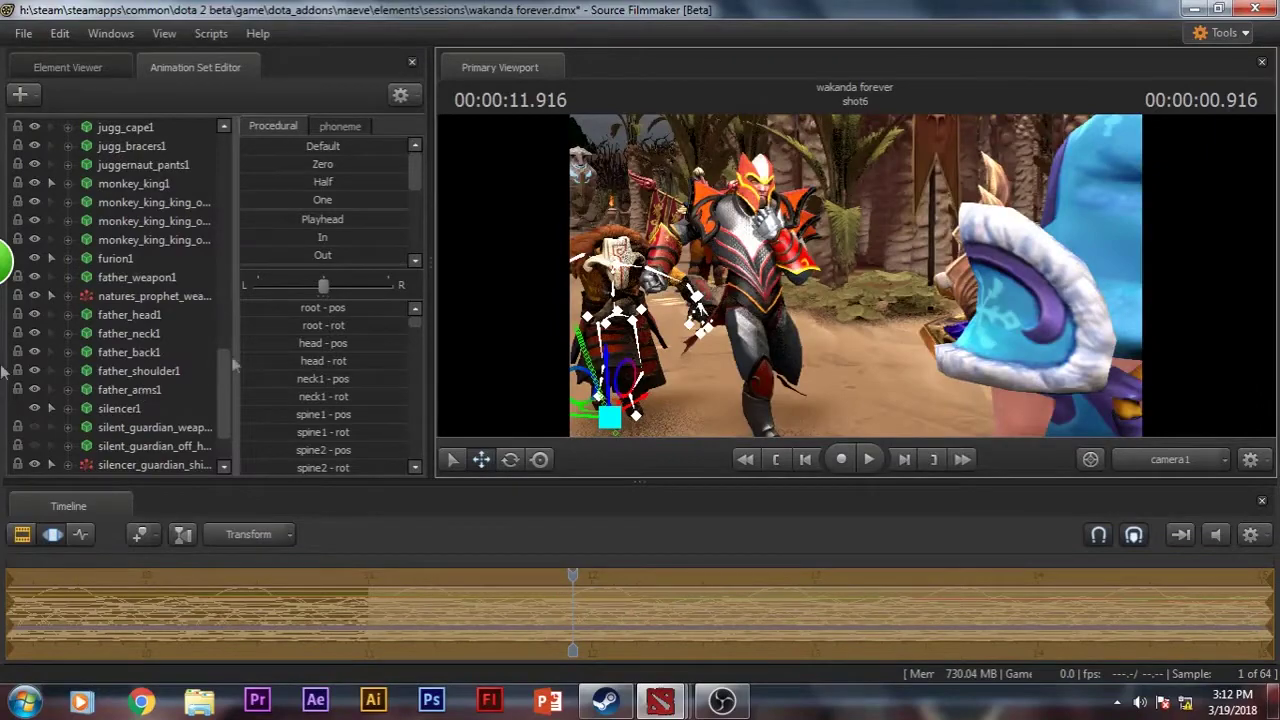
- Import a sequence onto legion_commander1 in shot6
scroll(137, 385, up, 6)
click(148, 314)
right_click(155, 312)
click(345, 522)
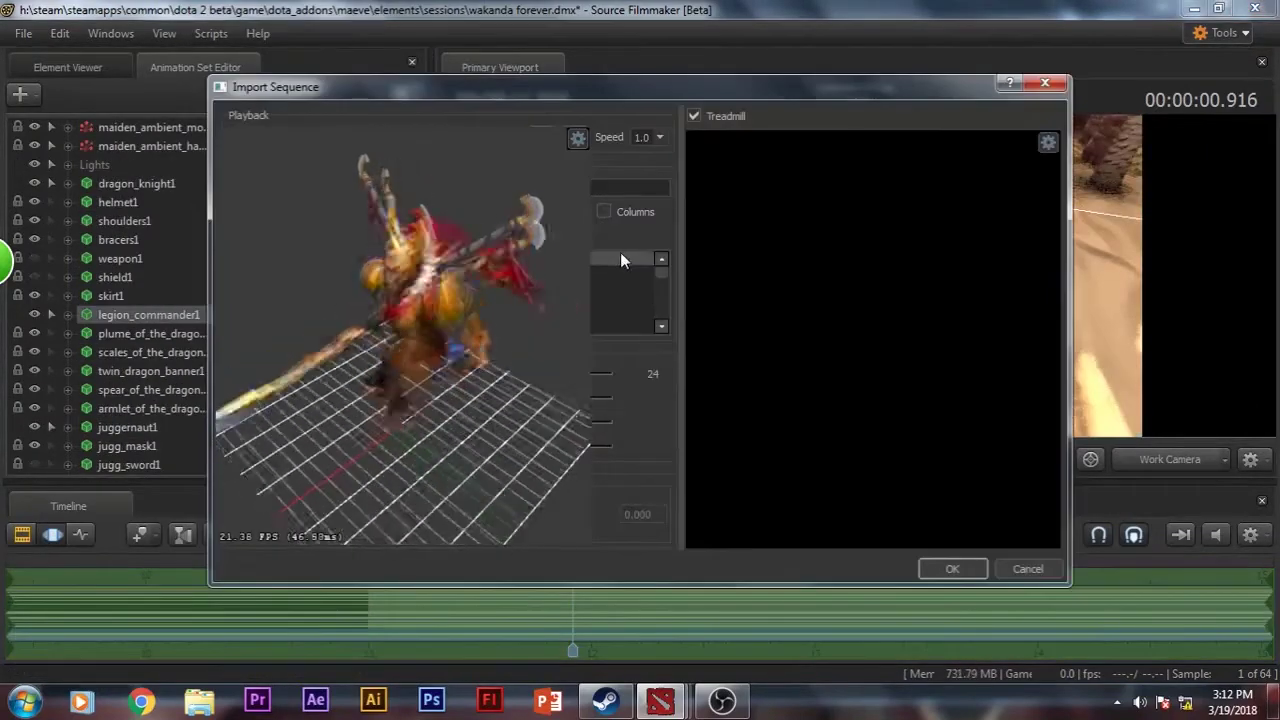
click(952, 568)
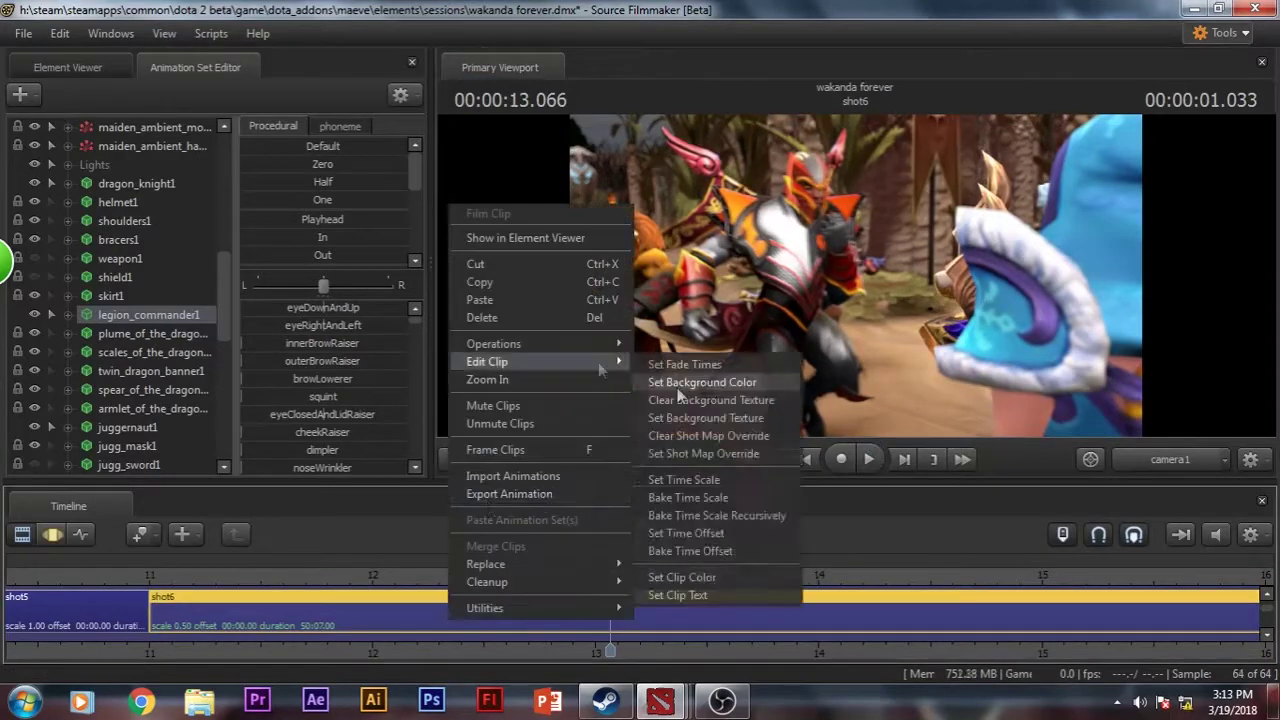
- Play back shot6 and reposition dragon_knight1, juggernaut1 and legion_commander1 at the start of the shot
click(872, 458)
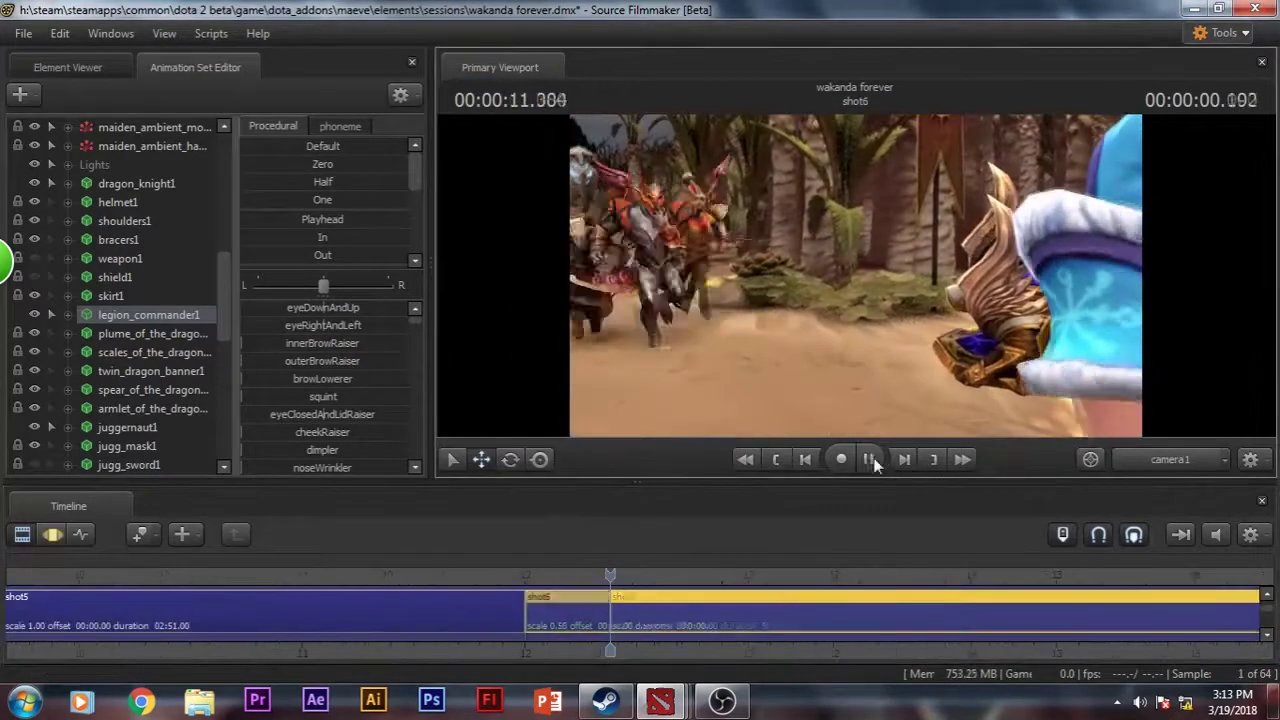
click(870, 459)
click(178, 185)
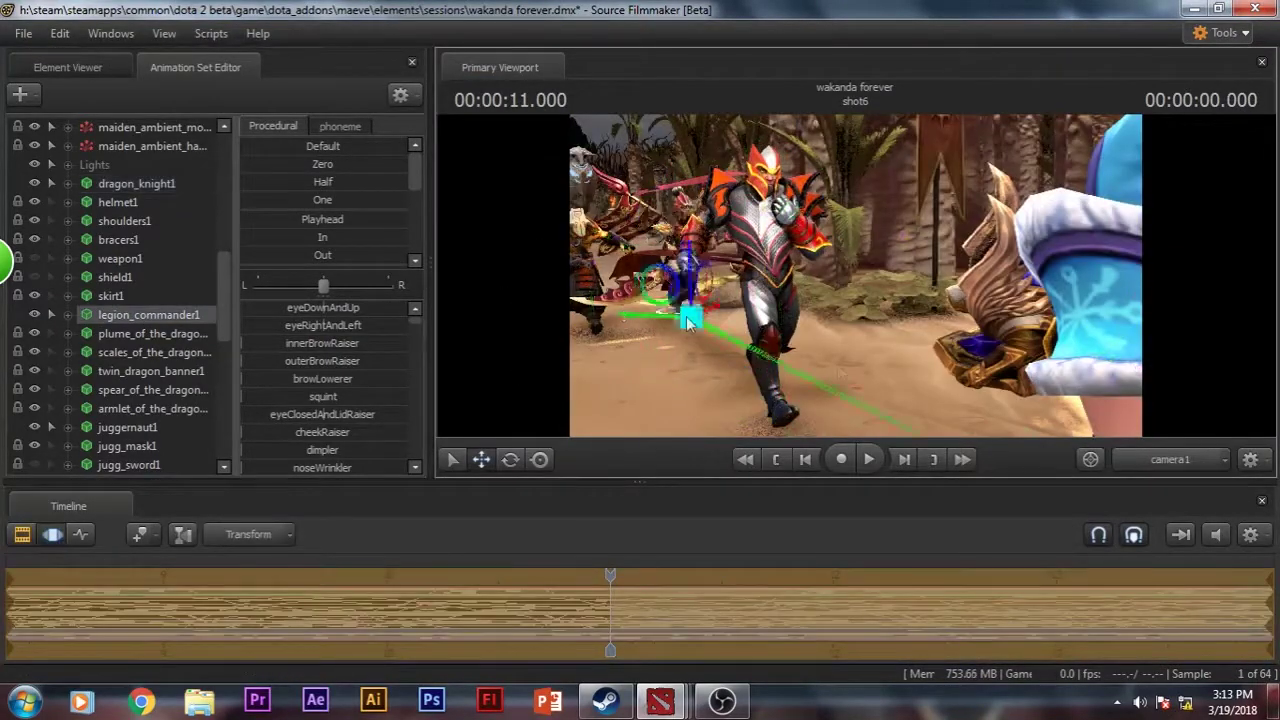
click(618, 423)
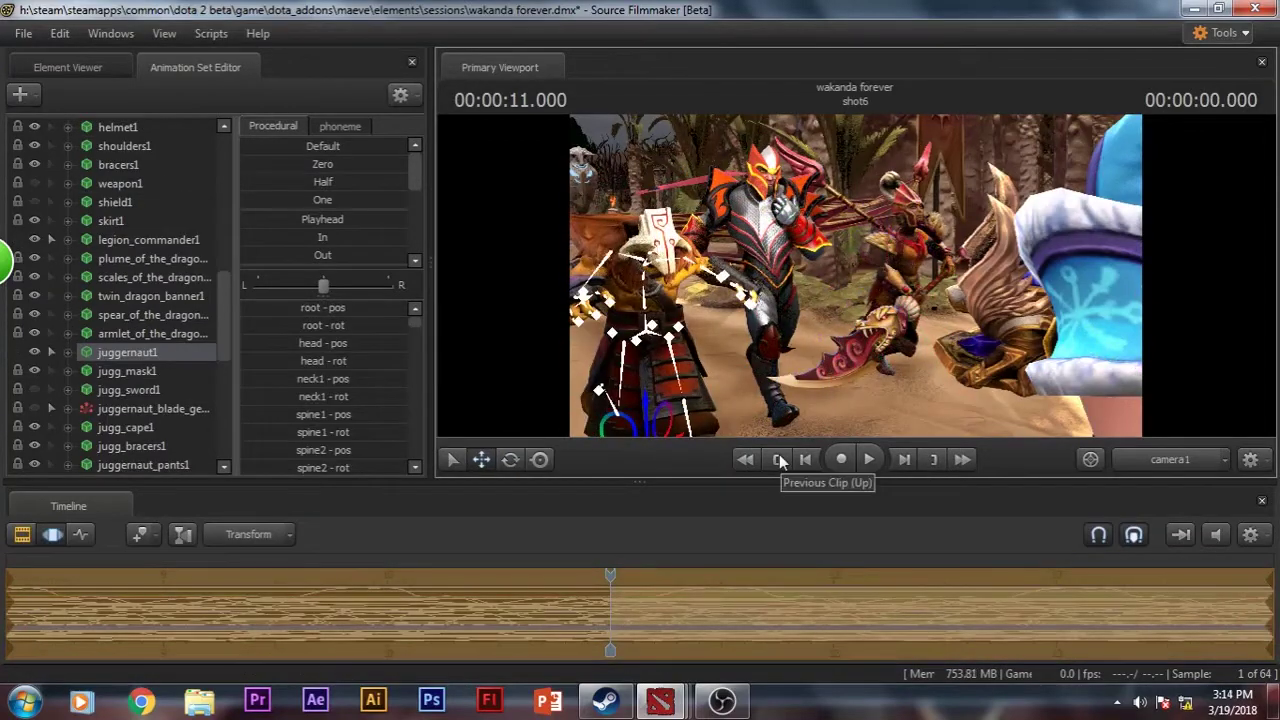
click(880, 362)
click(880, 362)
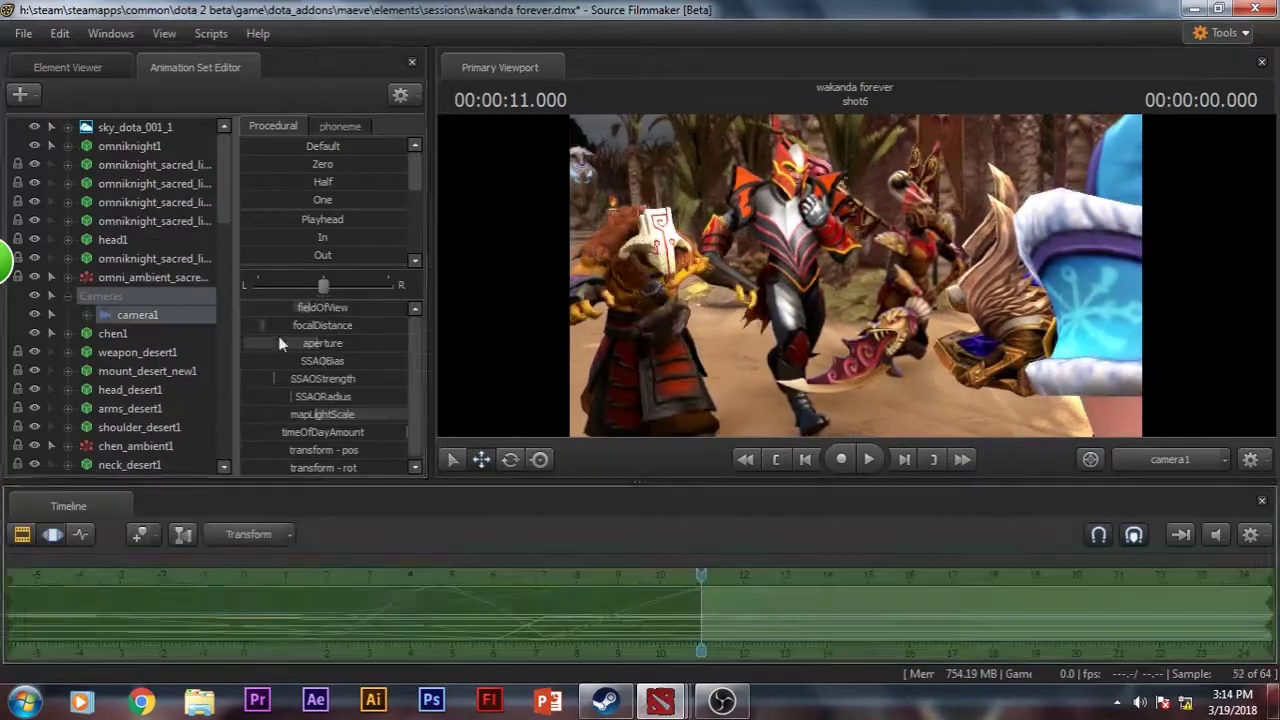
- Set shot6's time scale to 0.25 and adjust legion_commander1's position behind dragon_knight1
click(22, 534)
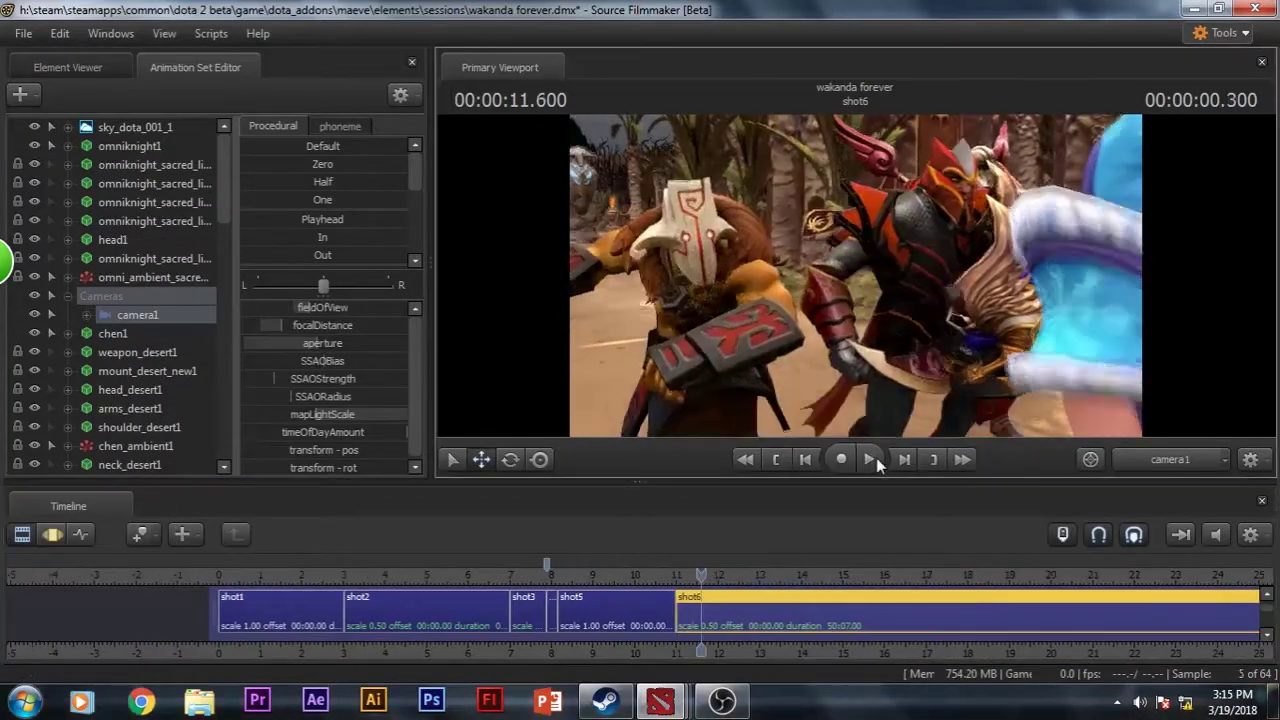
click(623, 401)
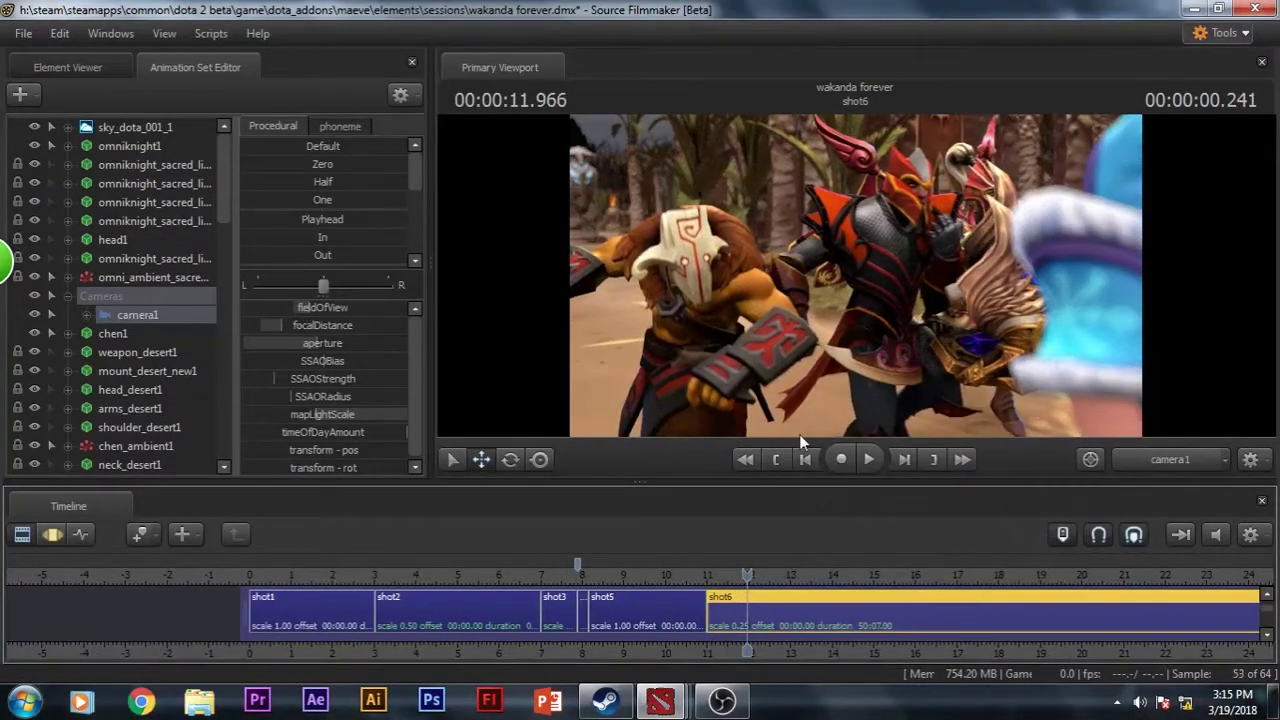
click(795, 425)
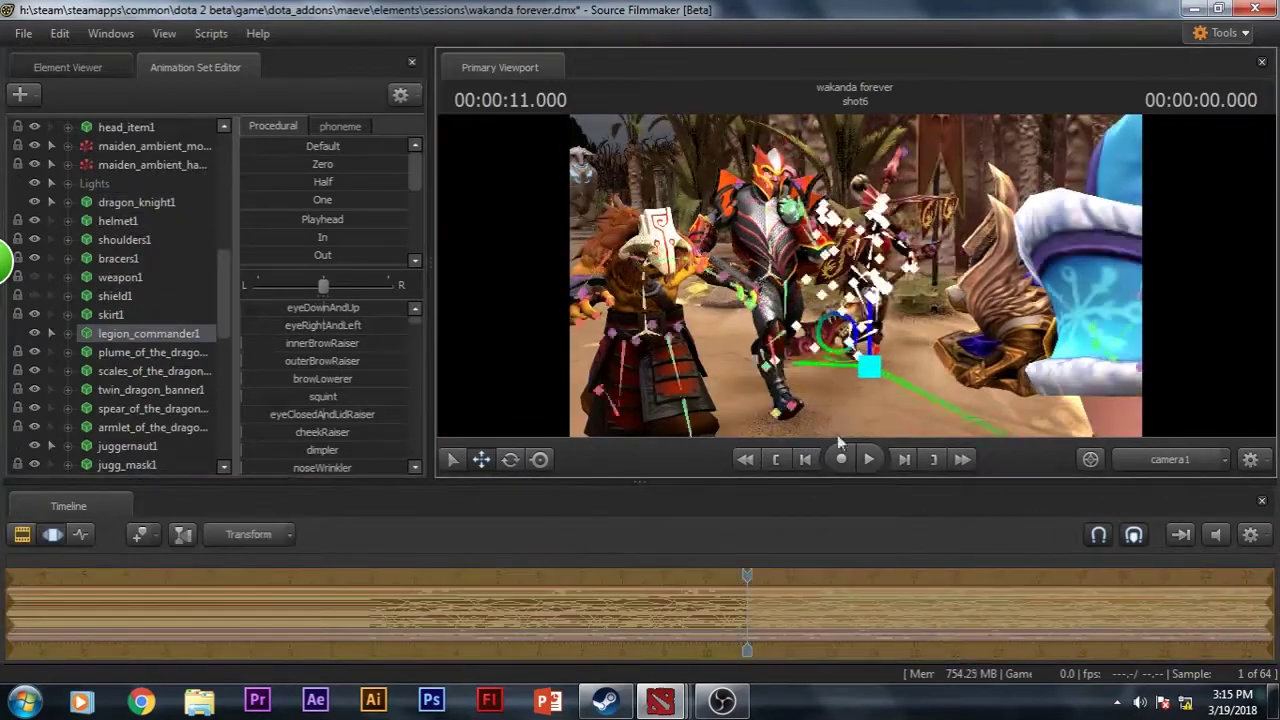
scroll(140, 386, down, 5)
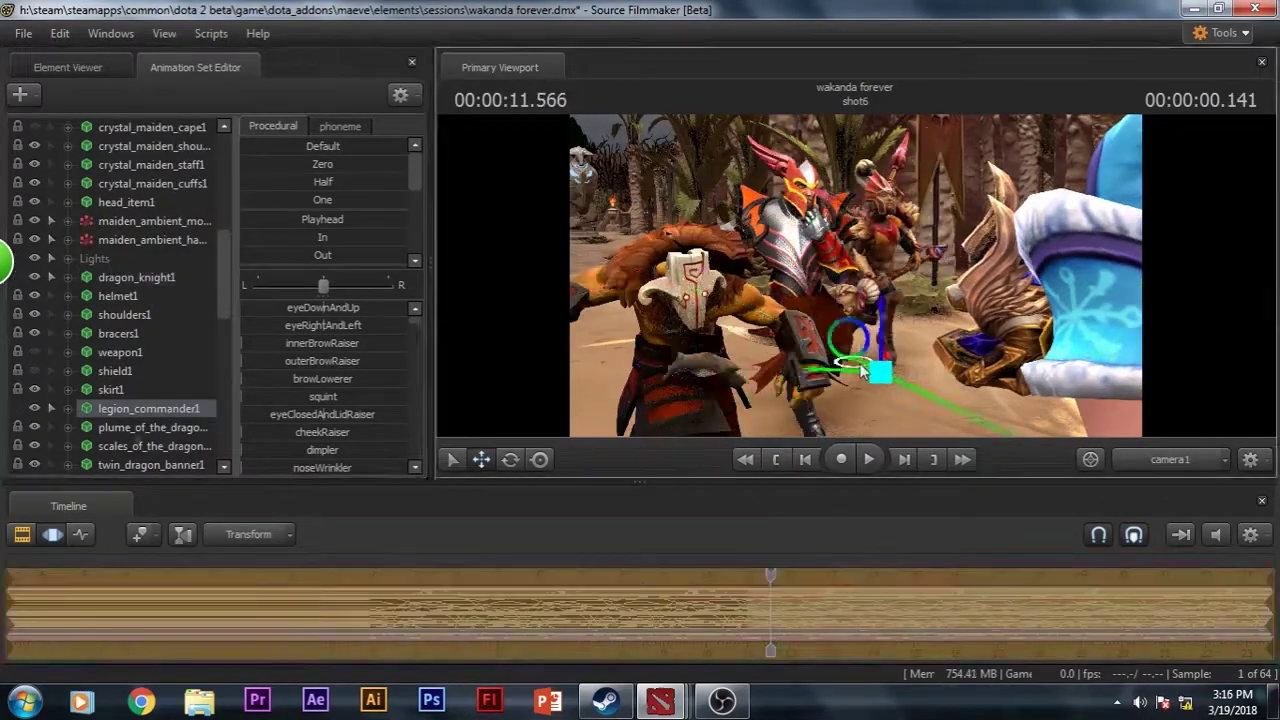
- Open juggernaut1's animation curves in the graph editor, expand its arm controls, and scrub shot6 just past 11 seconds
click(128, 371)
click(763, 594)
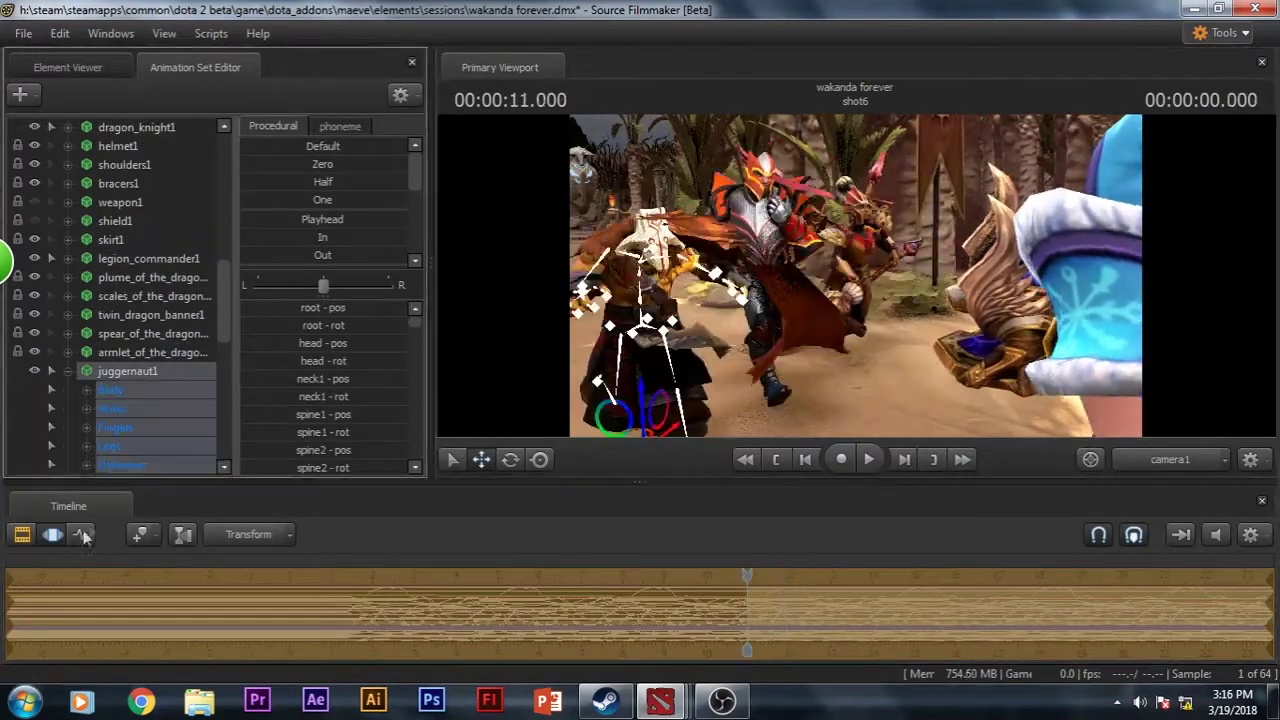
click(82, 534)
click(87, 408)
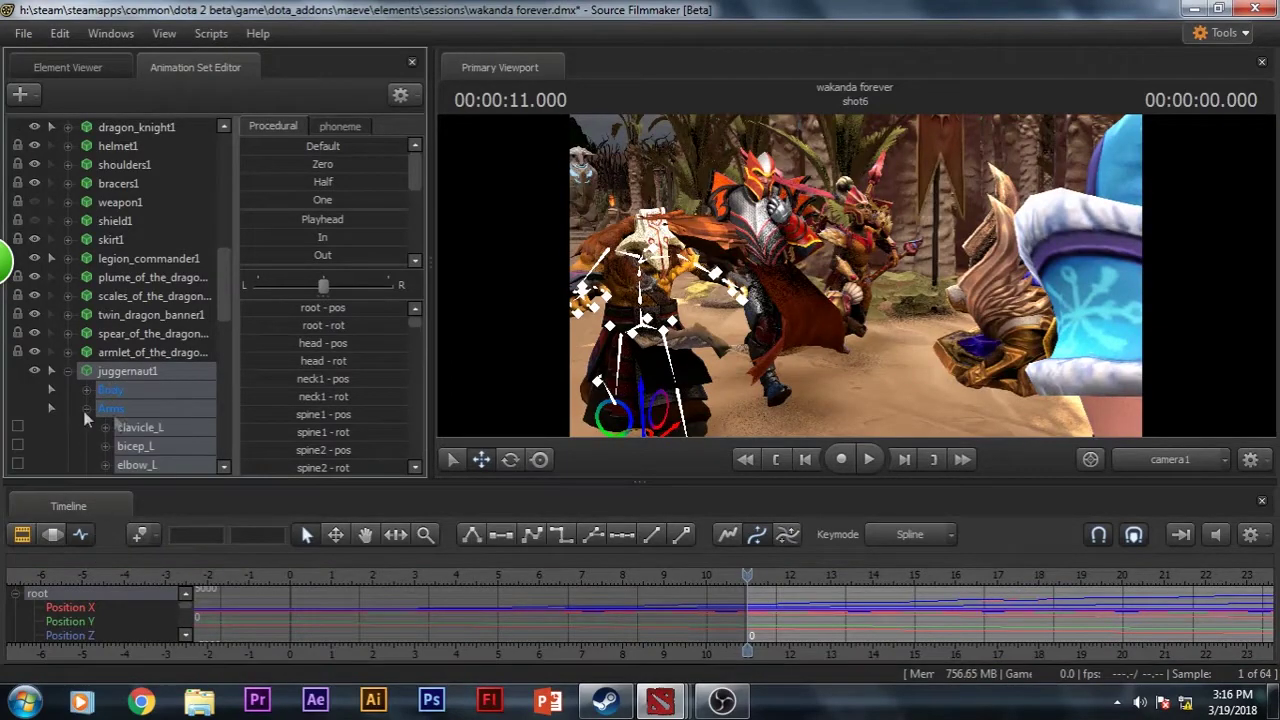
scroll(194, 427, down, 3)
drag(747, 575, 775, 575)
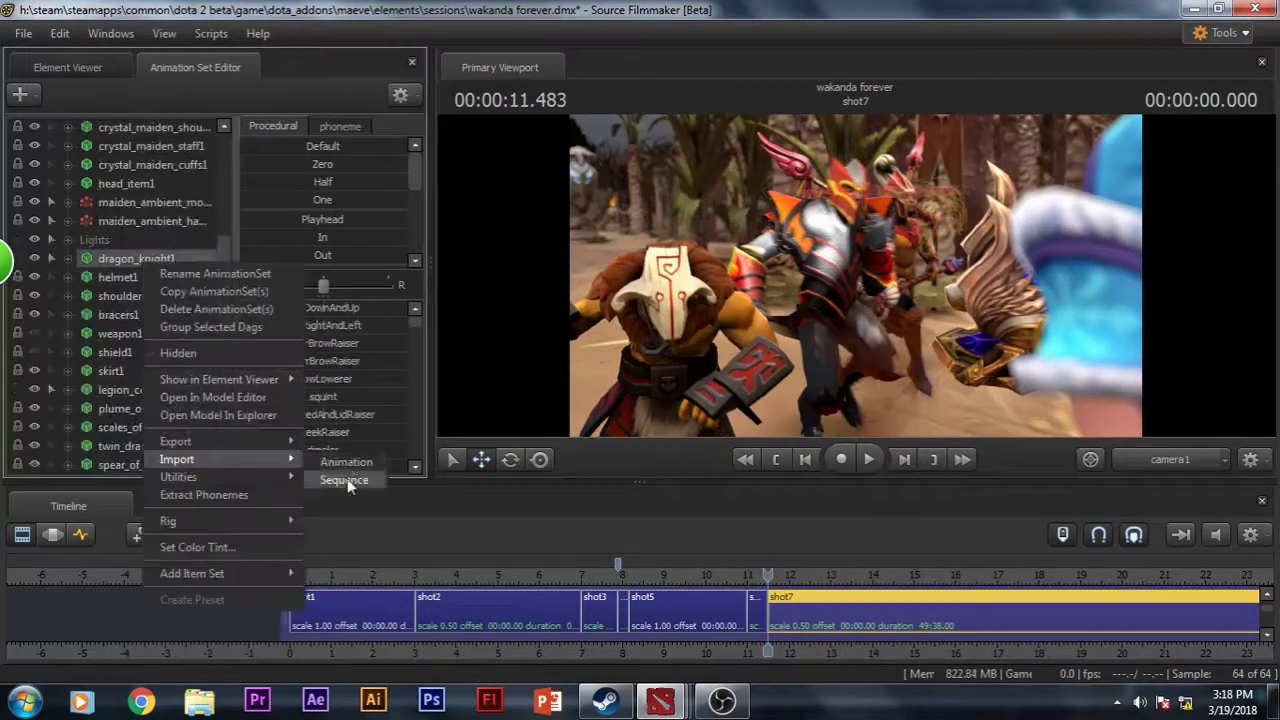
- Import a sequence onto dragon_knight1 in shot7 and check the cut from shot6 to shot7
click(350, 458)
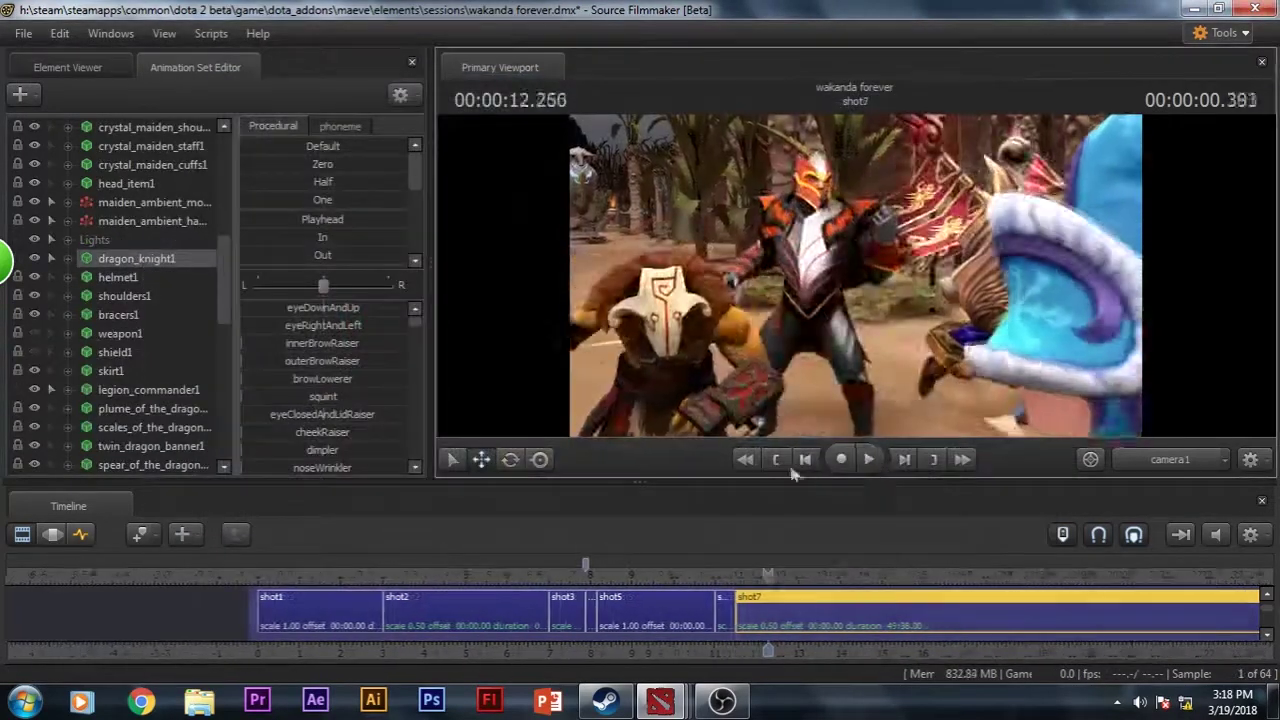
click(770, 578)
mouse_move(760, 576)
mouse_down()
mouse_move(718, 577)
mouse_move(772, 580)
mouse_move(752, 592)
mouse_move(765, 595)
mouse_up()
scroll(764, 576, up, 5)
- Rotate dragon_knight1's neck1 at the end of shot6 to match the opening pose of shot7, and play the transition
click(790, 400)
key(F4)
click(510, 459)
click(818, 222)
key(Left)
key(Left)
key(Right)
click(866, 460)
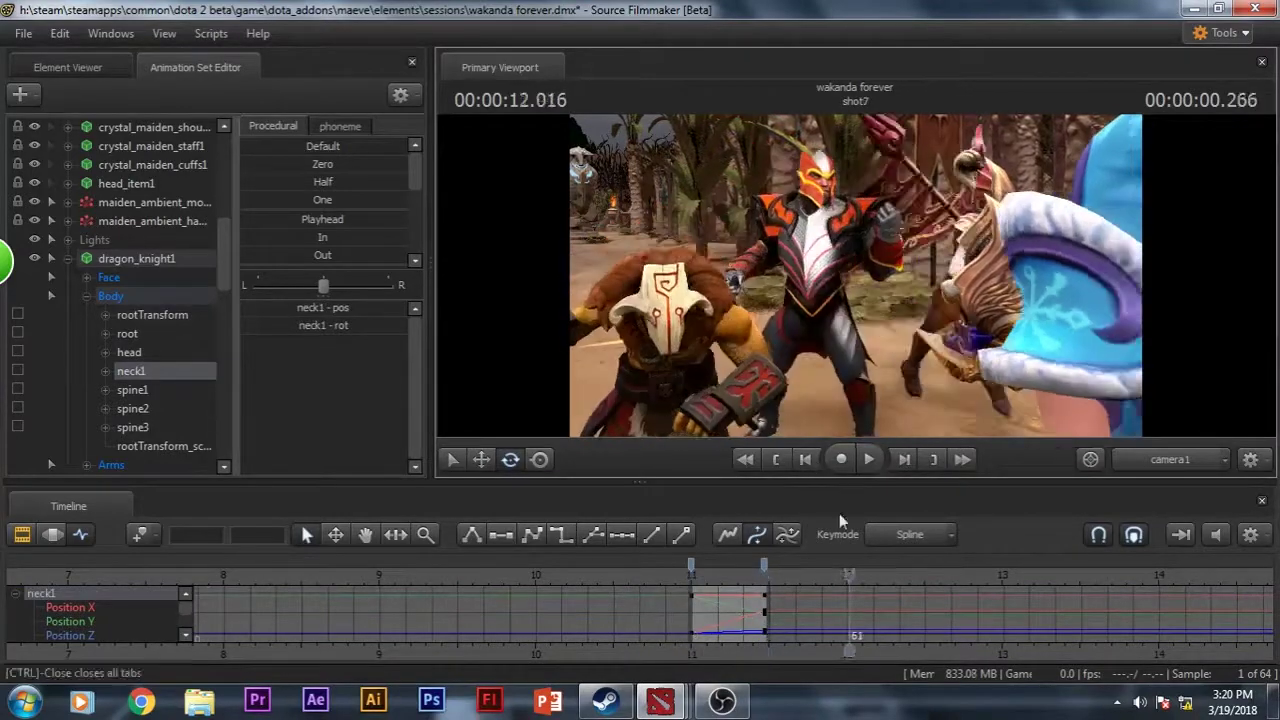
- Pose dragon_knight1's elbow_R and bicep_R on shot6's last frame to match the first frame of shot7
click(890, 290)
key(Left)
key(Left)
key(Left)
key(Right)
click(137, 371)
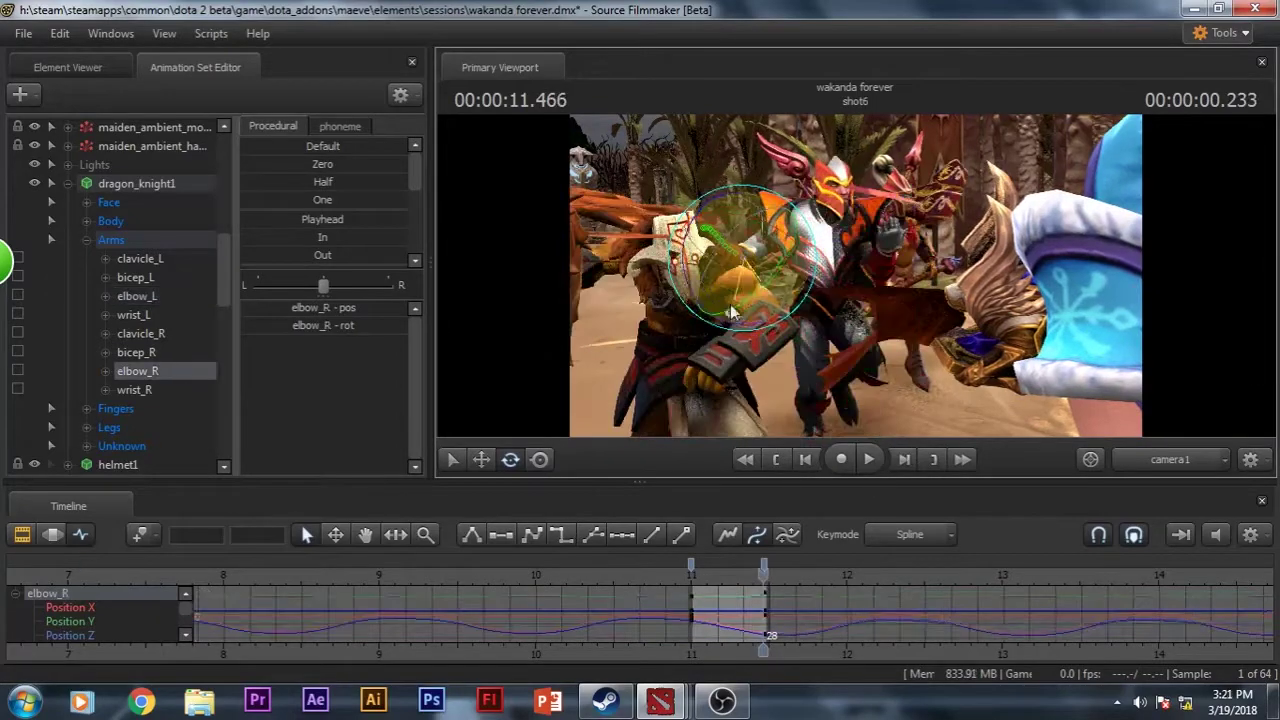
click(136, 352)
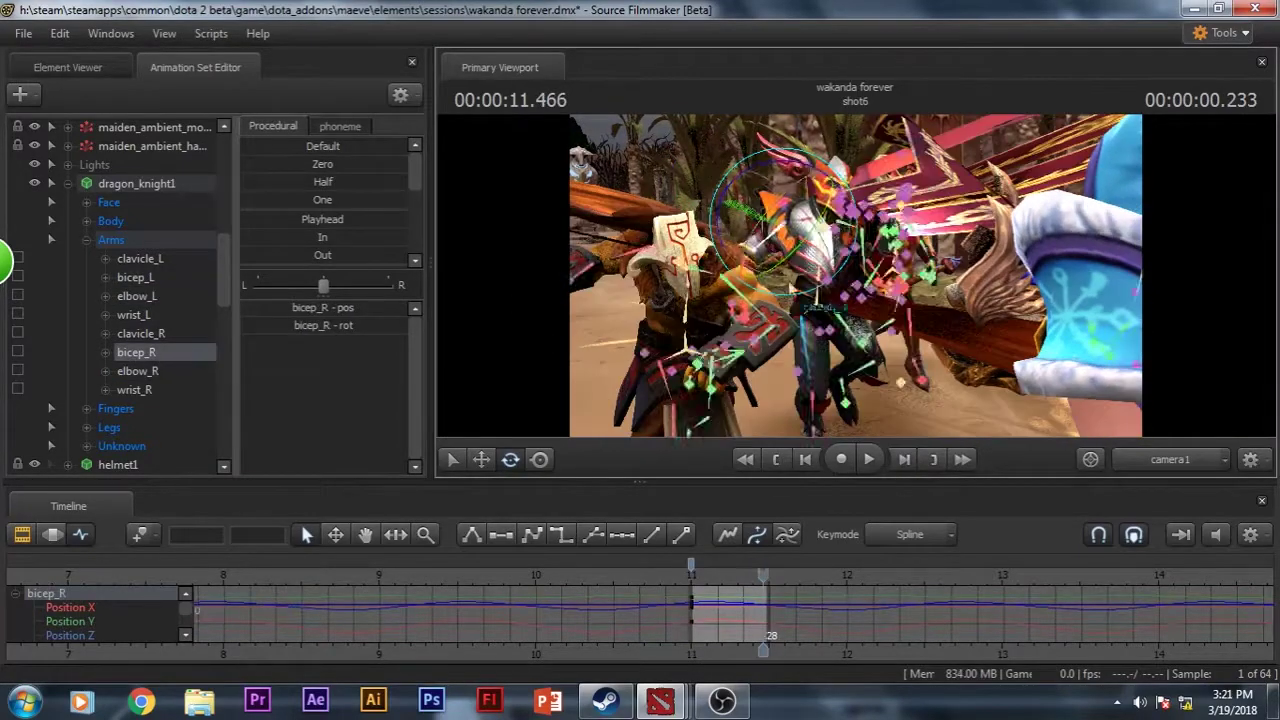
click(904, 459)
- Rotate dragon_knight1's thigh_L and knee_L on shot6's last frame, comparing against the first frame of shot7
click(134, 296)
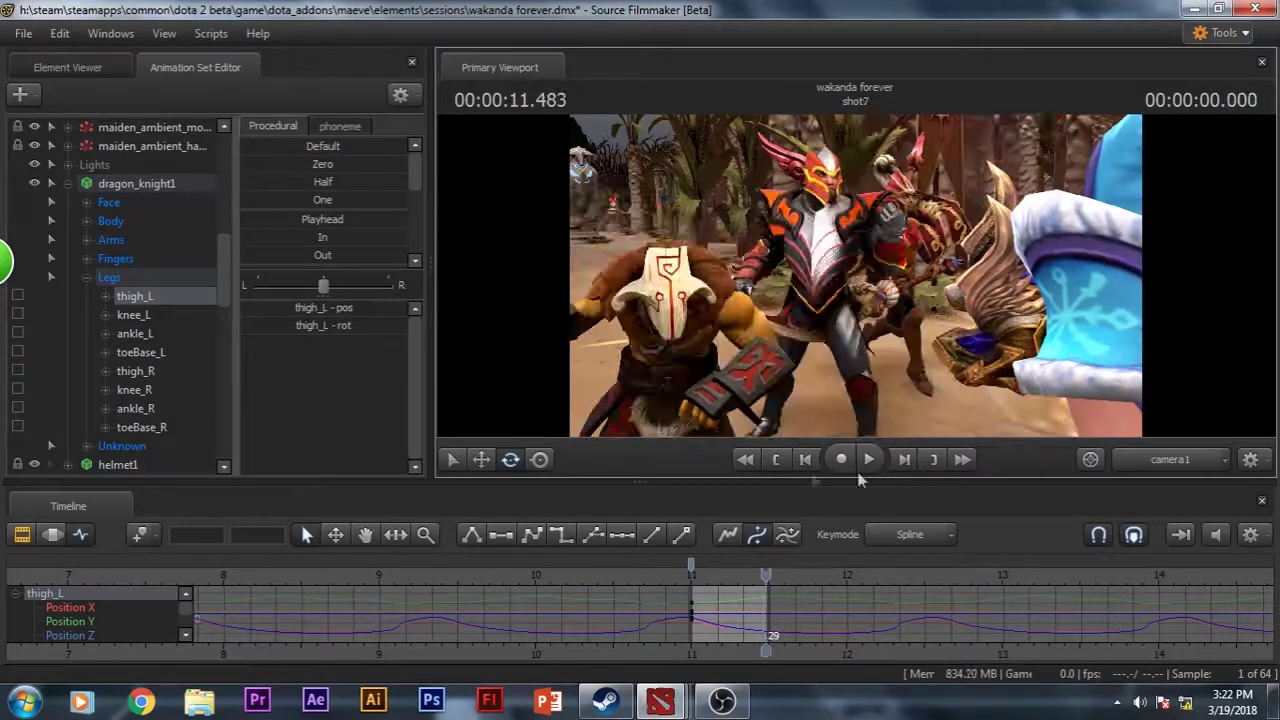
key(Left)
click(133, 315)
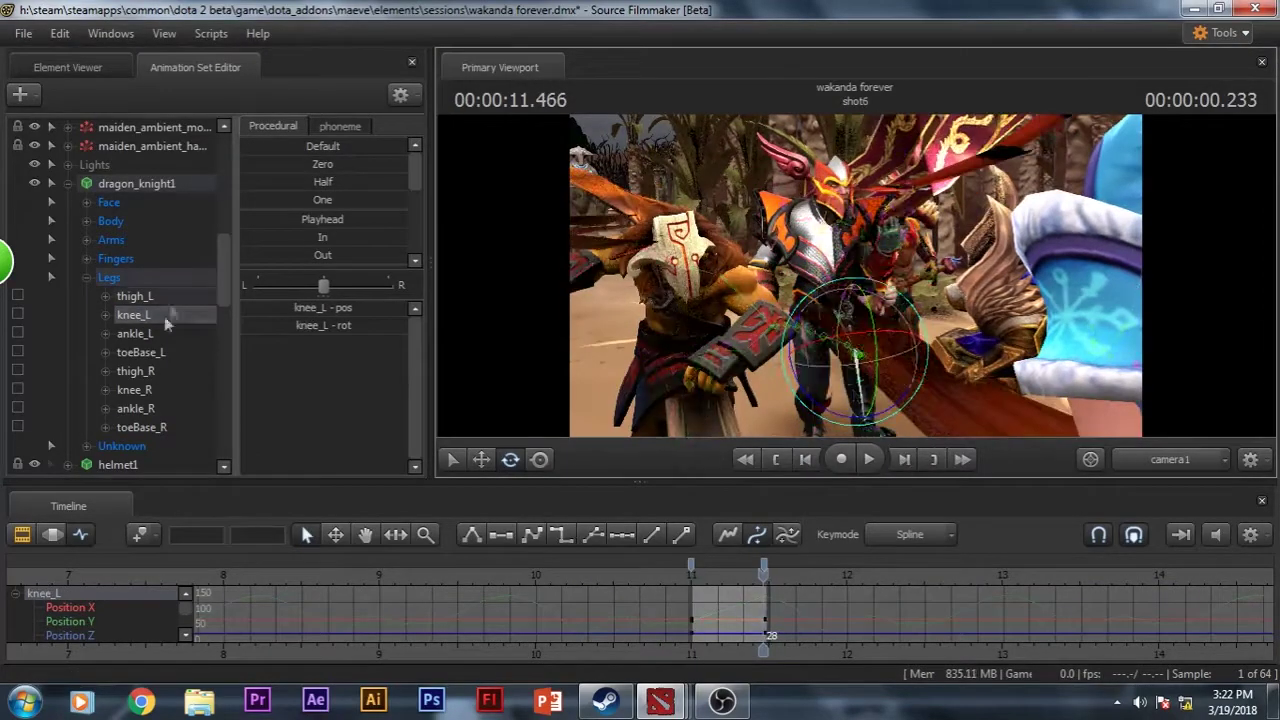
key(Up)
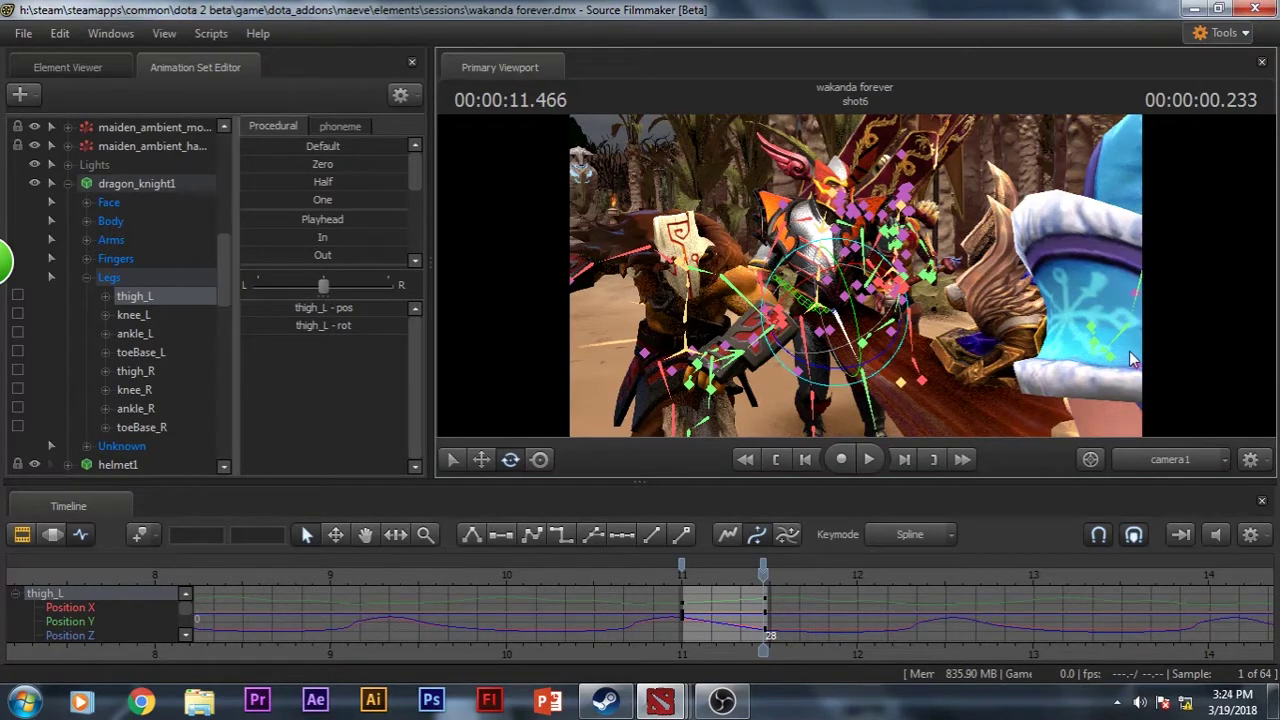
key(Right)
key(Left)
- Rotate dragon_knight1's thigh_R on shot6's last frame and scrub across the cut into shot7
click(135, 371)
key(Right)
key(space)
click(765, 592)
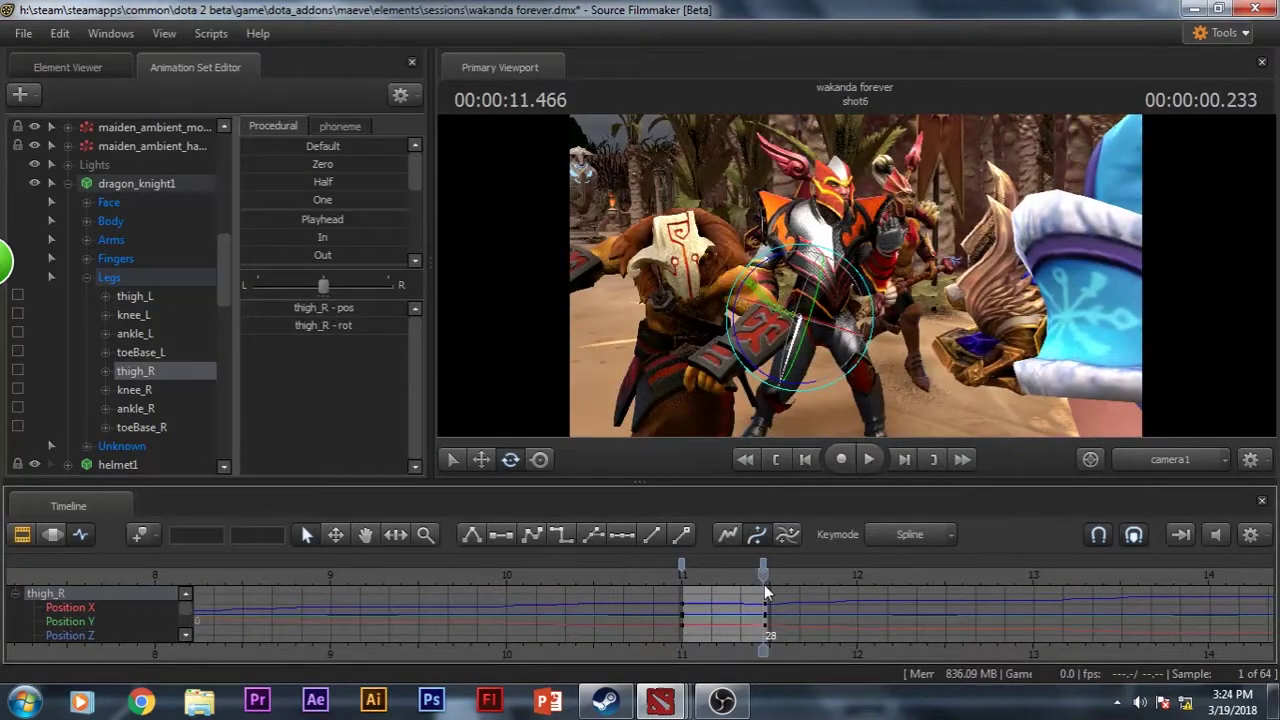
mouse_move(765, 592)
mouse_down()
mouse_move(691, 593)
mouse_move(836, 593)
mouse_move(778, 594)
mouse_up()
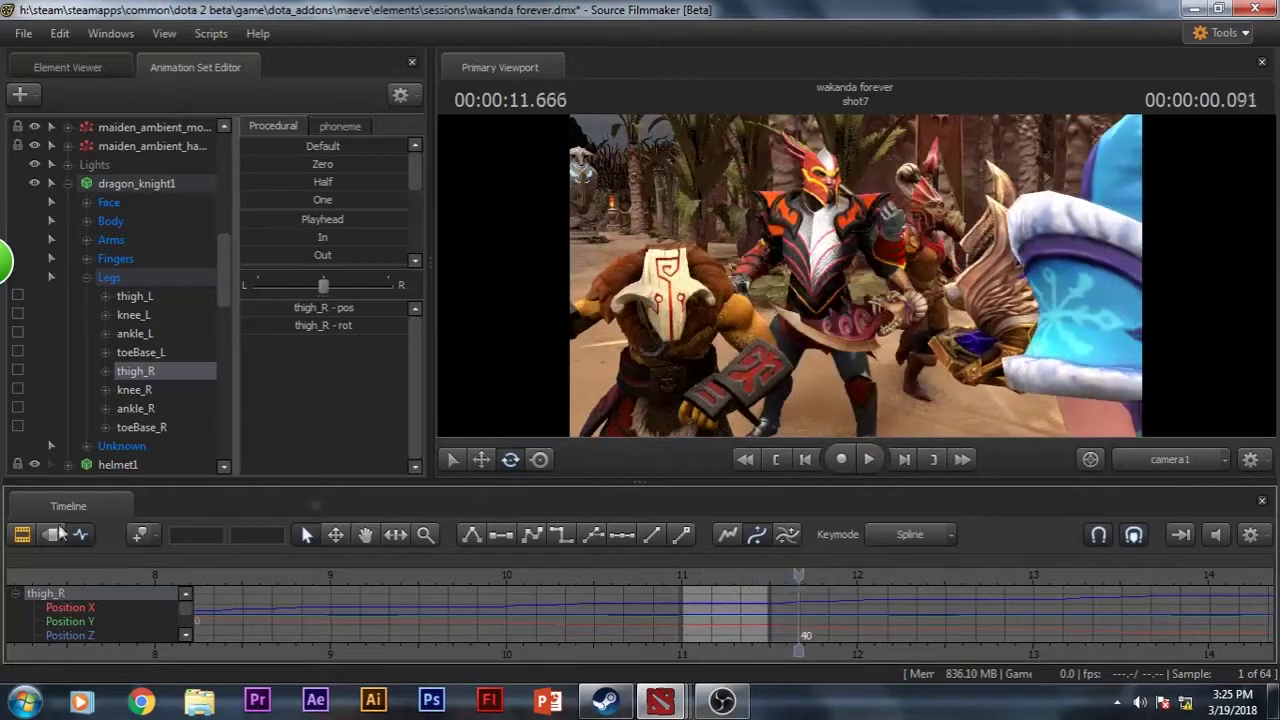
- Import a sequence onto legion_commander1 in shot7 and play the transition from shot6
key(F2)
scroll(126, 239, down, 5)
click(126, 239)
right_click(126, 239)
click(627, 261)
click(622, 287)
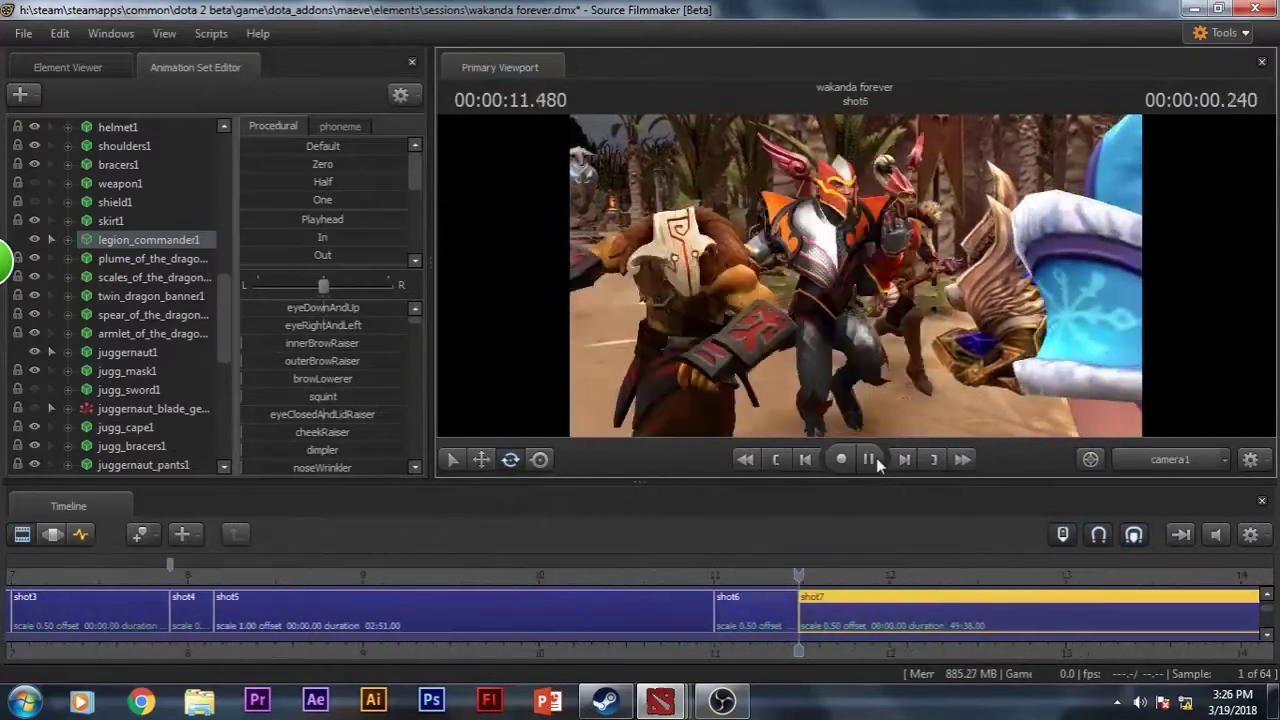
click(870, 459)
- Slow shot6 to a time scale of 0.25 and play it from its start
key(F3)
click(843, 461)
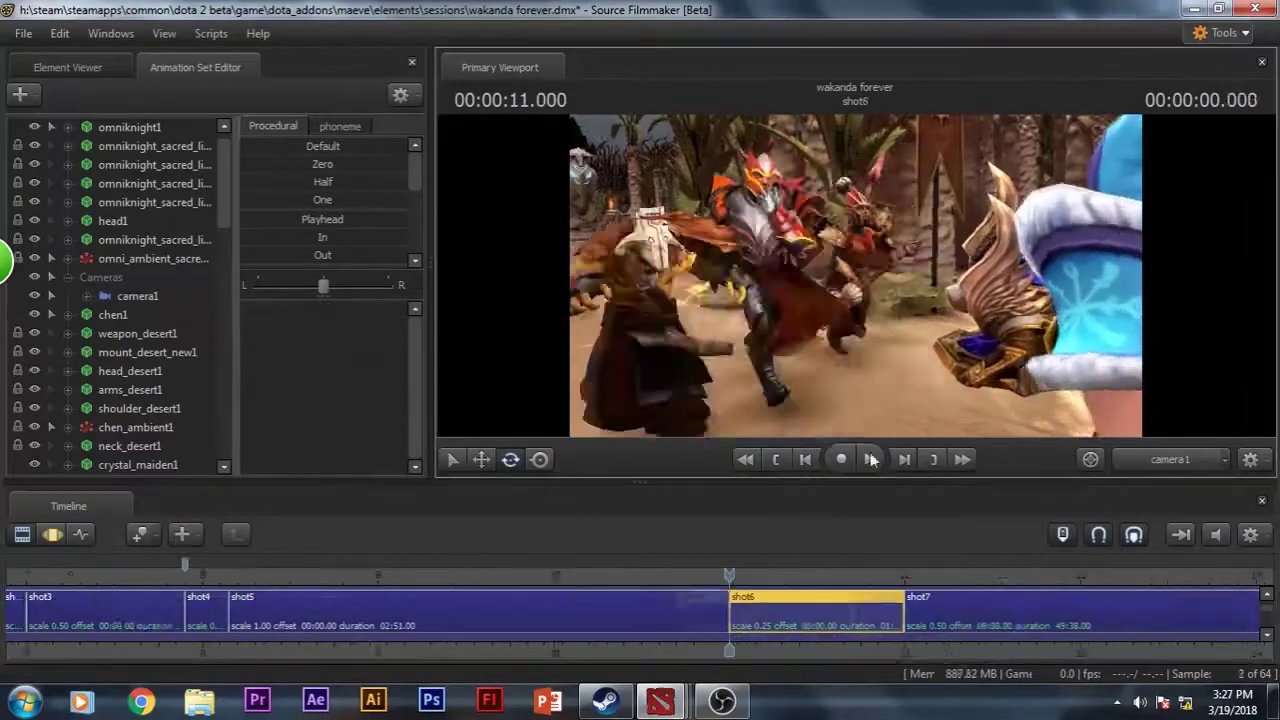
click(871, 459)
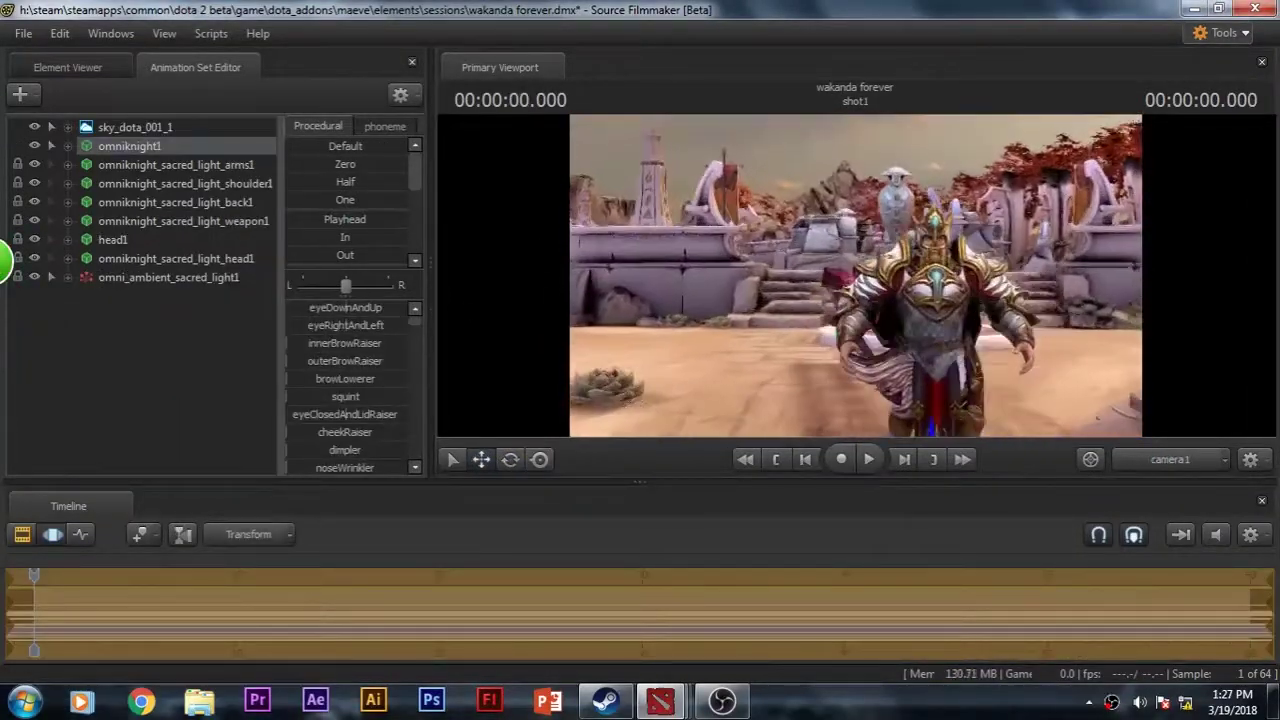
- Add a new camera to shot1 and import a sequence onto omniknight1
click(20, 93)
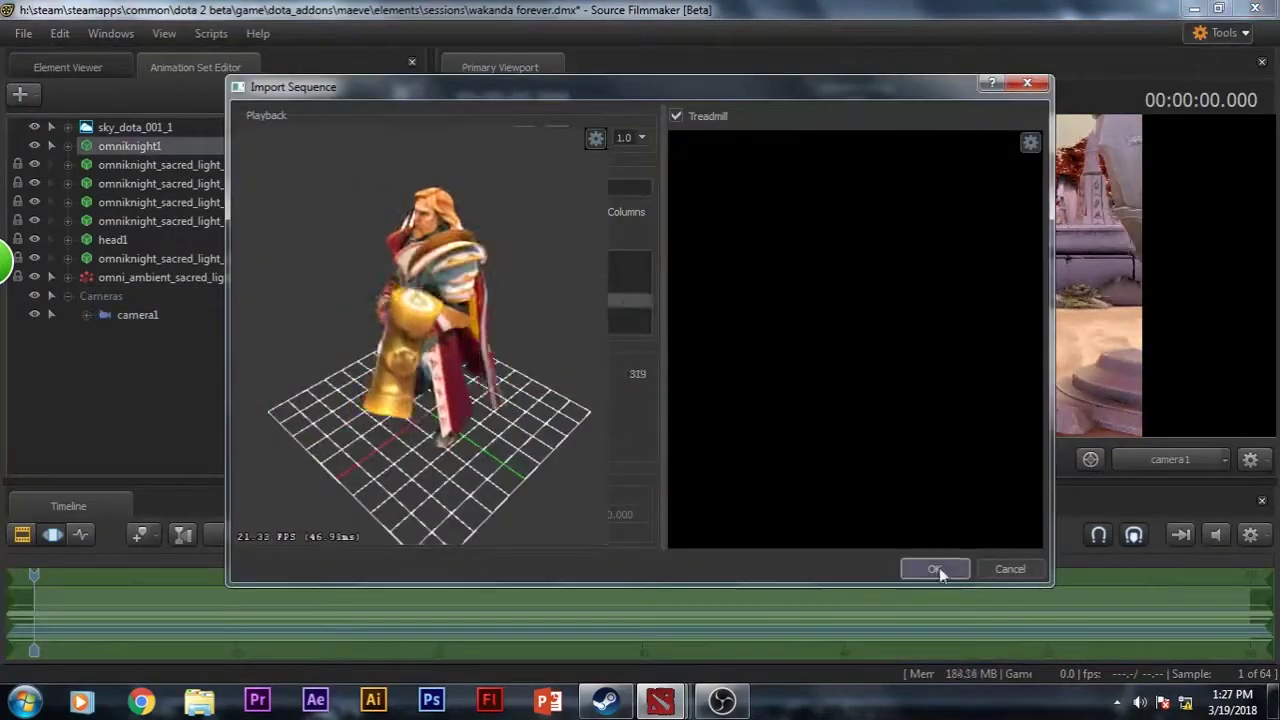
click(934, 568)
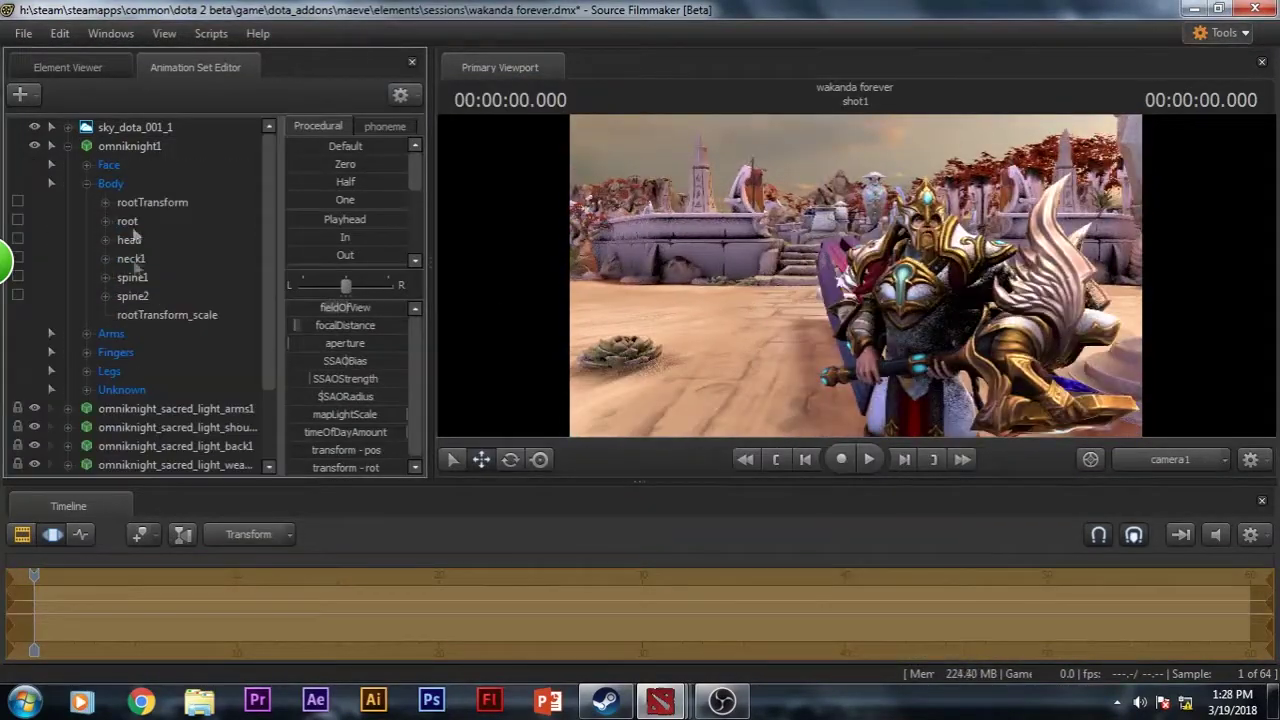
click(51, 146)
click(137, 315)
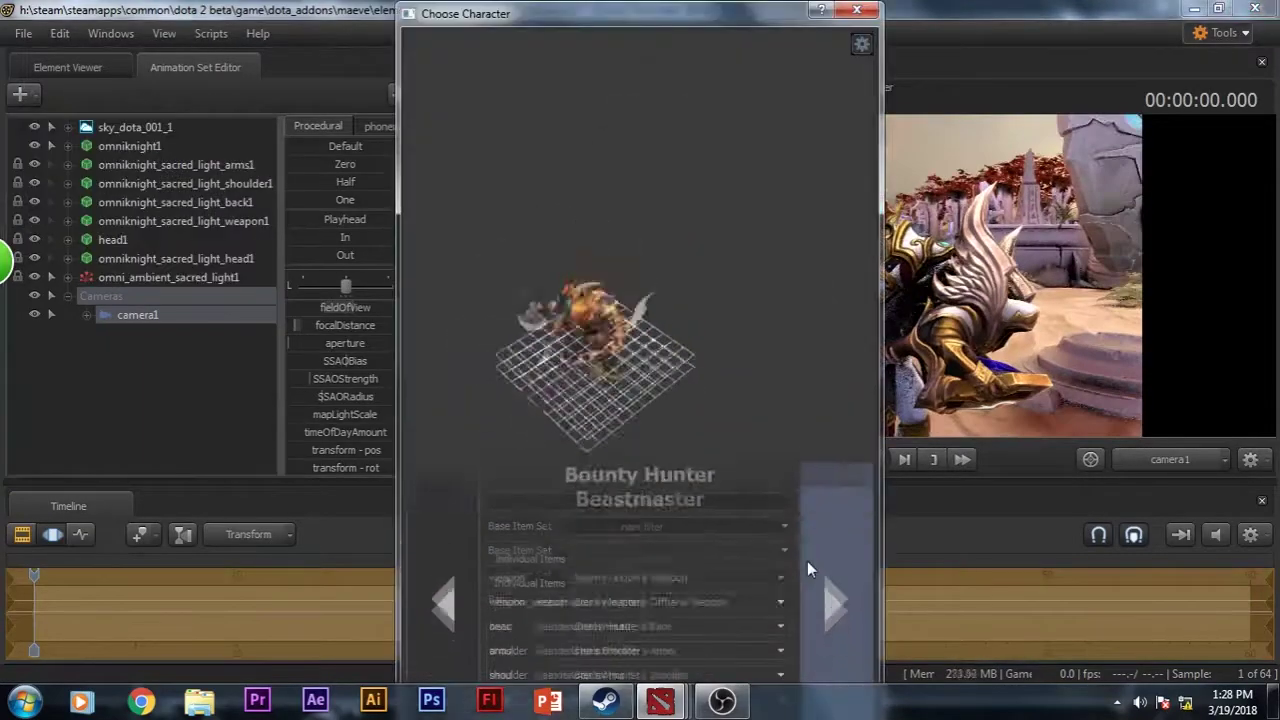
- Add the Chen character with the Barren Survivor item set to shot1 and frame him with camera1
click(807, 561)
text(chen)
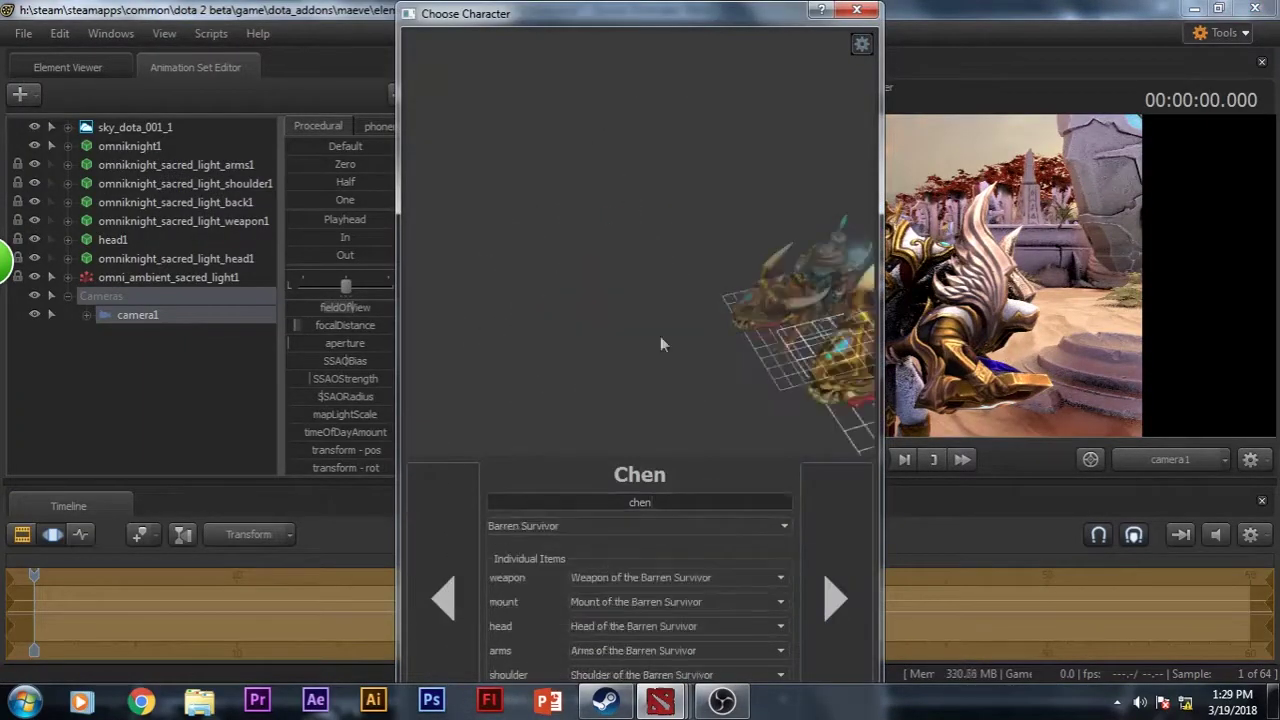
key(Return)
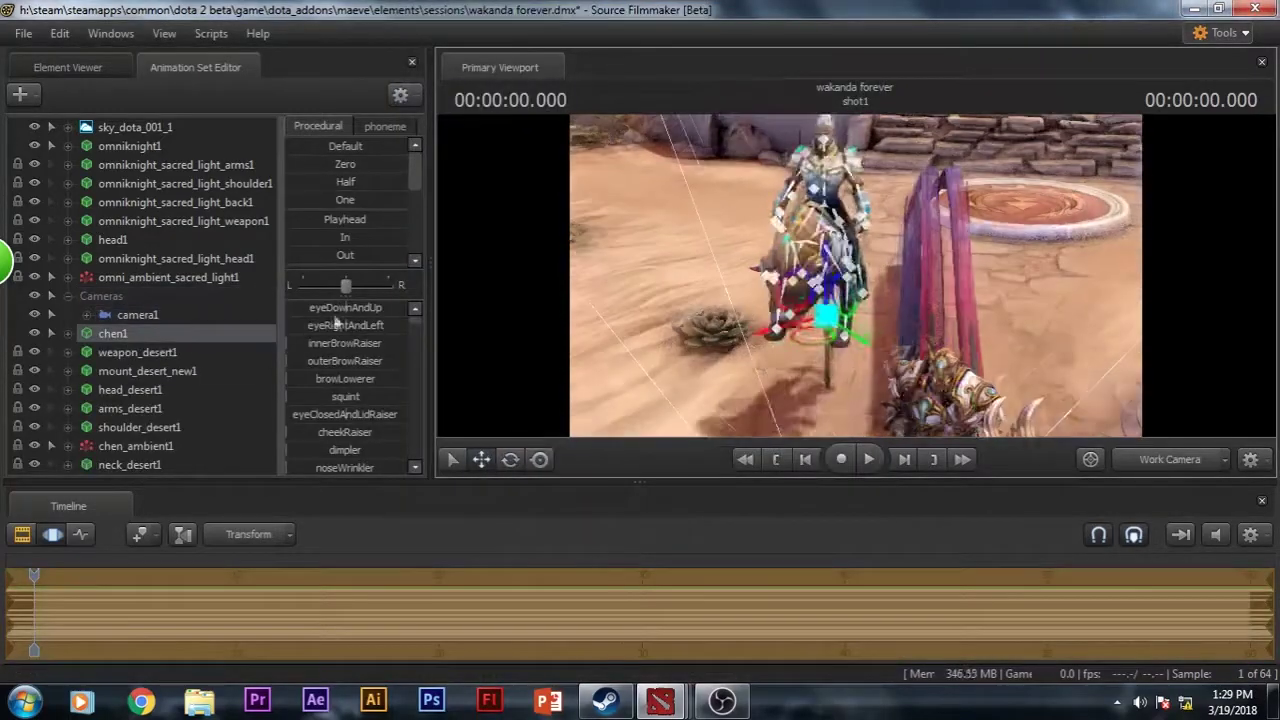
click(137, 314)
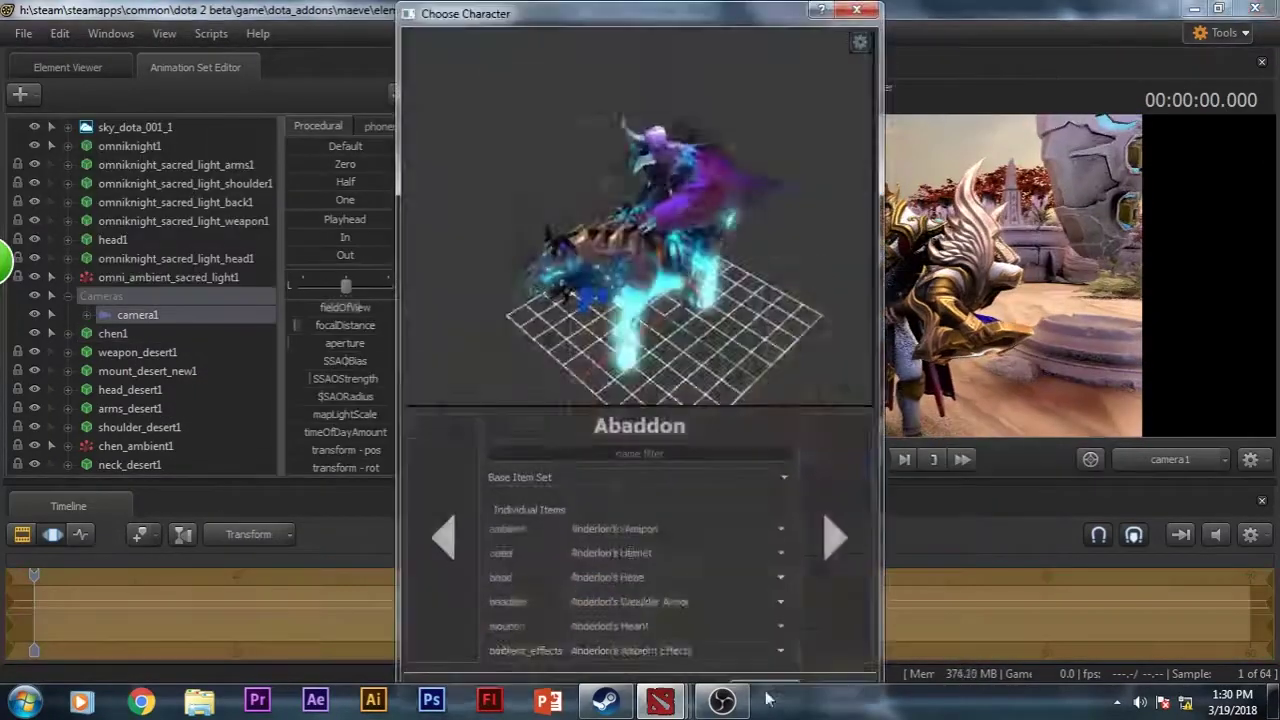
- Add the Crystal Maiden character to shot1
click(813, 604)
click(813, 604)
click(813, 604)
text(cryWWWWWWWww)
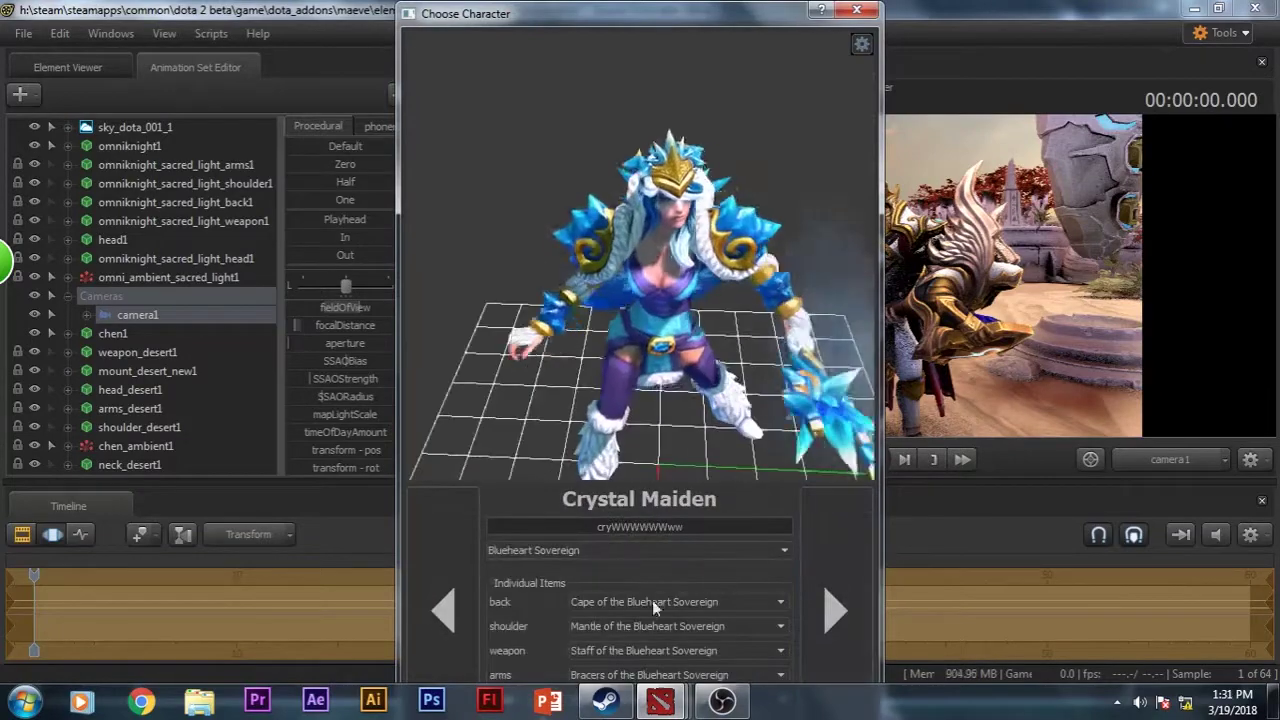
click(652, 600)
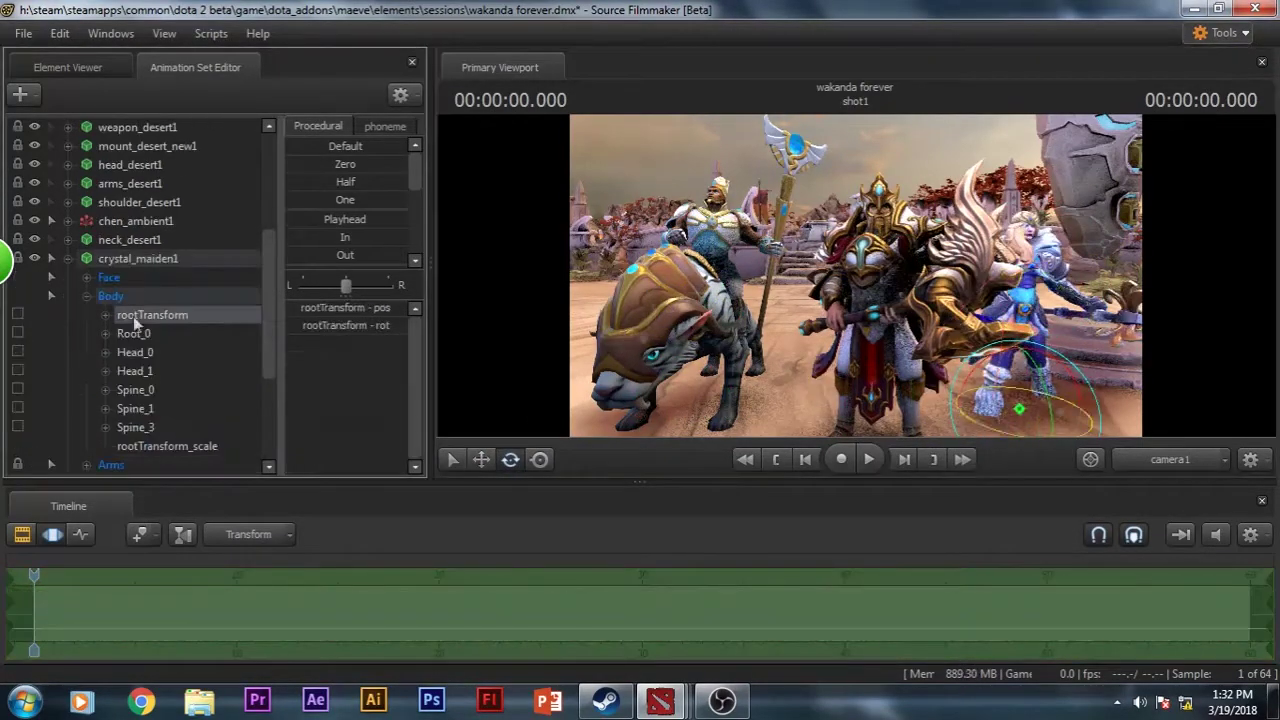
- Replace the first Crystal Maiden with a newly created Crystal Maiden character placed beside omniknight1
right_click(221, 163)
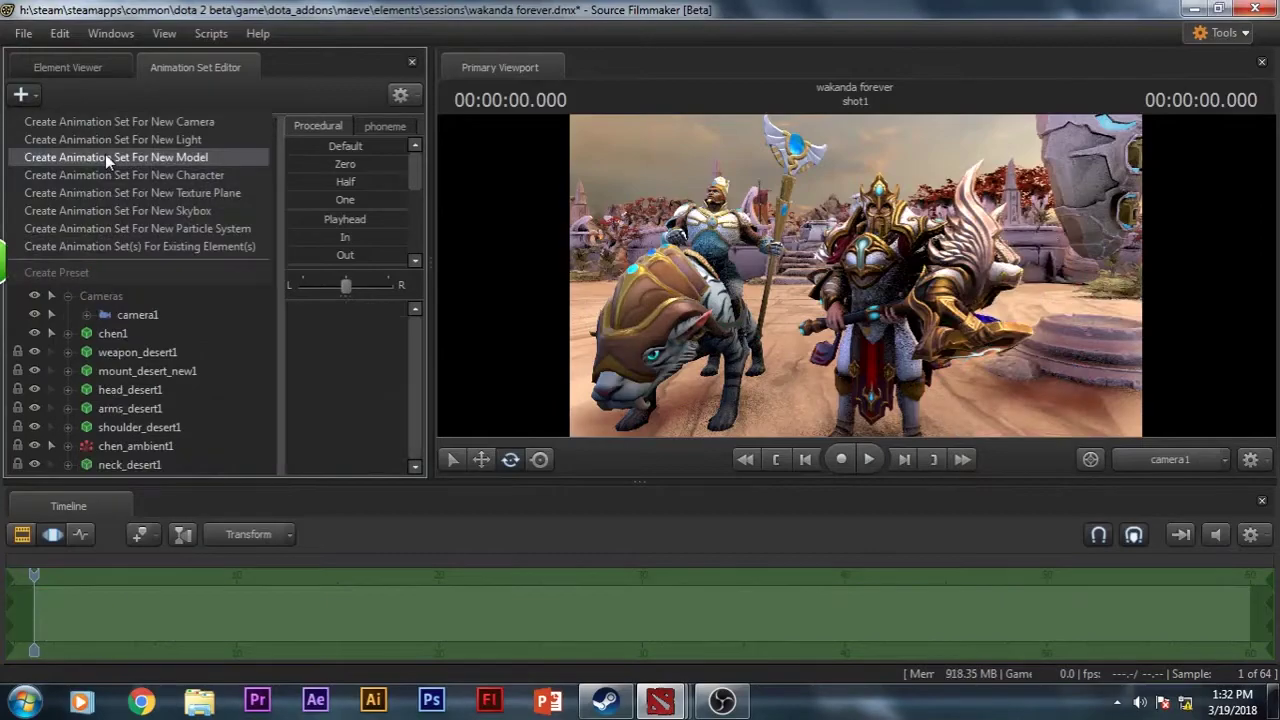
click(105, 154)
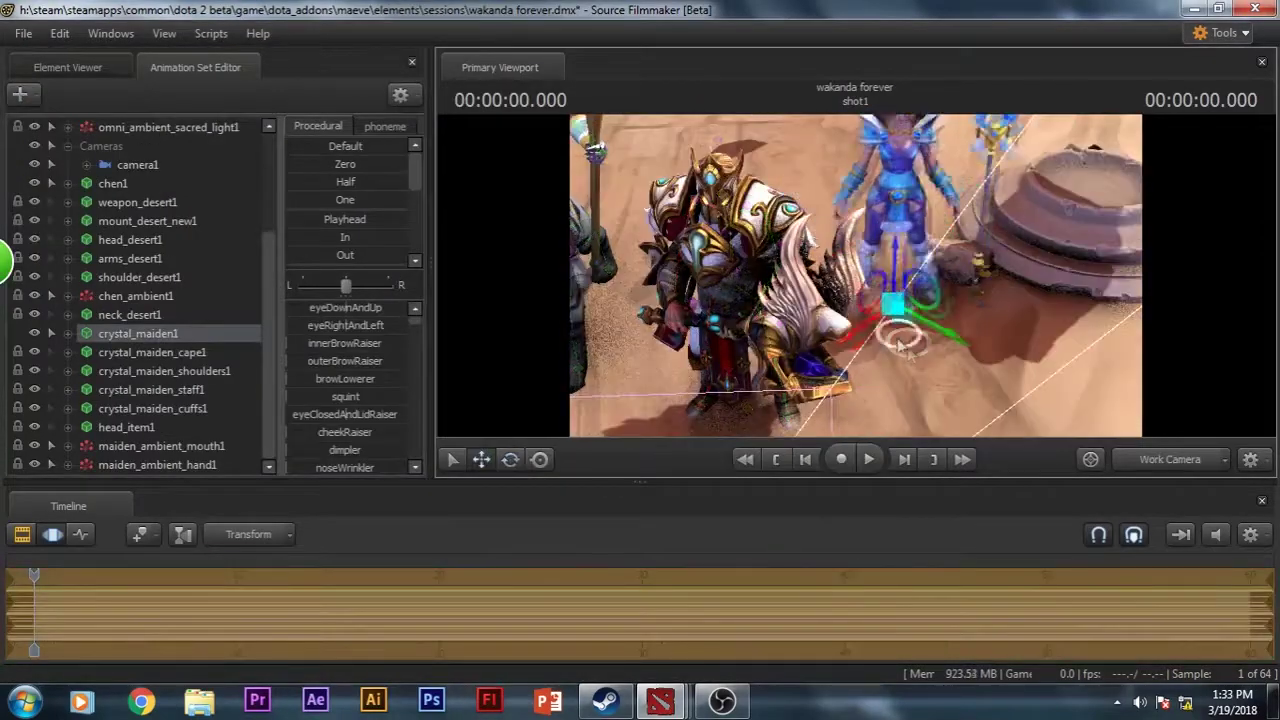
- Import a sequence onto crystal_maiden1 in shot1
right_click(176, 330)
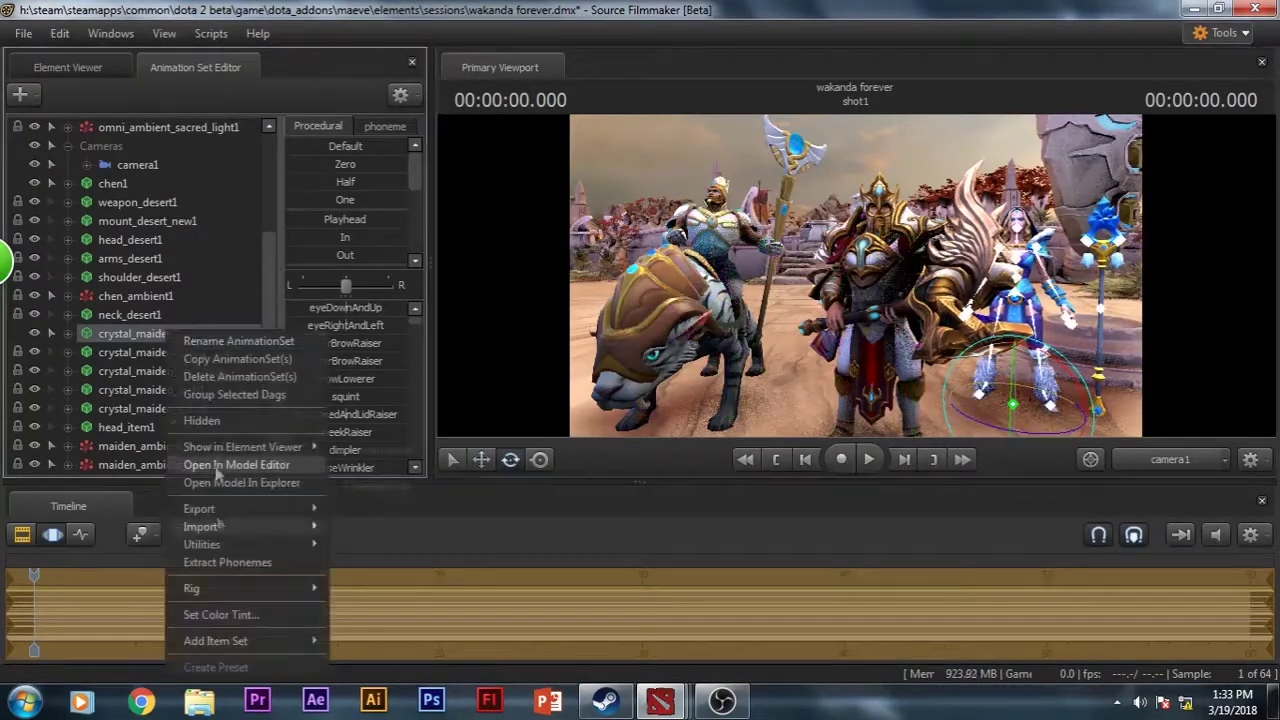
click(380, 508)
click(950, 568)
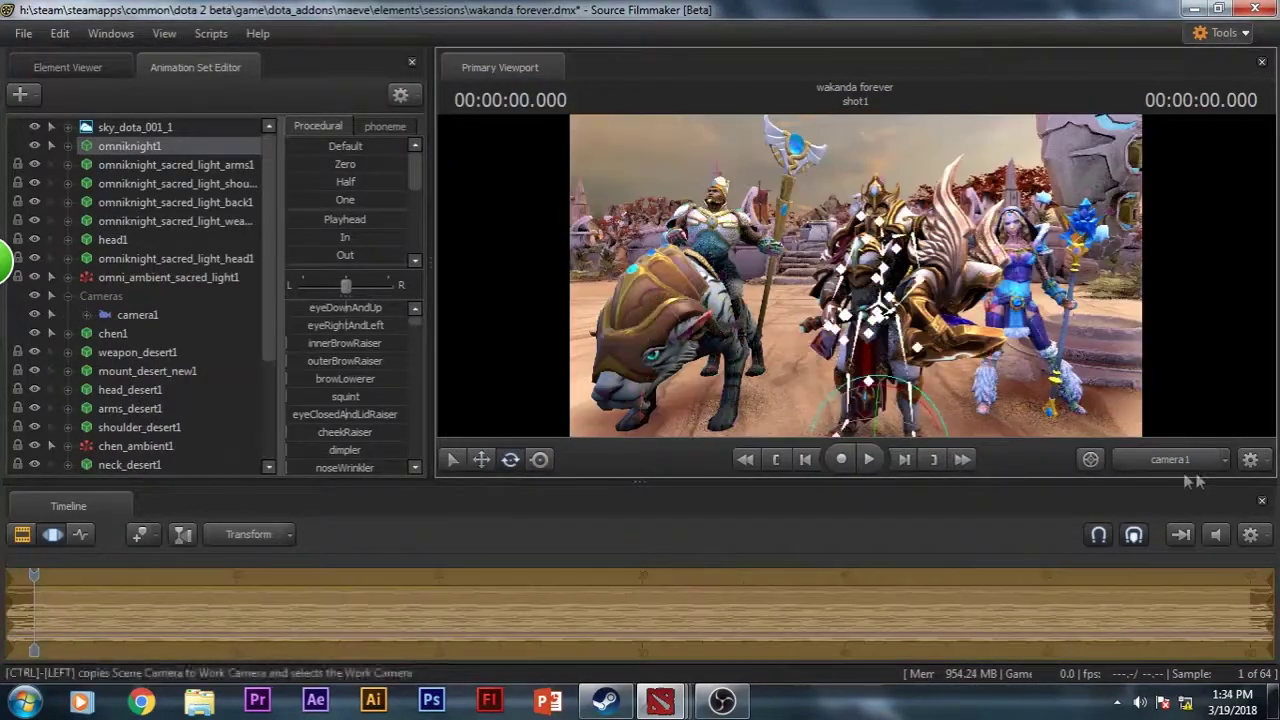
- Play back shot1 through camera1 to check crystal_maiden1's imported sequence
key(Escape)
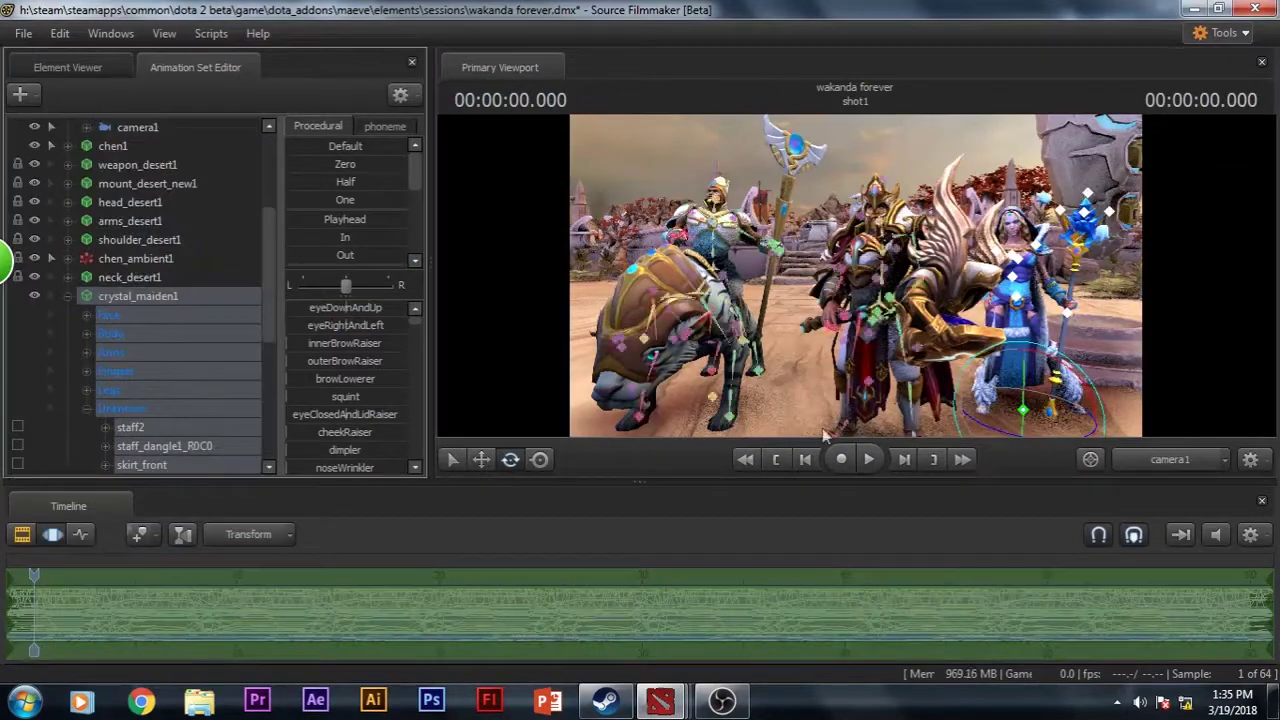
click(868, 459)
scroll(40, 370, down, 5)
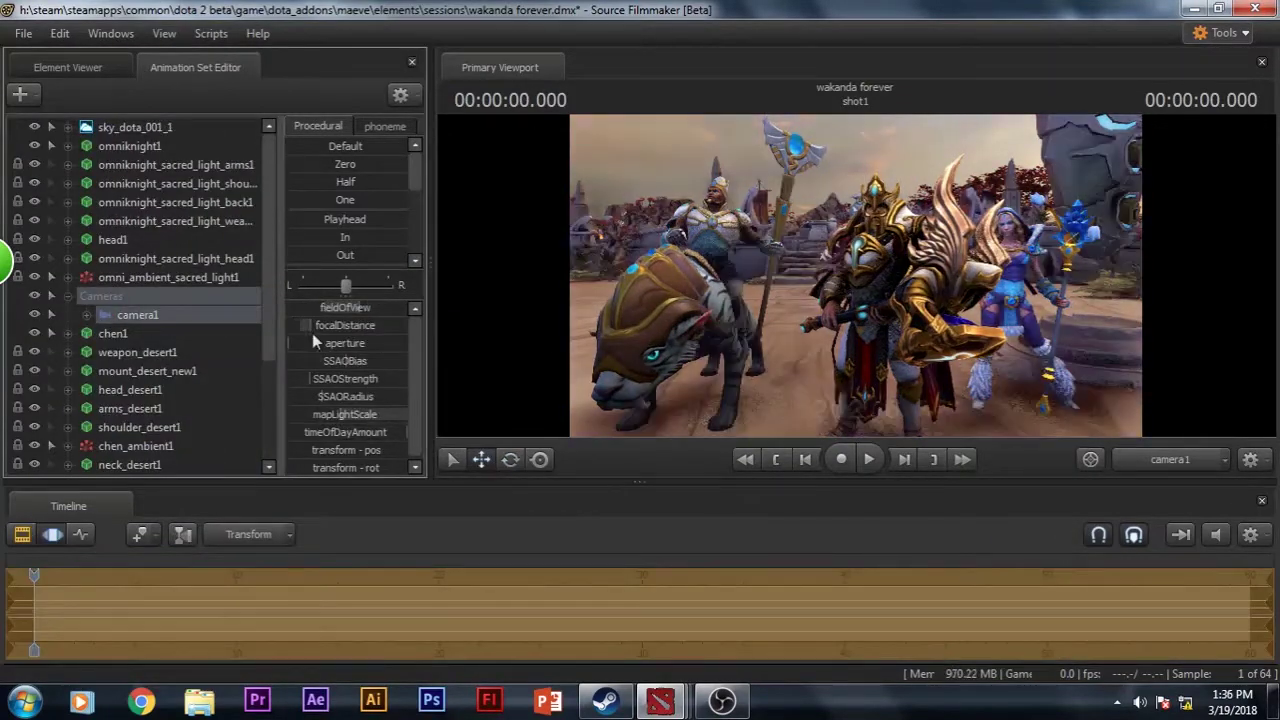
- Raise camera1's aperture for depth of field and add a new light to shot1
click(23, 536)
click(20, 93)
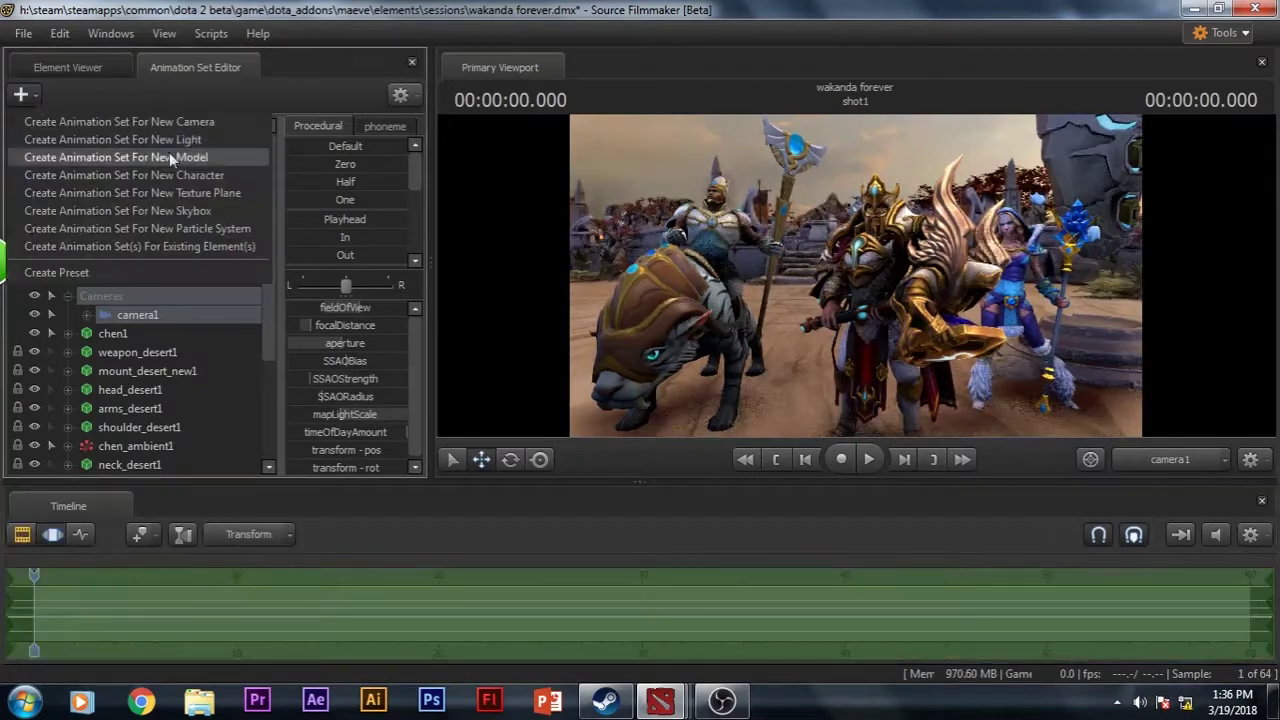
click(169, 150)
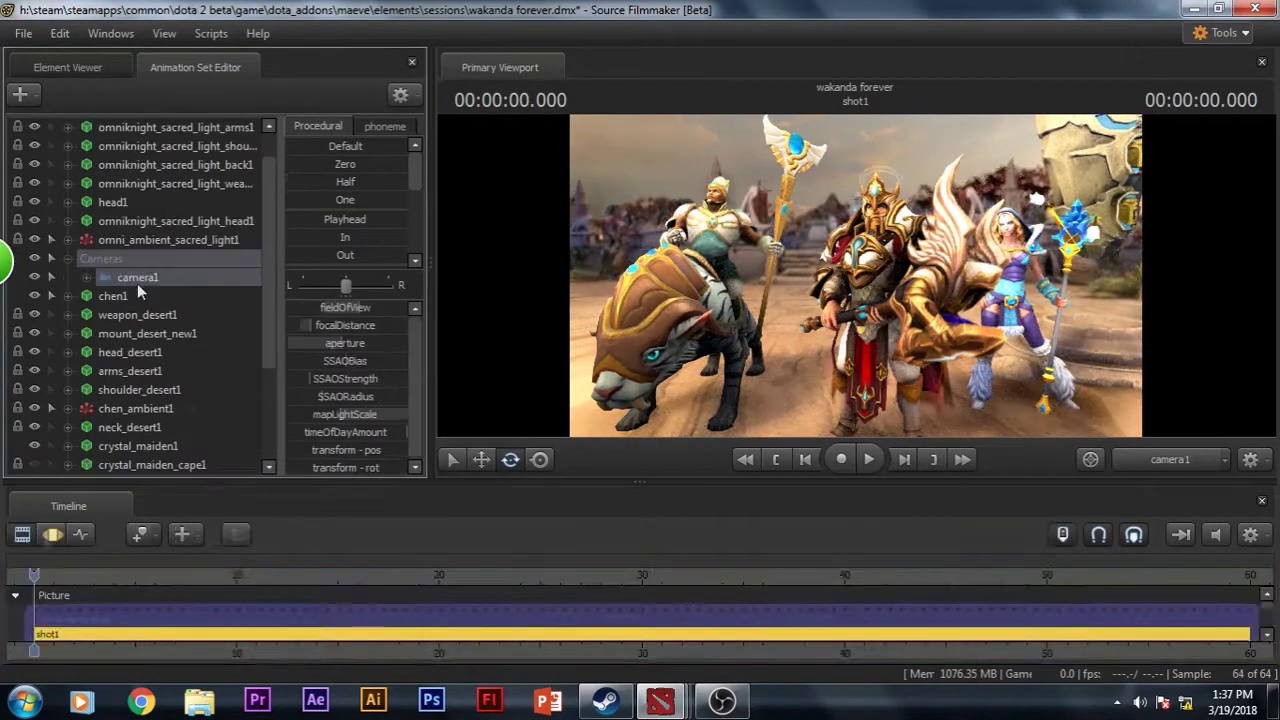
- Select crystal_maiden1 and play back shot1 to check her movement beside the other heroes
click(138, 296)
click(869, 460)
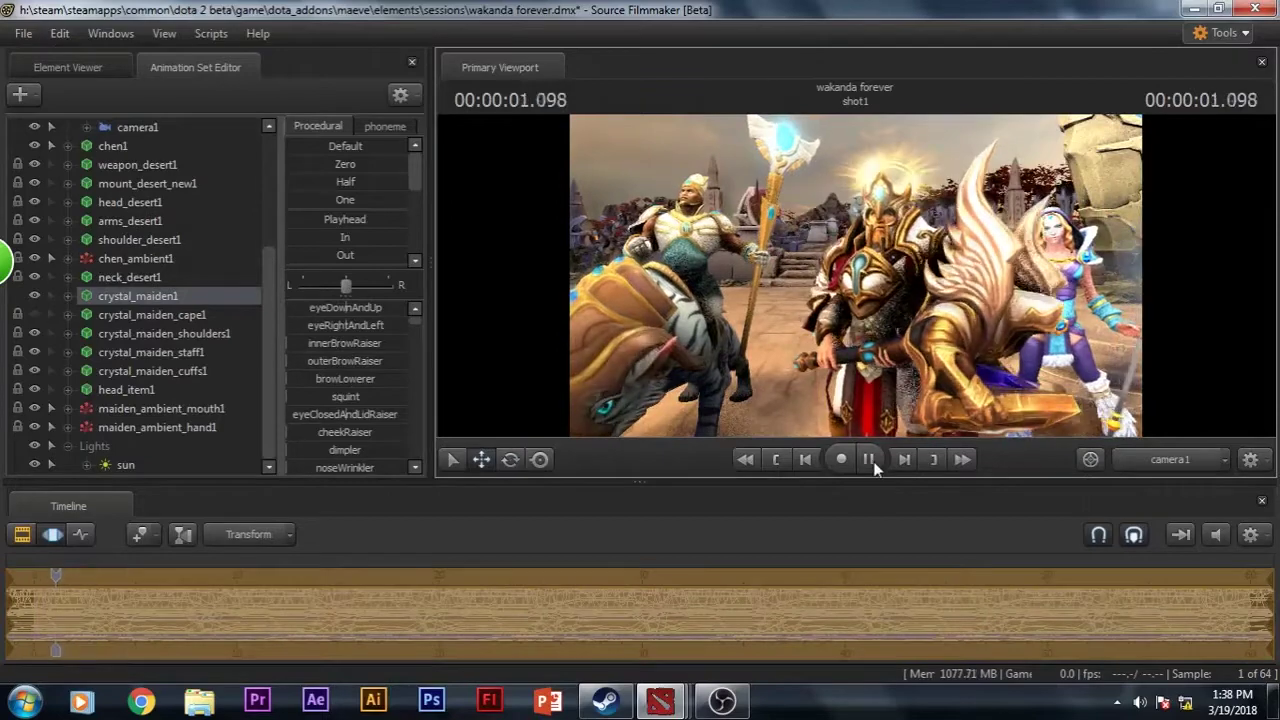
right_click(460, 377)
click(500, 395)
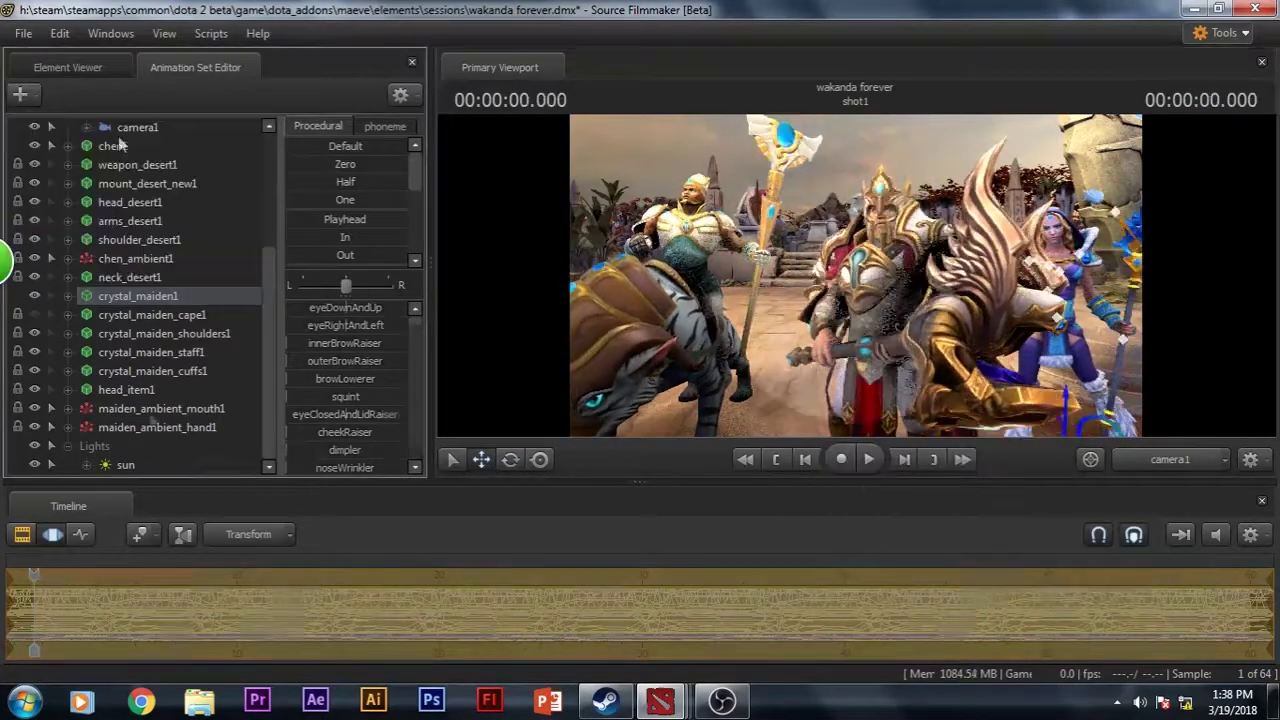
- Add a second light to shot1 and return to the sun light's settings
scroll(335, 422, down, 3)
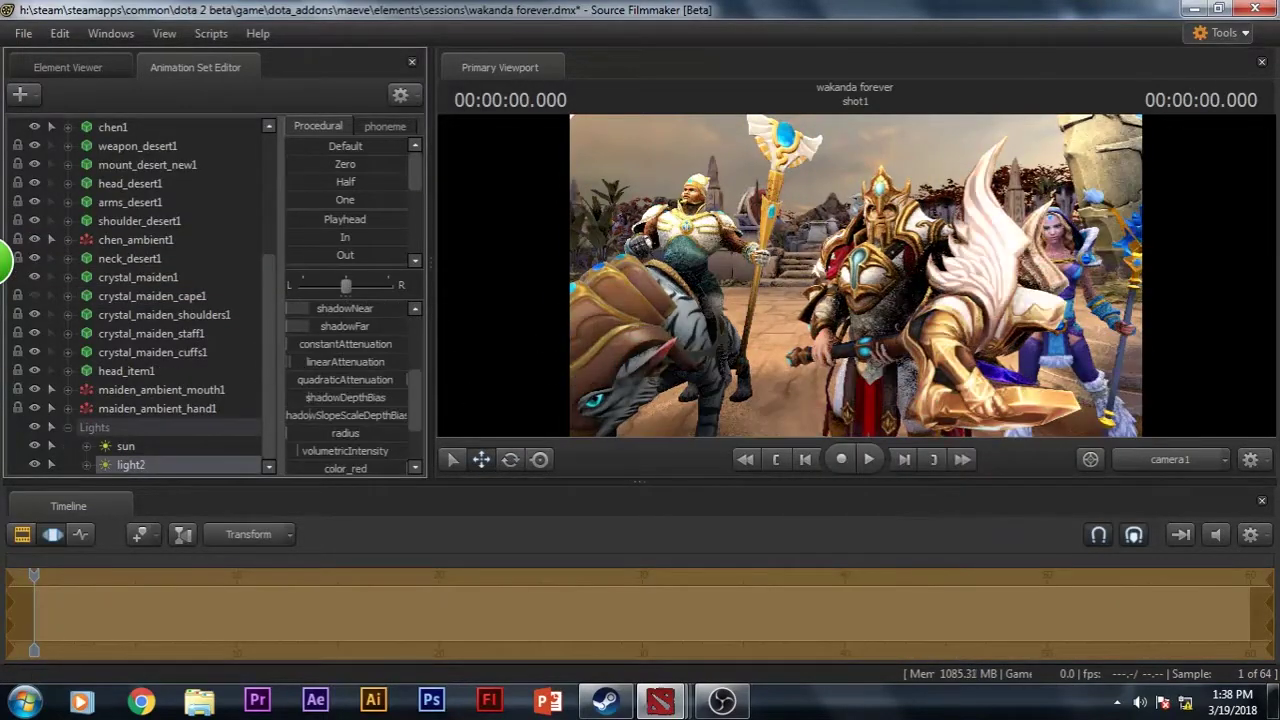
key(Up)
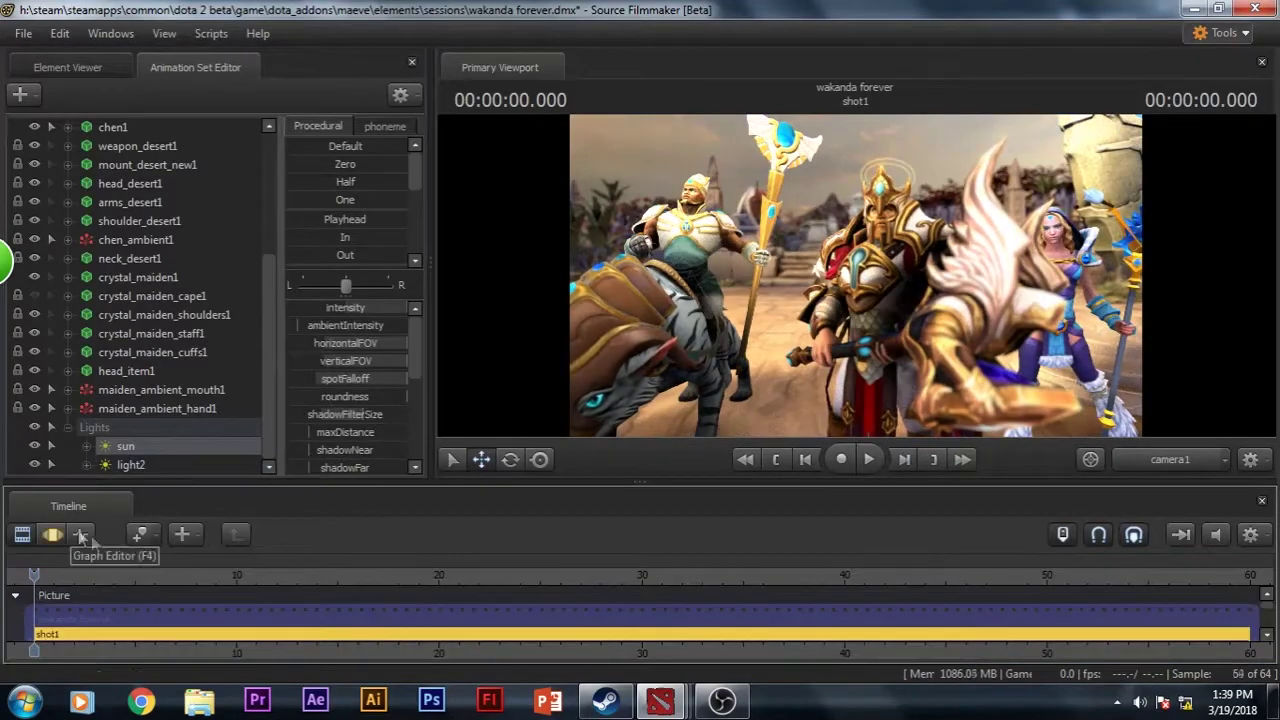
- Keyframe camera1 in shot1 at the start and at about 2 seconds, and play the move back
click(650, 350)
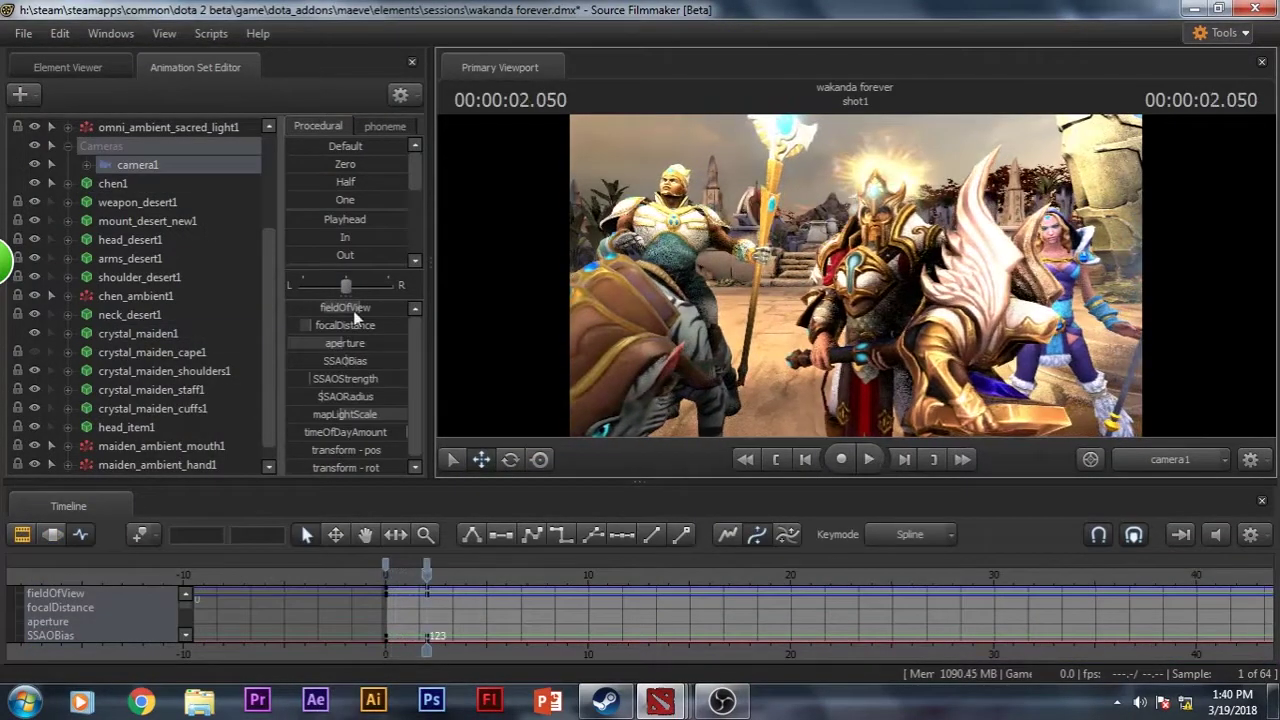
click(869, 459)
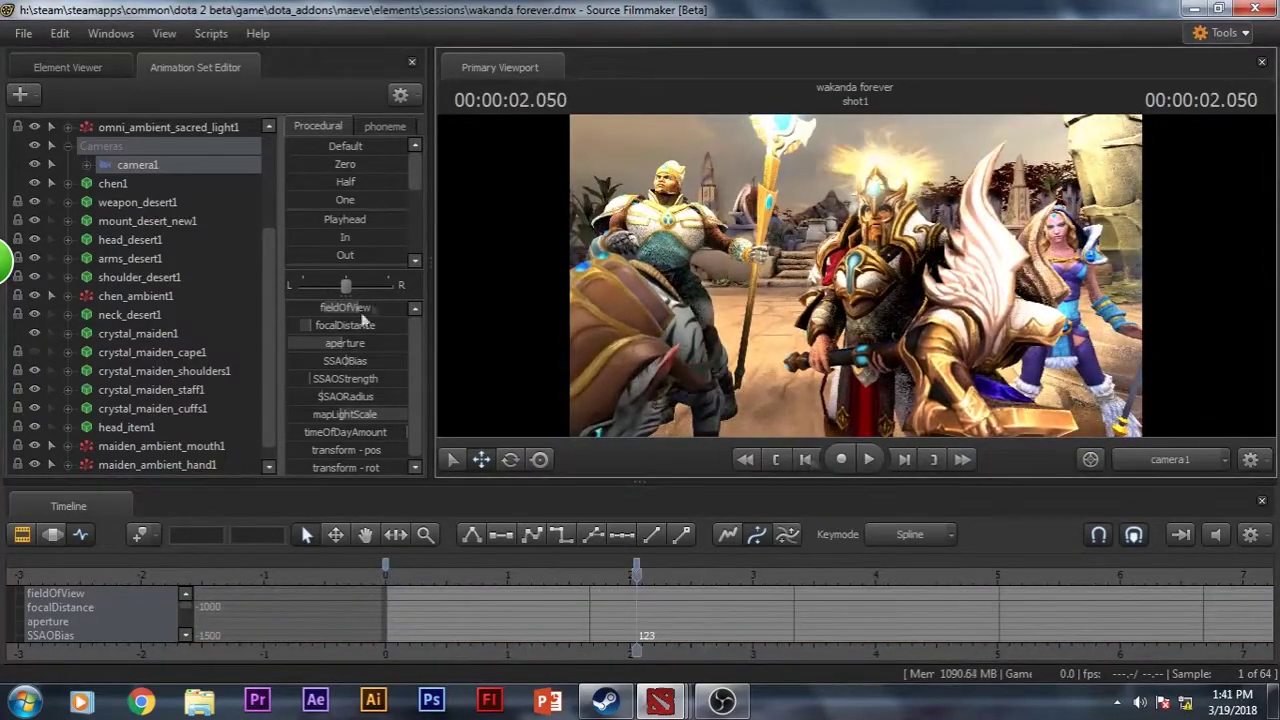
- Split the timeline at 00:00:03.016 to start shot2 and move its view to the palm-lined path
drag(281, 374, 233, 374)
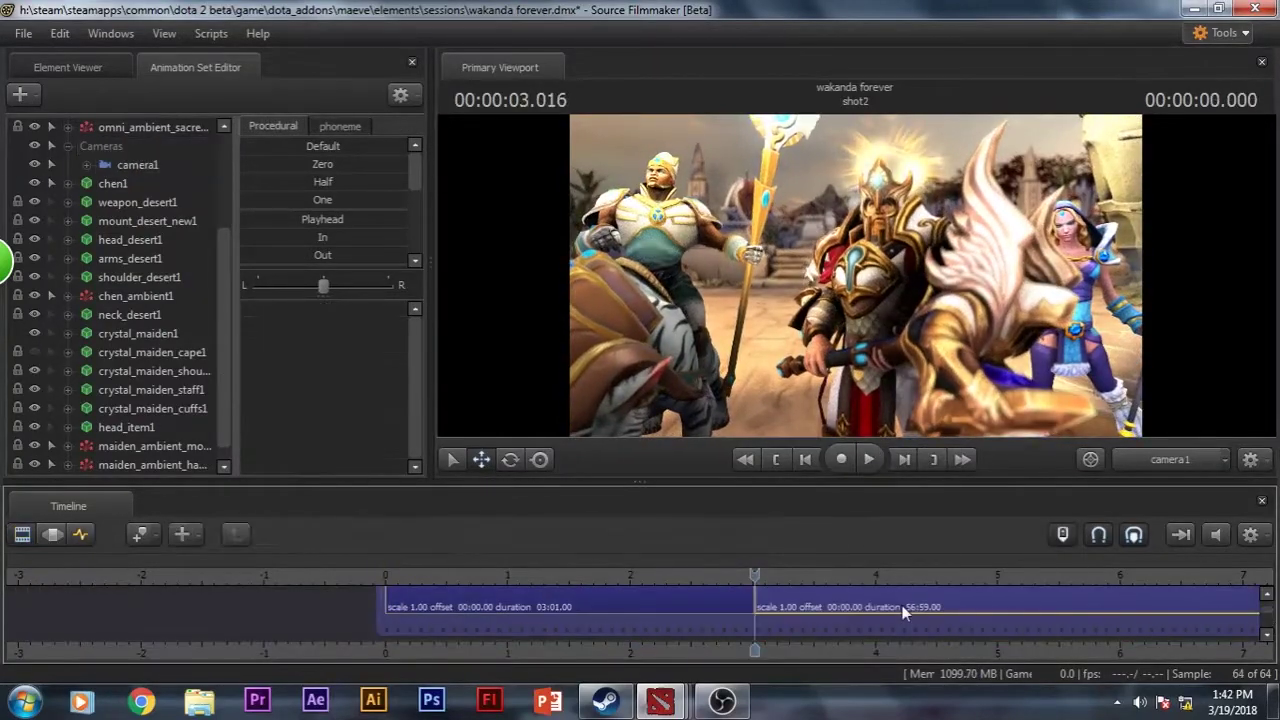
drag(855, 280, 830, 285)
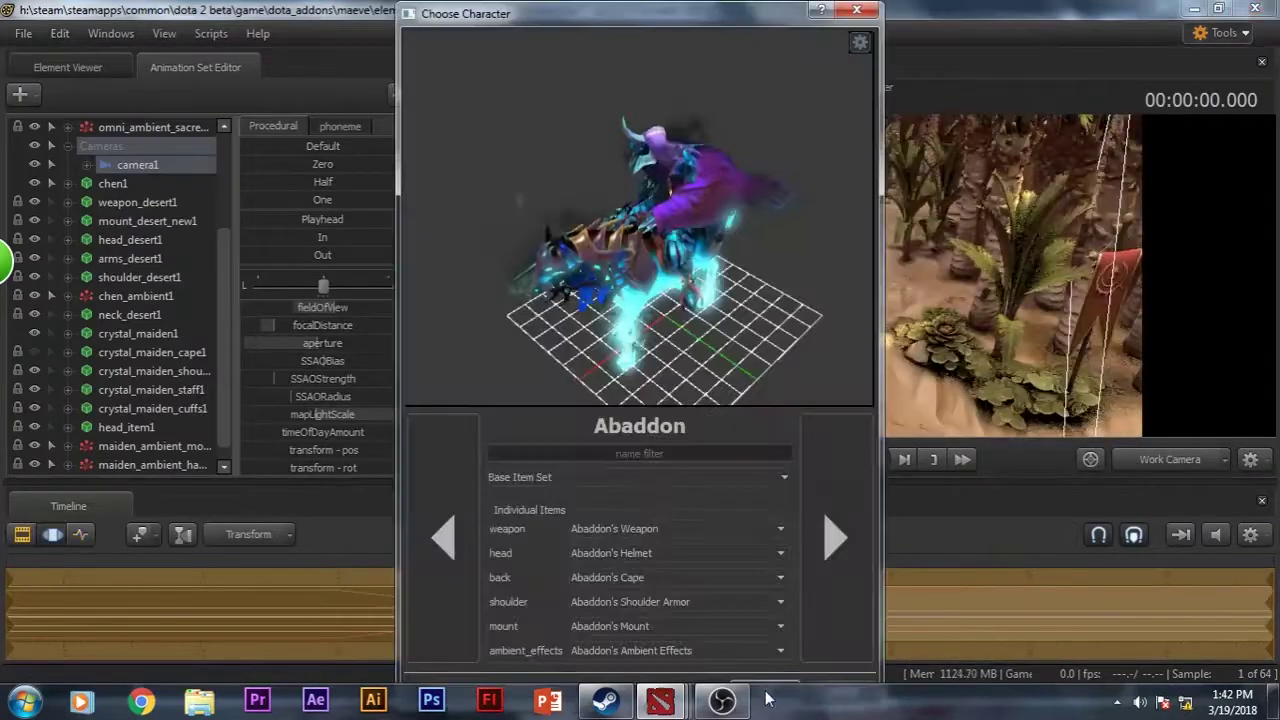
- Find the Dragon Knight for a new character in shot2 by filtering the hero names with "dra"
click(853, 598)
click(851, 598)
click(851, 598)
click(851, 598)
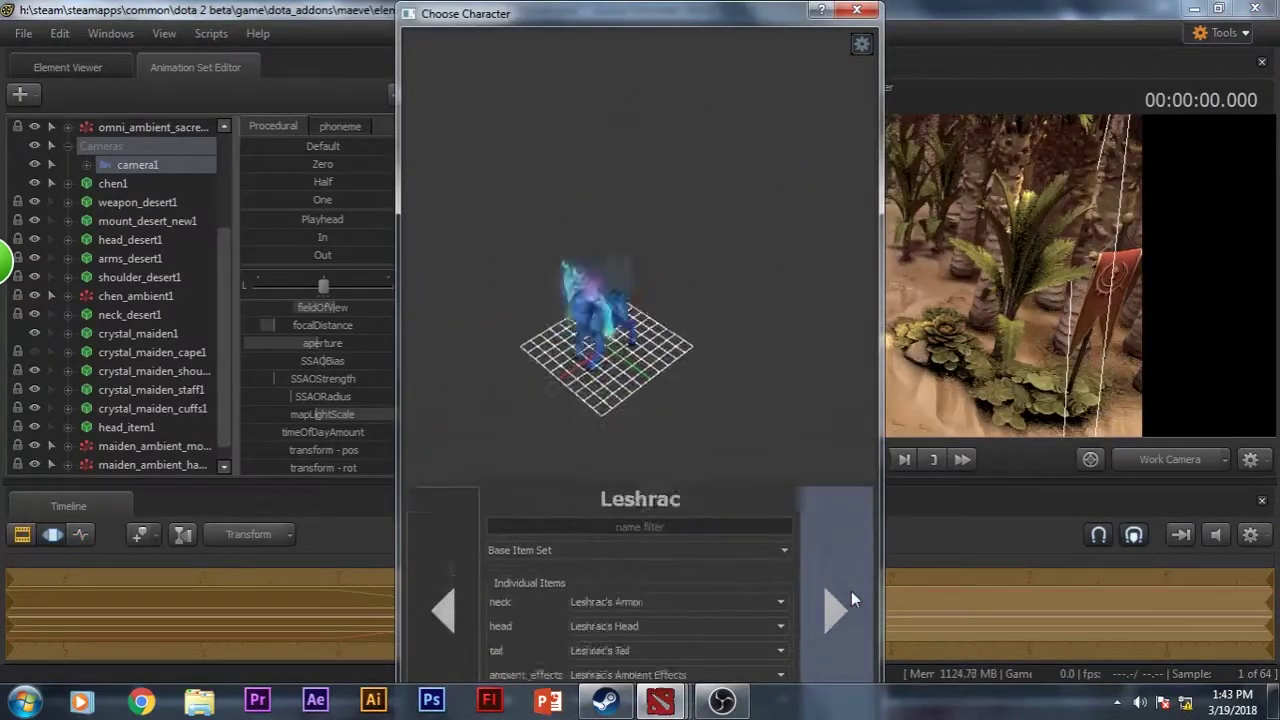
click(851, 598)
click(851, 598)
click(640, 550)
text(dra)
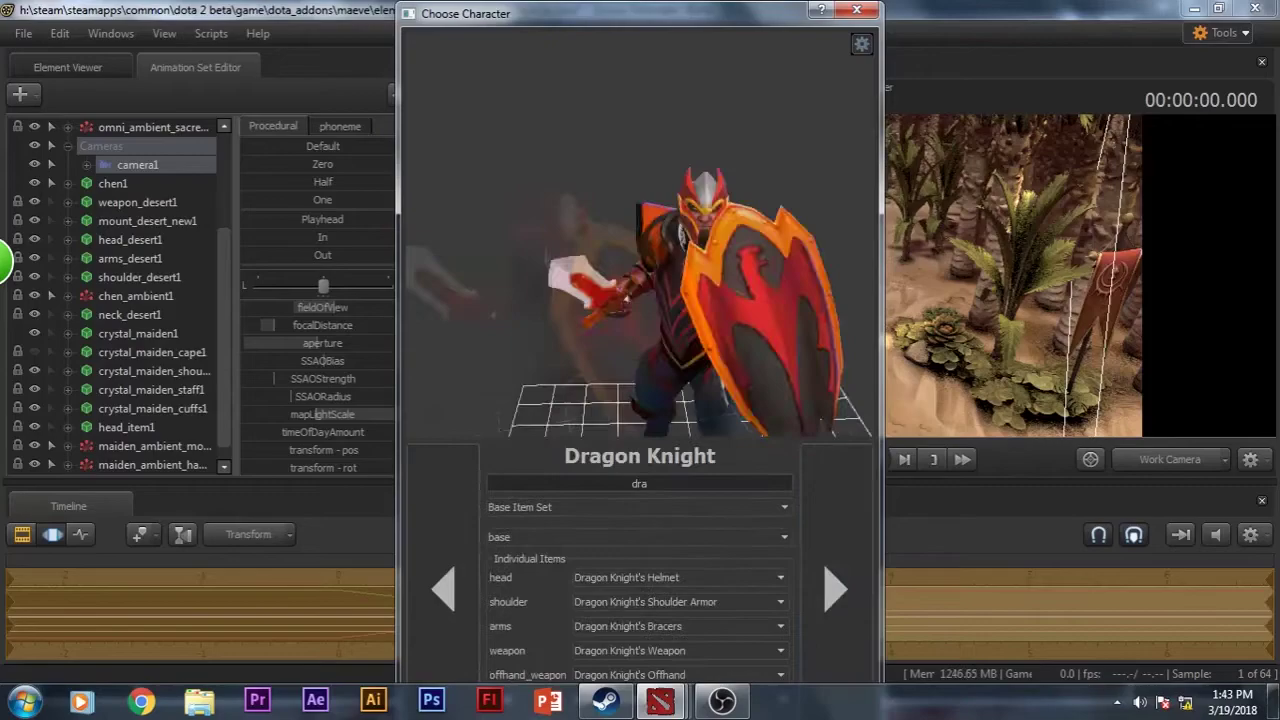
- Try several item sets on the Dragon Knight, including Outland Ravager
click(640, 507)
click(593, 572)
click(620, 507)
click(555, 585)
click(620, 507)
click(548, 597)
click(620, 507)
click(521, 609)
click(620, 507)
click(577, 621)
click(620, 507)
click(580, 597)
click(620, 507)
click(575, 609)
click(620, 507)
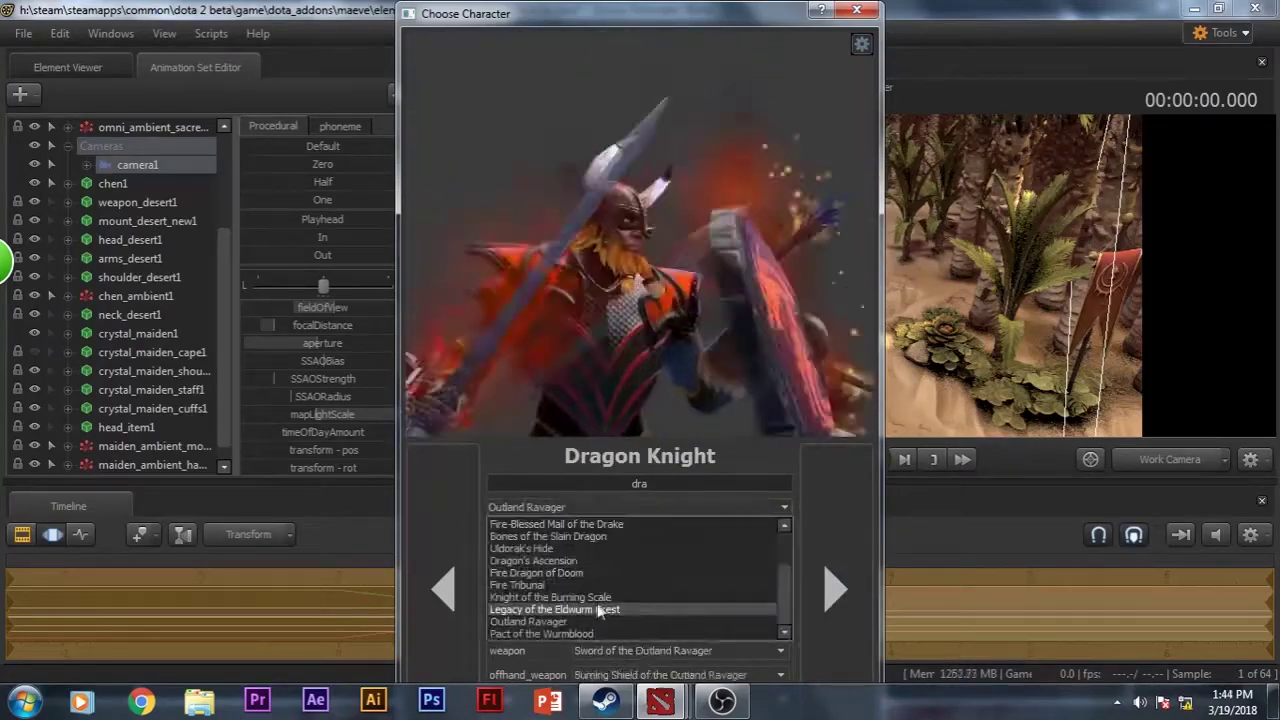
click(560, 621)
- Set the Dragon Knight to the Base Item Set and add the character to shot2
scroll(606, 509, up, 10)
click(606, 509)
click(560, 525)
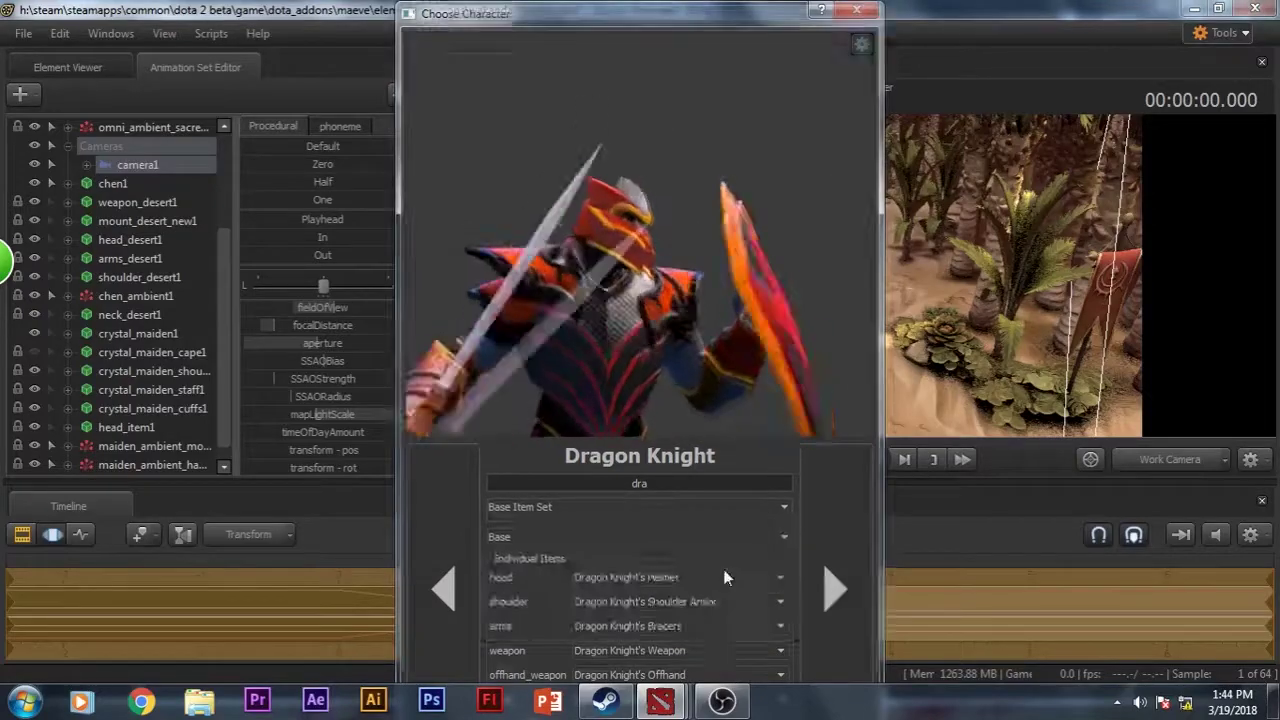
key(Return)
- Import a sequence onto dragon_knight1 in shot2, preview it, and replace it with another imported sequence
right_click(140, 352)
click(343, 569)
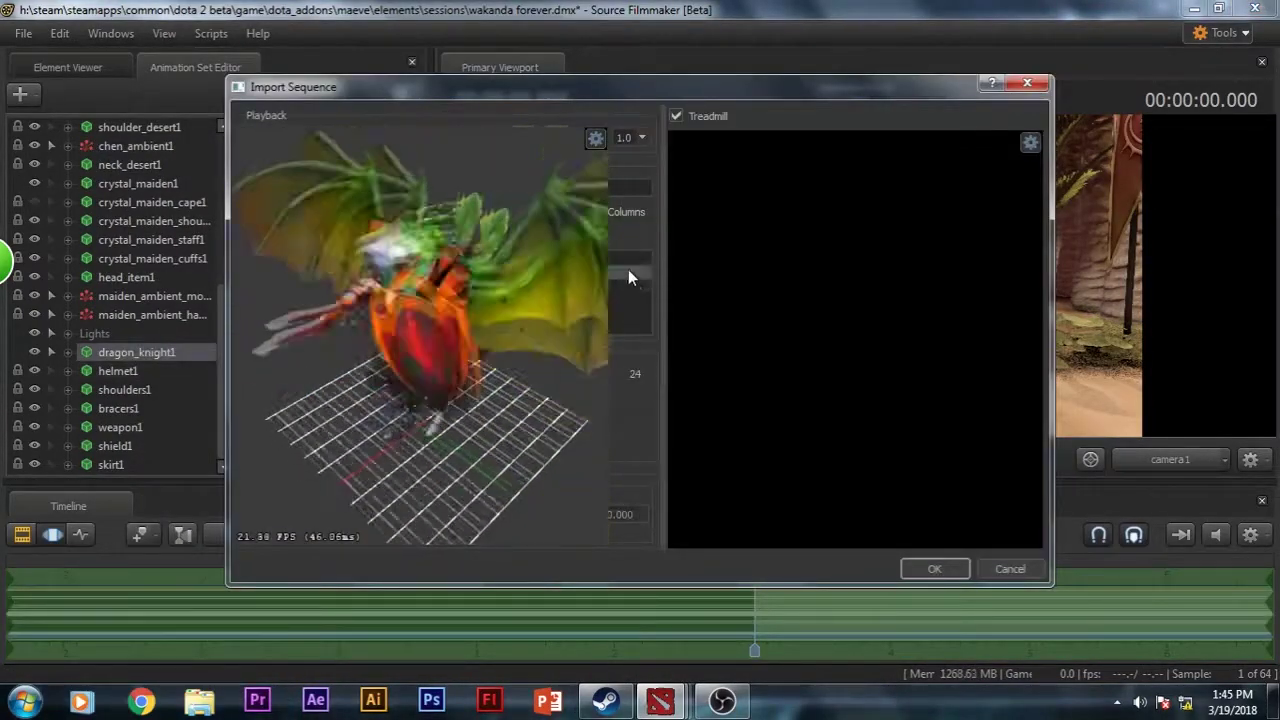
key(Return)
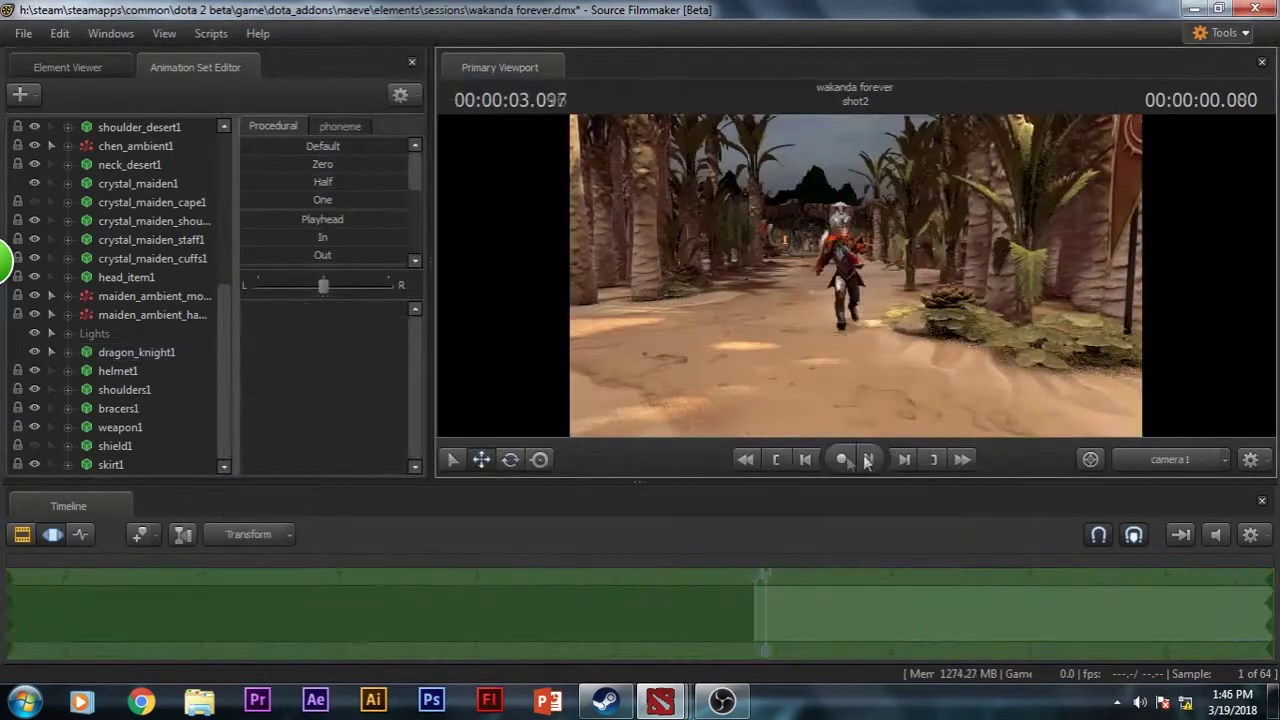
right_click(140, 352)
click(234, 467)
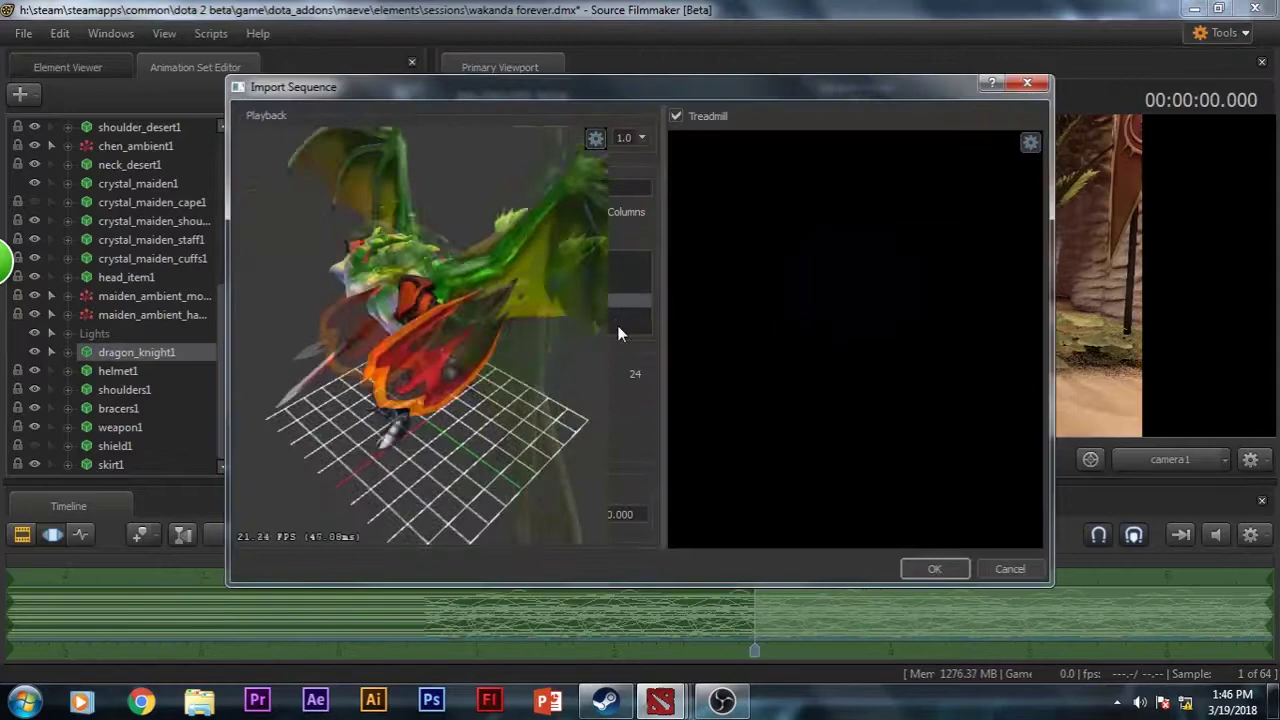
key(Return)
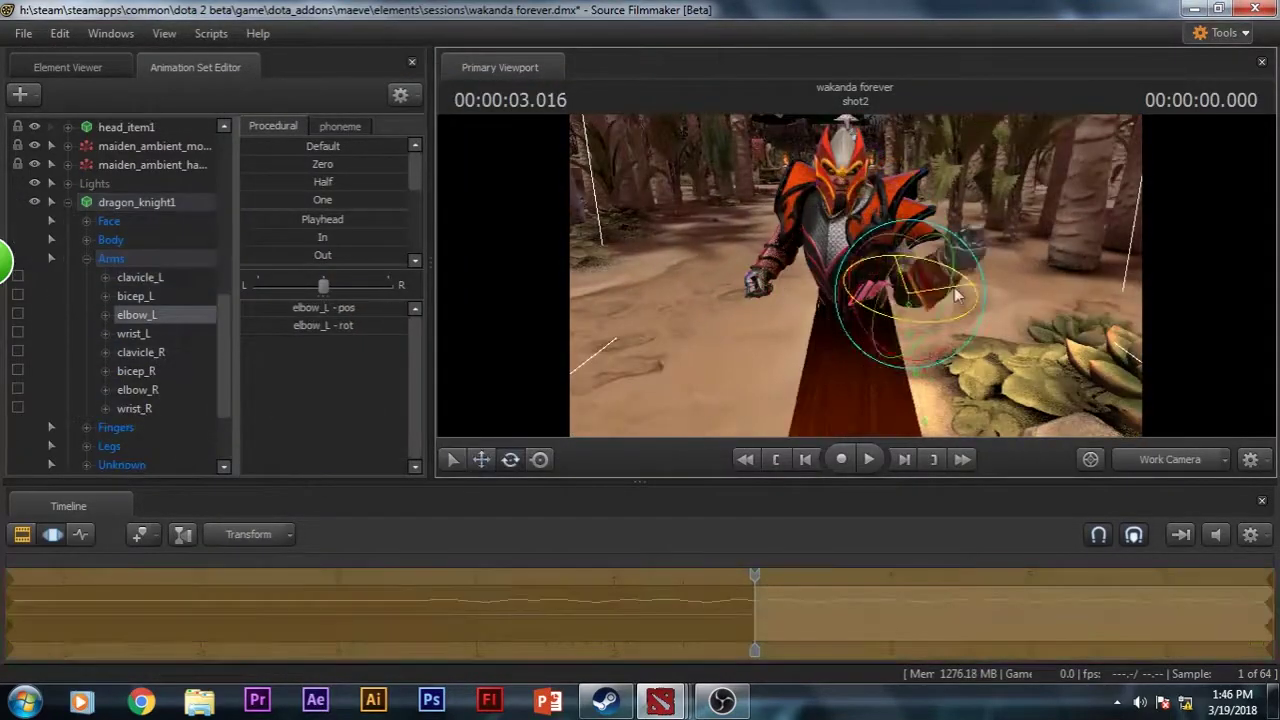
- Reposition dragon_knight1 on the palm-lined path in shot2 and scrub through the movement from camera1
drag(763, 562, 806, 590)
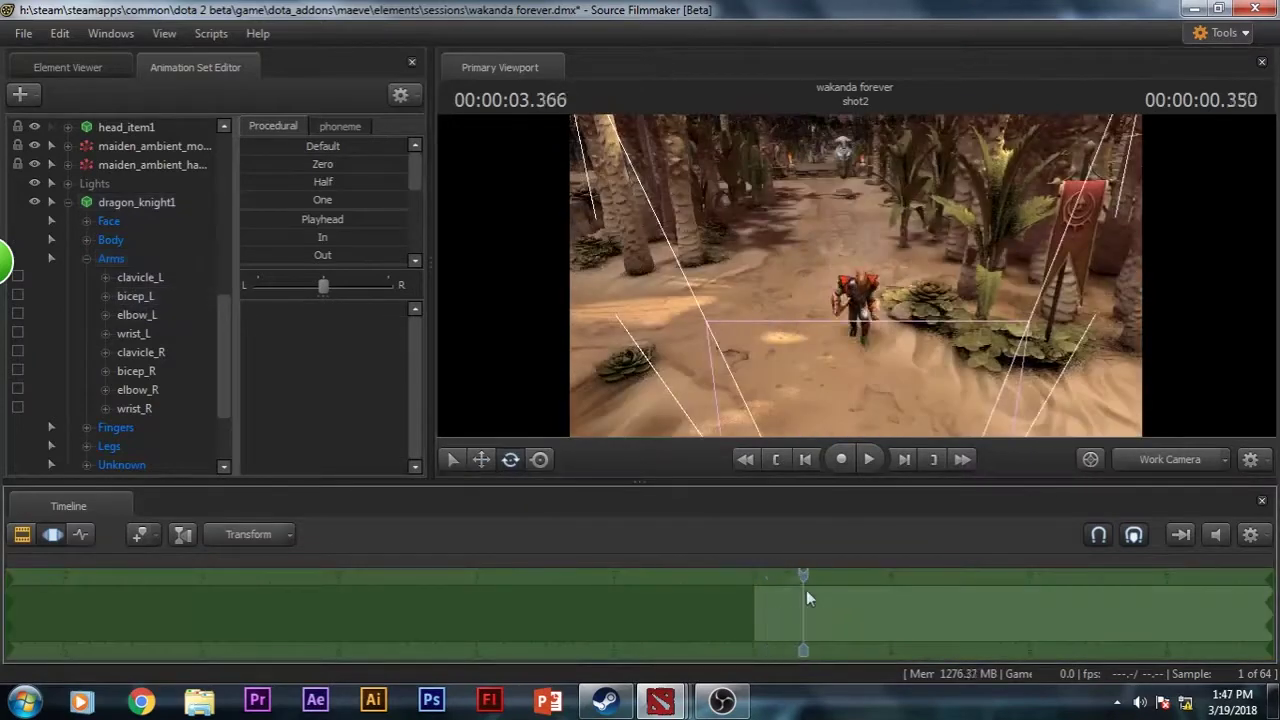
click(1143, 459)
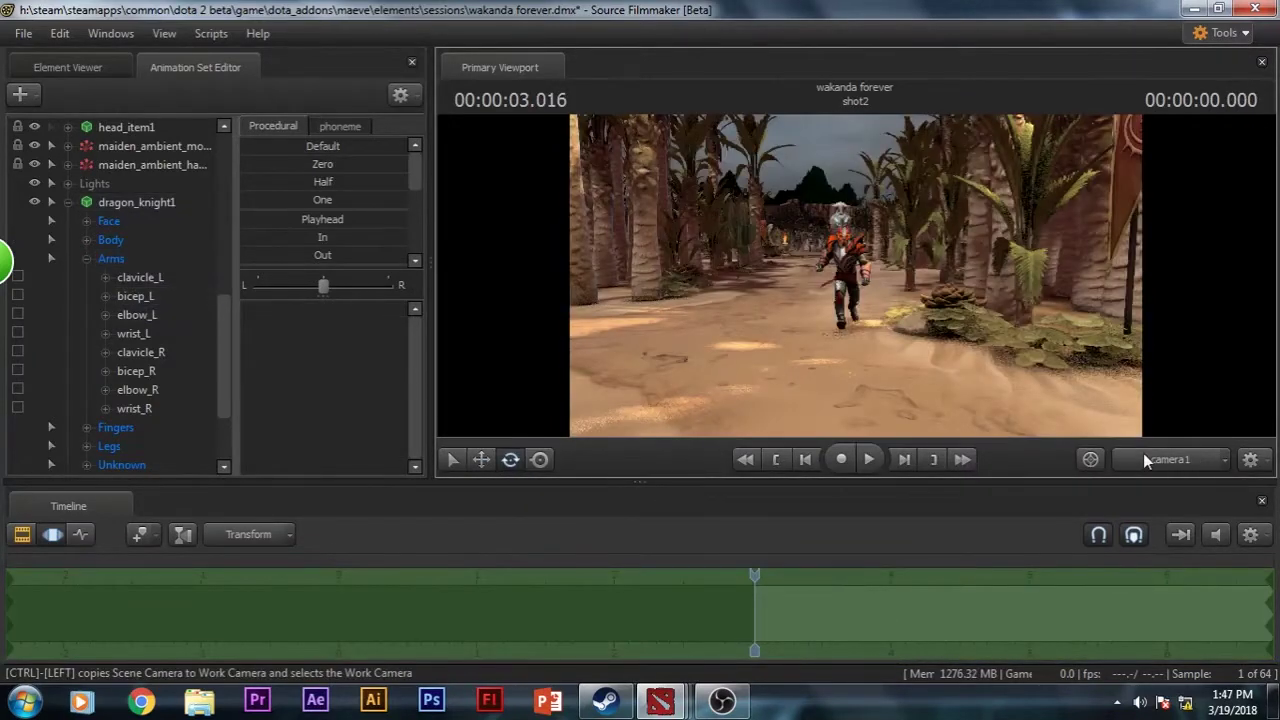
click(136, 202)
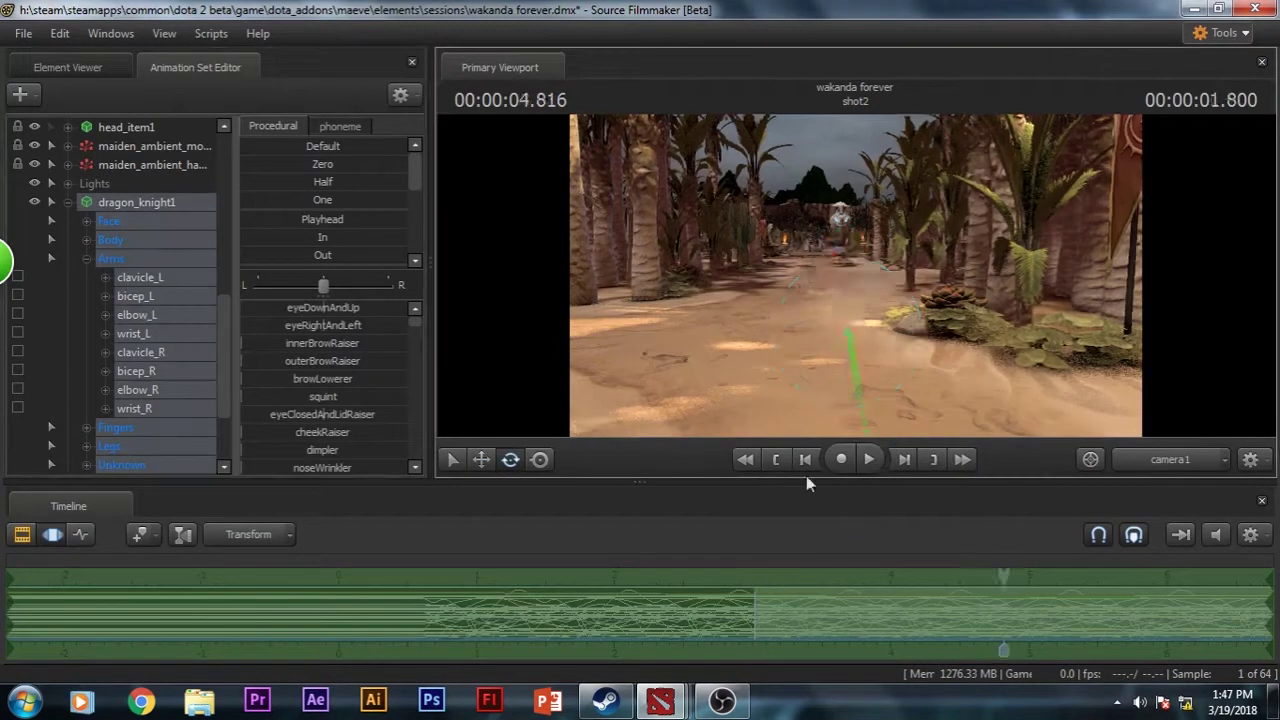
click(1154, 459)
click(1212, 458)
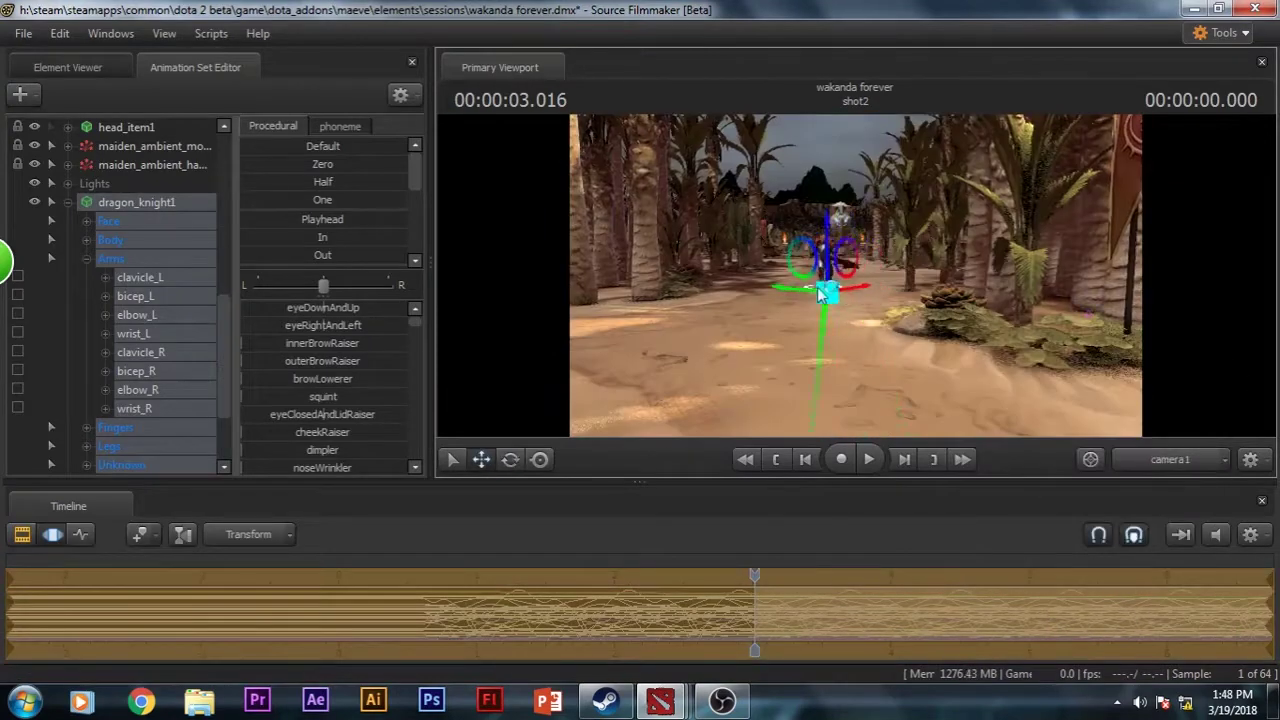
drag(755, 592, 960, 599)
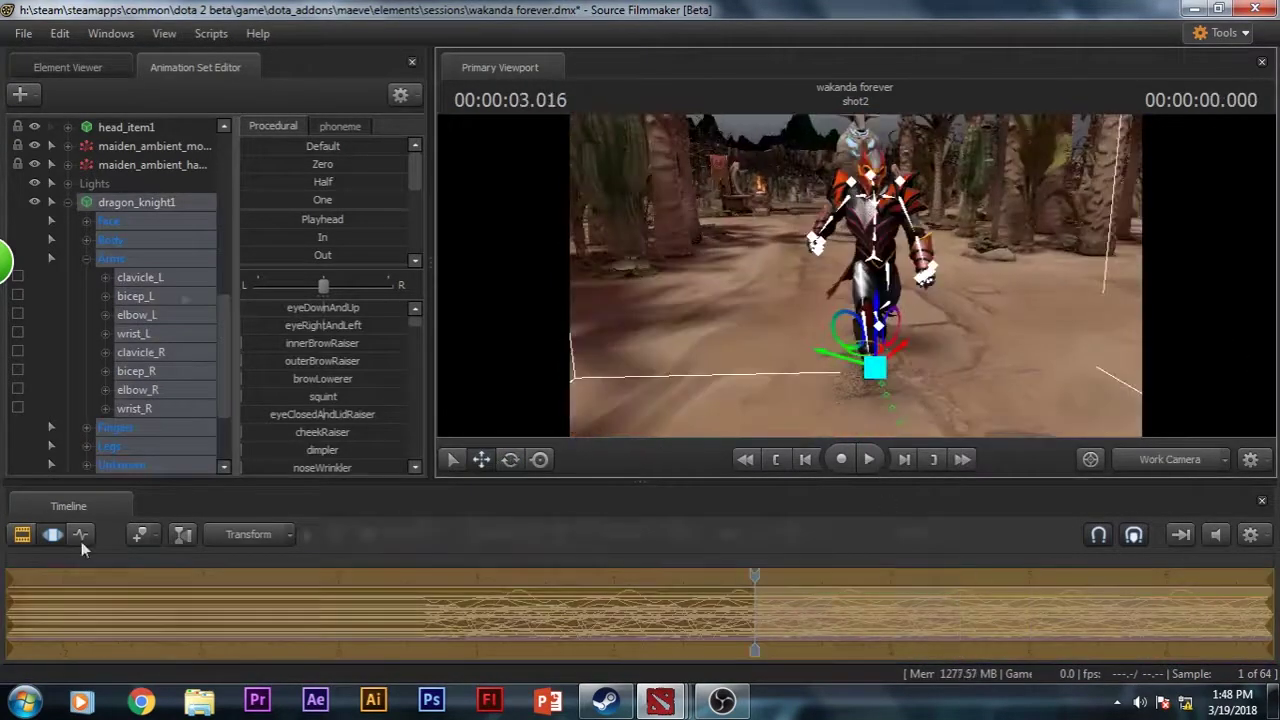
- Pose dragon_knight1's left arm in shot2 by rotating elbow_L and bicep_L, and play back the movement
click(80, 534)
key(e)
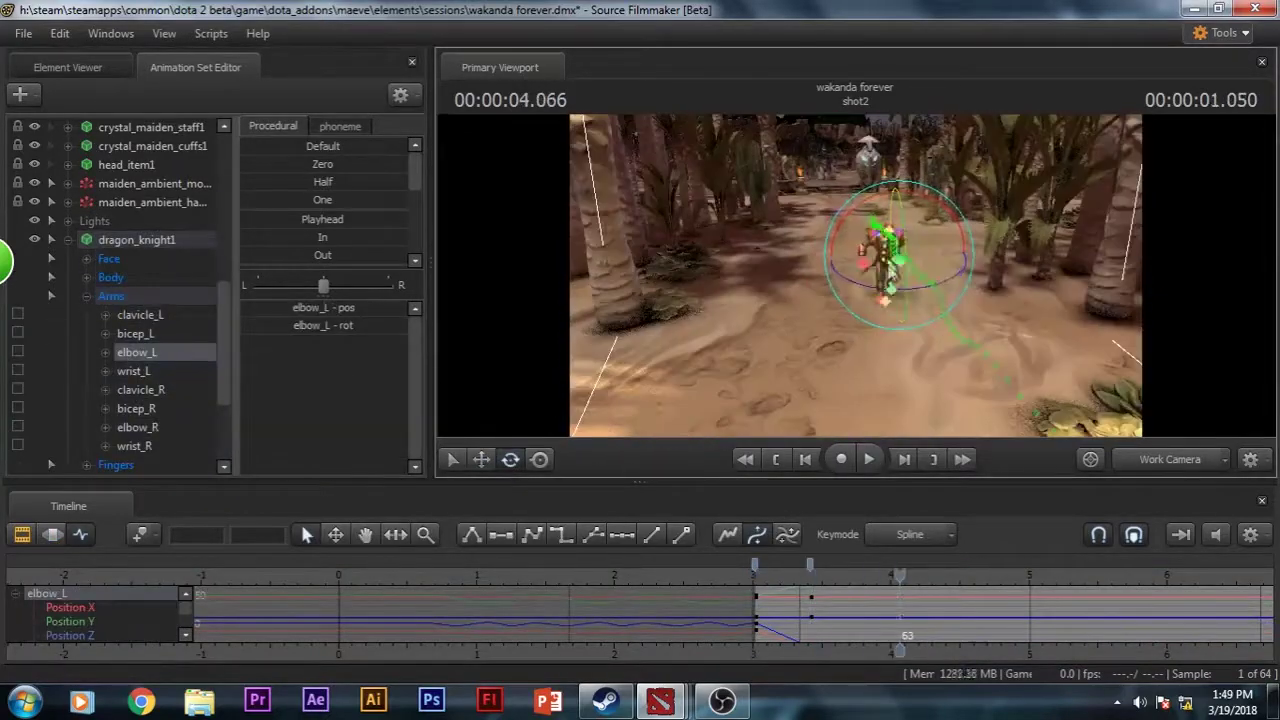
click(870, 462)
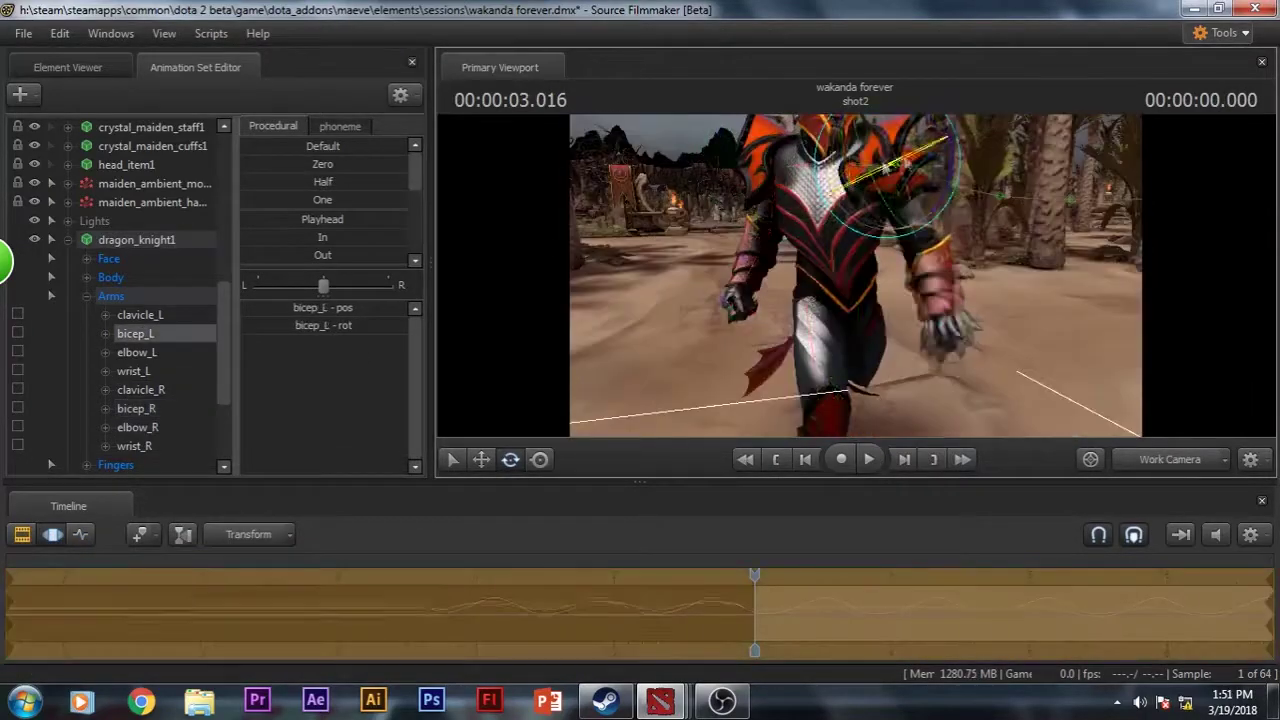
click(870, 460)
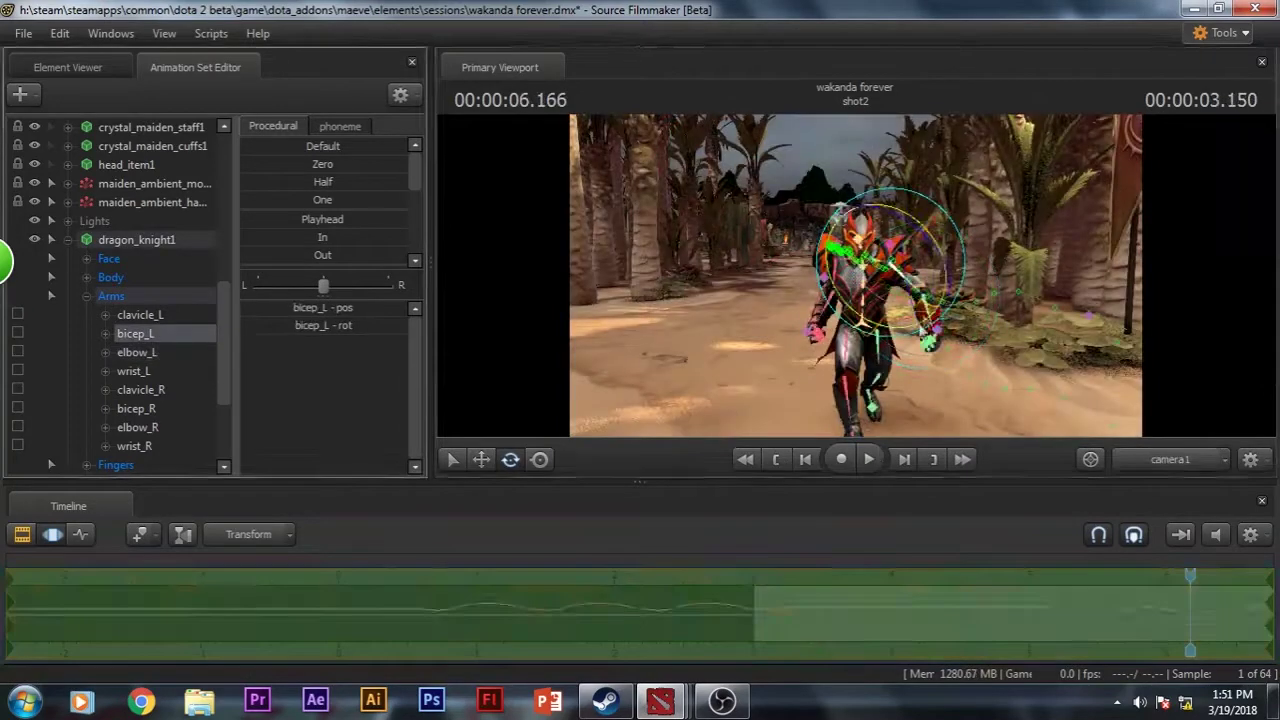
drag(920, 330, 925, 235)
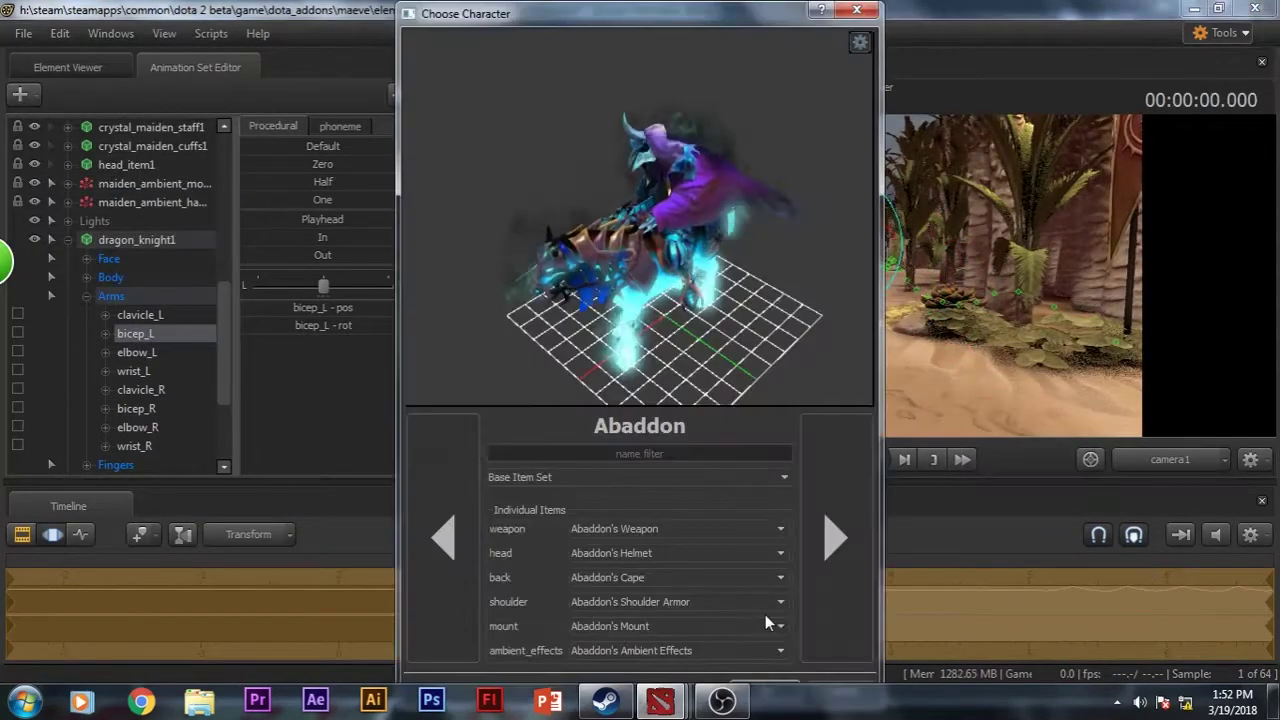
- Find the Legion Commander for another new character by filtering the hero names with "le"
click(848, 575)
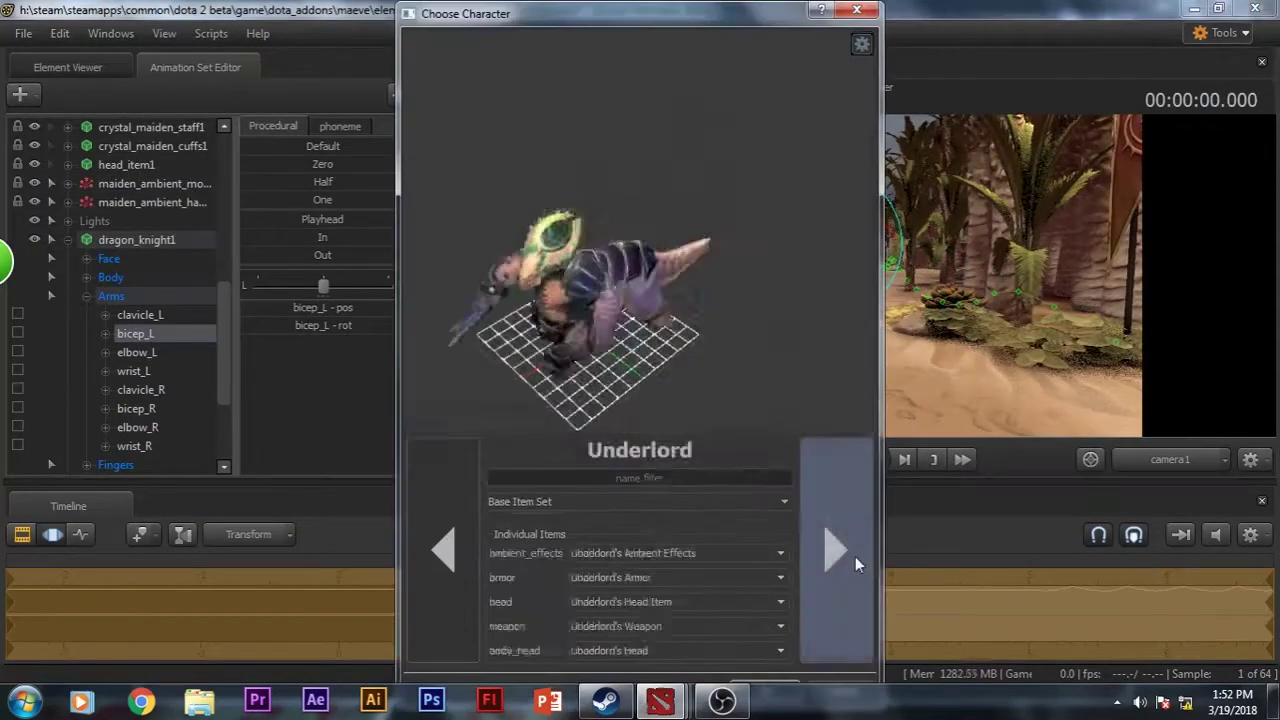
click(848, 575)
click(848, 575)
click(848, 575)
click(848, 575)
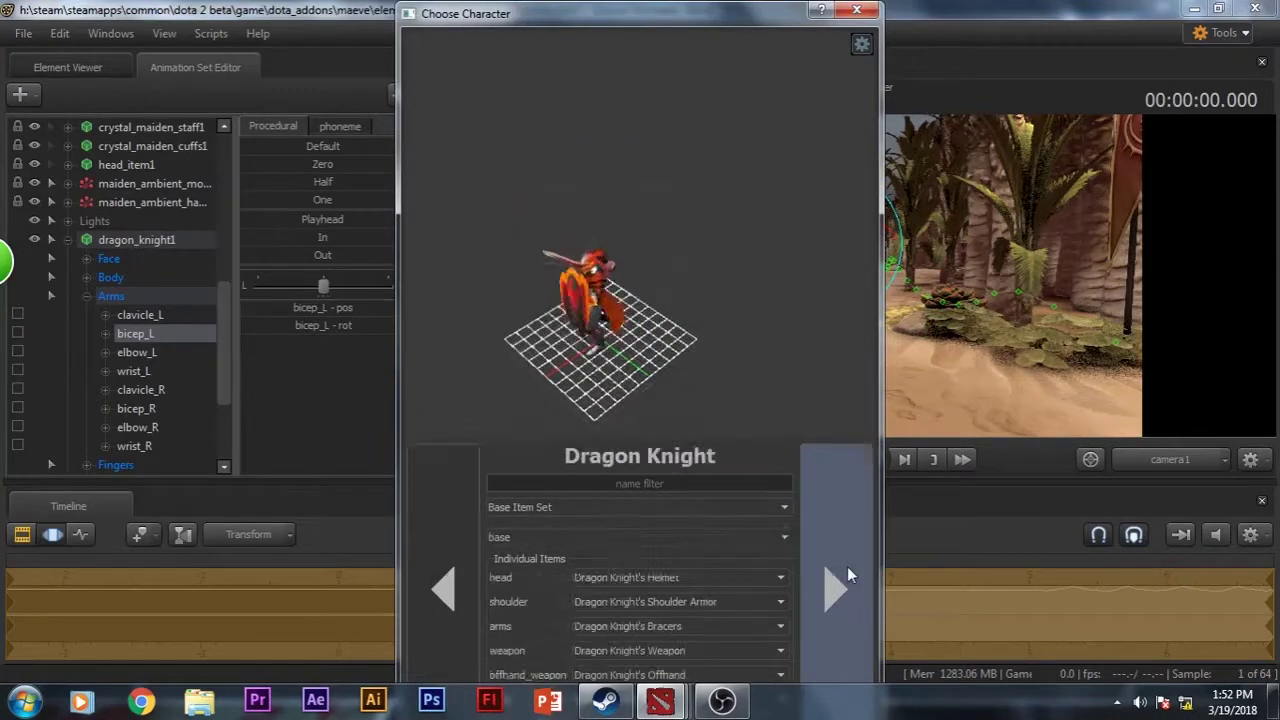
click(848, 575)
click(848, 575)
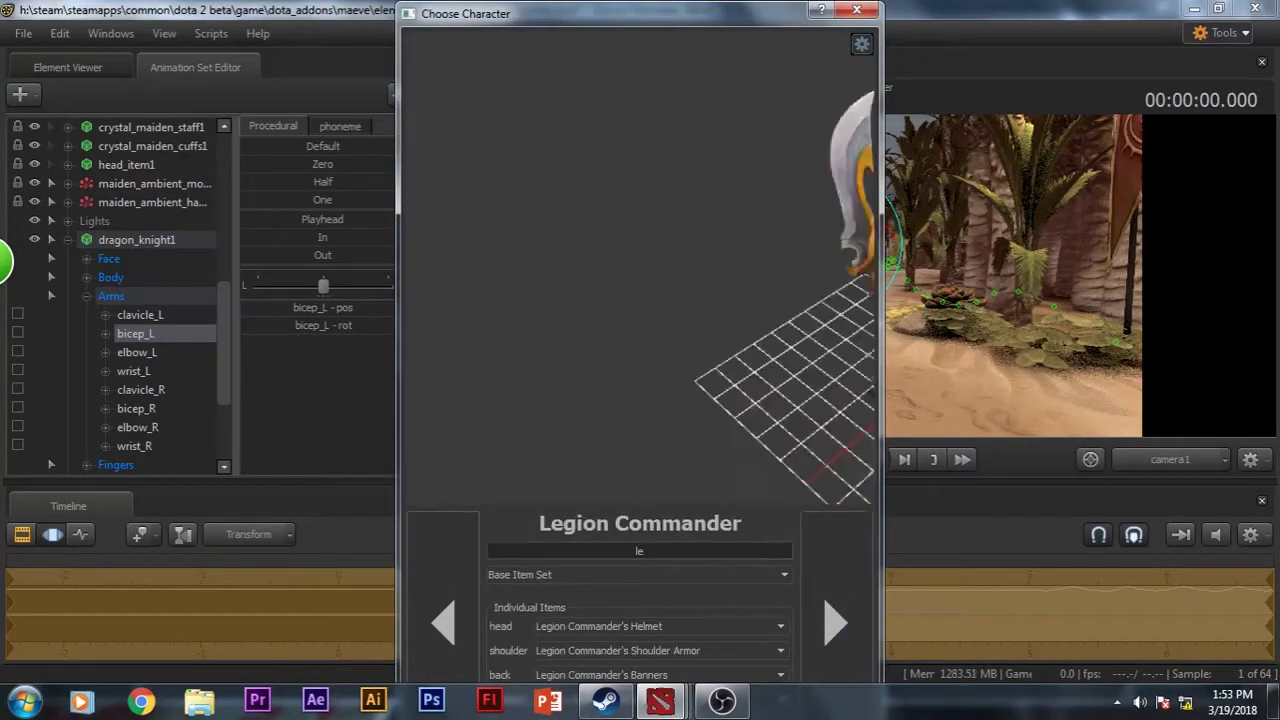
- Equip the Legion Commander with the dragon item set that has the twin dragon banner and add her to shot2
scroll(633, 575, down, 10)
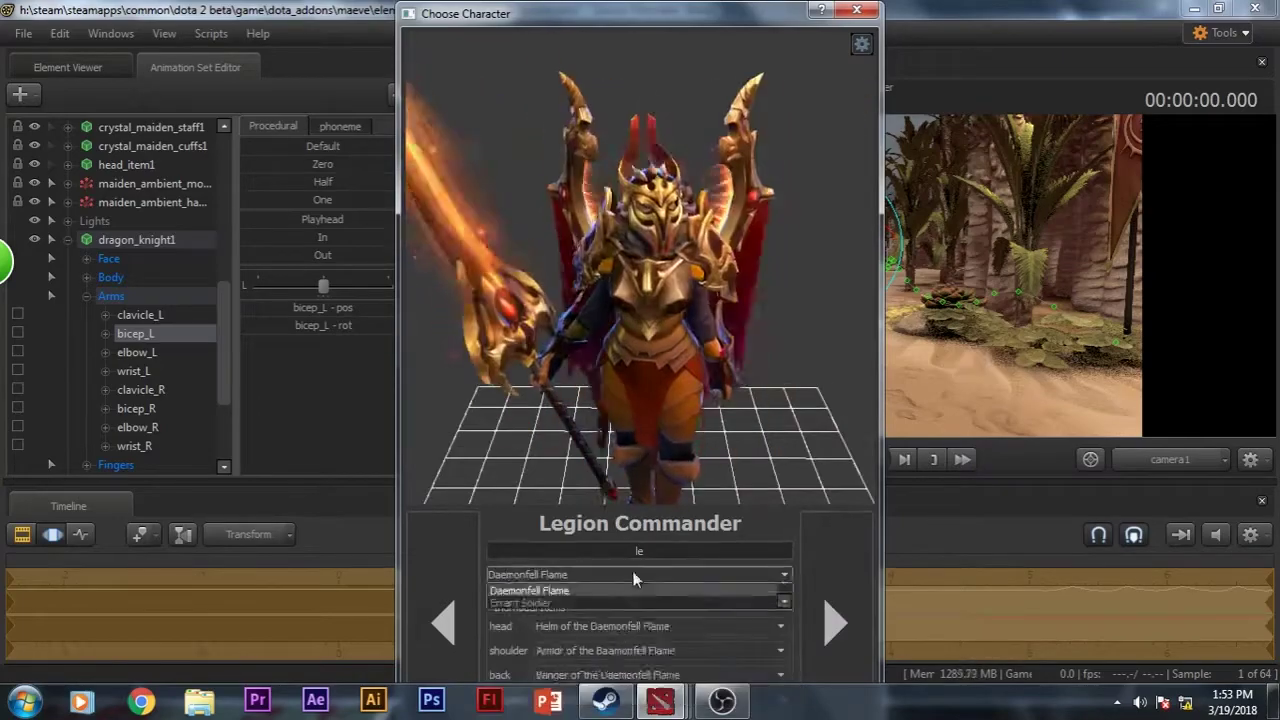
scroll(633, 578, down, 3)
key(Return)
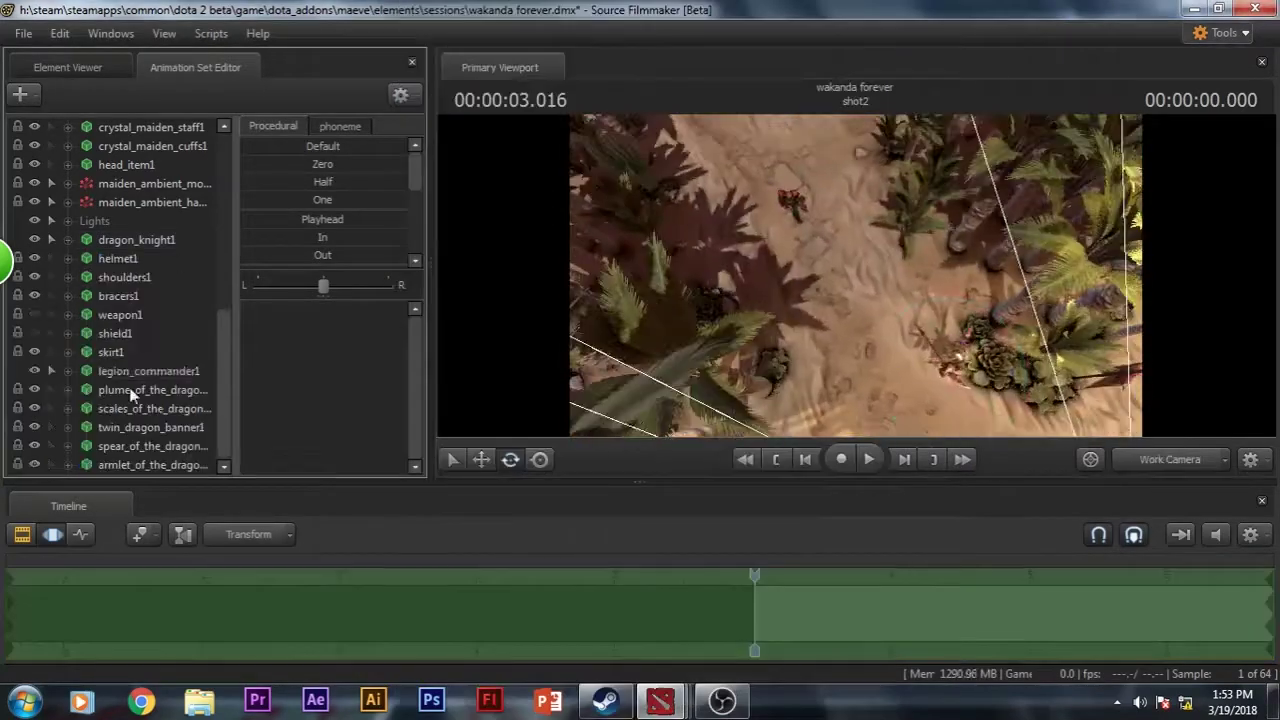
- Import a movement sequence onto legion_commander1 and position her on the path near dragon_knight1 in shot2
click(130, 371)
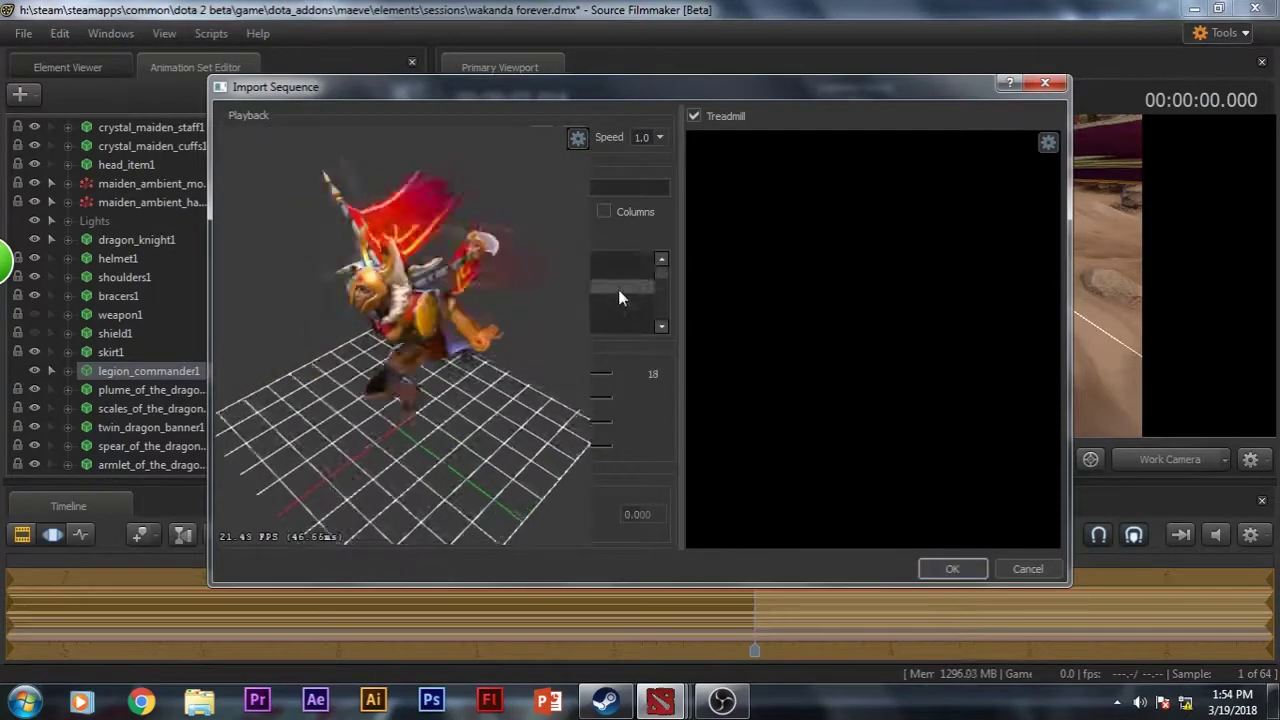
click(952, 568)
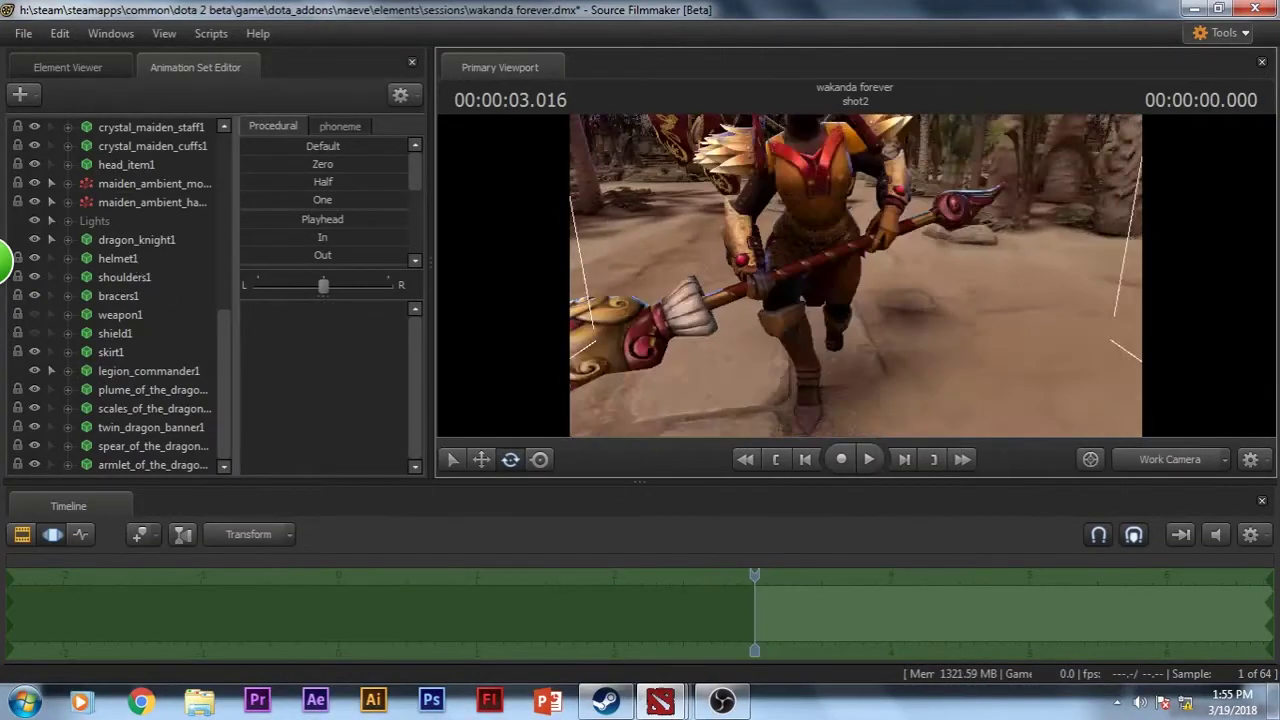
click(148, 371)
key(F4)
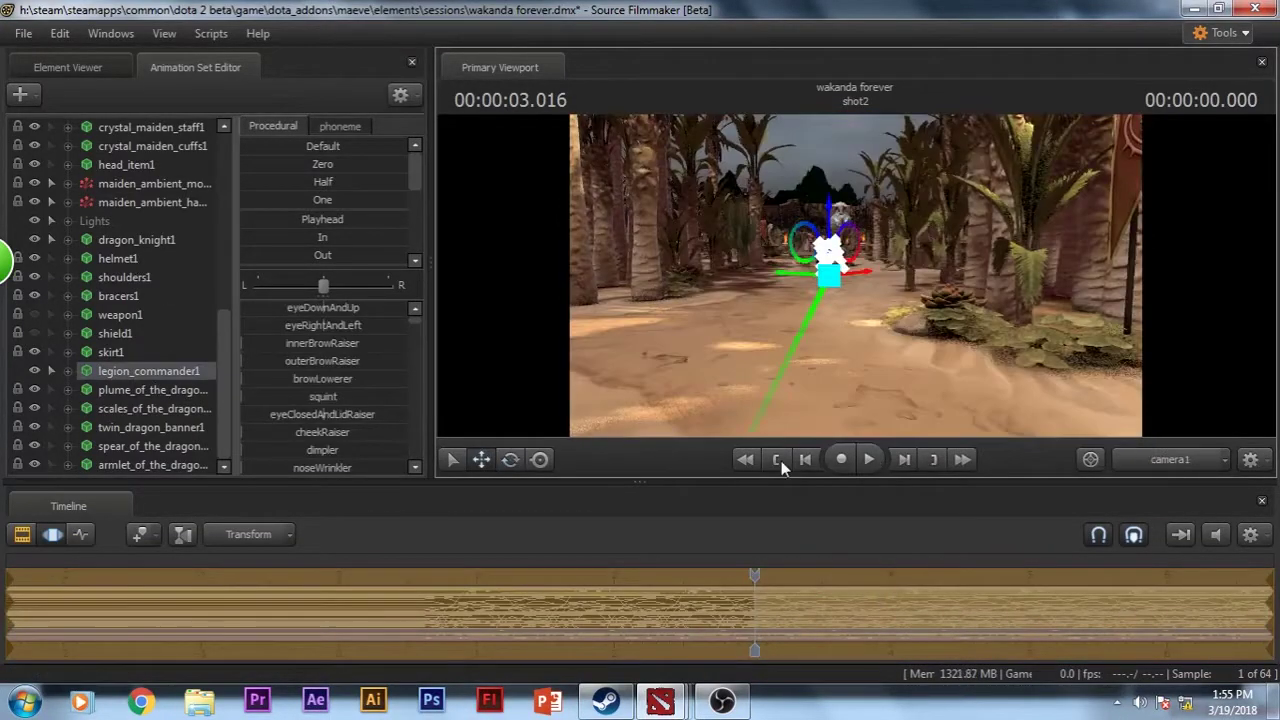
key(F4)
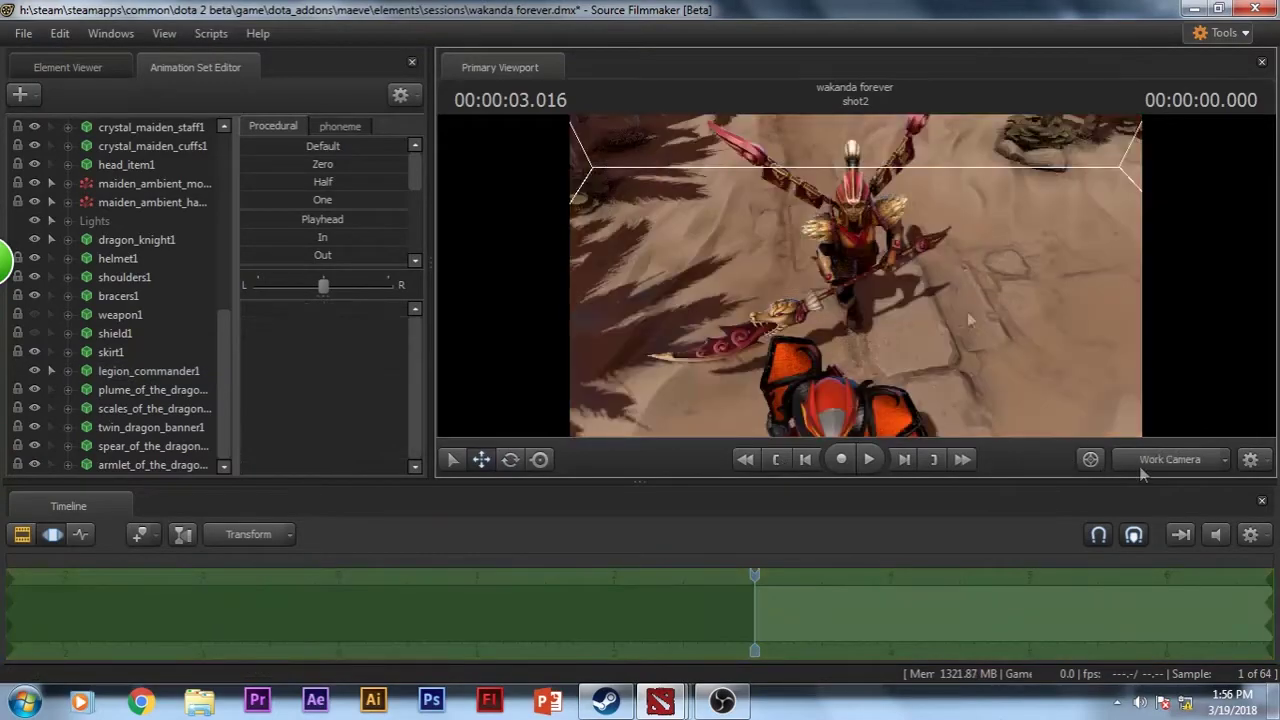
double_click(148, 371)
- Try adding Sven to shot2 by filtering the hero names with "sve", position him near the Dragon Knight, and play back the movement
click(835, 590)
click(835, 590)
click(837, 620)
click(837, 620)
click(837, 620)
click(837, 620)
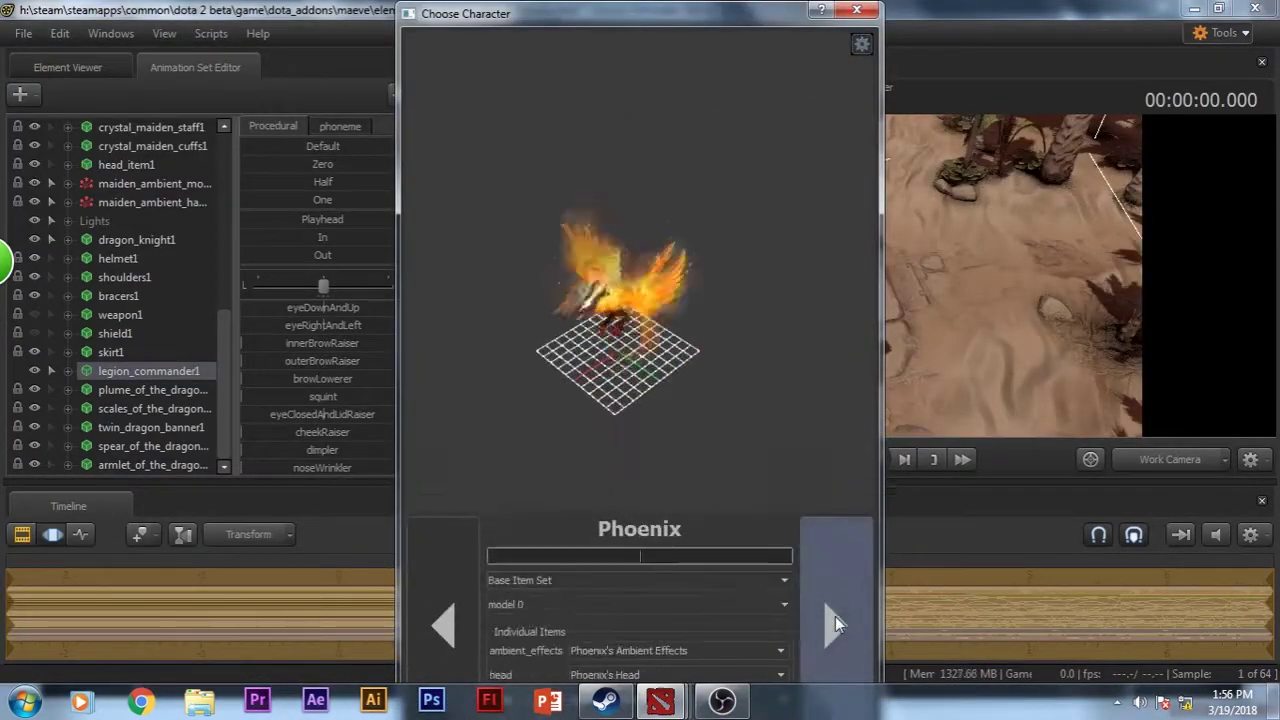
text(sve)
click(640, 550)
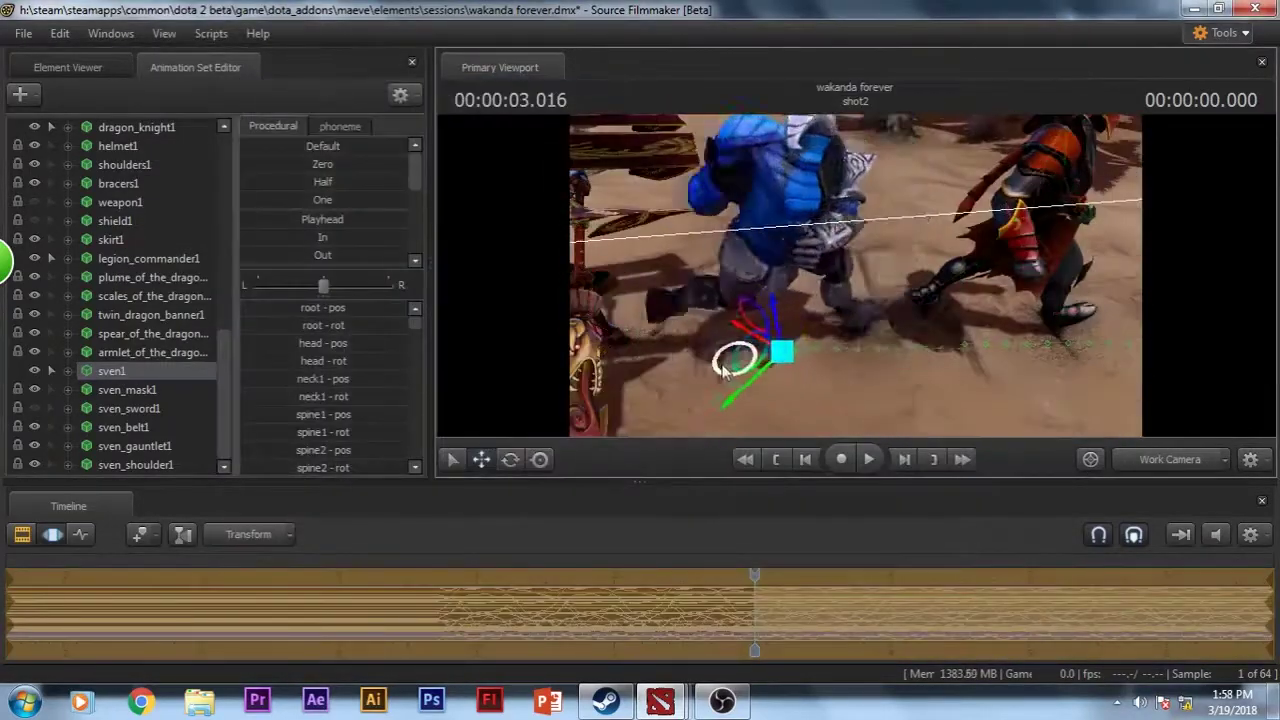
click(868, 459)
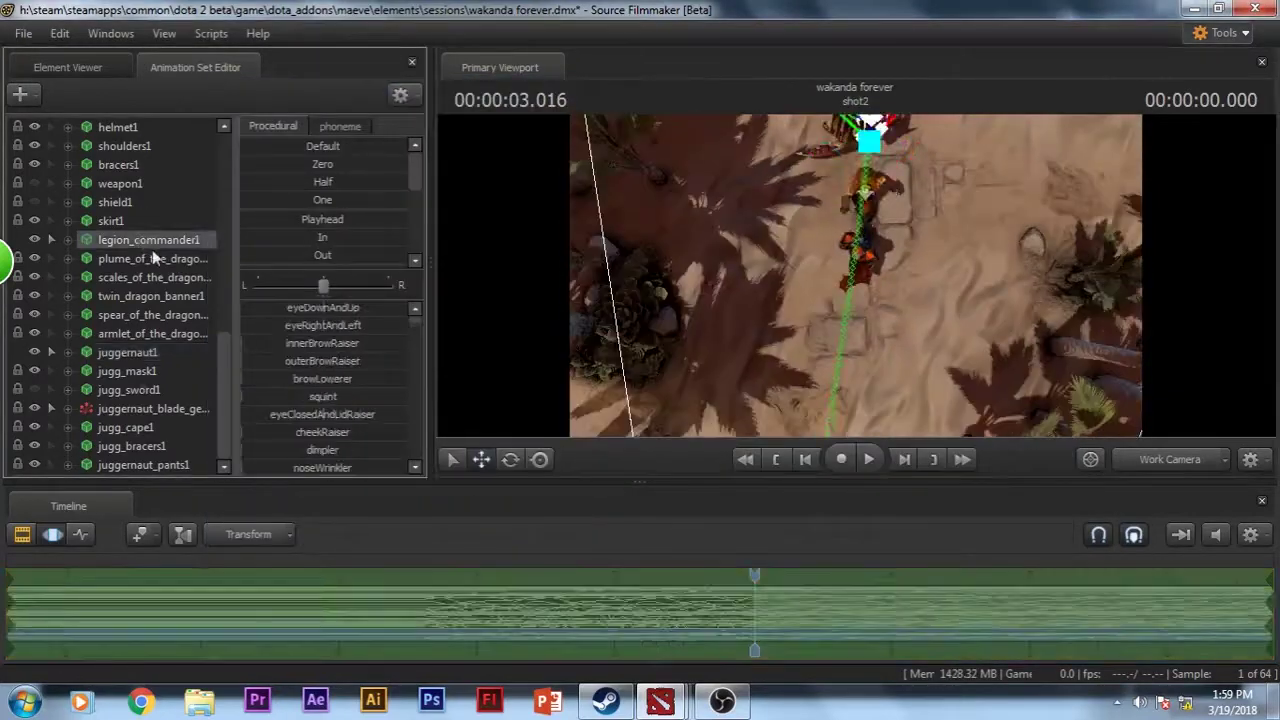
- Select juggernaut1 in shot2 and review the shot3 view from camera1
click(127, 352)
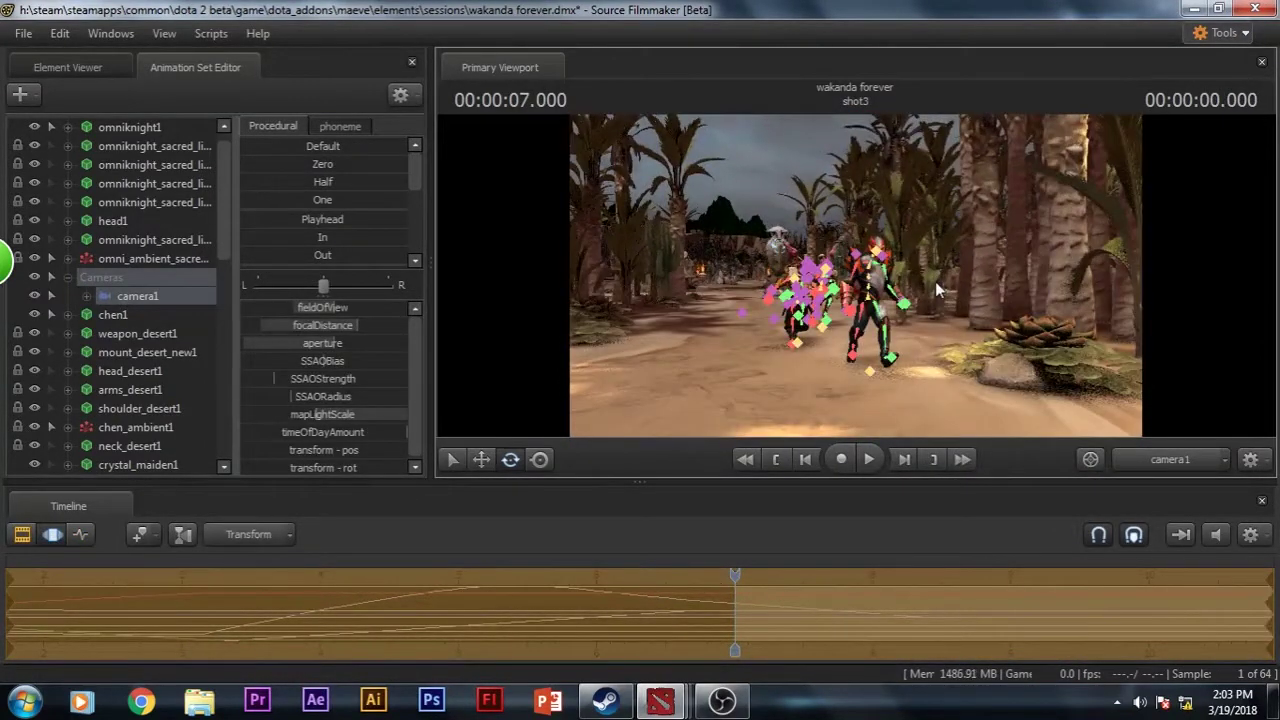
click(806, 460)
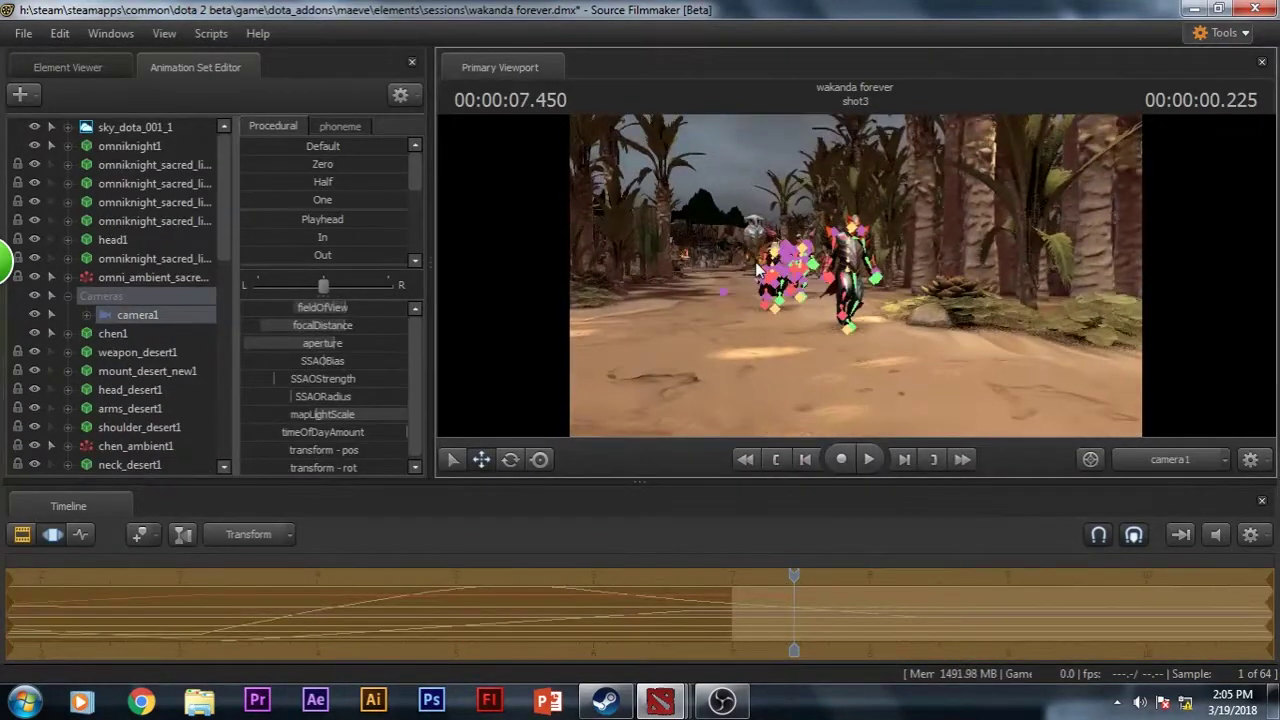
- Browse the heroes for another new character and add Monkey King to shot3
click(20, 93)
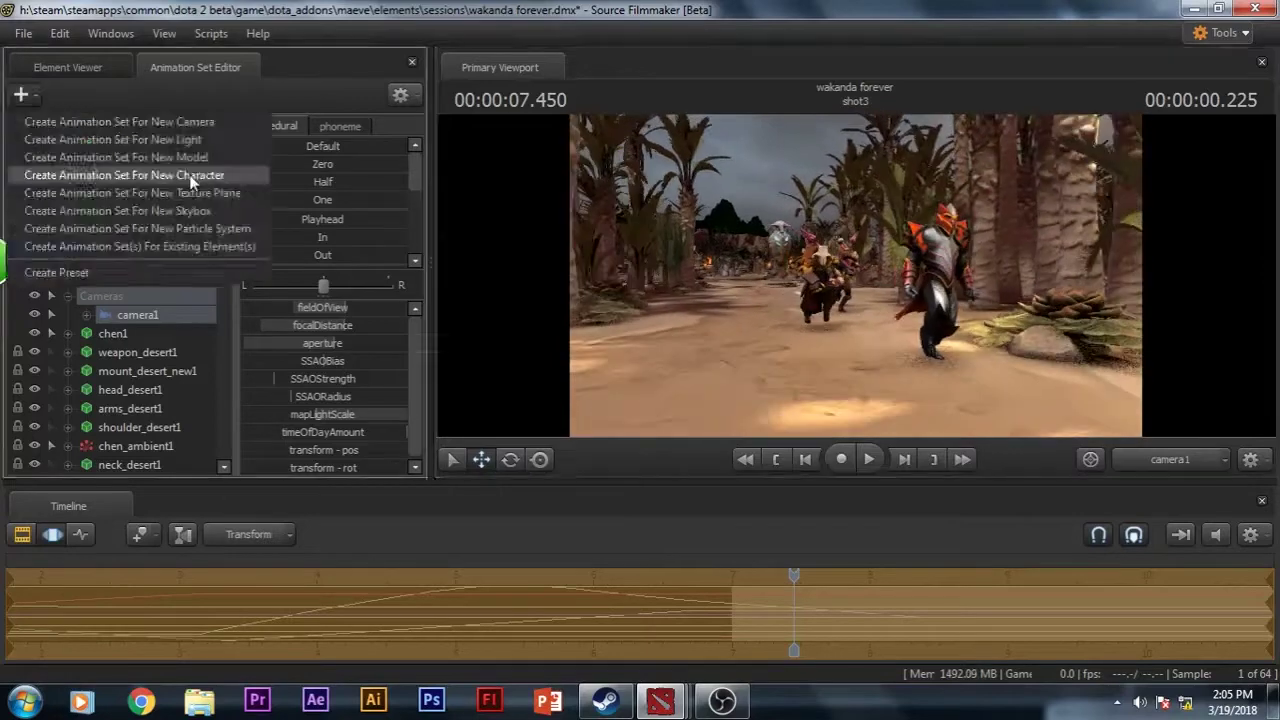
click(90, 174)
click(830, 516)
click(830, 516)
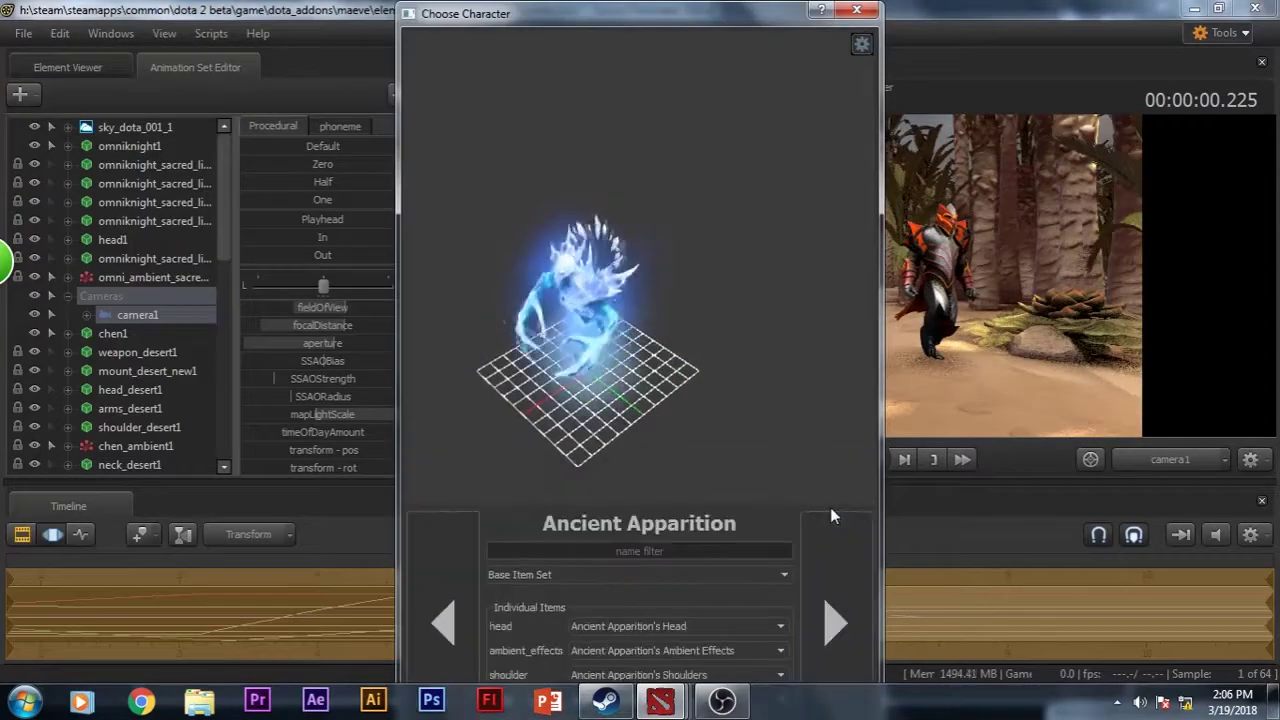
click(845, 622)
click(845, 625)
click(845, 622)
click(845, 622)
click(845, 622)
click(845, 622)
click(845, 622)
click(845, 622)
click(453, 630)
click(453, 630)
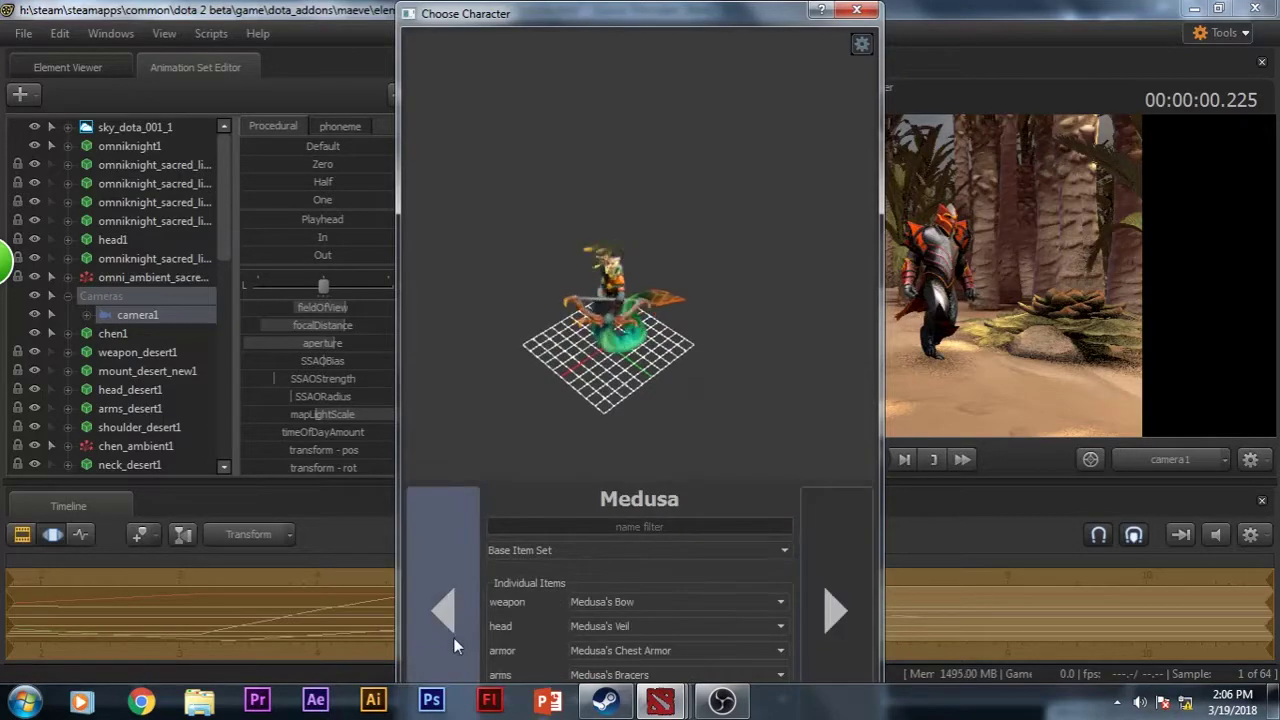
click(817, 594)
click(835, 608)
click(835, 608)
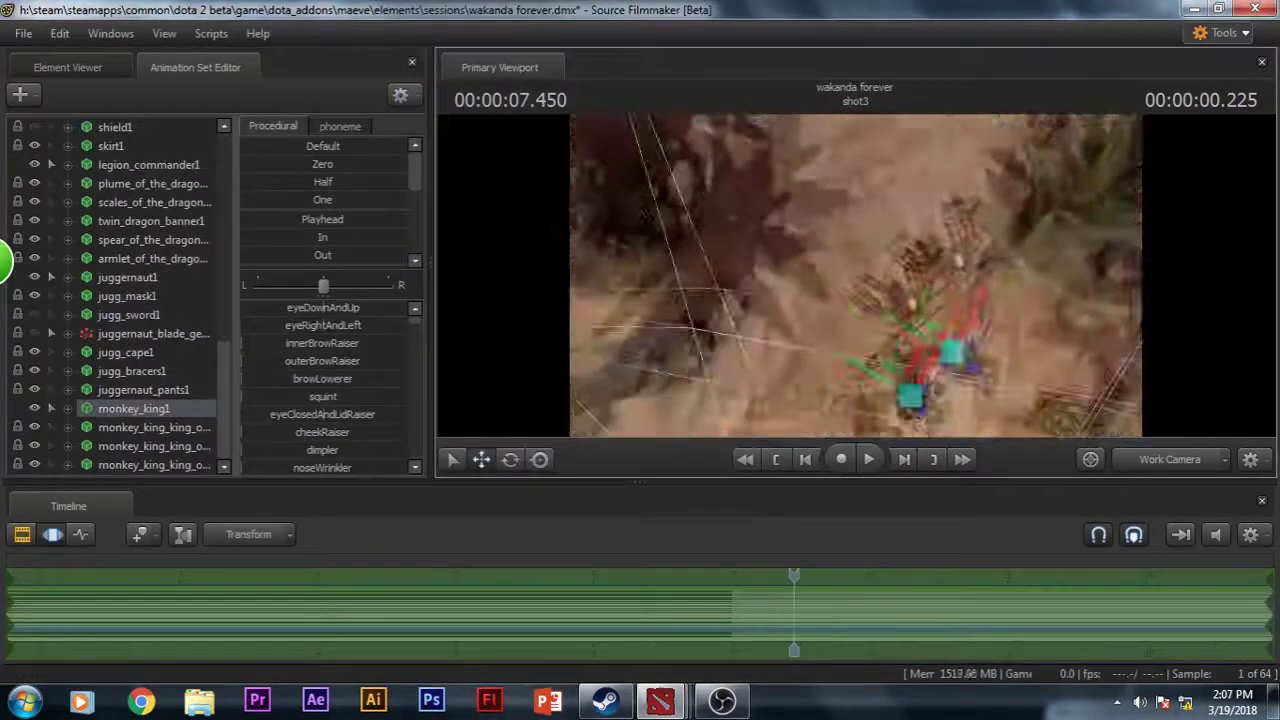
- Move and rotate monkey_king1 in shot3 so he stands in the near foreground of camera1's view
click(1120, 467)
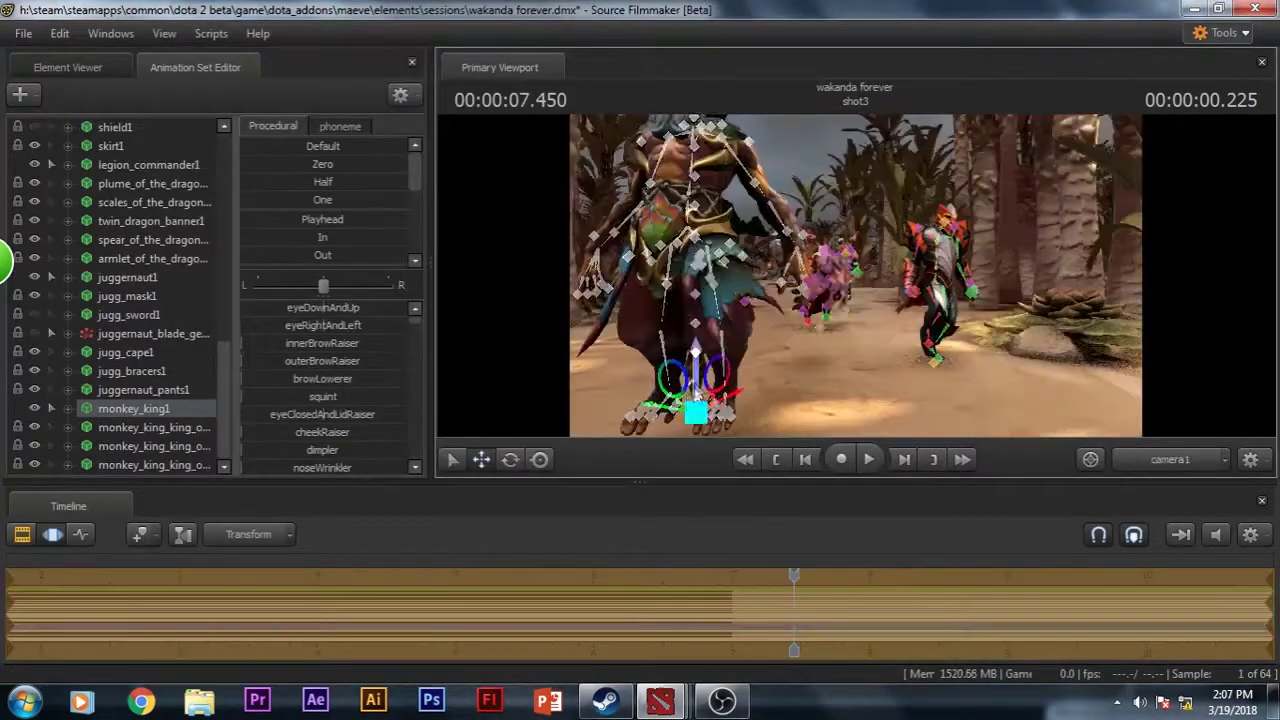
click(1165, 462)
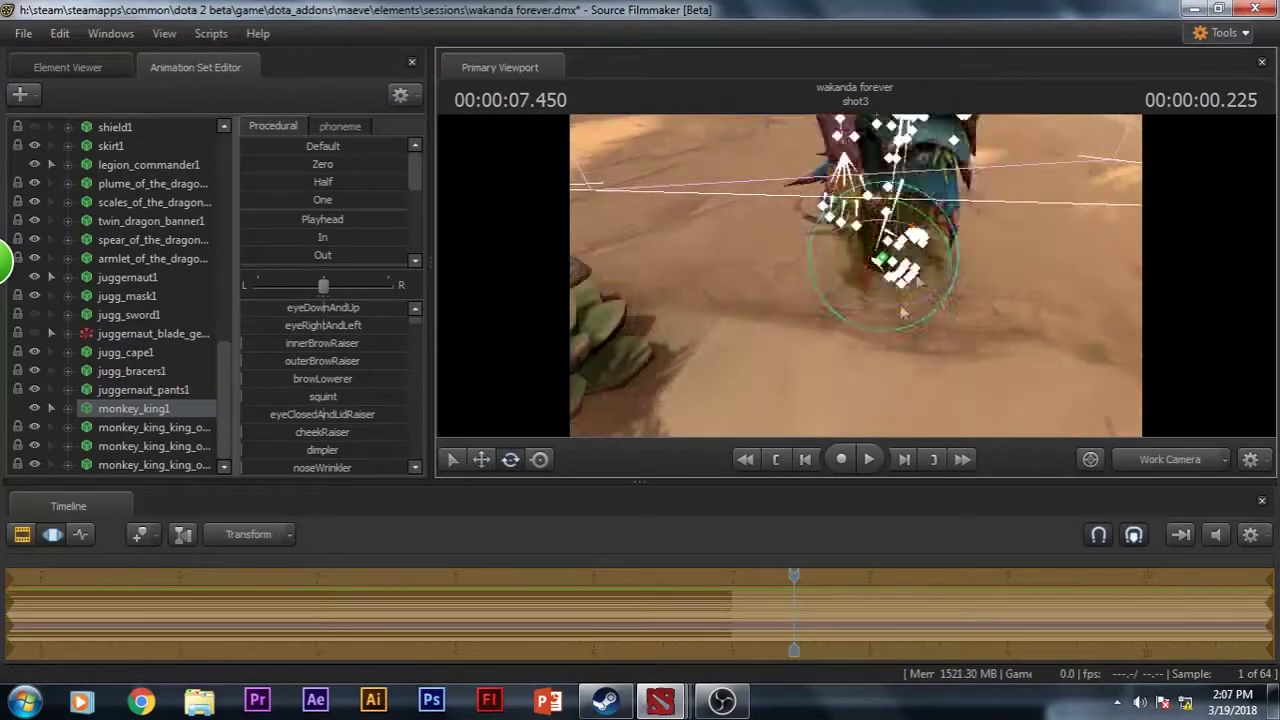
click(1165, 462)
drag(855, 300, 795, 298)
scroll(152, 372, up, 1)
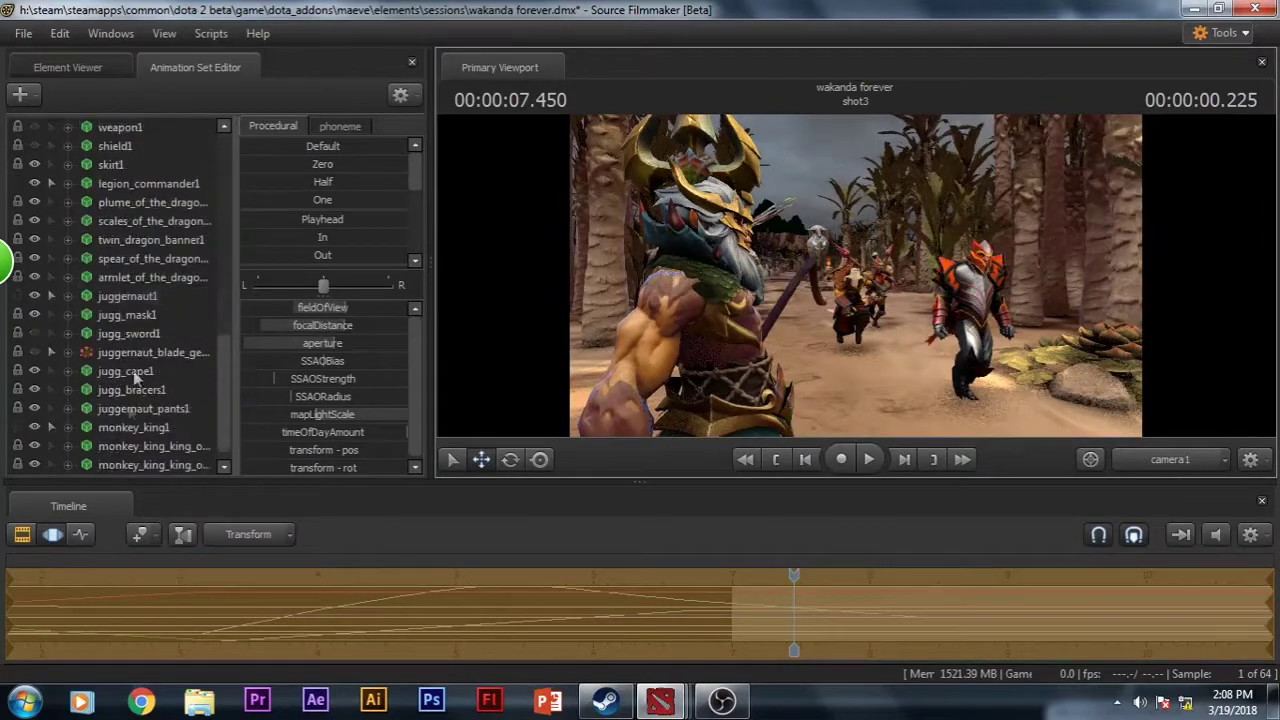
- Move legion_commander1 close to dragon_knight1 in shot3, play back the movement, and return to the start of the shot
click(857, 375)
click(868, 300)
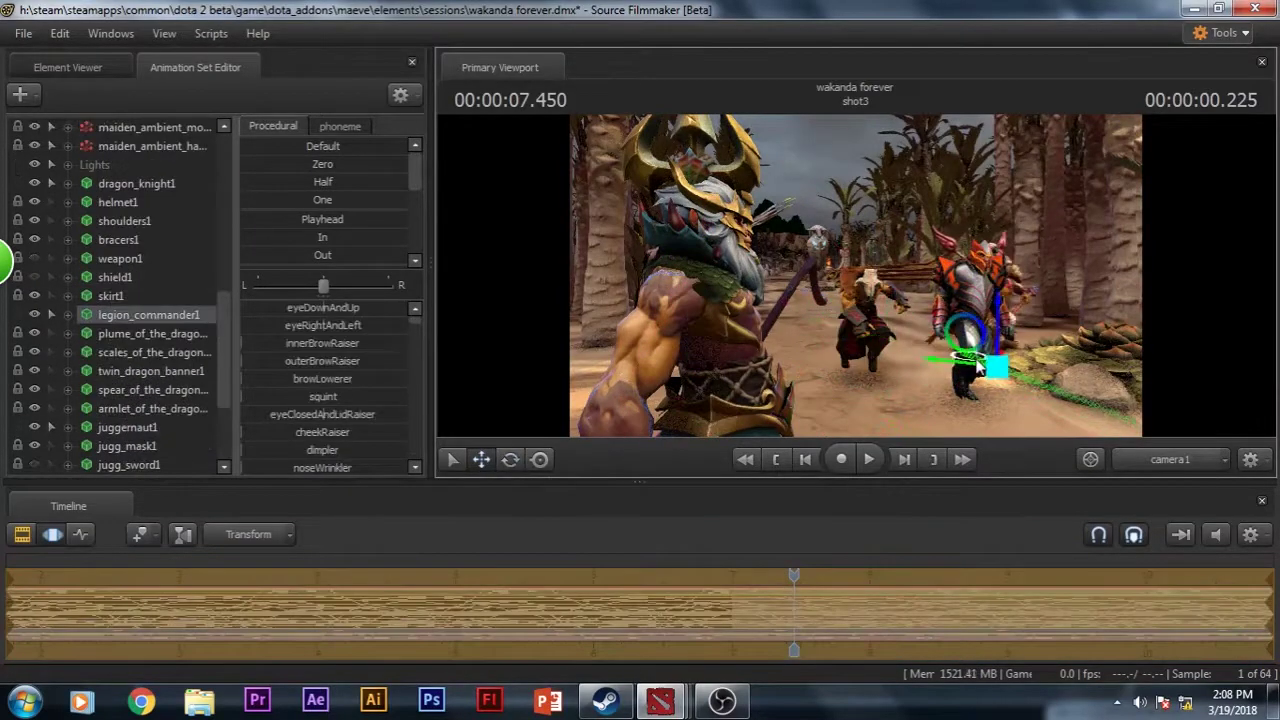
click(868, 459)
click(775, 459)
- Rotate and reposition monkey_king1 at the start of shot3, checking his placement from both the work camera and camera1
click(871, 273)
key(f)
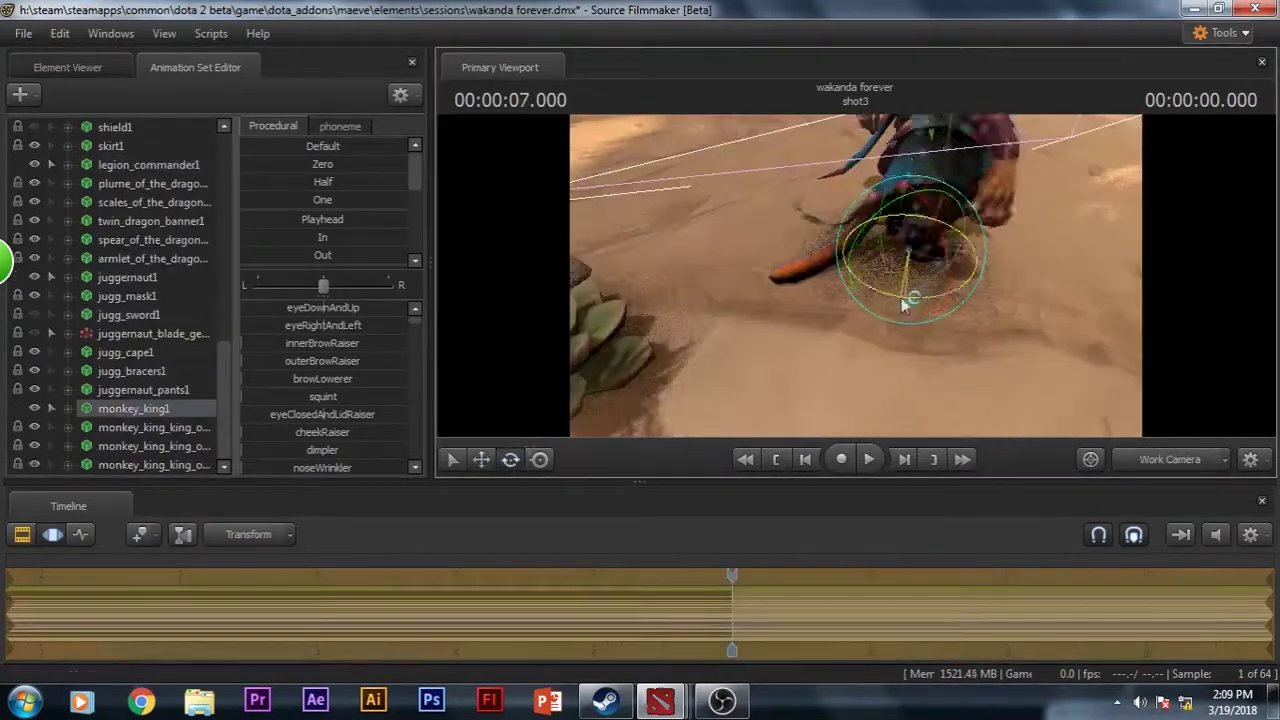
click(1136, 459)
click(1136, 459)
click(1133, 461)
scroll(137, 400, down, 5)
click(137, 412)
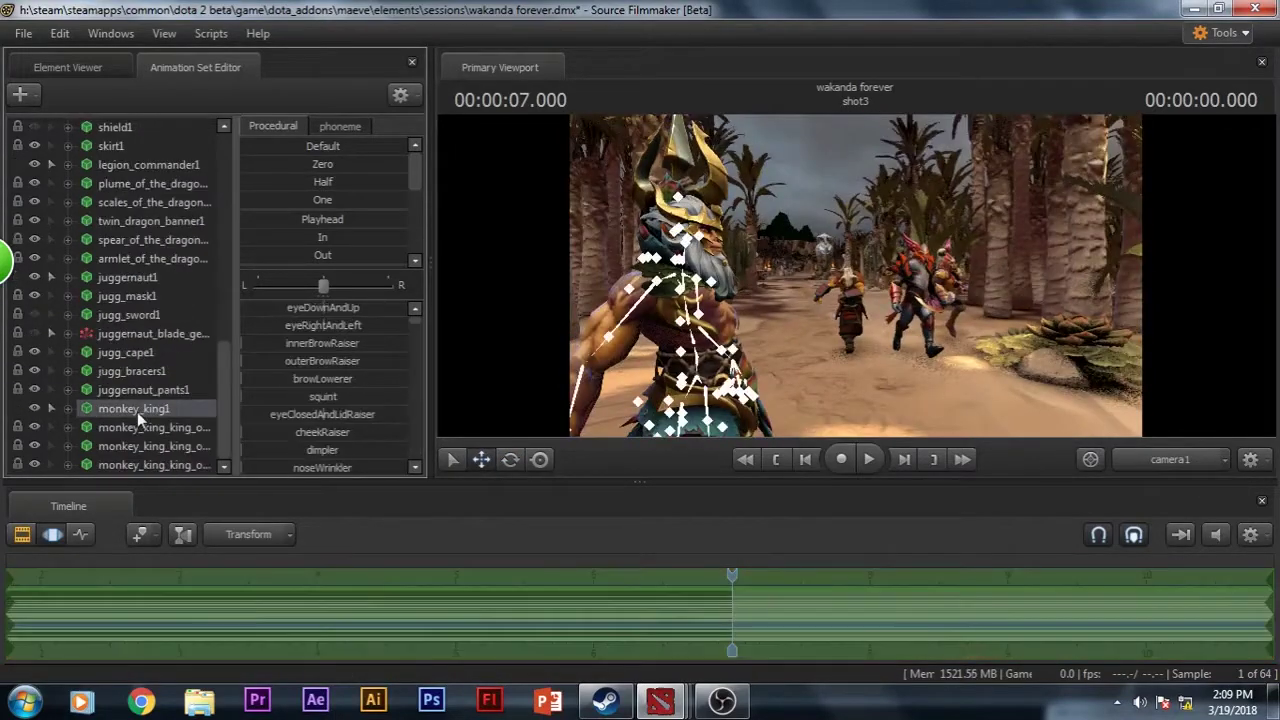
- Add Nature's Prophet to shot3 as a new character and place furion1 in line next to monkey_king1
click(20, 93)
click(225, 178)
click(818, 584)
click(818, 584)
click(818, 584)
click(847, 553)
click(847, 553)
click(461, 600)
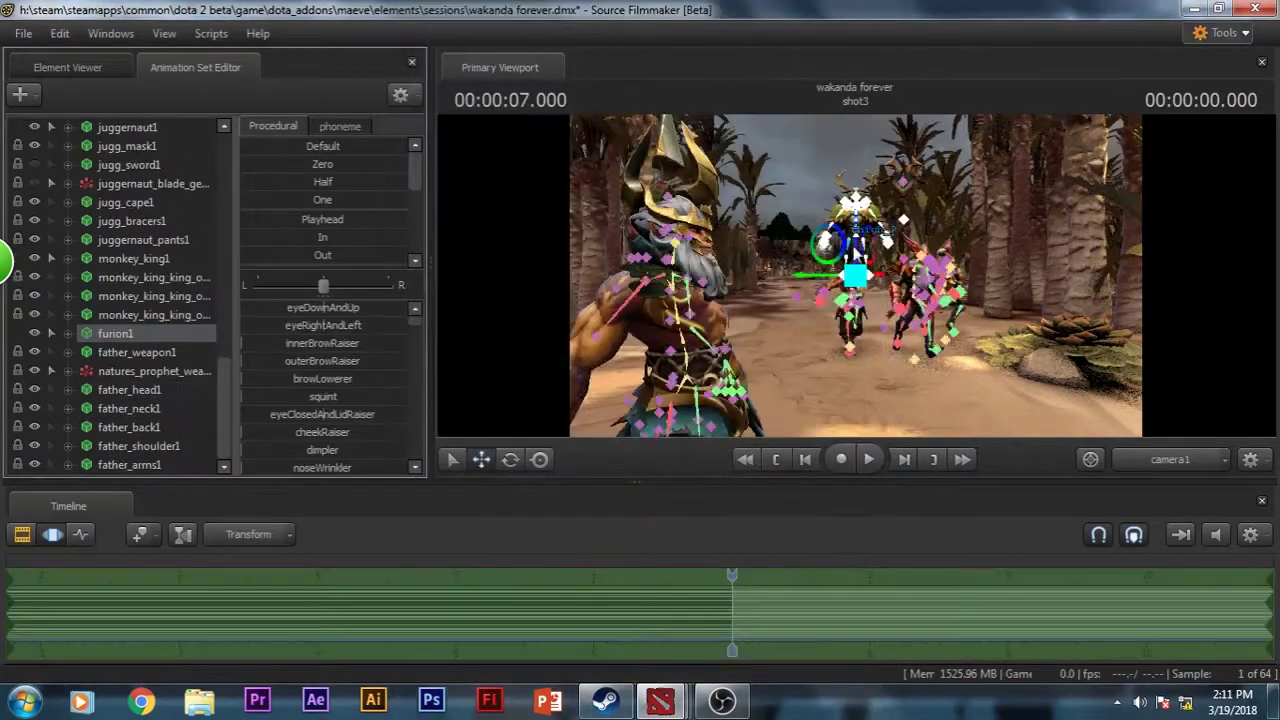
right_drag(793, 420, 910, 410)
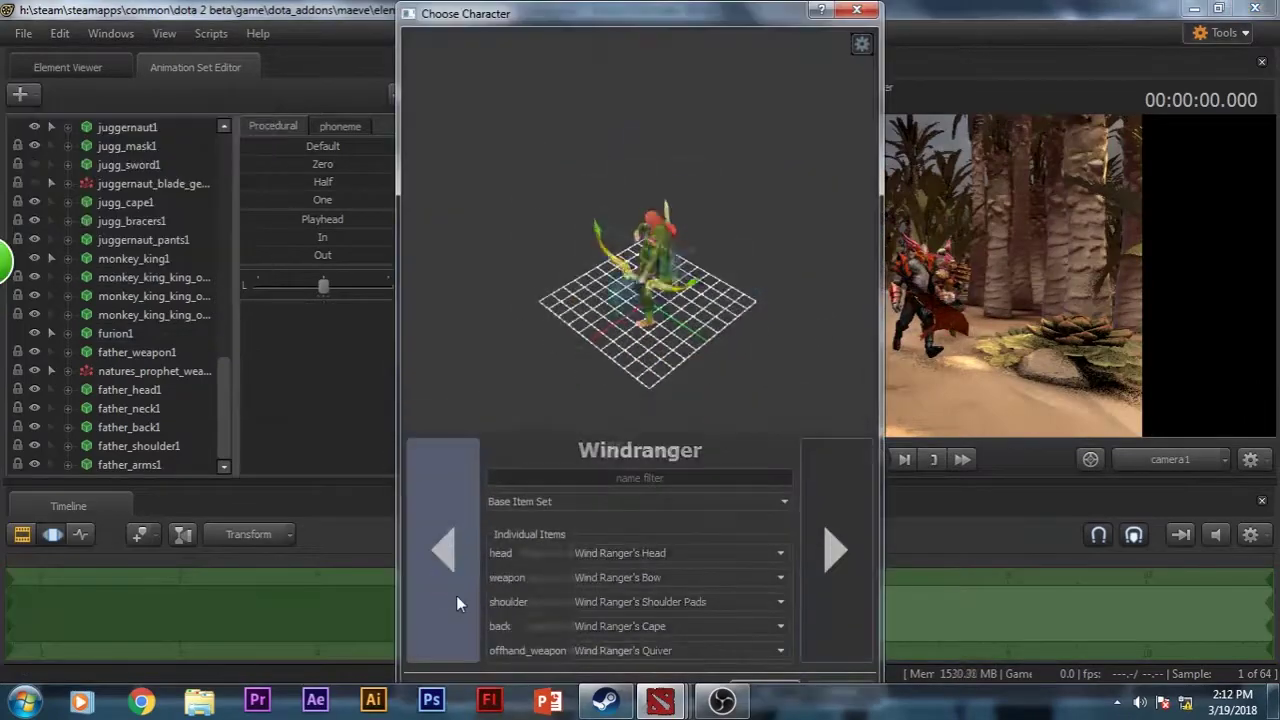
- Add Silencer to shot3 as a new character equipped with the Silent Edict item set
click(456, 590)
click(458, 576)
click(455, 580)
click(447, 589)
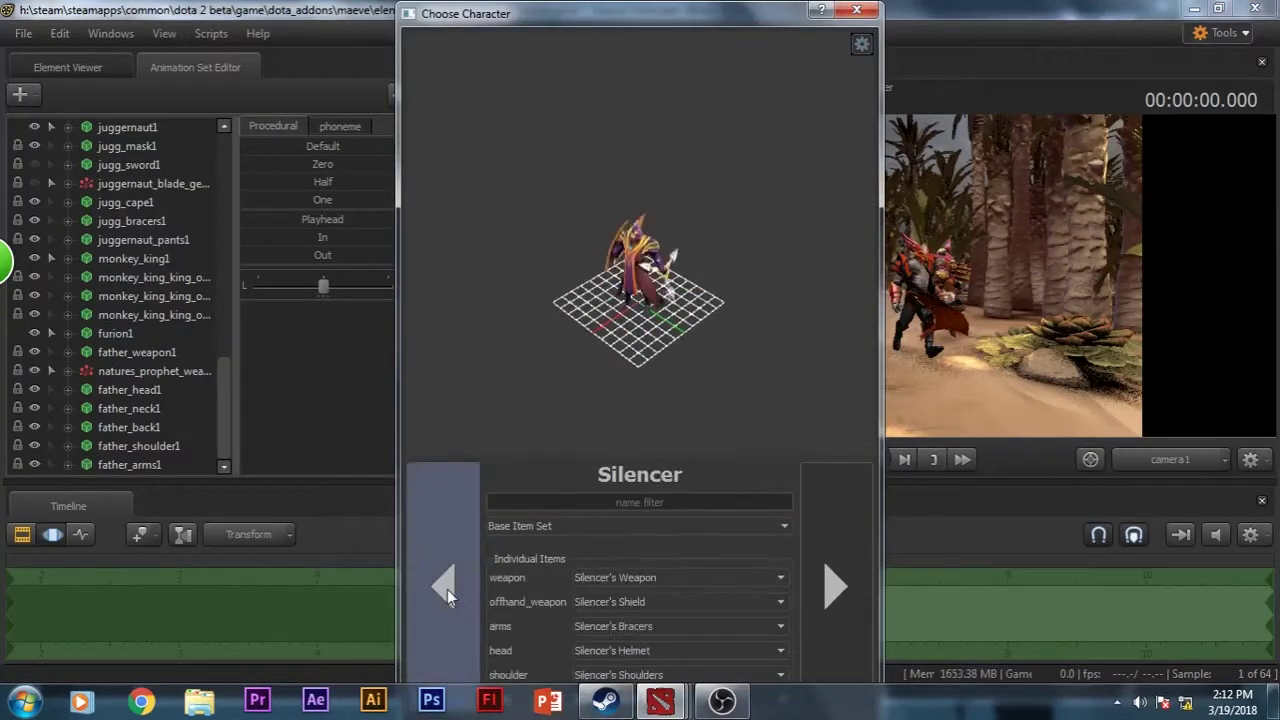
click(629, 526)
click(629, 541)
scroll(623, 526, down, 1)
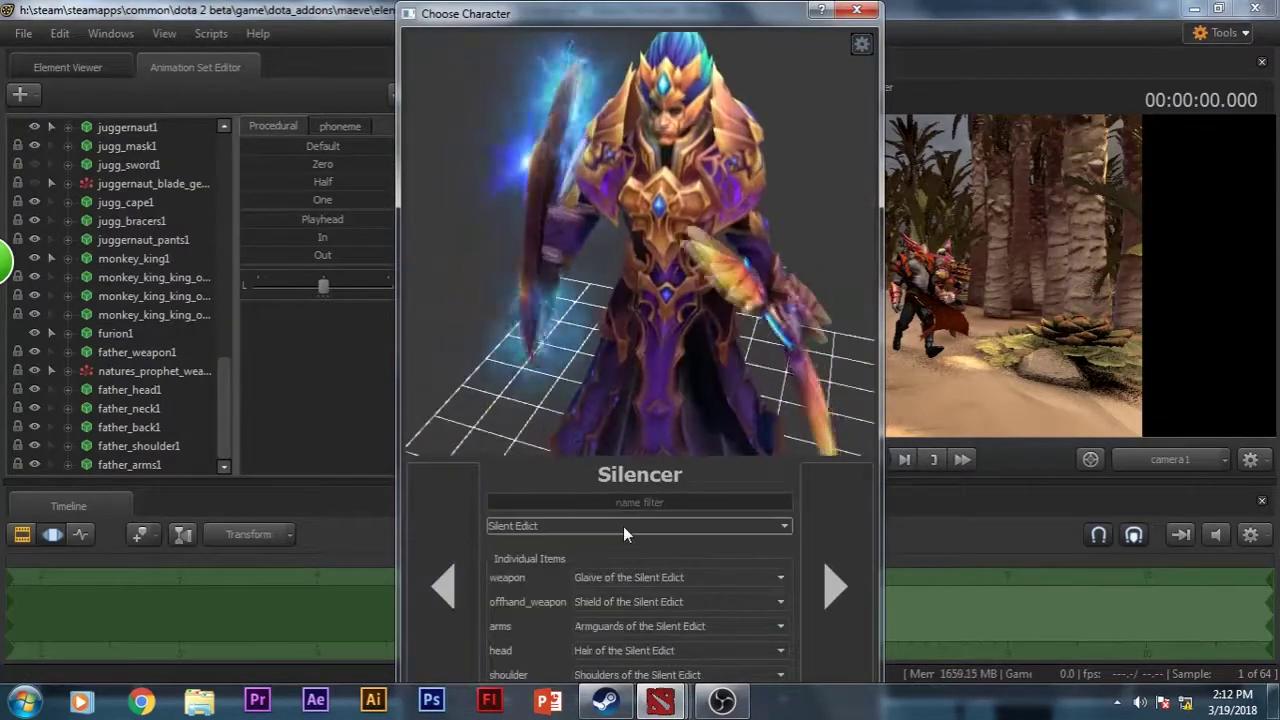
key(Return)
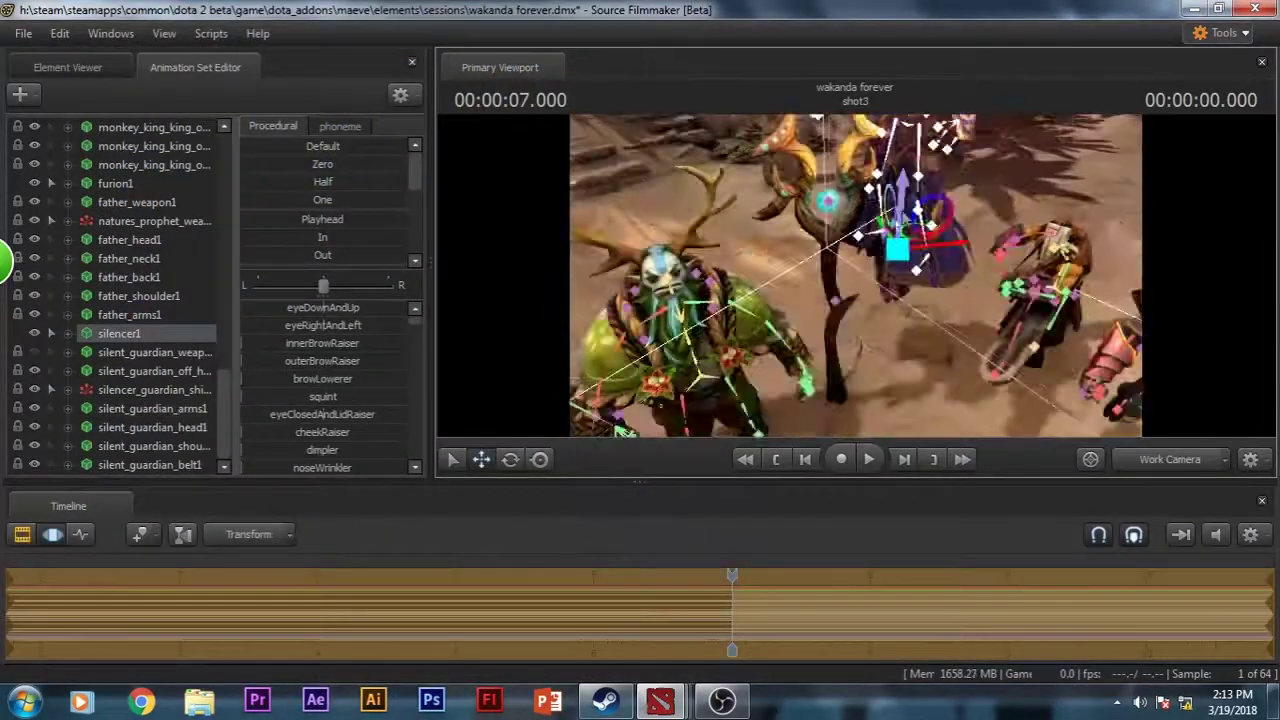
- Position silencer1 beside furion1 in the line of heroes and check the placement from camera1
key(f)
key(F3)
key(F3)
click(922, 217)
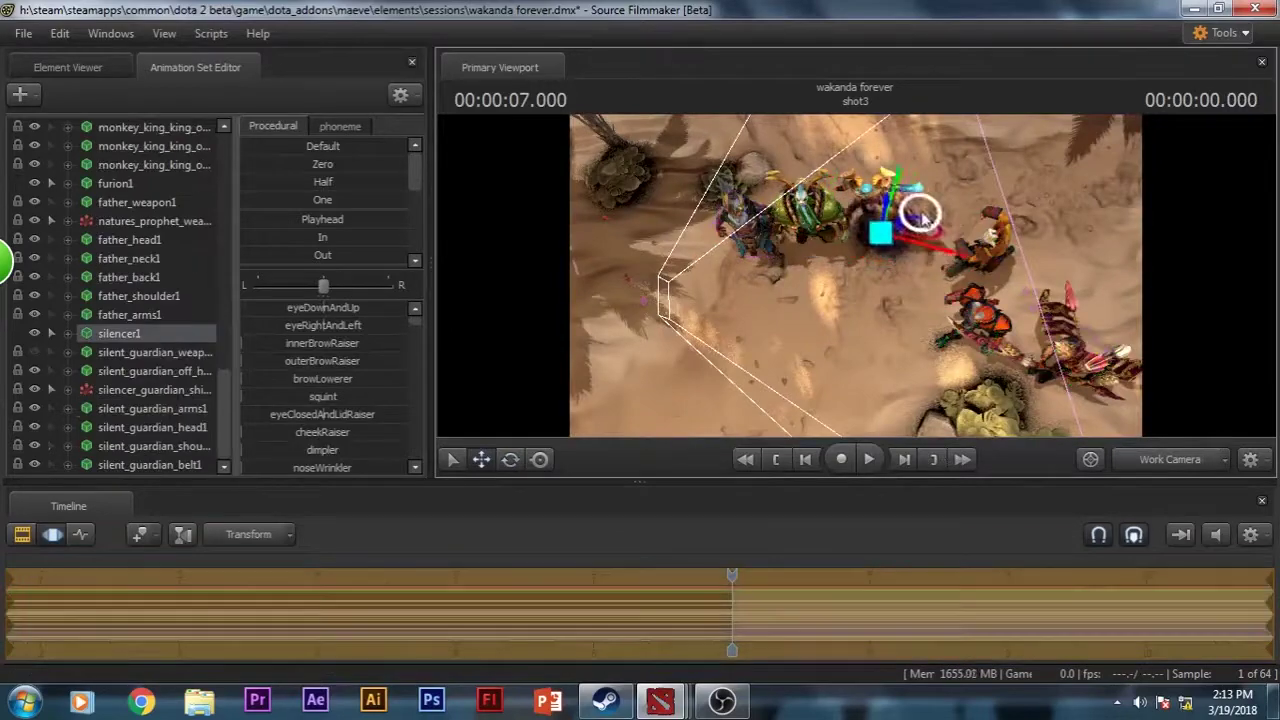
key(F1)
key(F3)
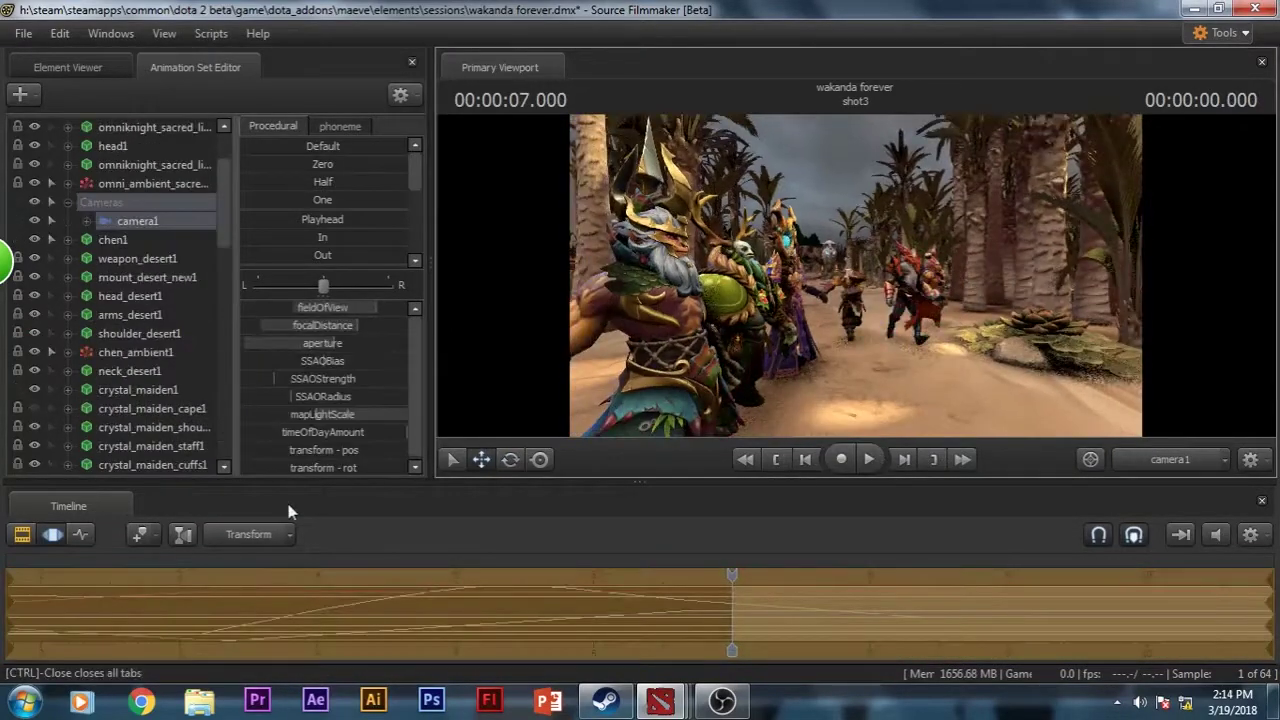
- Raise shadowFilterSize on the sun light in shot3, give the light a volumetric haze, and preview the rendered frame
scroll(167, 200, down, 5)
click(167, 185)
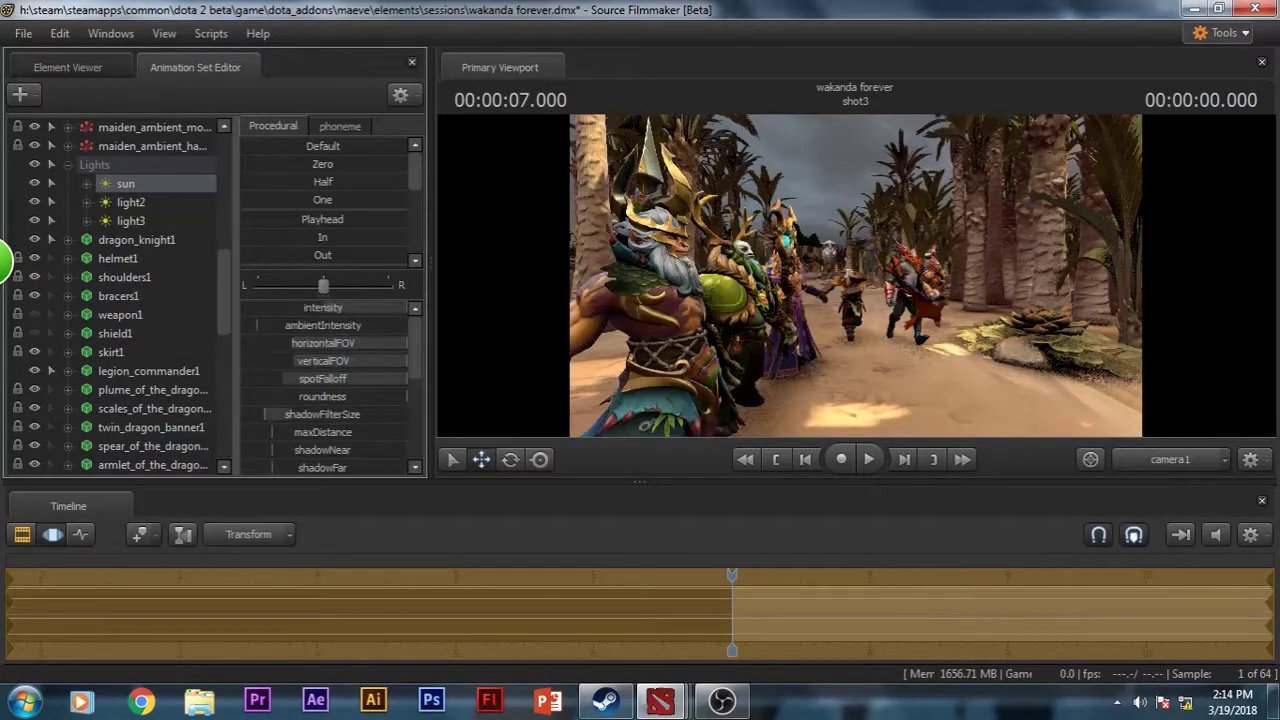
click(22, 534)
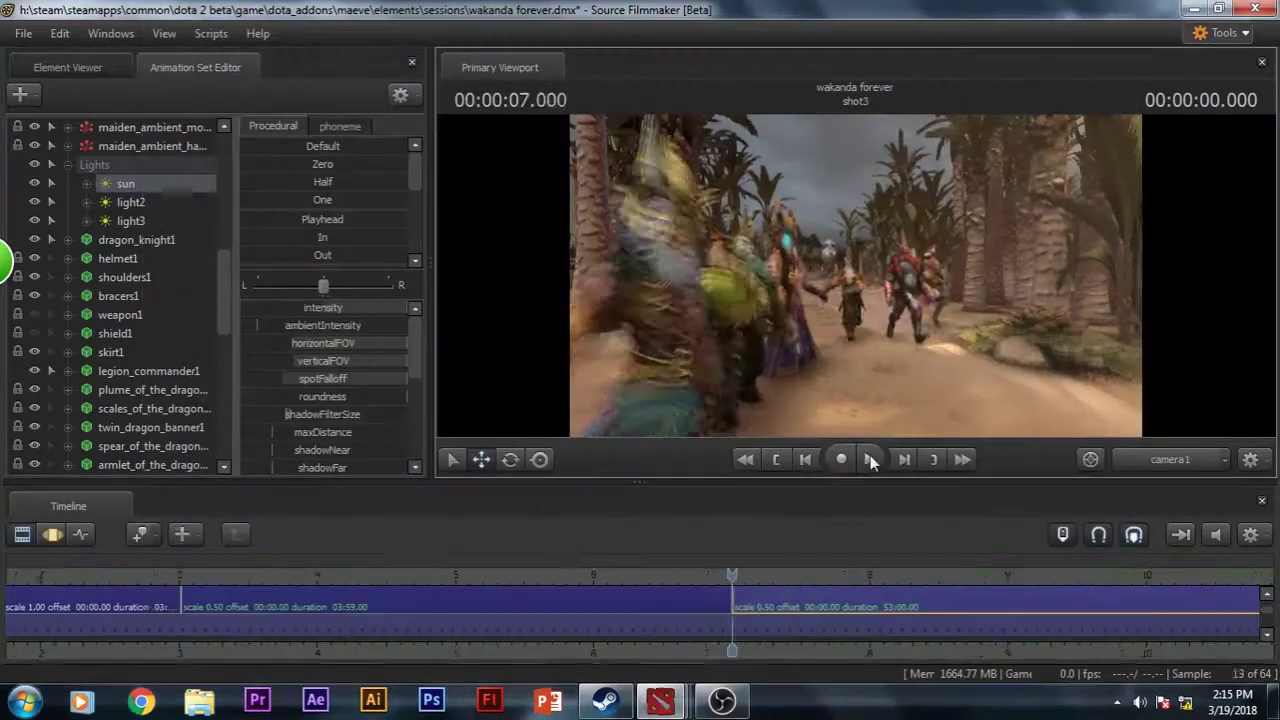
key(F2)
- Lower camera1's aperture in shot3 and preview the rendered frame
scroll(147, 187, down, 10)
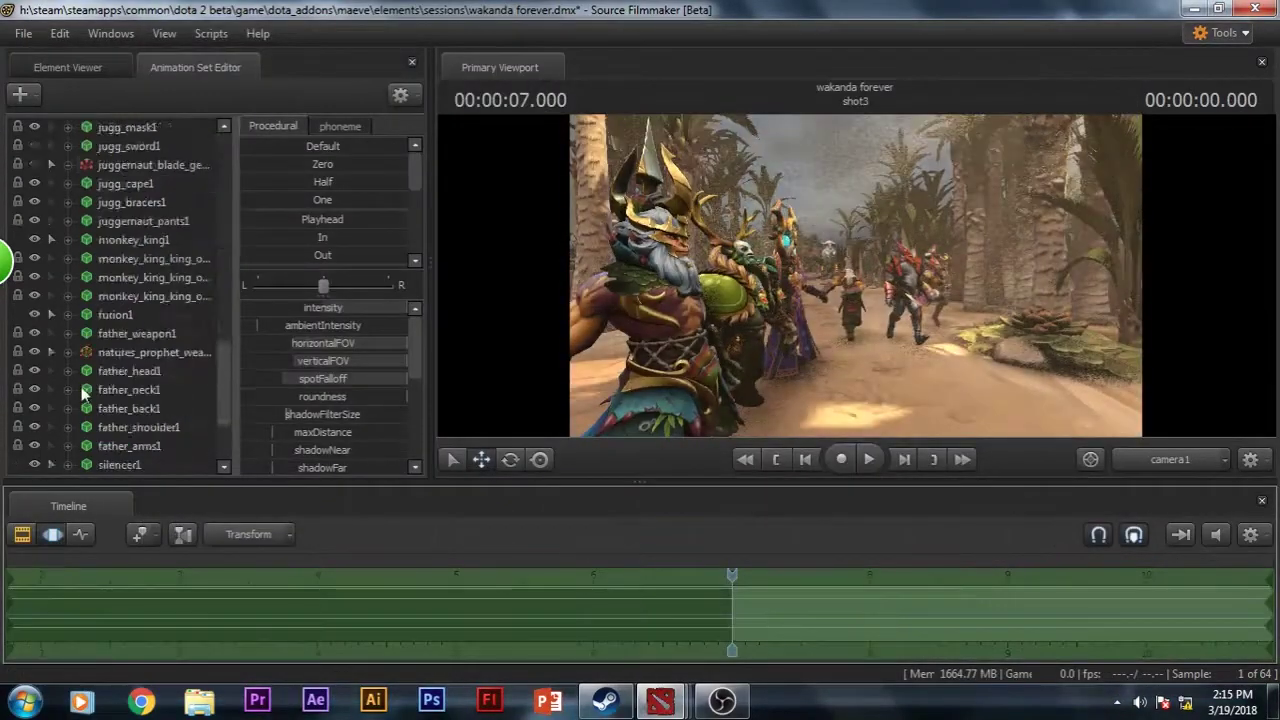
click(137, 314)
click(29, 538)
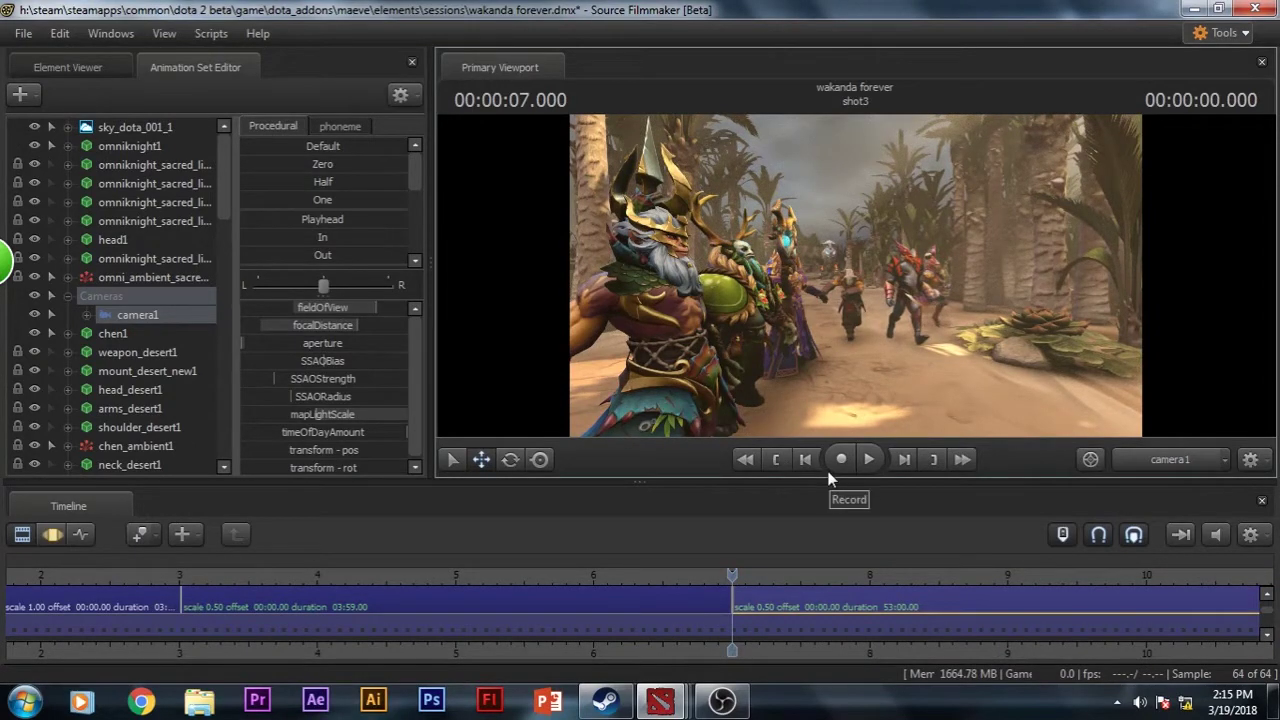
- Rotate monkey_king1's neck1 and furion1's Head_0 at the start of shot3
scroll(146, 346, down, 5)
click(74, 353)
key(F2)
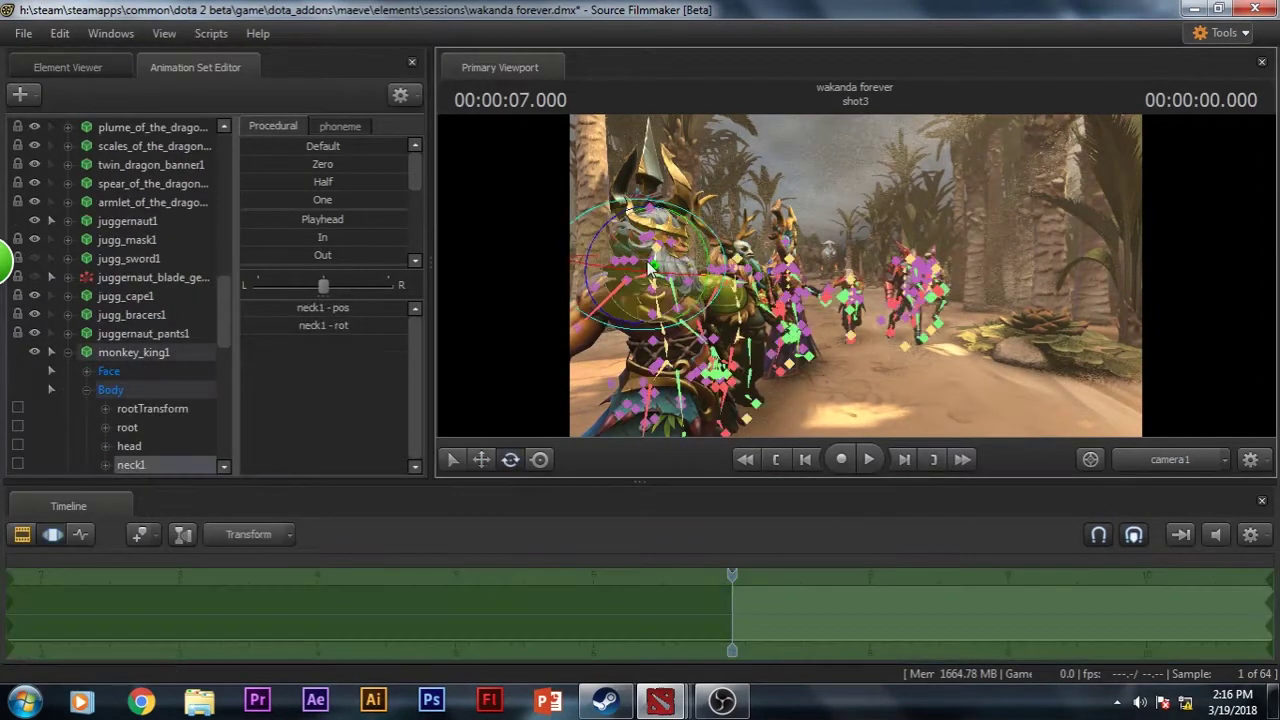
click(730, 262)
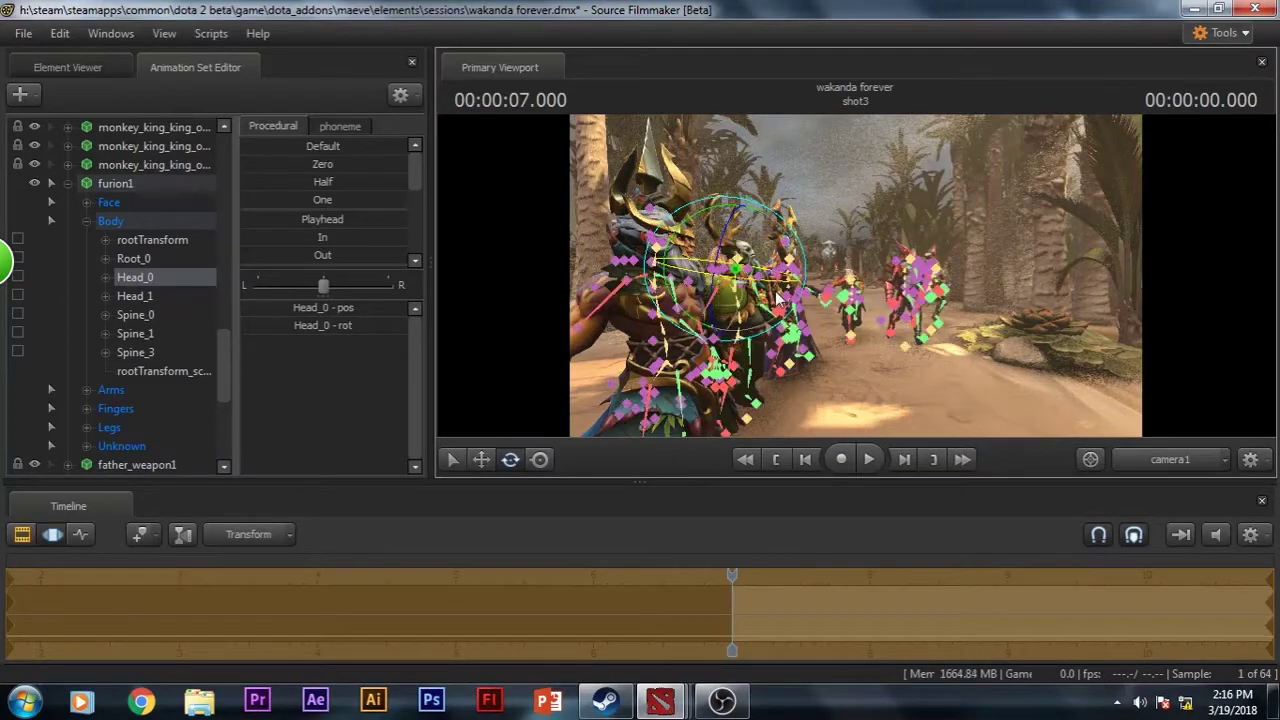
- Import animation sequences onto furion1 and silencer1 in shot3
right_click(115, 185)
mouse_move(138, 380)
click(304, 399)
click(937, 566)
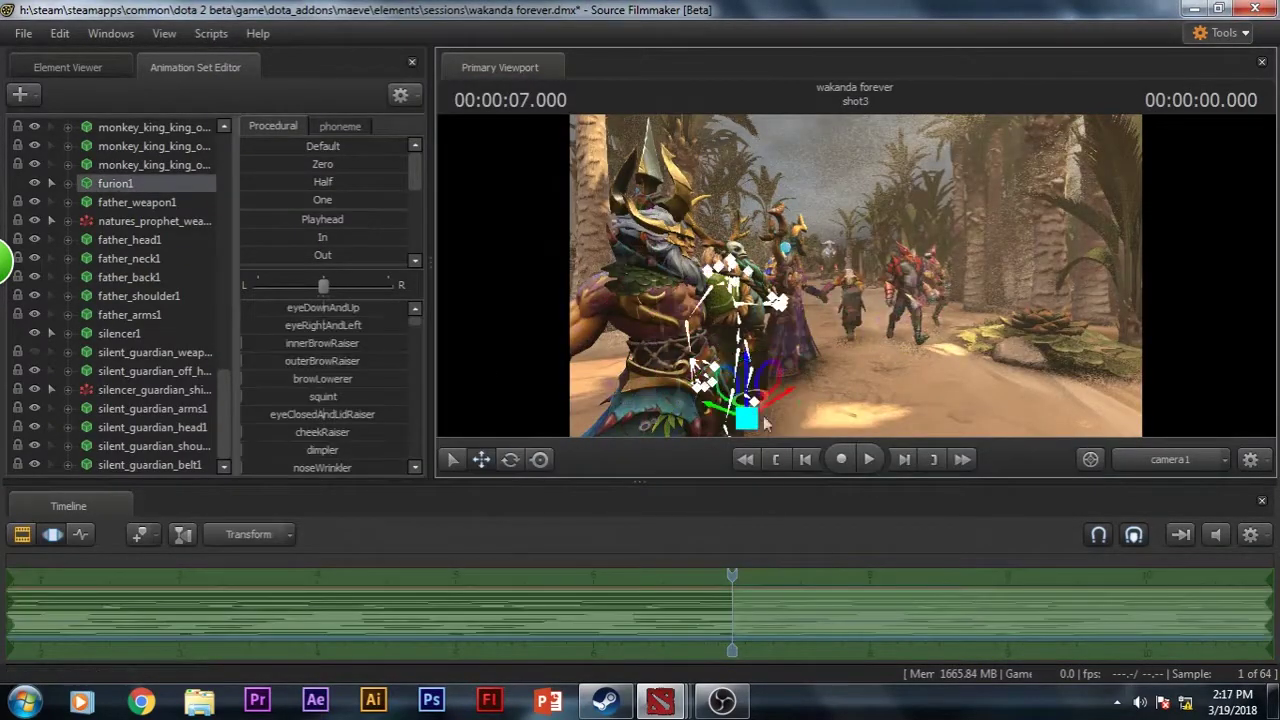
right_click(125, 333)
click(304, 547)
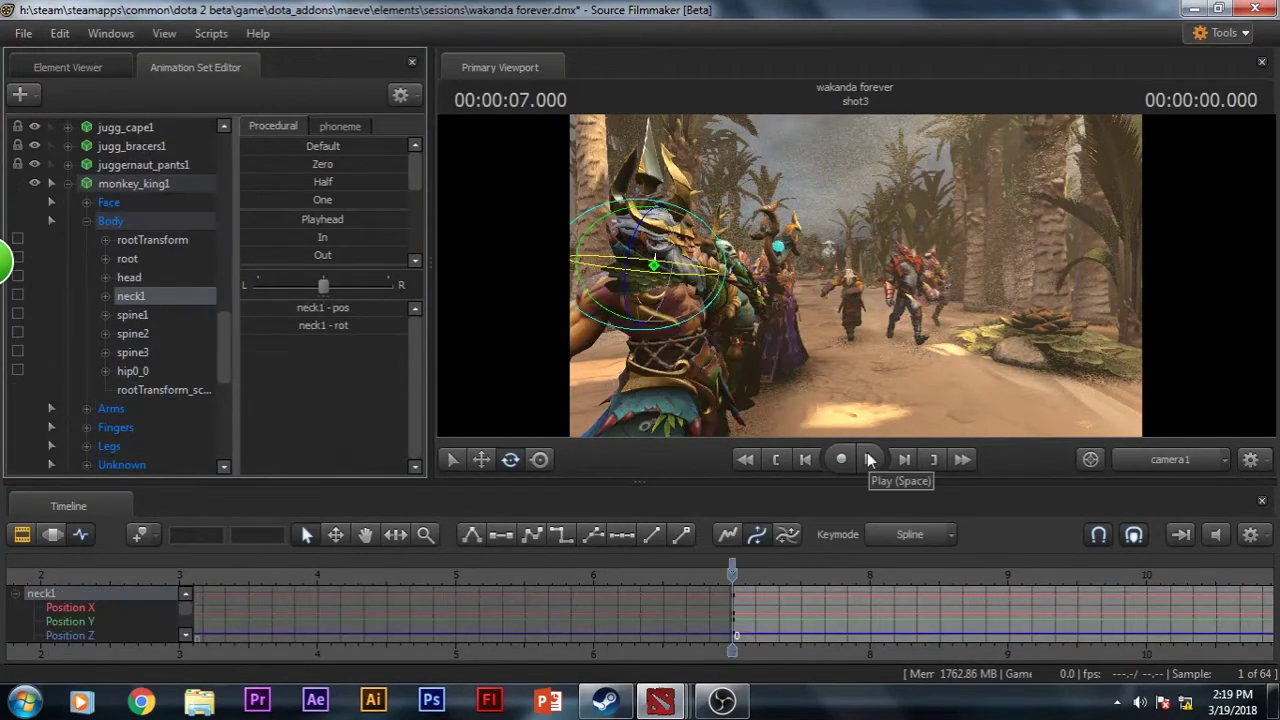
- Rotate monkey_king1's bicep_R and elbow_R at frame 53 of shot3 to bring the right arm up in front of the chest
click(869, 459)
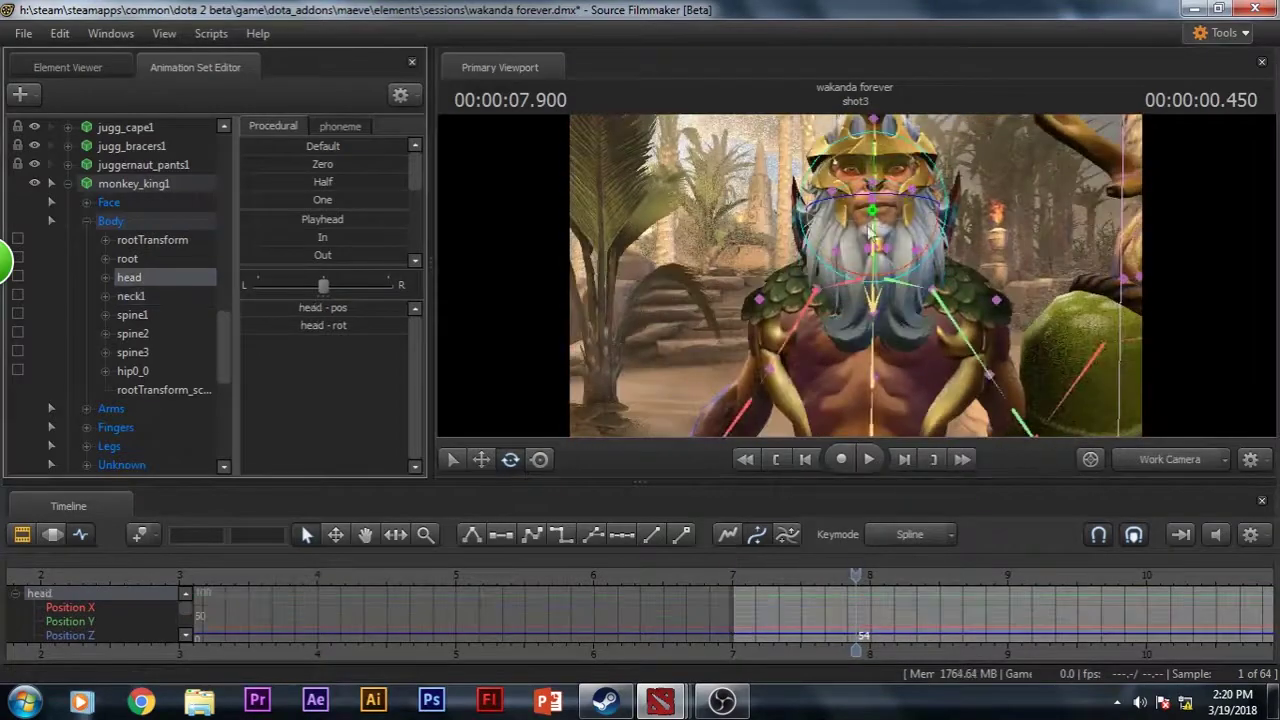
click(1091, 459)
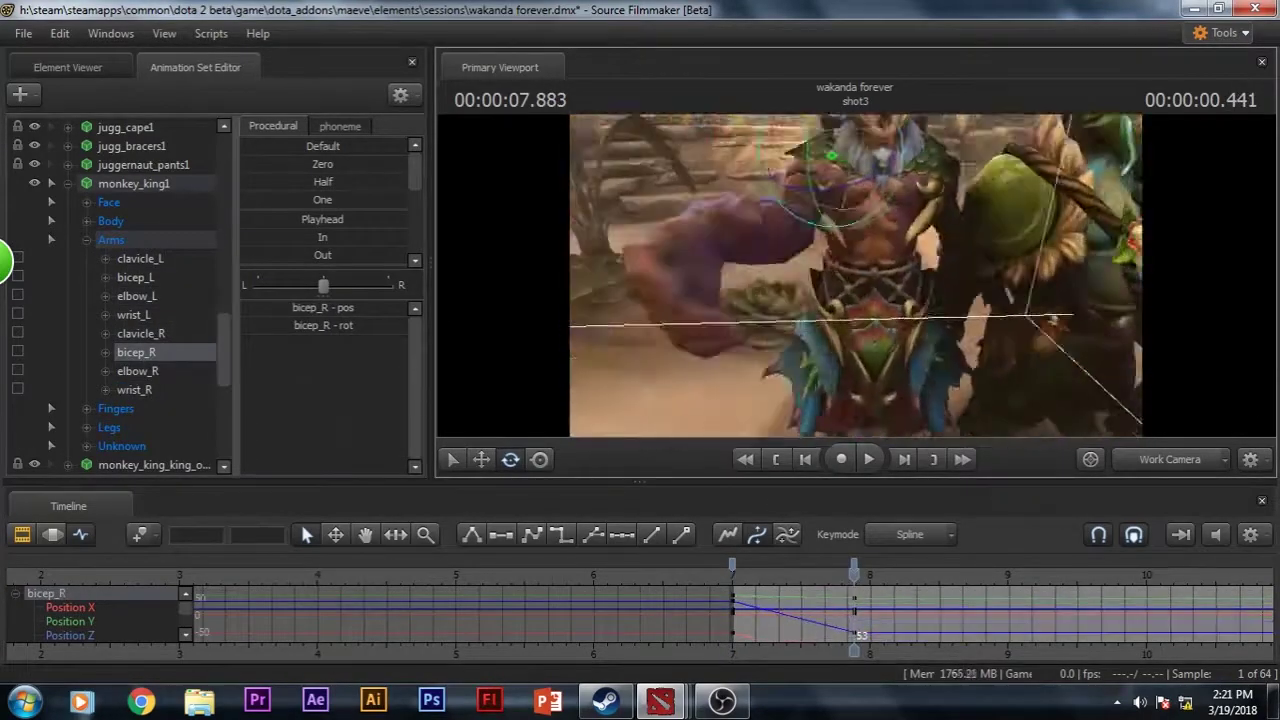
drag(773, 255, 867, 343)
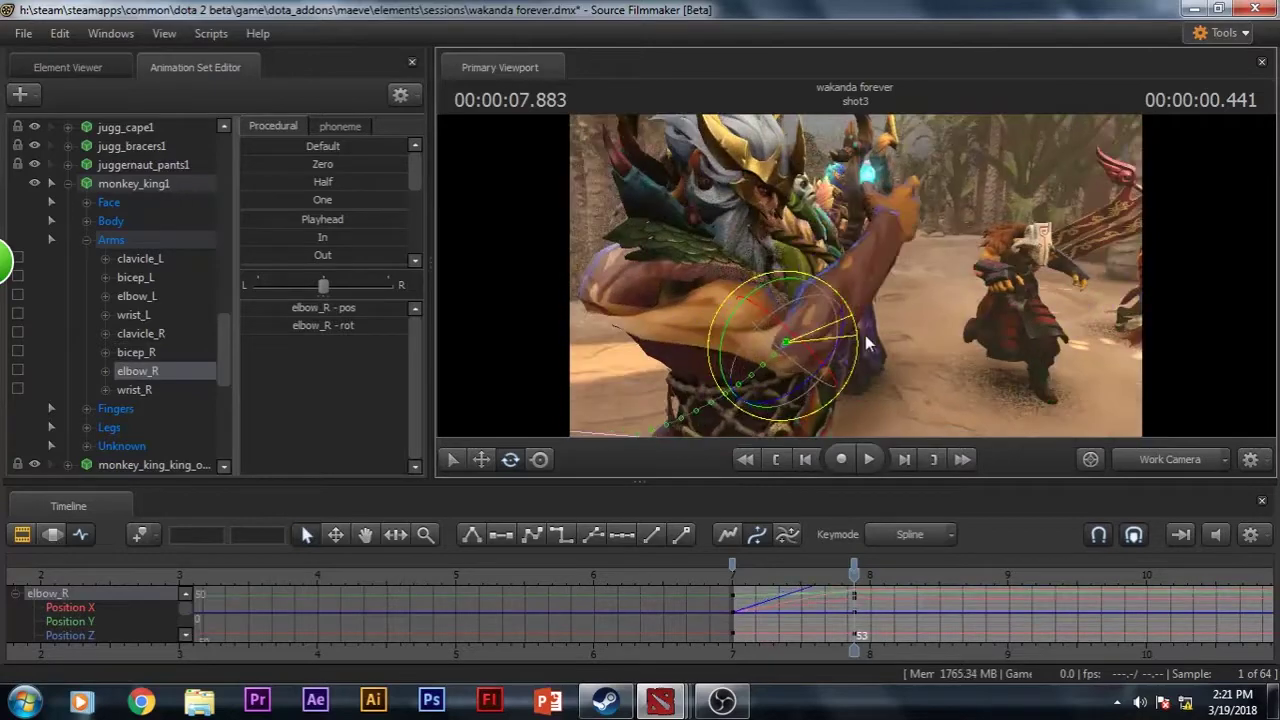
drag(855, 275, 855, 275)
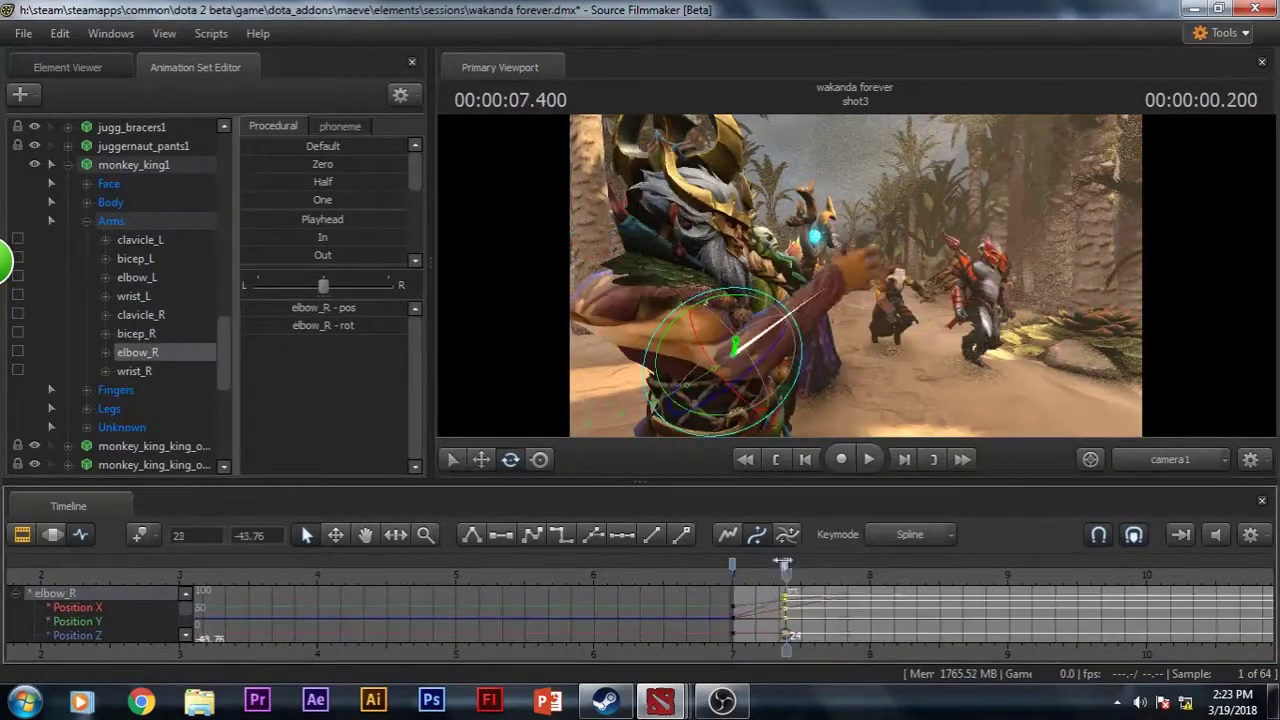
- Retime monkey_king1's elbow_R keyframes to an earlier point in shot3 and play back the right arm motion
click(779, 461)
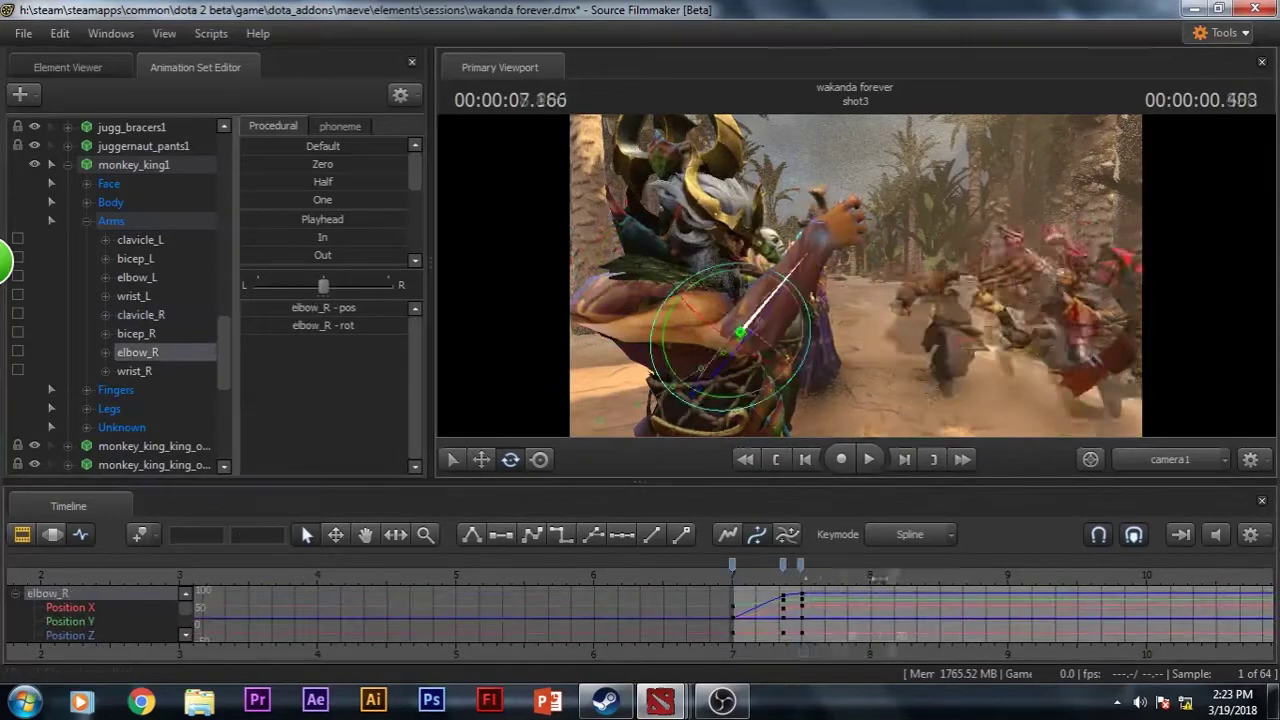
click(136, 333)
click(868, 459)
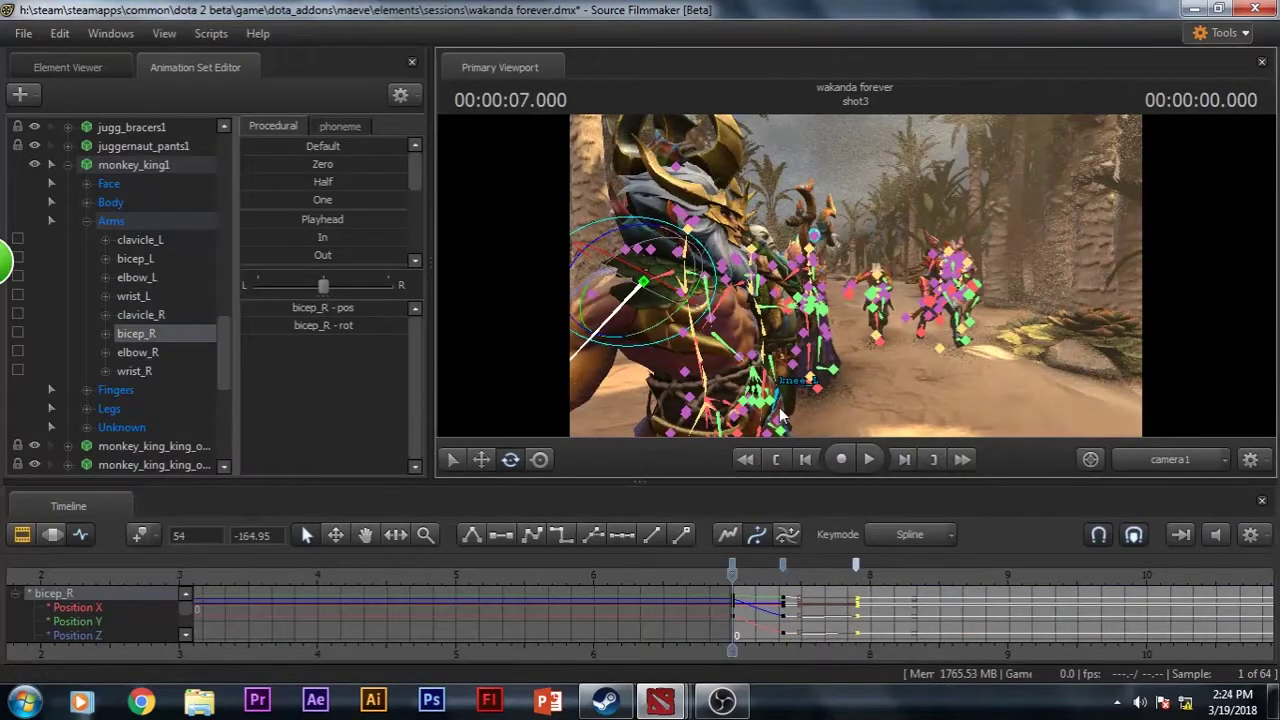
- Move monkey_king1's later bicep_R keyframe to frame 51 and rotate bicep_R at frame 64 of shot3 to lower the arm
drag(760, 572, 878, 572)
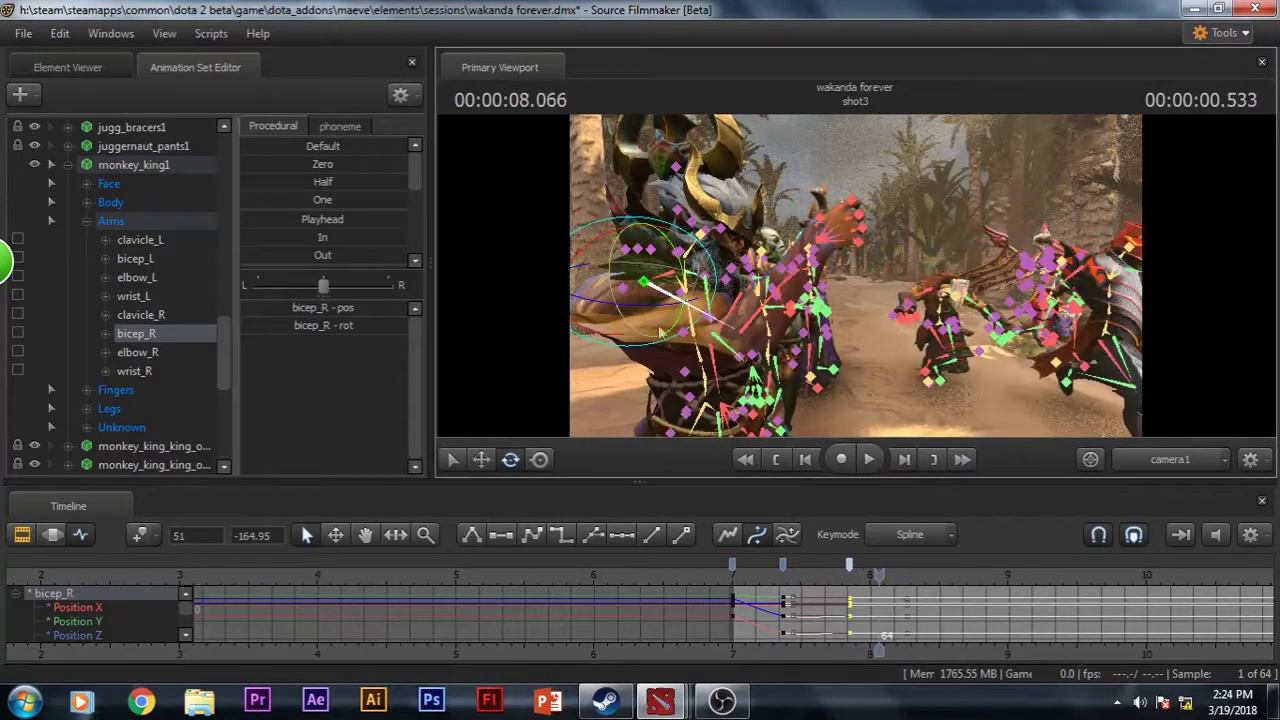
drag(702, 300, 713, 294)
click(880, 578)
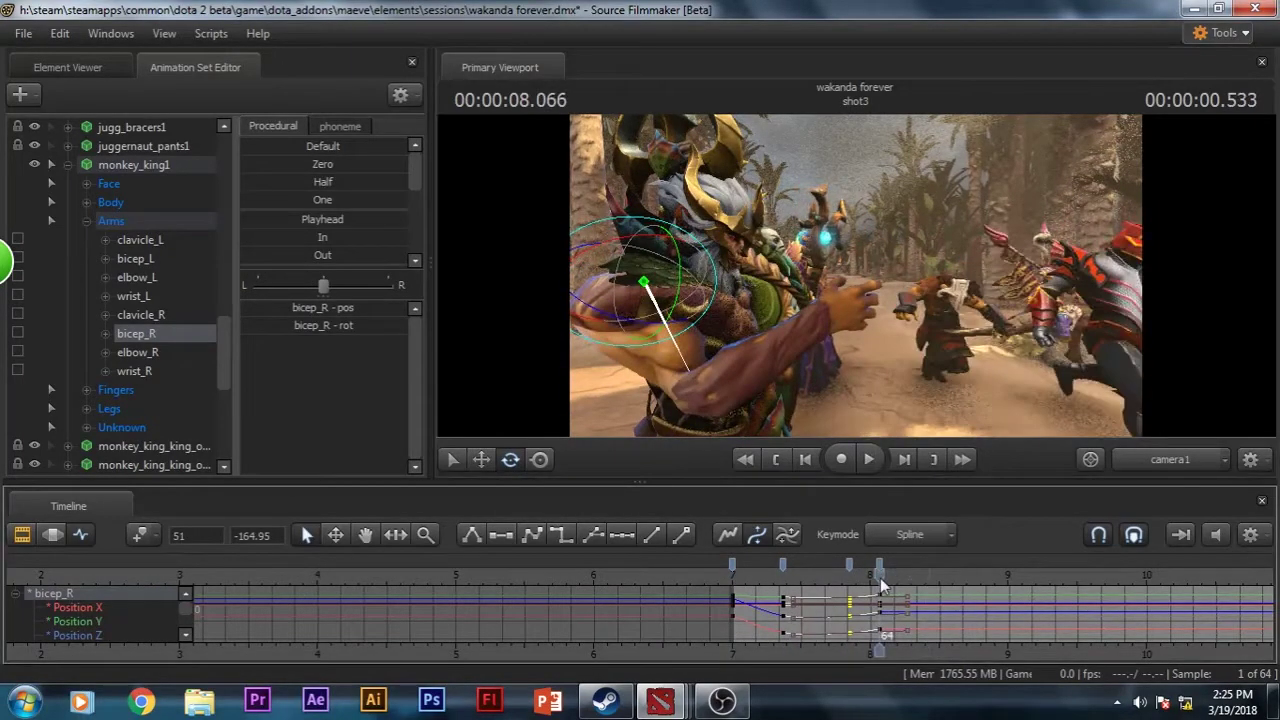
click(872, 460)
- Tighten the elbow_R and bicep_R keyframe timing on monkey_king1, rotate bicep_R at frame 62 of shot3, and preview the motion
click(137, 352)
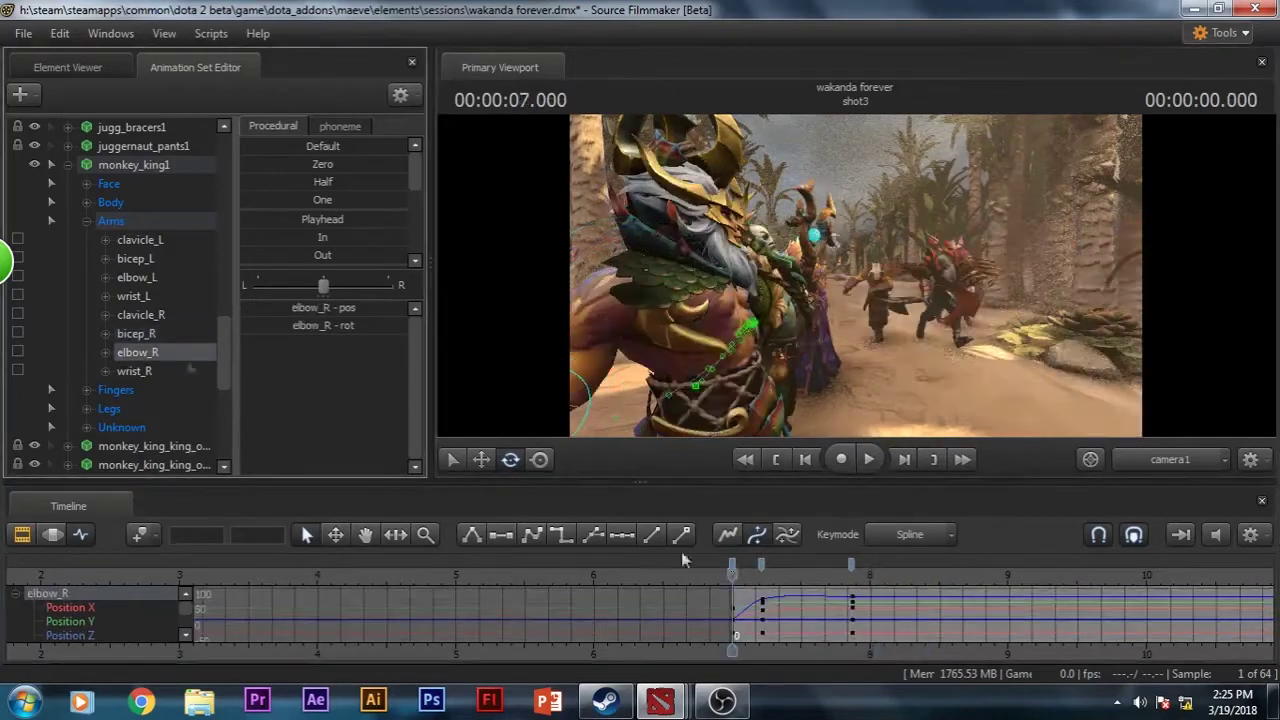
key(space)
key(ctrl+z)
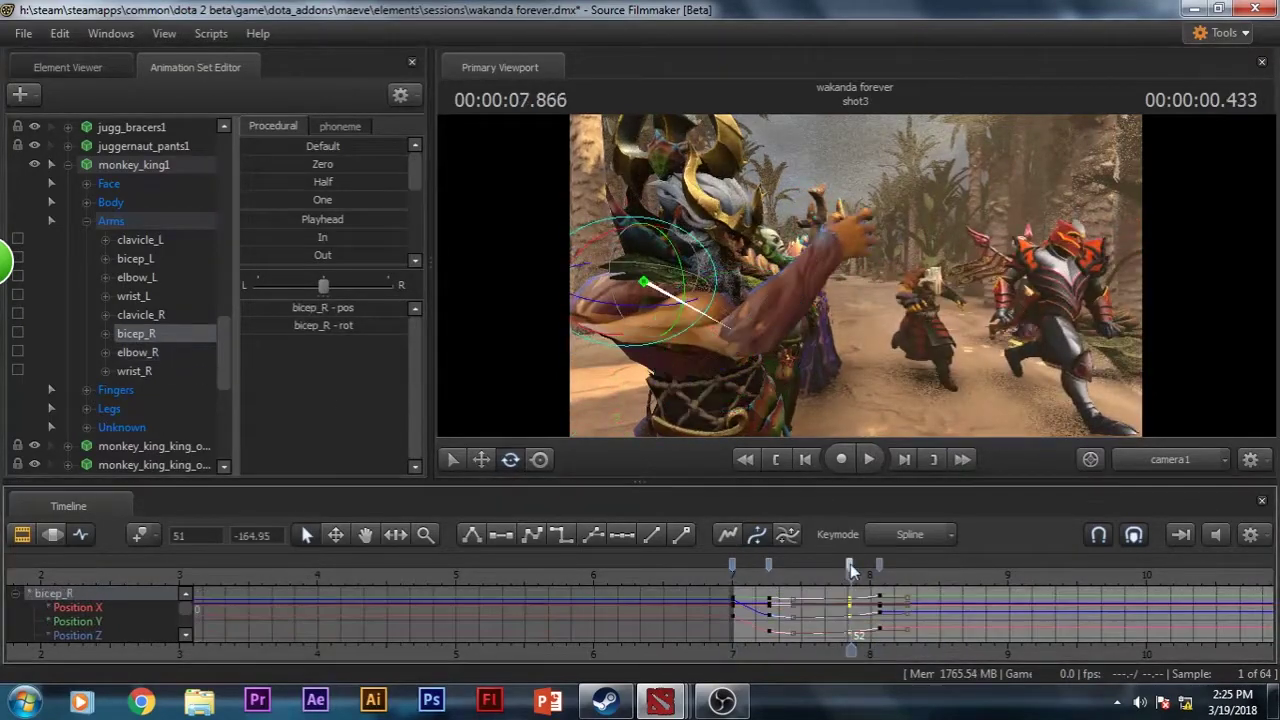
key(space)
click(873, 578)
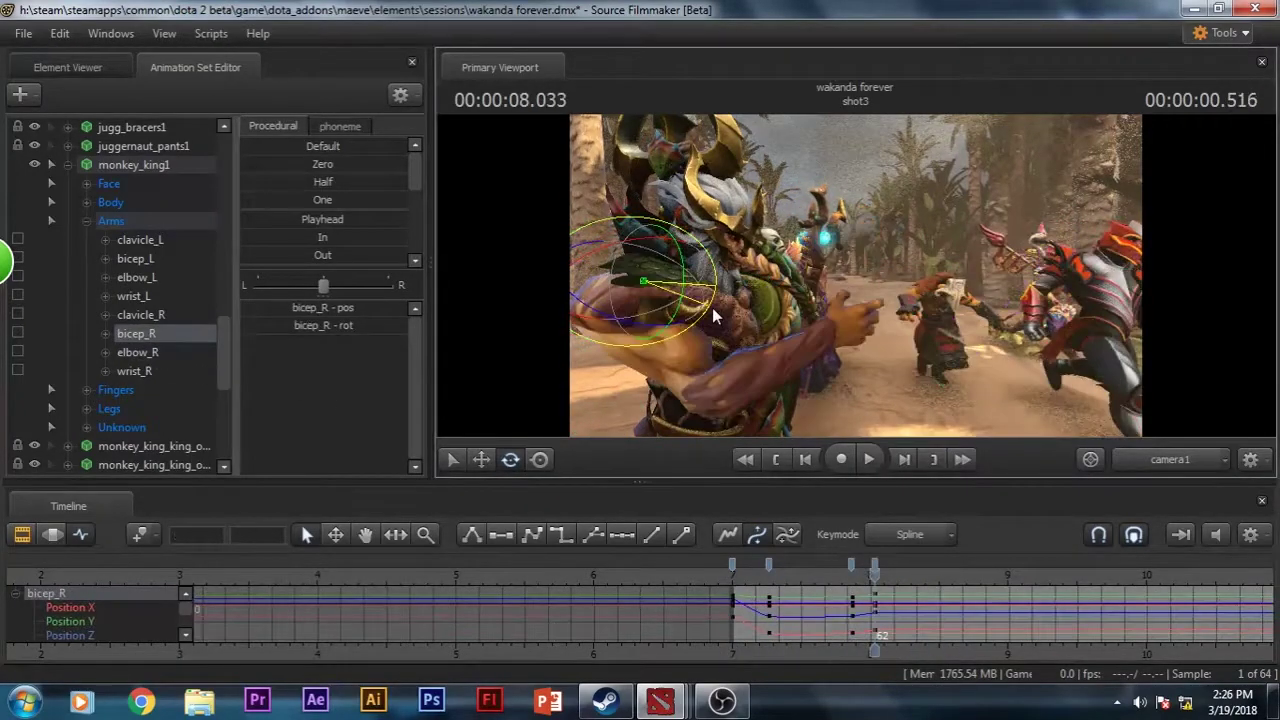
click(870, 459)
- Rotate monkey_king1's bicep_L and elbow_L at frame 15 of shot3 to bring the left arm across, matching elbow_R's keyframe timing
click(120, 340)
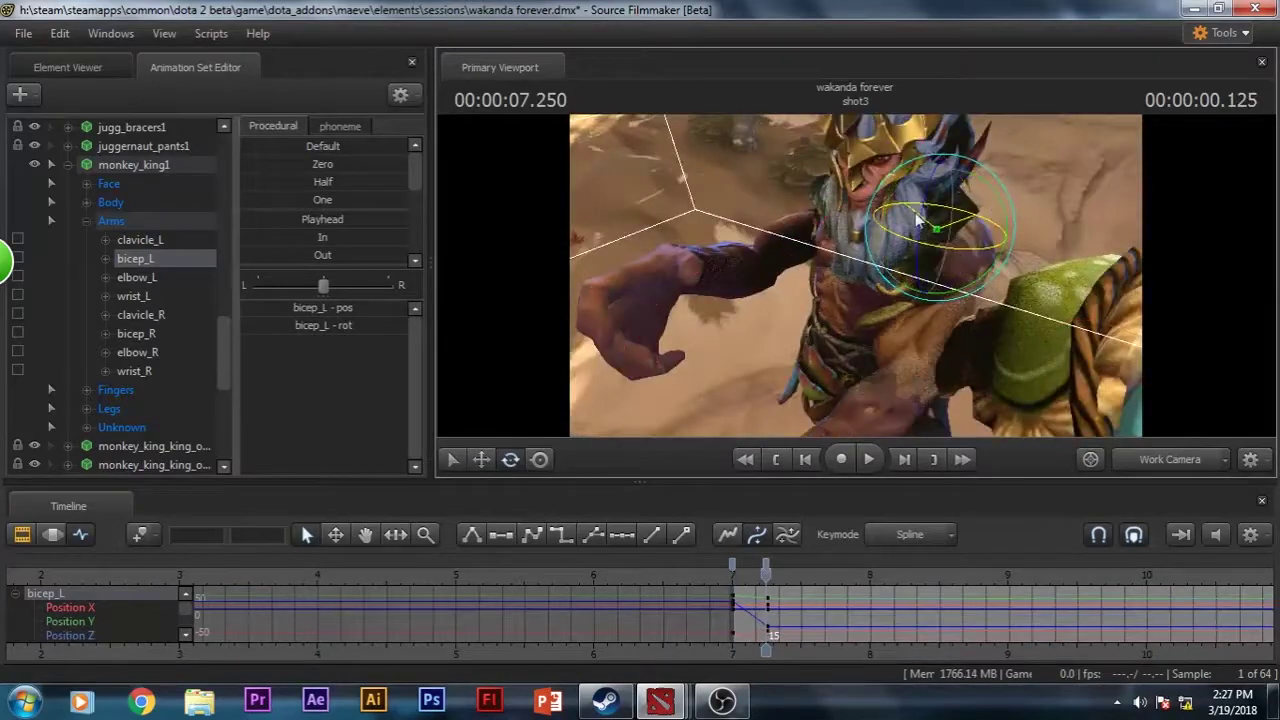
click(136, 277)
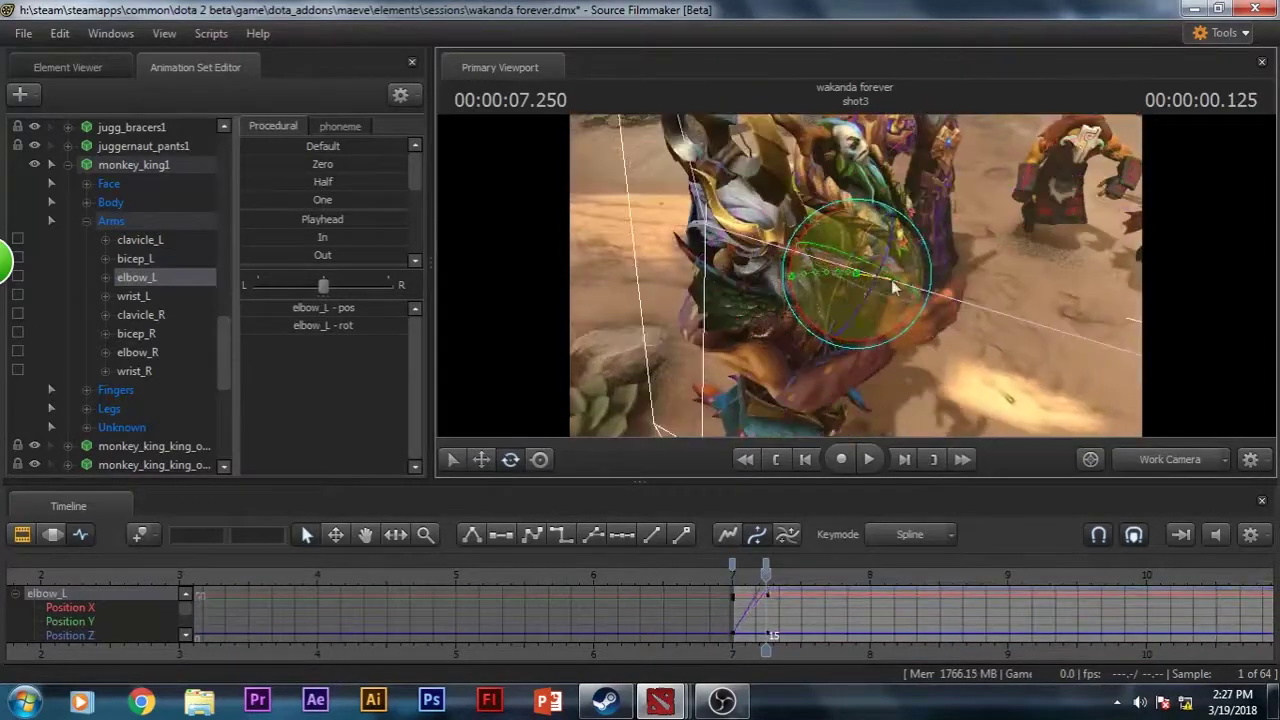
click(138, 352)
click(136, 333)
click(138, 352)
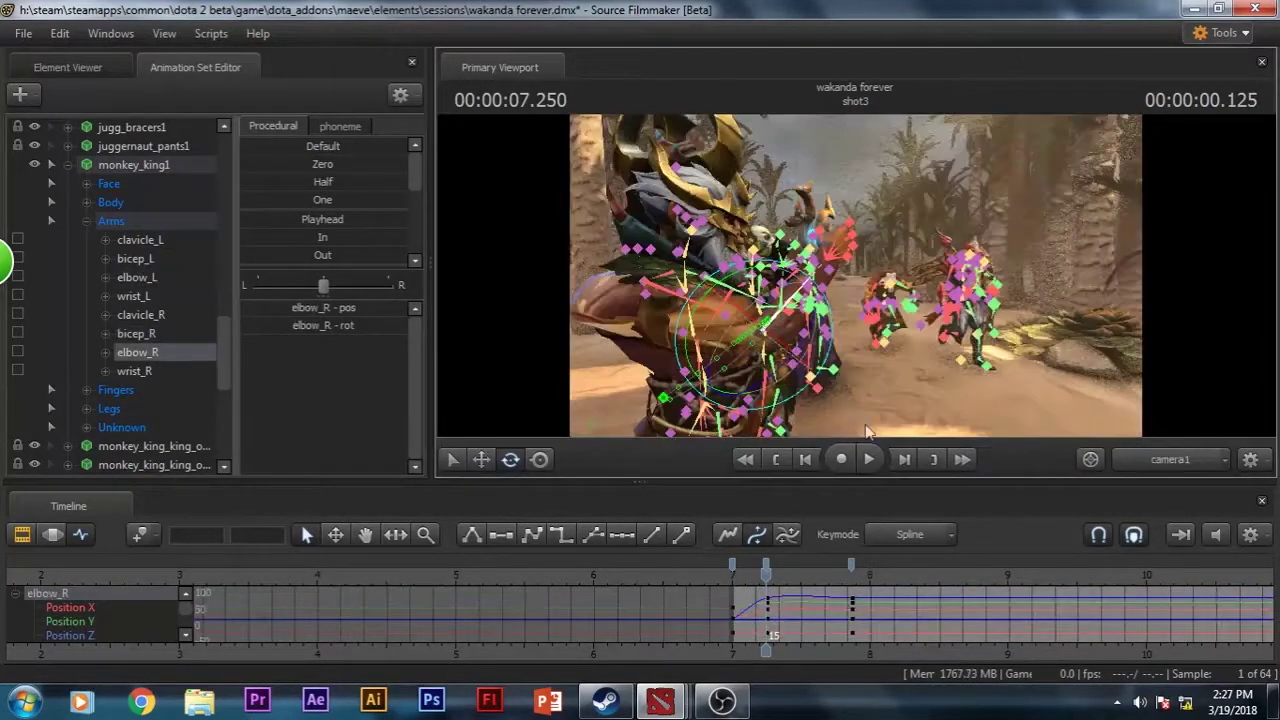
- Rotate monkey_king1's bicep_L at frame 62 of shot3 to lower the left arm
click(160, 258)
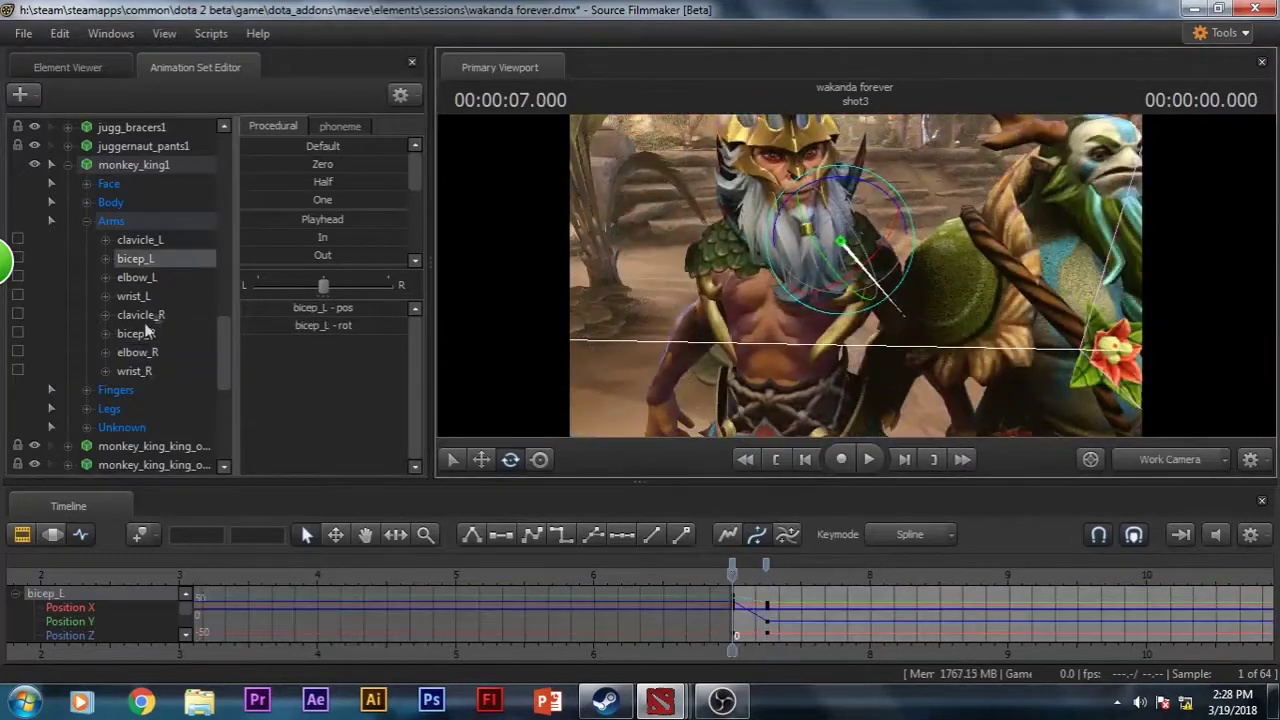
ctrl+click(920, 345)
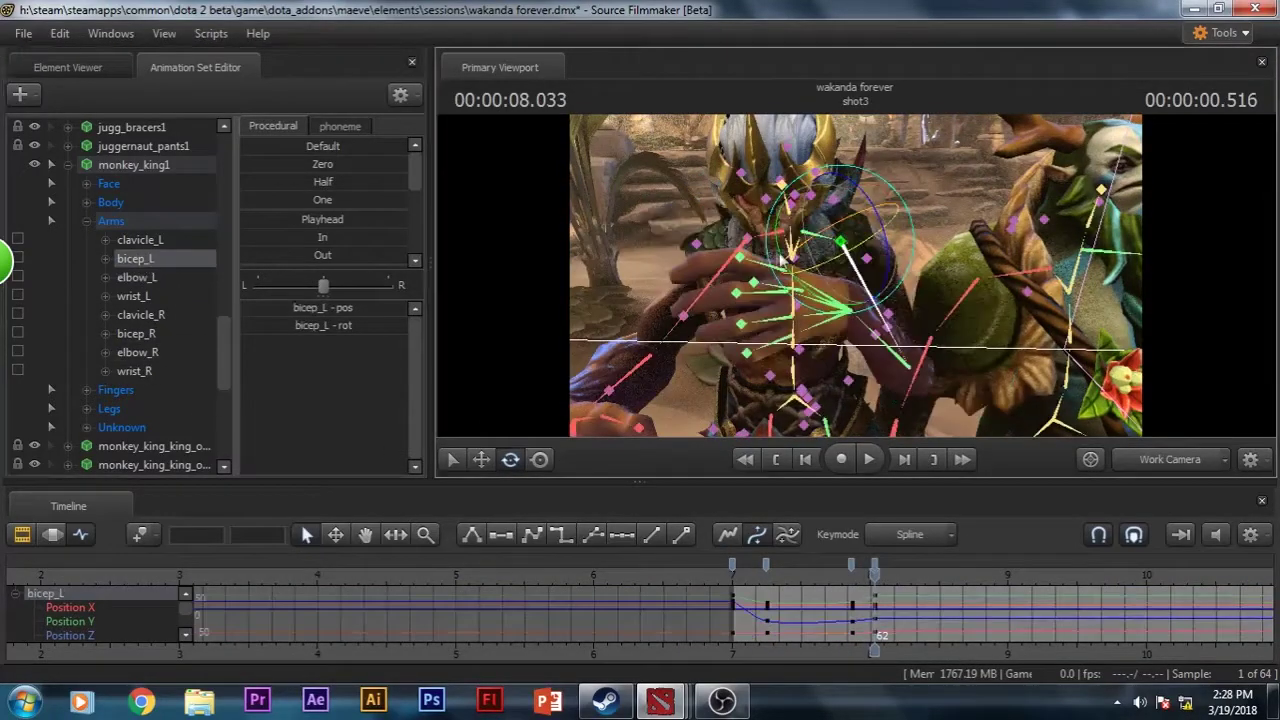
click(810, 305)
- Adjust the timing of monkey_king1's last two bicep_R keyframes in shot3 and play back the arm movement
drag(874, 570, 815, 575)
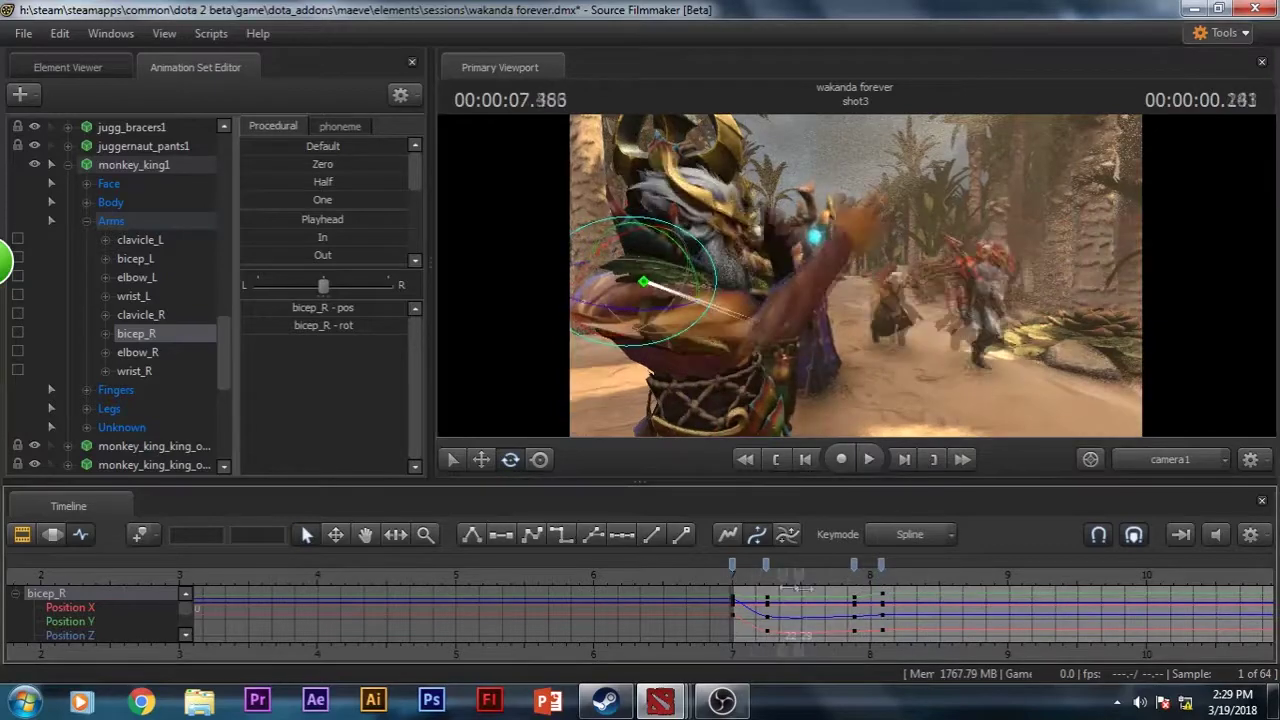
drag(785, 586, 853, 575)
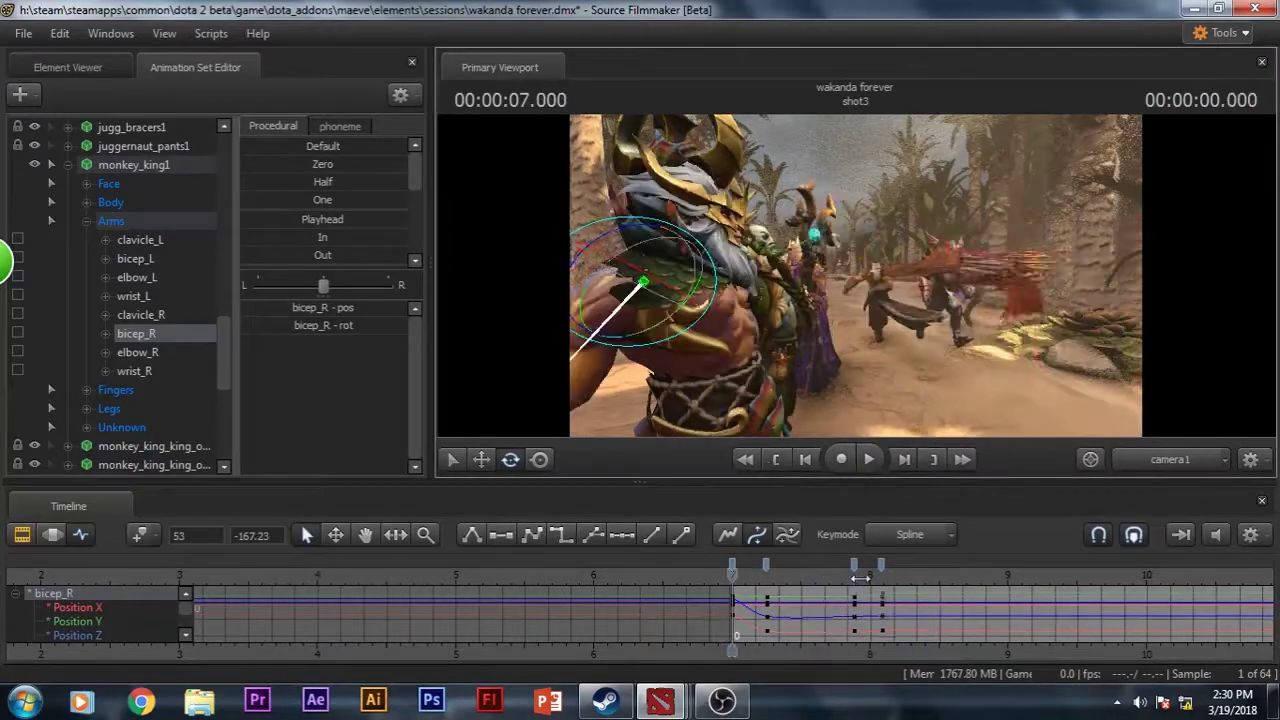
mouse_move(861, 578)
mouse_down()
mouse_move(733, 575)
mouse_move(861, 575)
mouse_up()
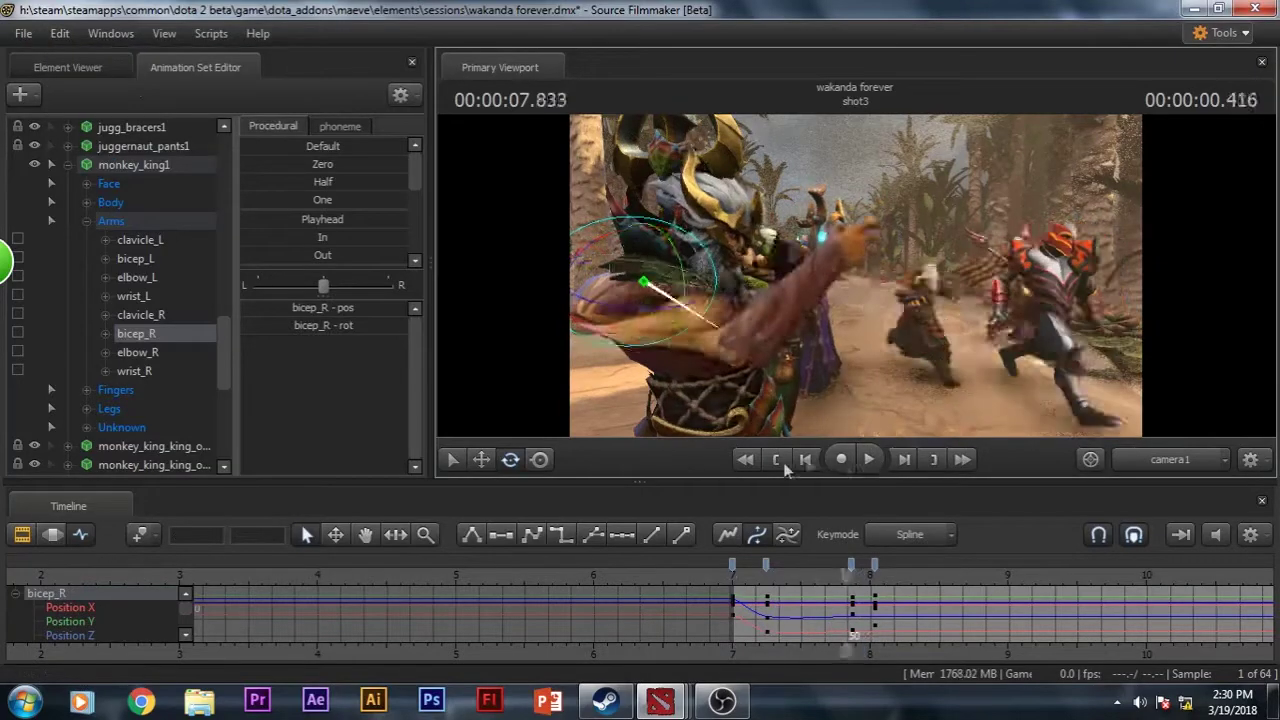
click(870, 459)
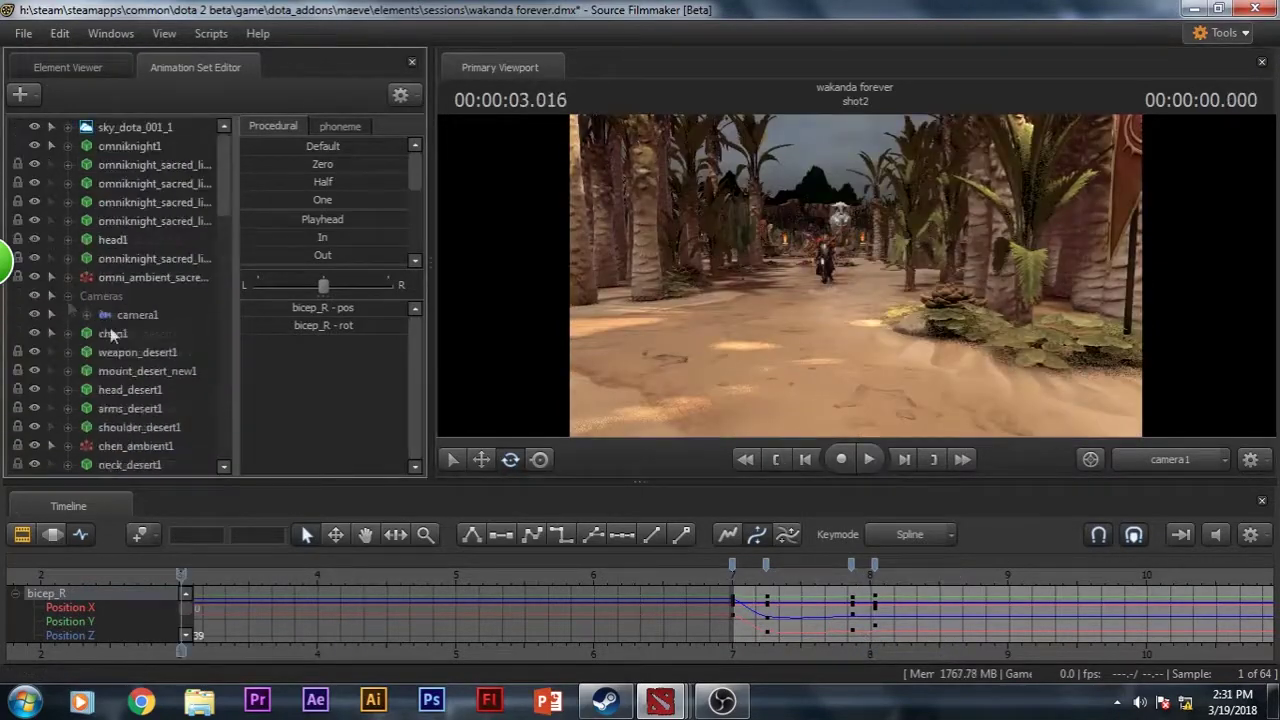
click(869, 459)
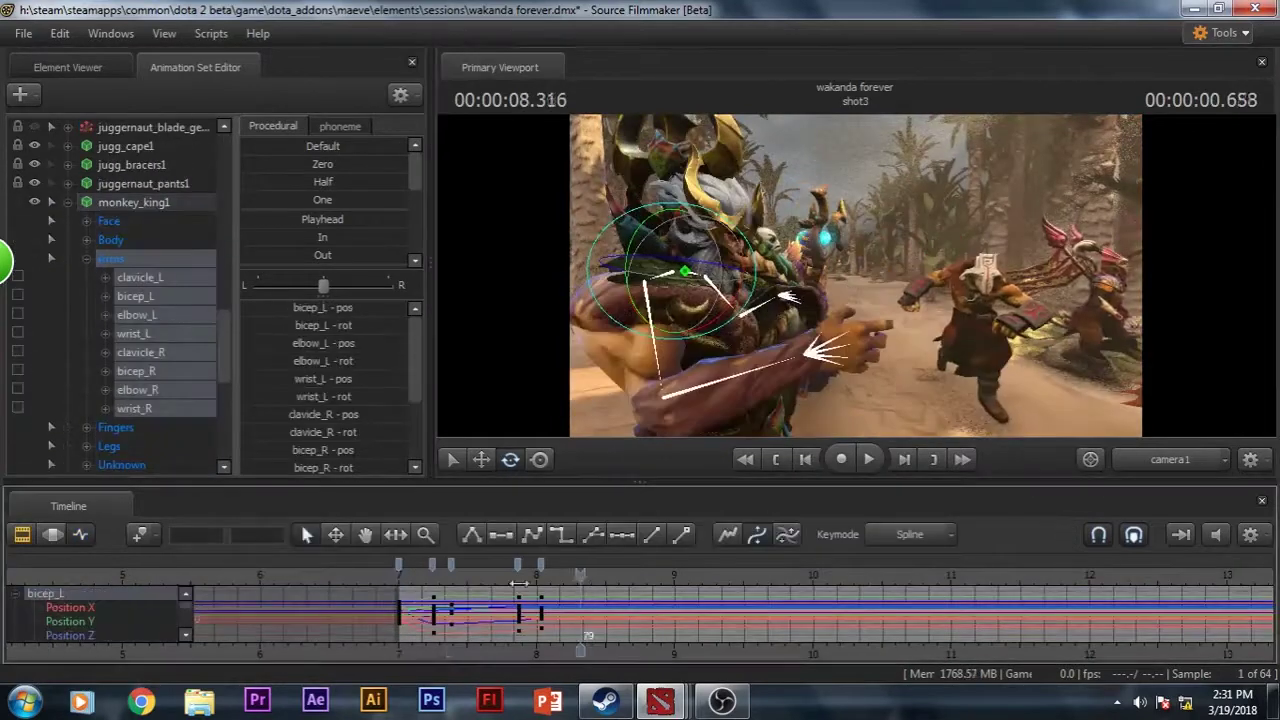
- Remove monkey_king1's bicep_R keyframes after frame 15 of shot3 and check the arm motion
click(136, 371)
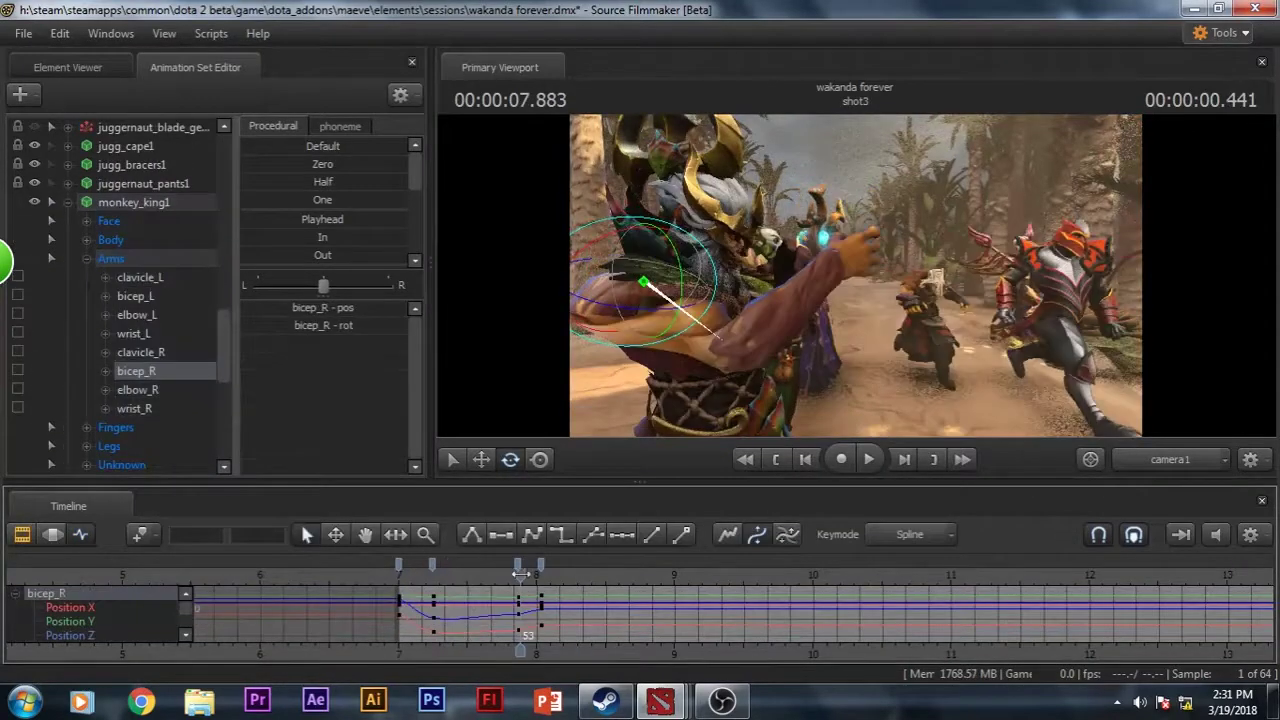
click(870, 459)
click(870, 459)
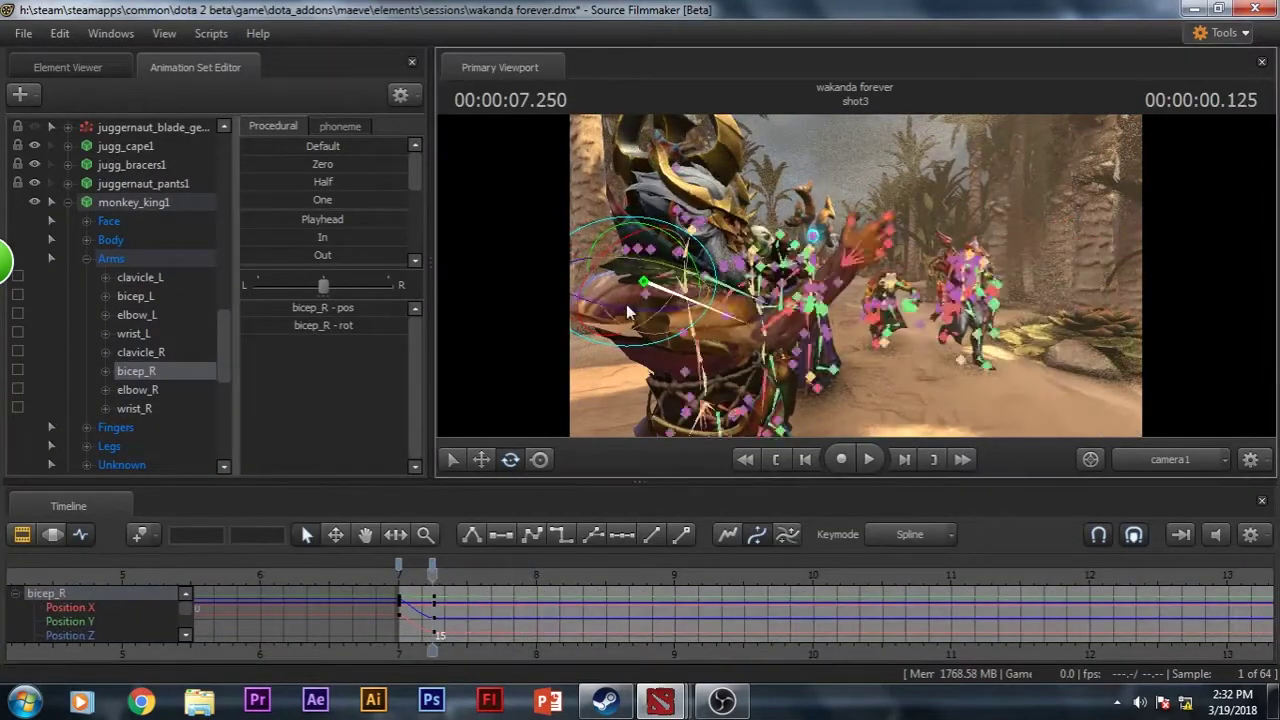
drag(521, 574, 387, 571)
- Try splitting shot3 at 00:00:07.900 into a separate shot
key(F3)
key(F4)
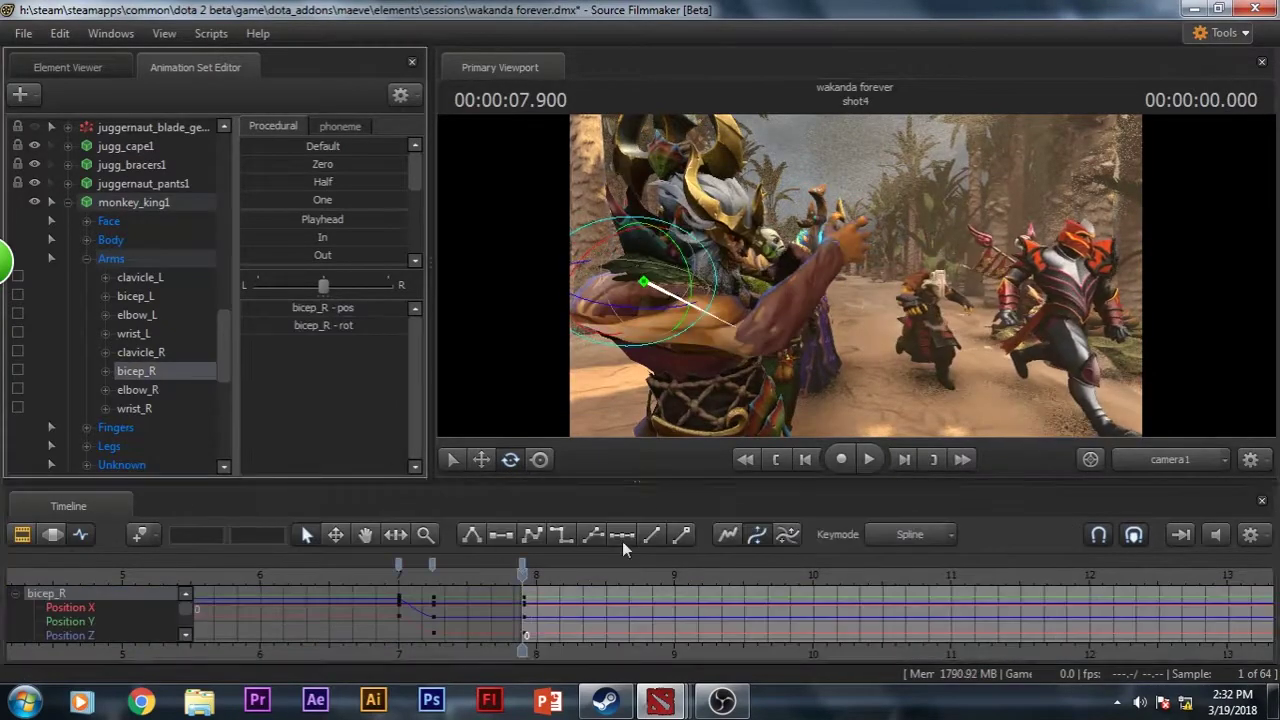
key(F3)
key(F4)
- Key monkey_king1's elbow_L and wrist_L around frame 53 of shot3 and preview the left arm's motion
click(868, 459)
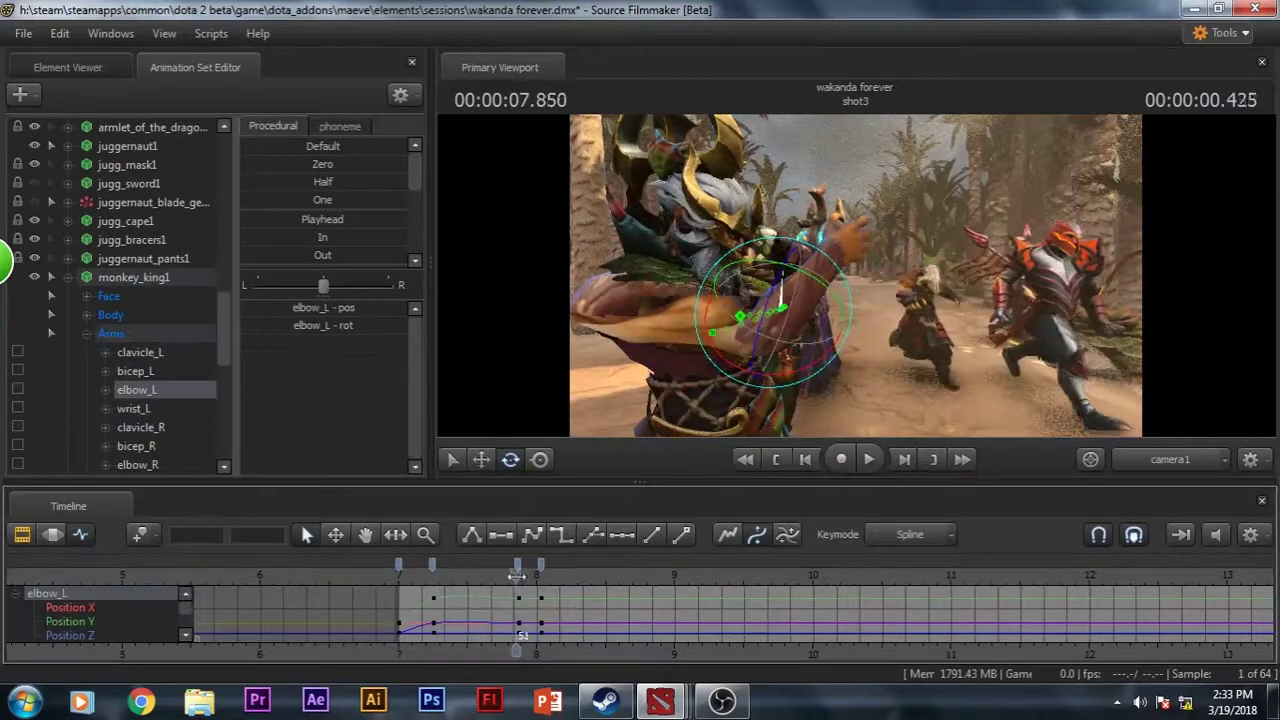
click(868, 459)
click(119, 409)
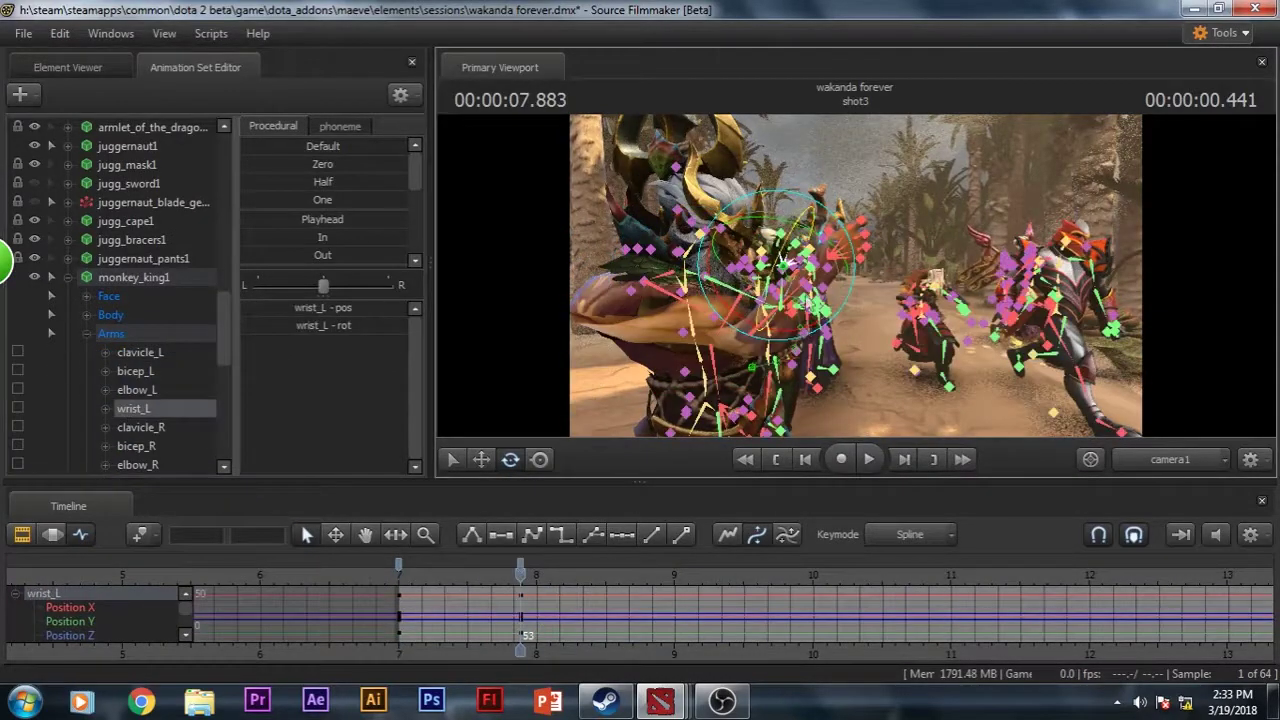
- Lock monkey_king1's weapon bone, place the staff in his raised hand, and play back shot3
key(F3)
click(871, 258)
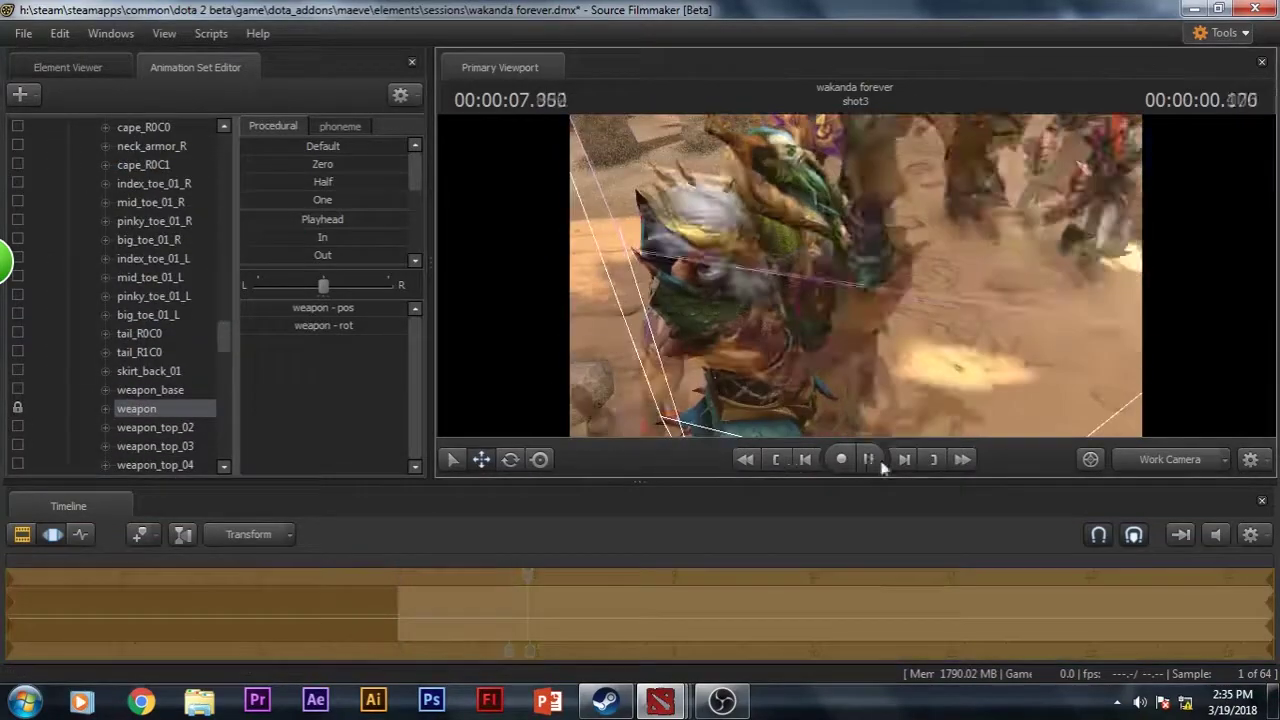
click(869, 460)
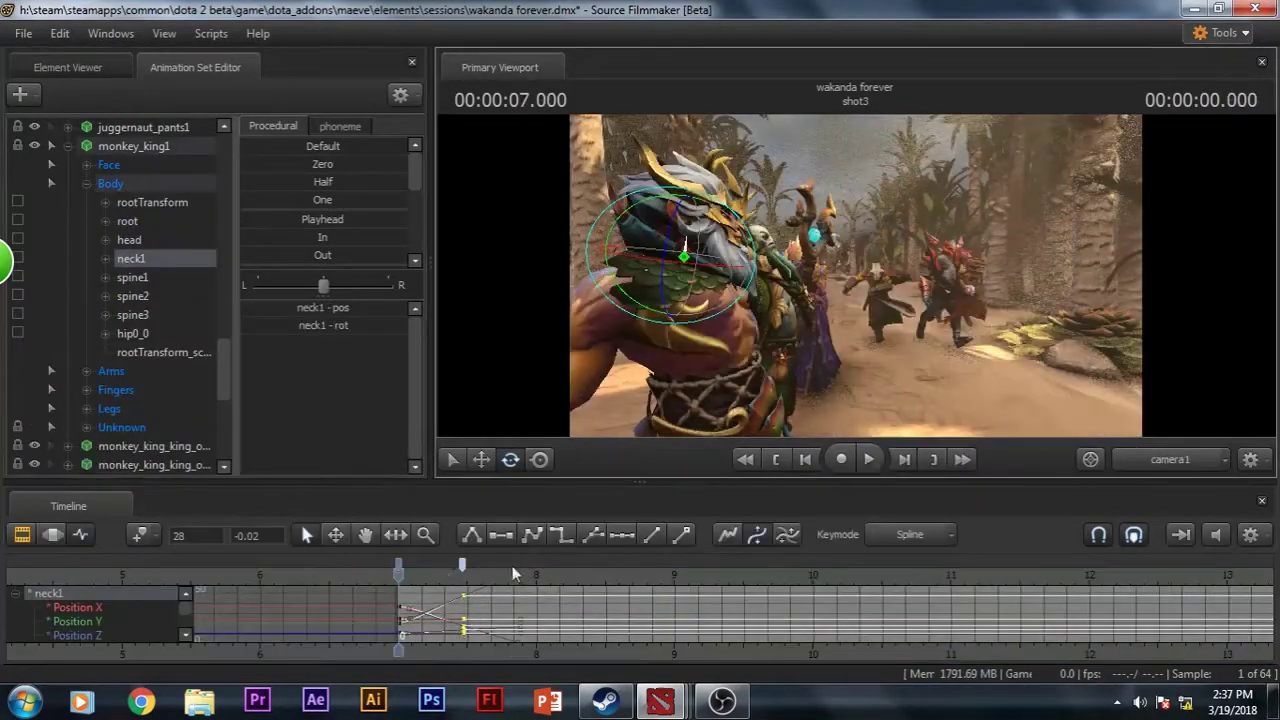
- Retime monkey_king1's neck1 keyframes in shot3, moving the last one to frame 55, and play back the head turn
drag(478, 573, 503, 581)
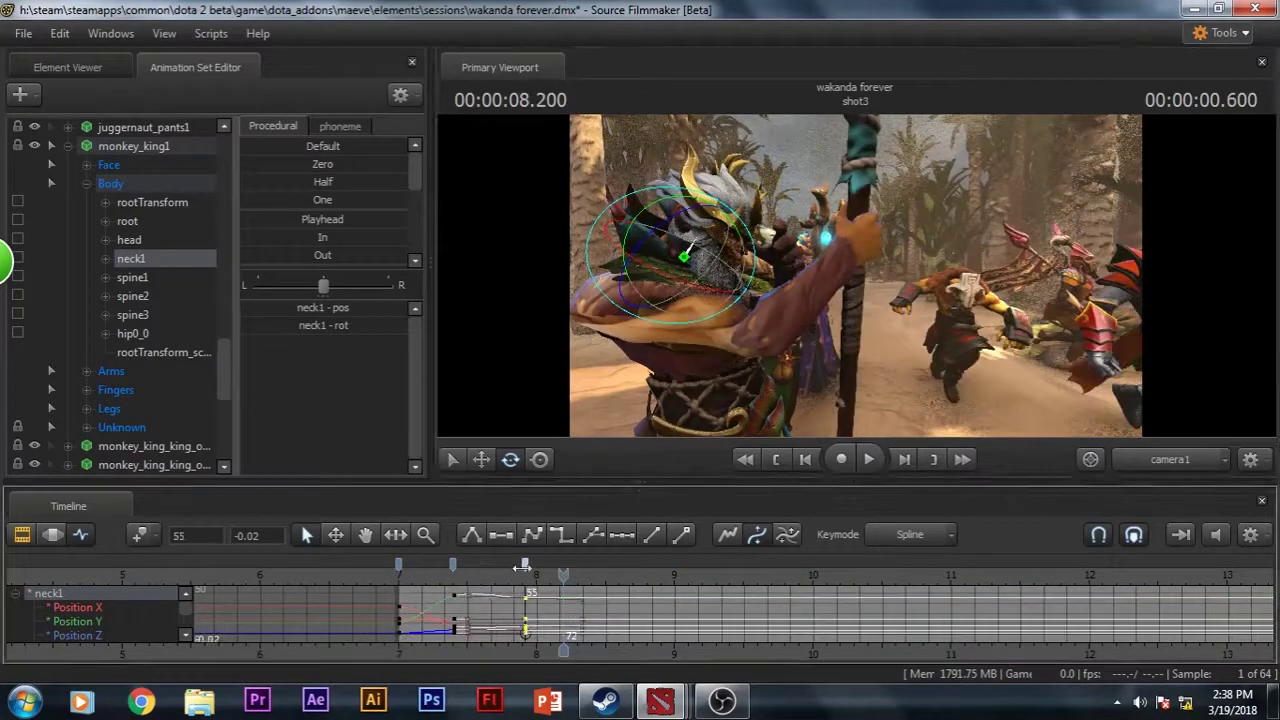
click(778, 462)
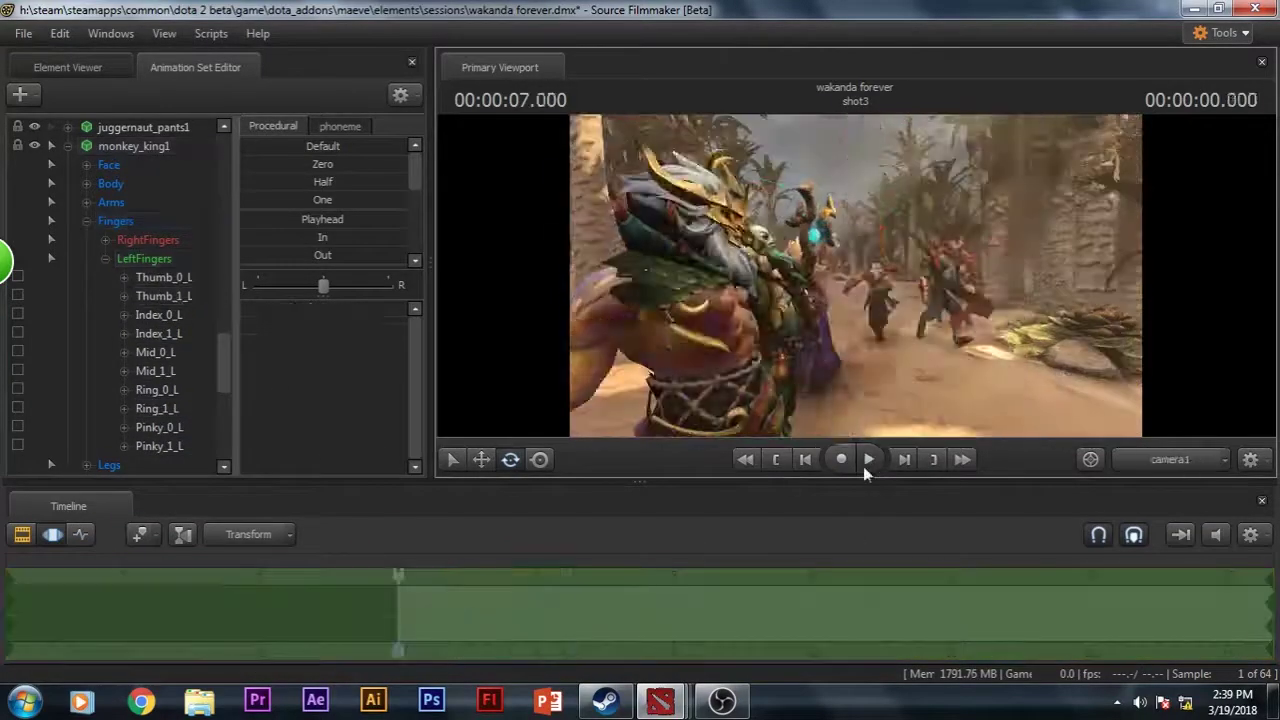
click(867, 461)
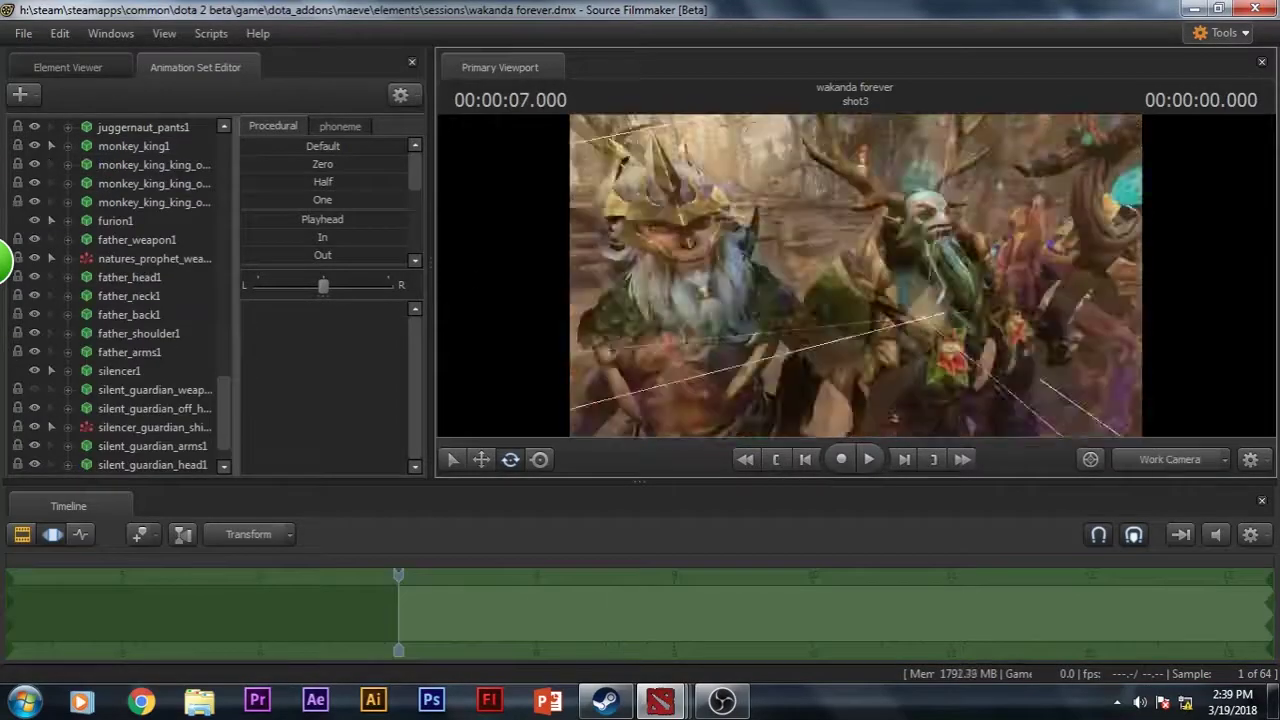